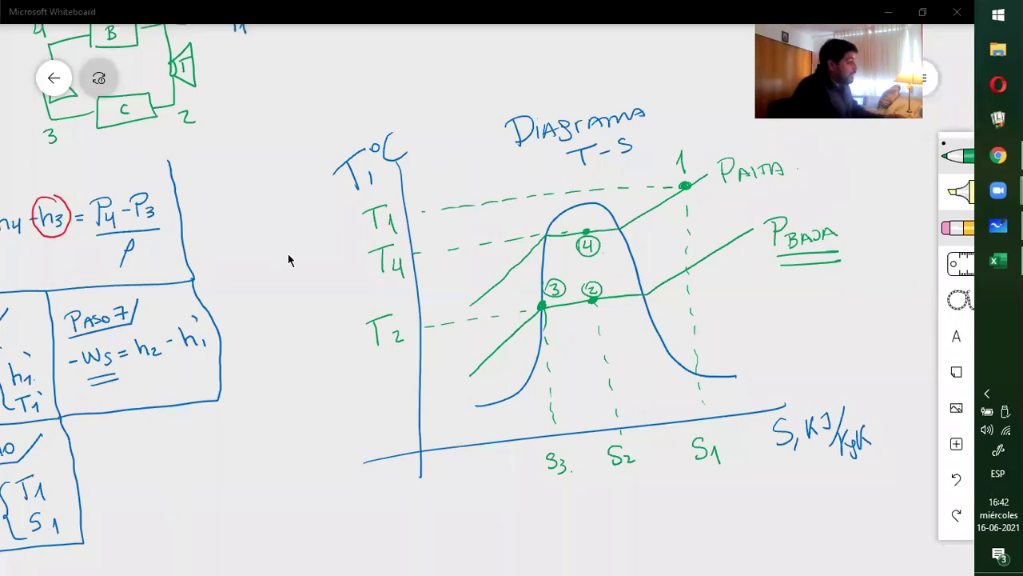
Review the T-S diagram, solution steps and problem statement on the whiteboard, and switch to the Excel workbook.
scroll(512, 310, "left", 5)
scroll(541, 308, "left", 5)
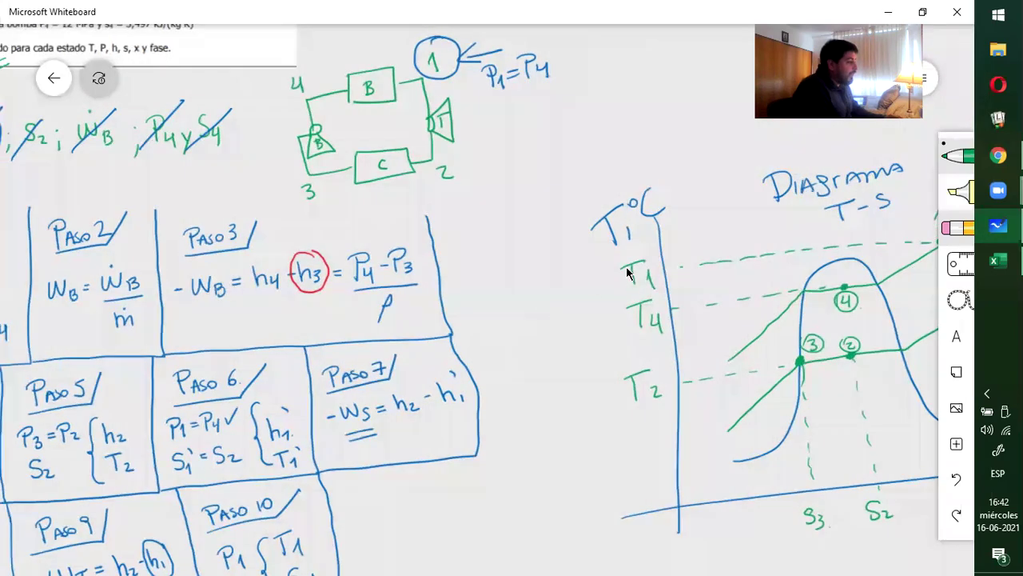
scroll(690, 272, "down", 1)
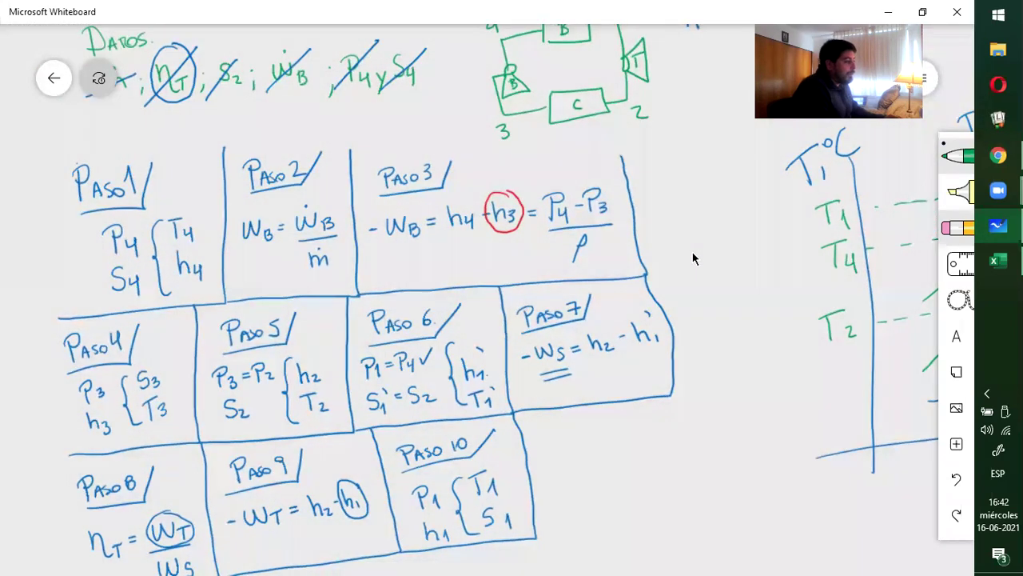
scroll(694, 275, "up", 3)
scroll(683, 375, "up", 4)
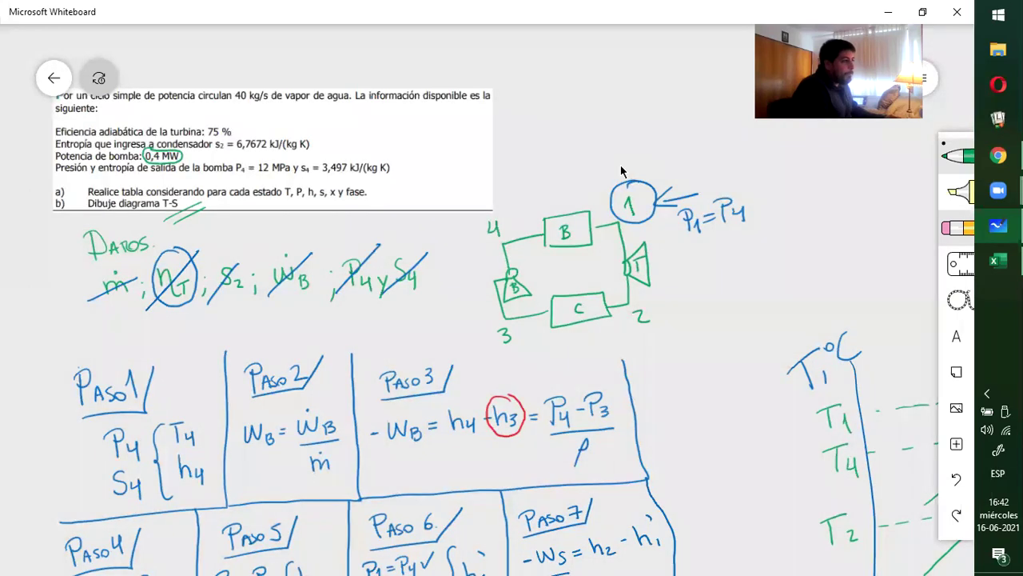
left_click(887, 12)
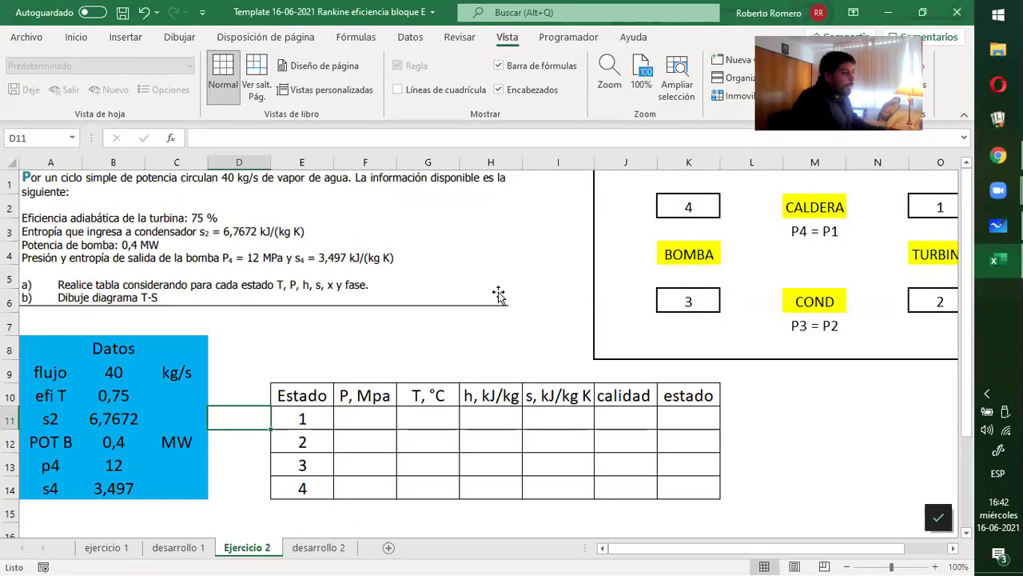
Examine the cycle diagram, the state property table and the Datos block on the Ejercicio 2 sheet.
left_click(262, 505)
scroll(259, 489, "down", 3)
scroll(244, 472, "up", 4)
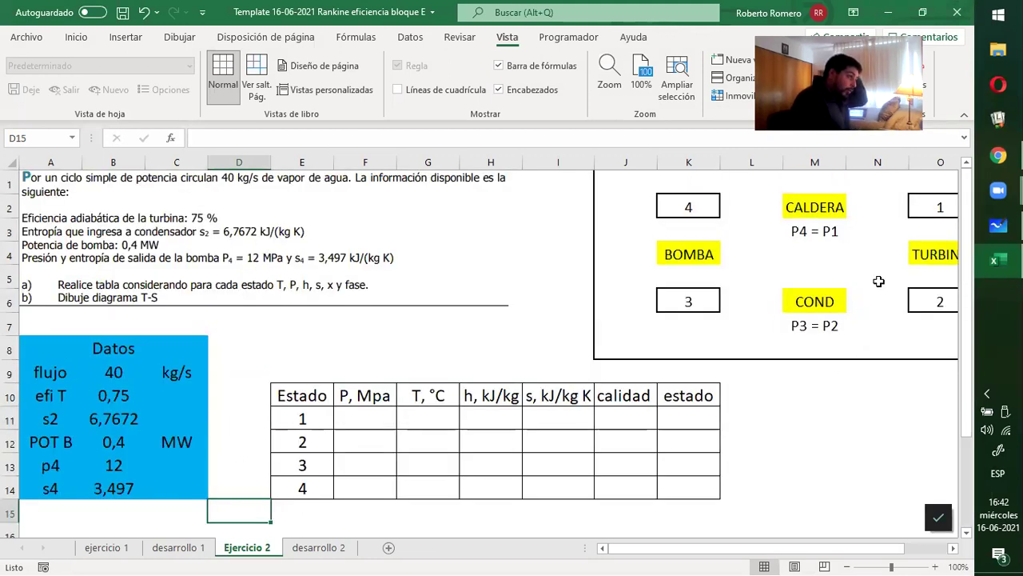
left_click_drag(667, 190, 925, 313)
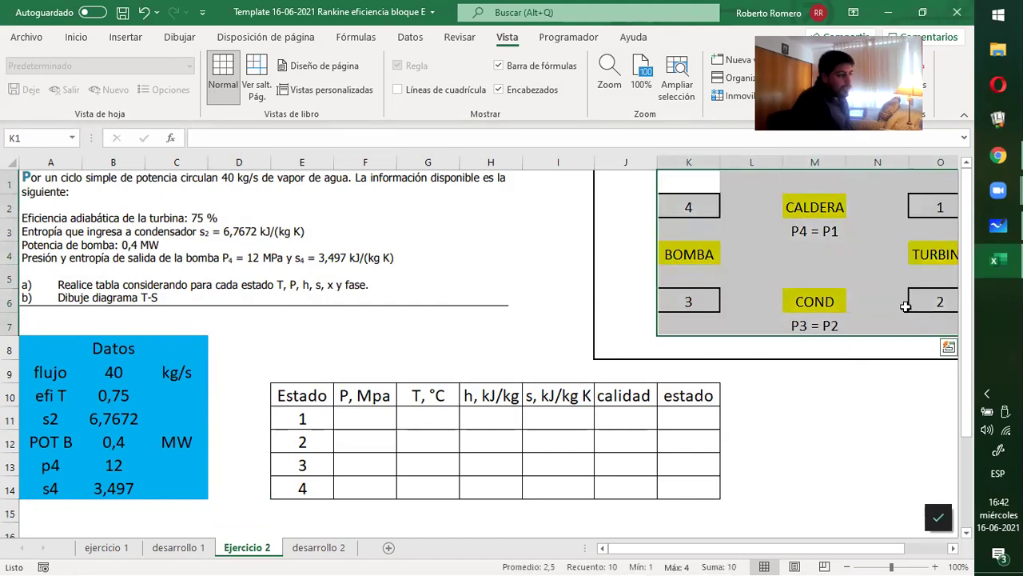
left_click(409, 337)
scroll(328, 337, "down", 2)
scroll(331, 336, "up", 2)
left_click_drag(361, 413, 685, 487)
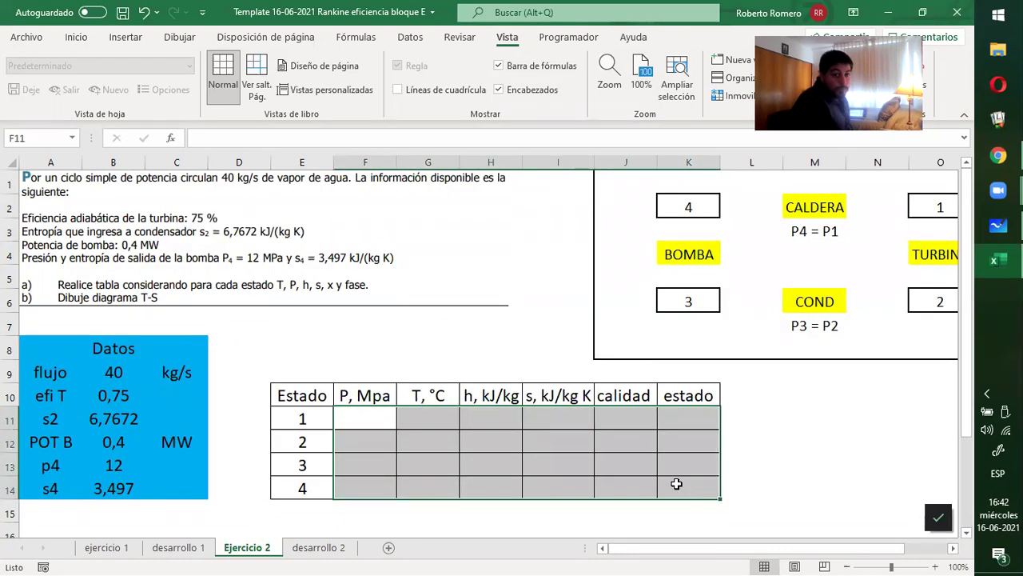
left_click_drag(91, 348, 172, 478)
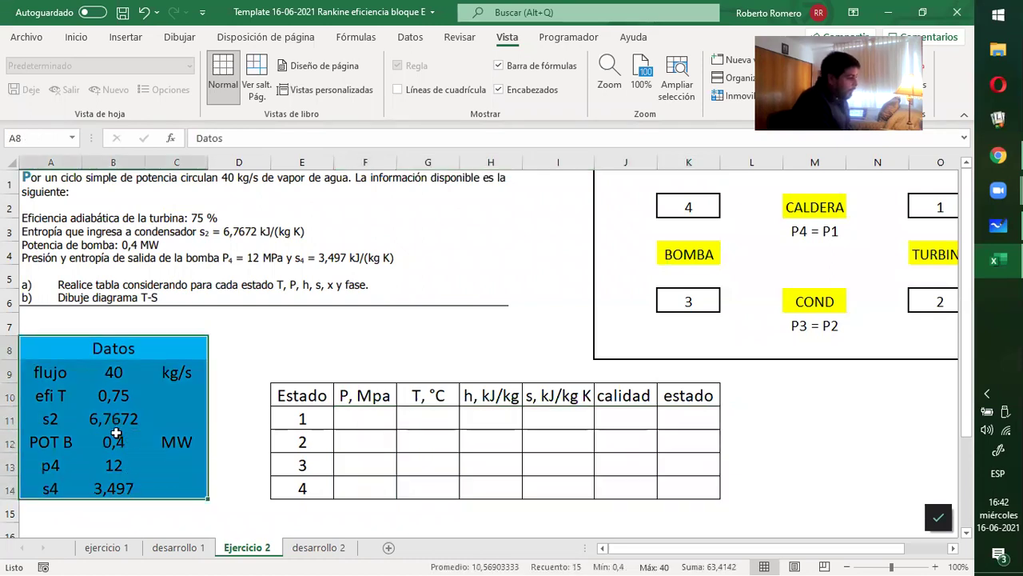
Set the pump power POT B in the Datos block to -0,4 MW.
left_click(115, 439)
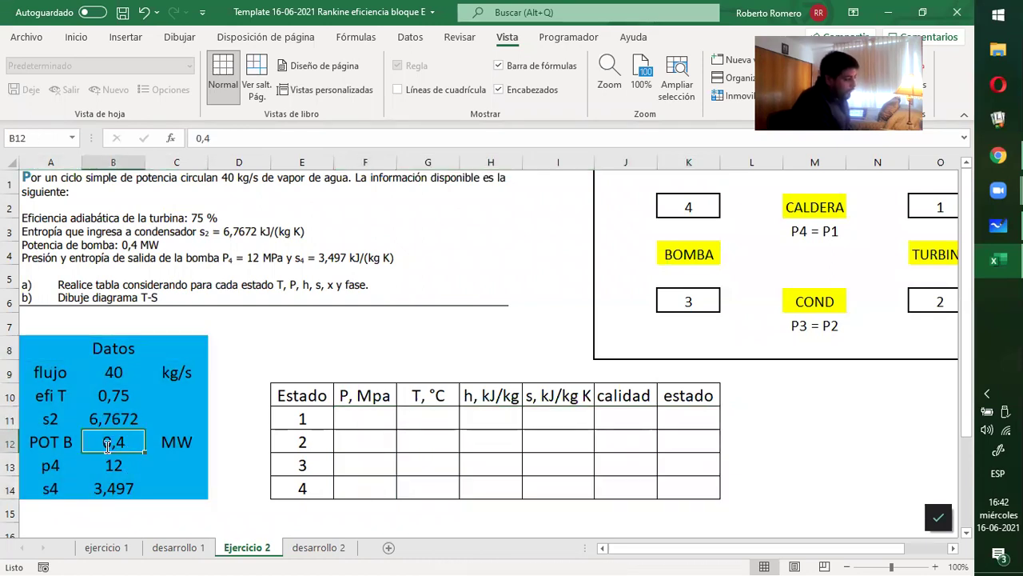
double_click(117, 442)
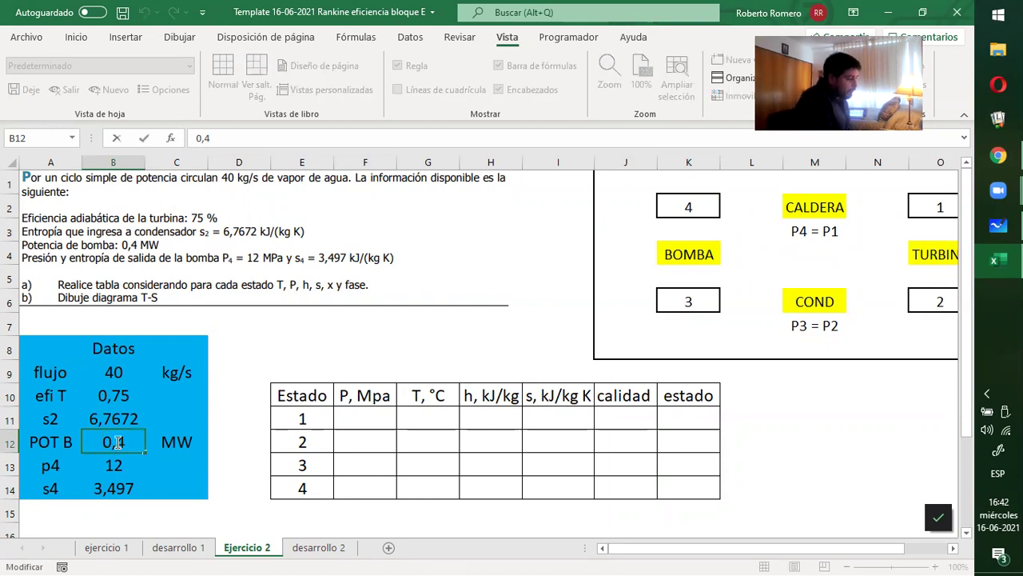
type("-")
key("Return")
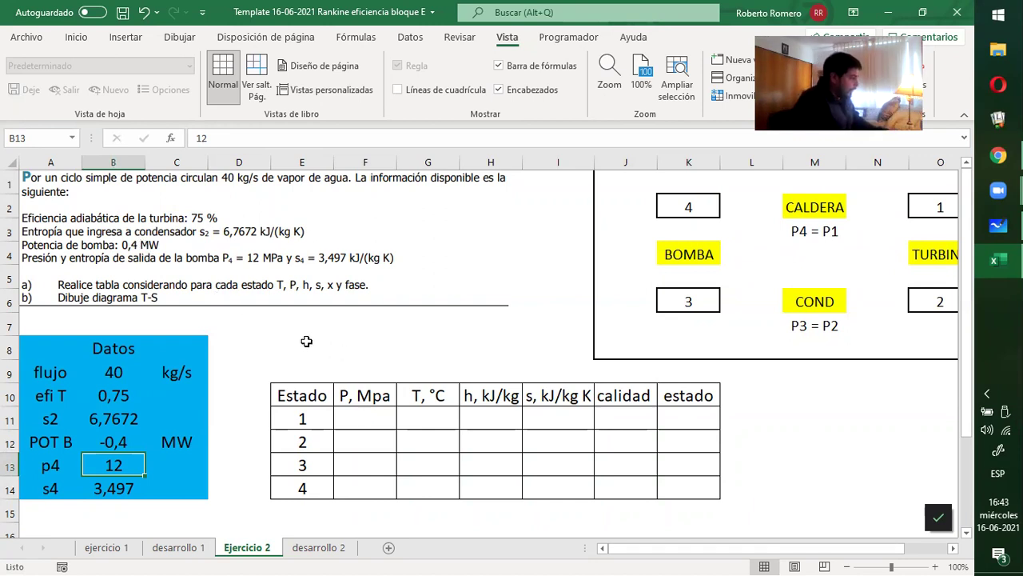
Consult the handwritten solution steps on the desarrollo 2 sheet and return to Ejercicio 2.
scroll(306, 342, "down", 2)
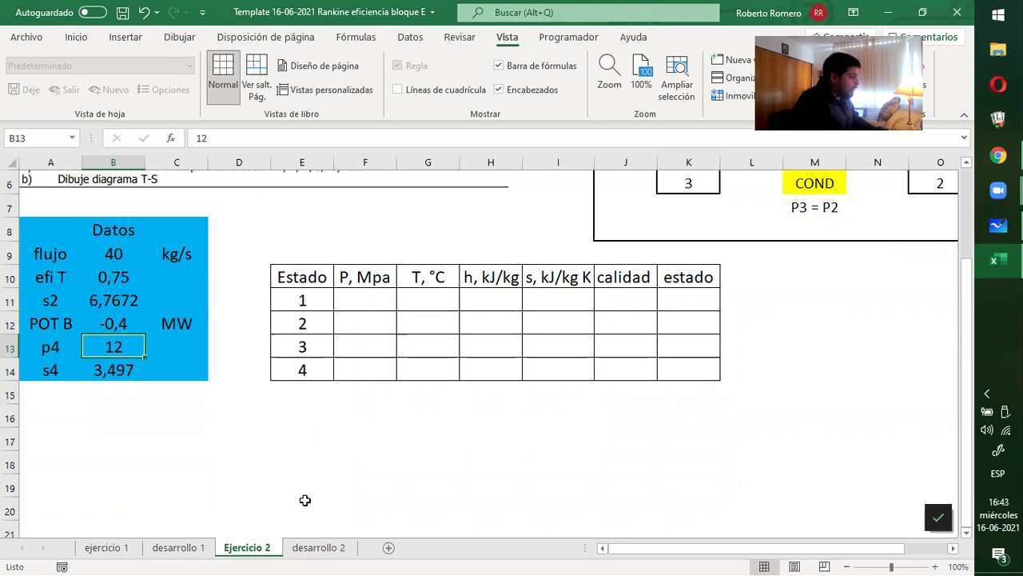
left_click(316, 548)
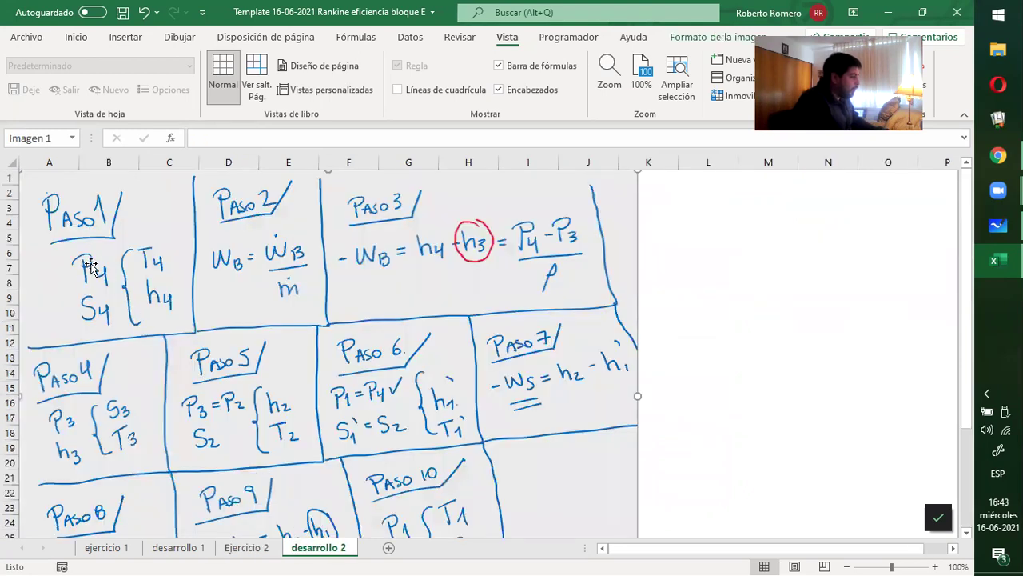
left_click(234, 548)
Add the heading "Paso 1" in cell A17 with the label "P4" and the value 12 in the row beneath it.
left_click(32, 419)
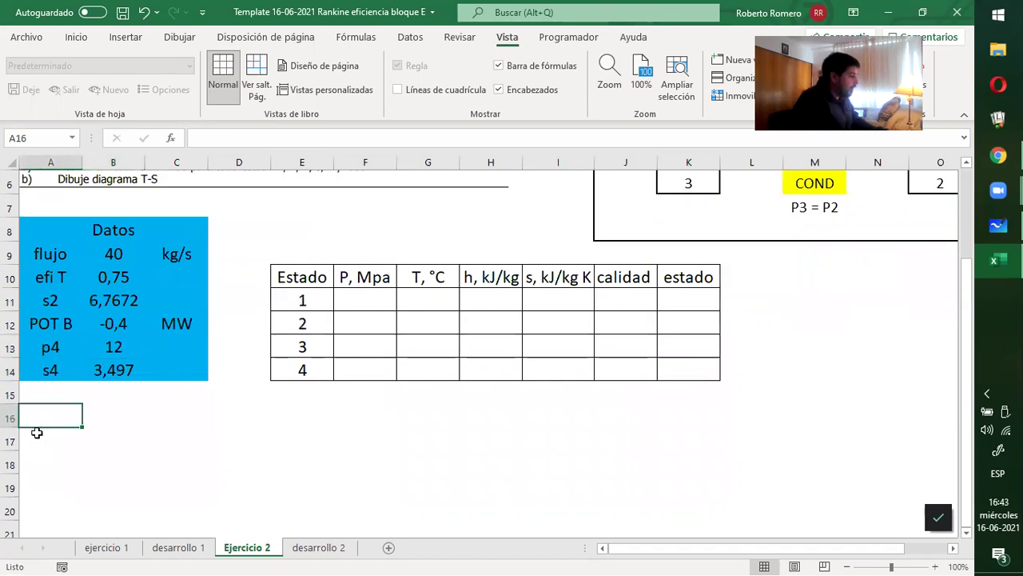
left_click(36, 432)
type("Paso 1")
key("Return")
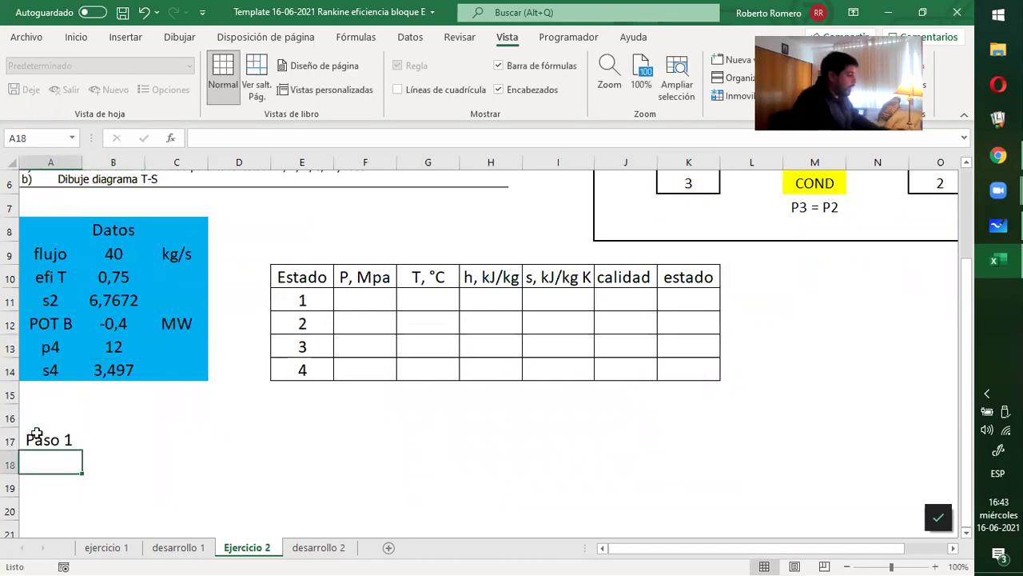
type("P4")
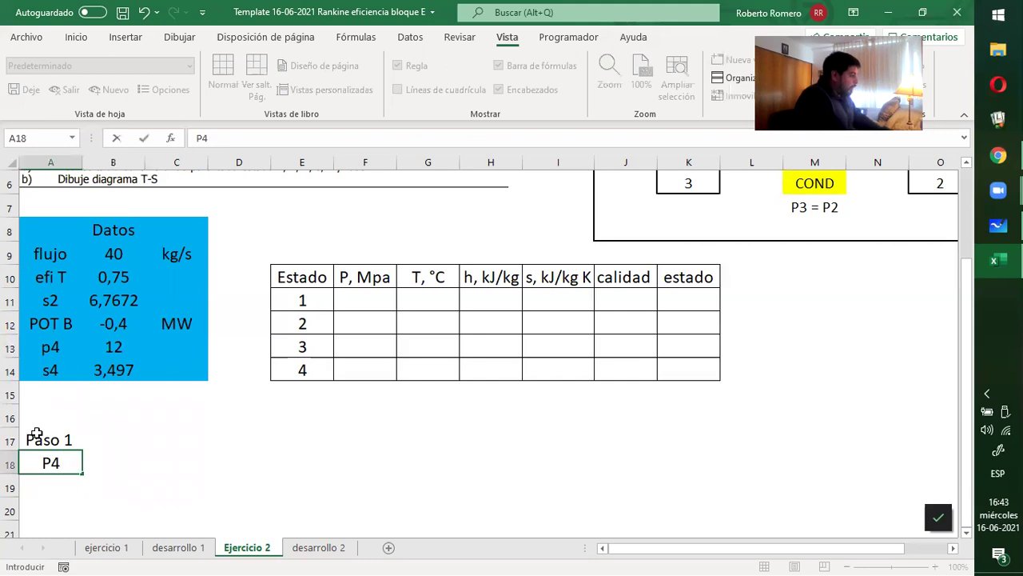
key("Tab")
type("12")
key("Return")
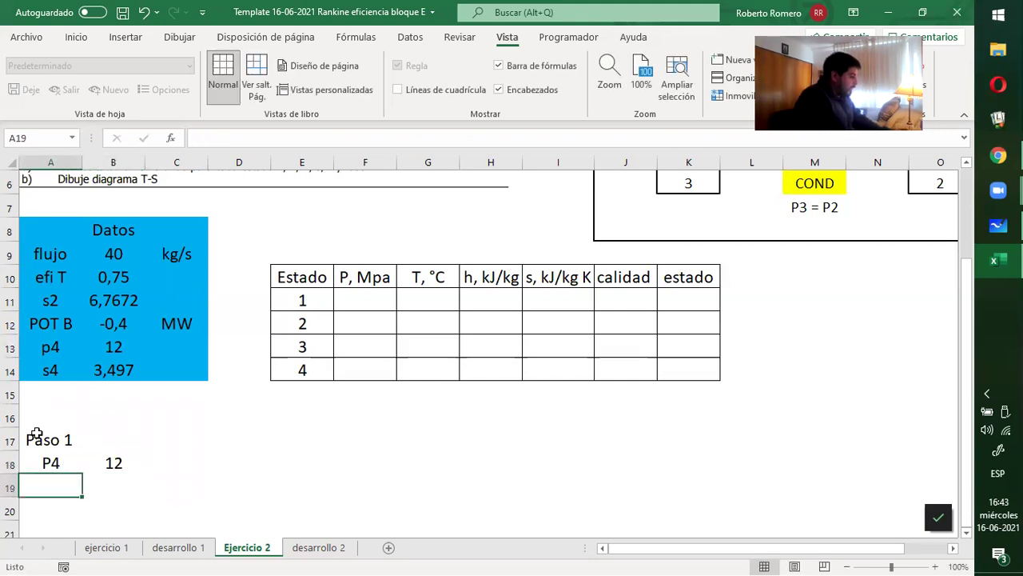
Label cell A19 "s4" and link B19 to the s4 entropy value in the Datos block.
type("s4")
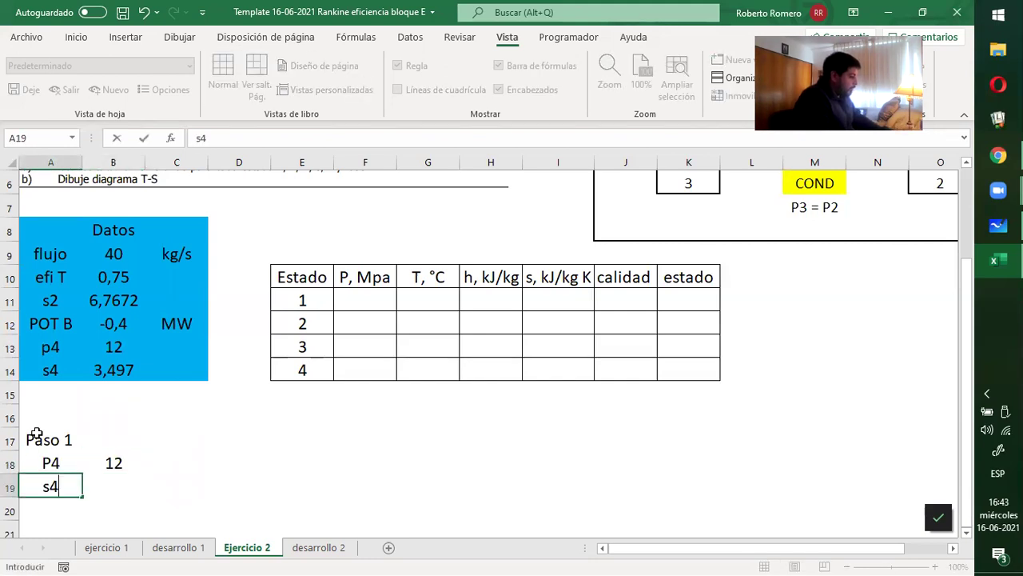
key("Tab")
type("=")
key("Up")
key("Up")
key("Up")
key("Up")
key("Up")
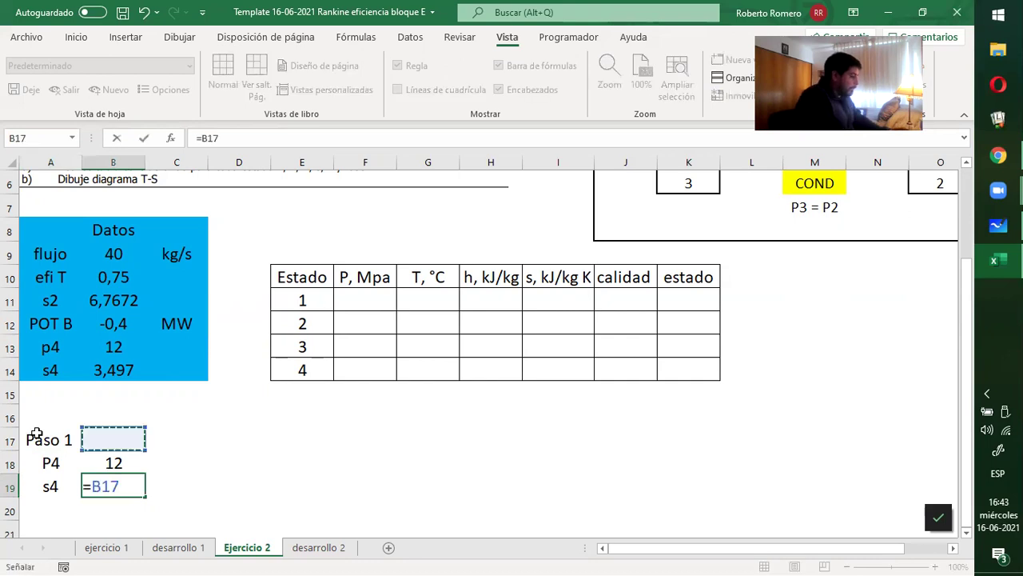
key("Return")
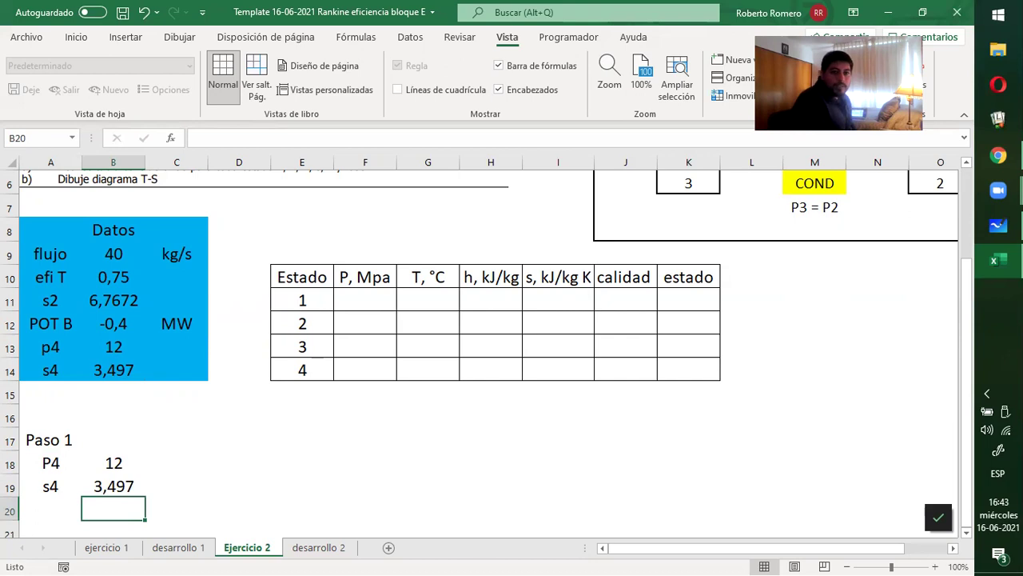
Switch to Chrome and review the problem statement and given data visible in the Ejercicio 2 worksheet.
key("alt+Tab")
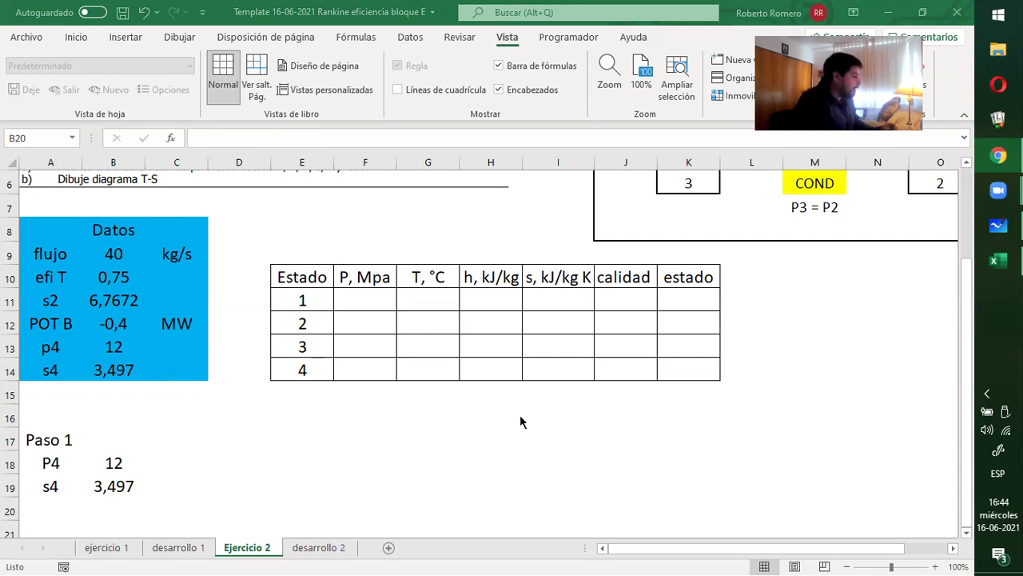
scroll(310, 357, "up", 2)
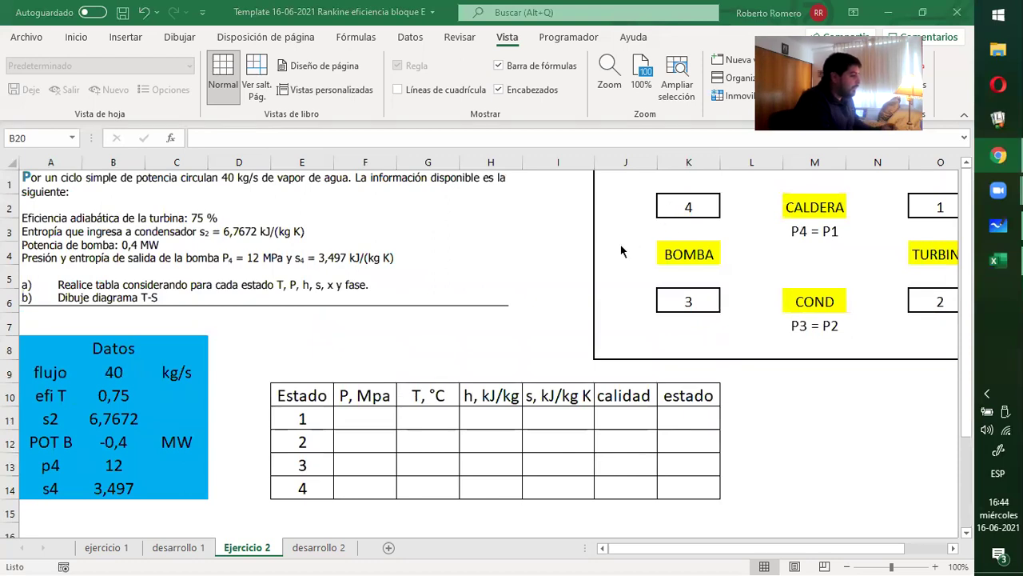
scroll(615, 255, "down", 2)
scroll(120, 373, "up", 2)
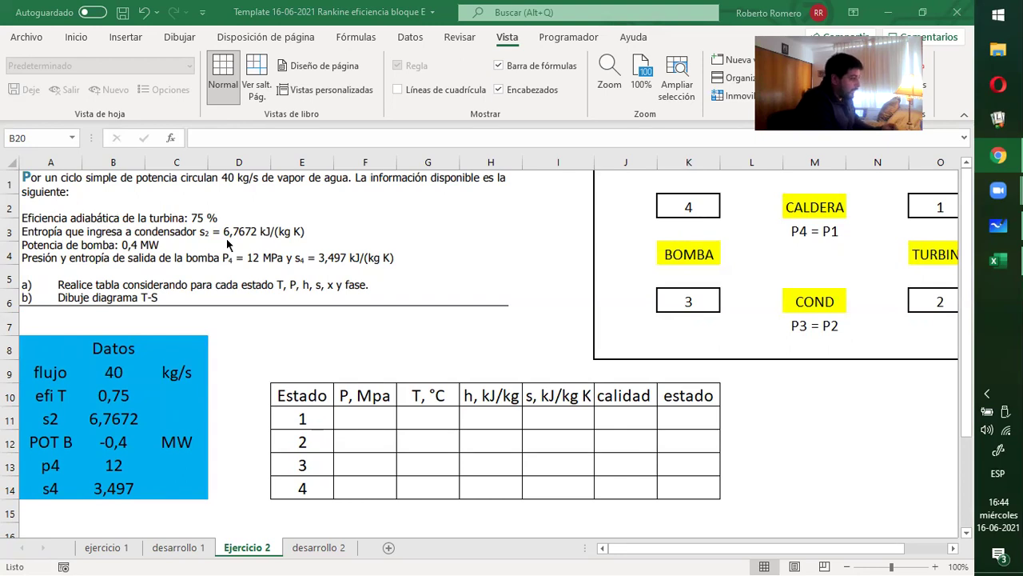
scroll(227, 244, "down", 2)
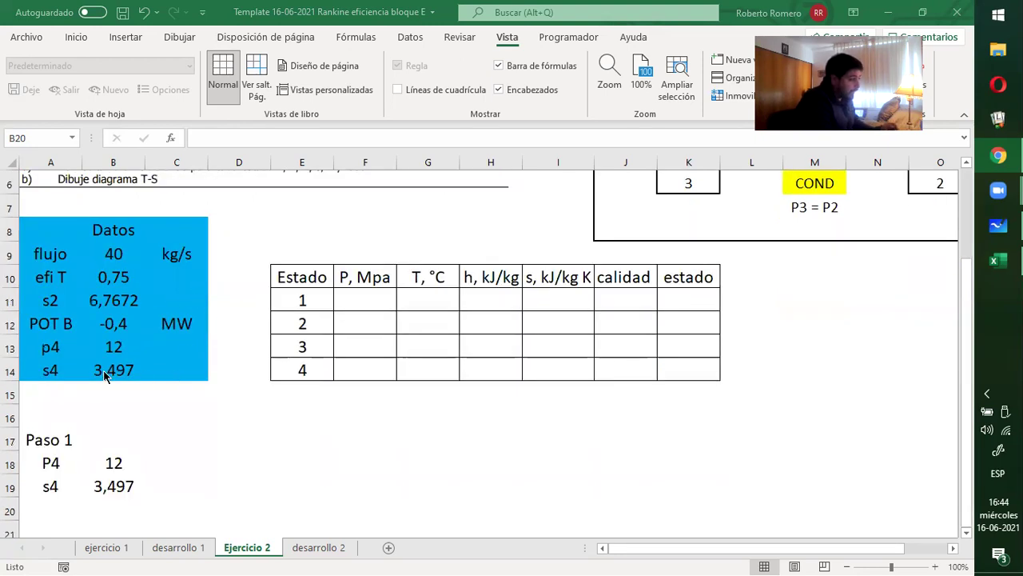
Fill in state 4 of the property table, linking its pressure to Paso 1's P4 and entering 324,8 °C as its temperature.
left_click(351, 305)
left_click(341, 368)
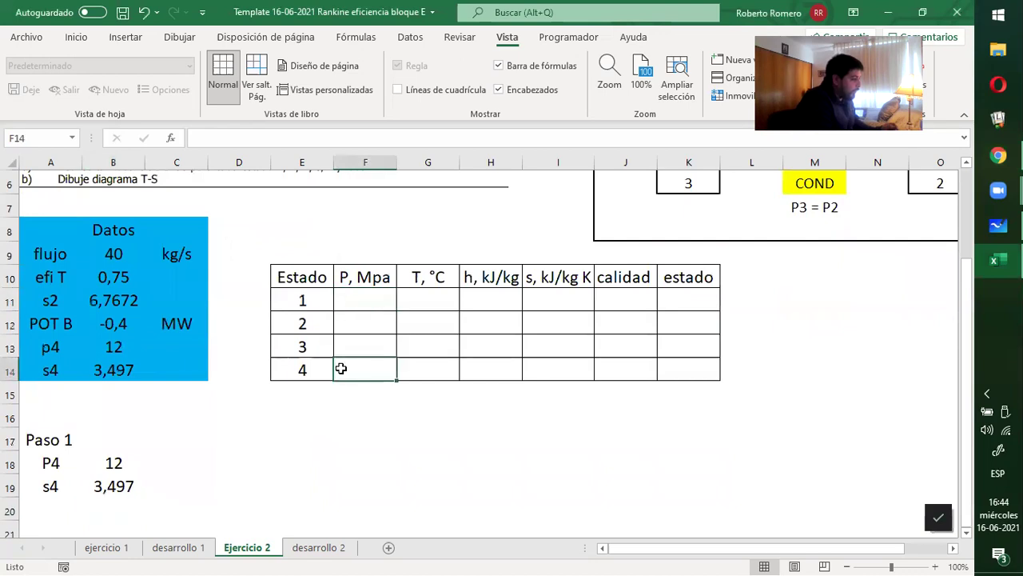
type("=")
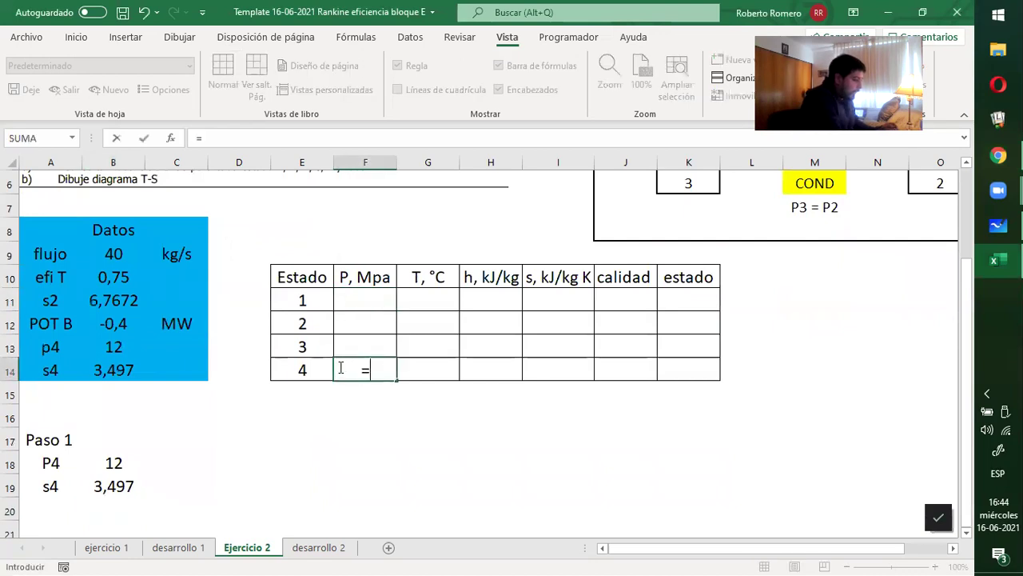
left_click(119, 473)
key("Return")
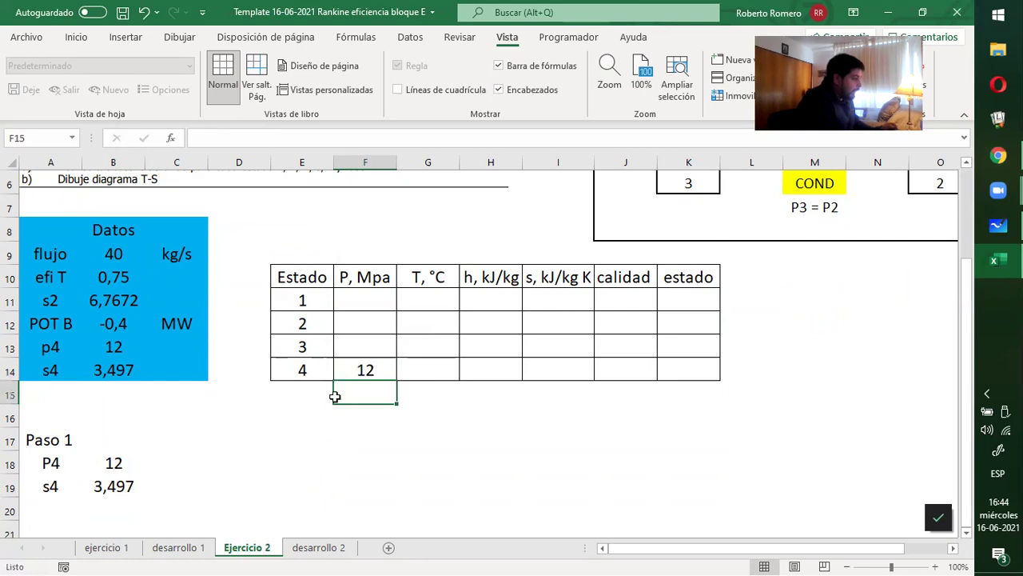
left_click(412, 371)
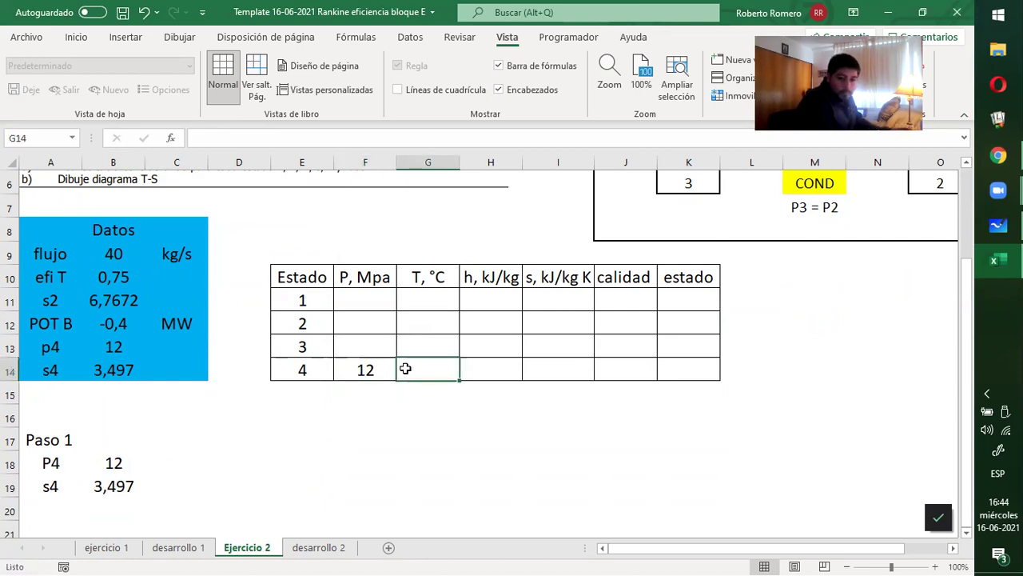
type("324,8")
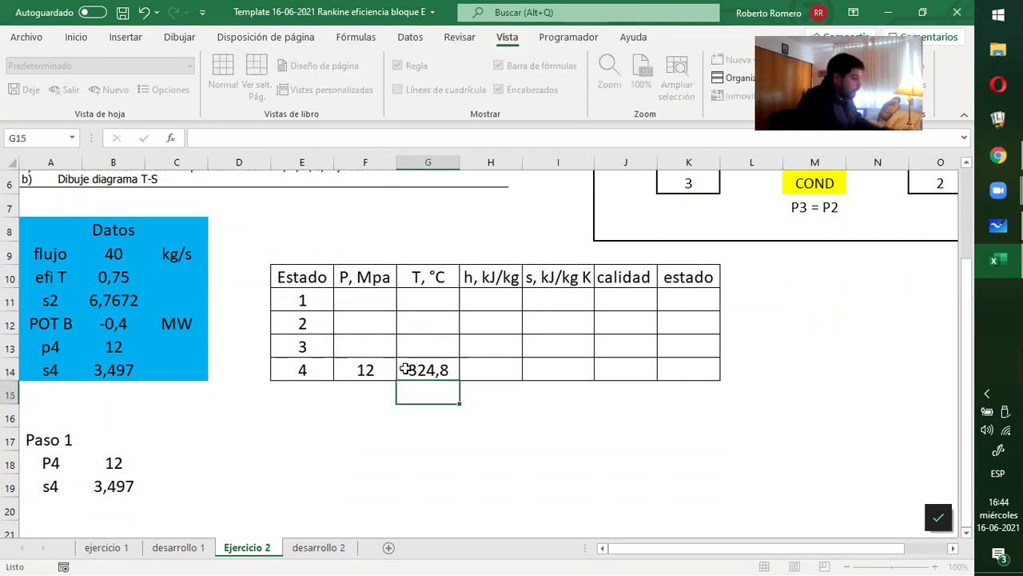
key("Tab")
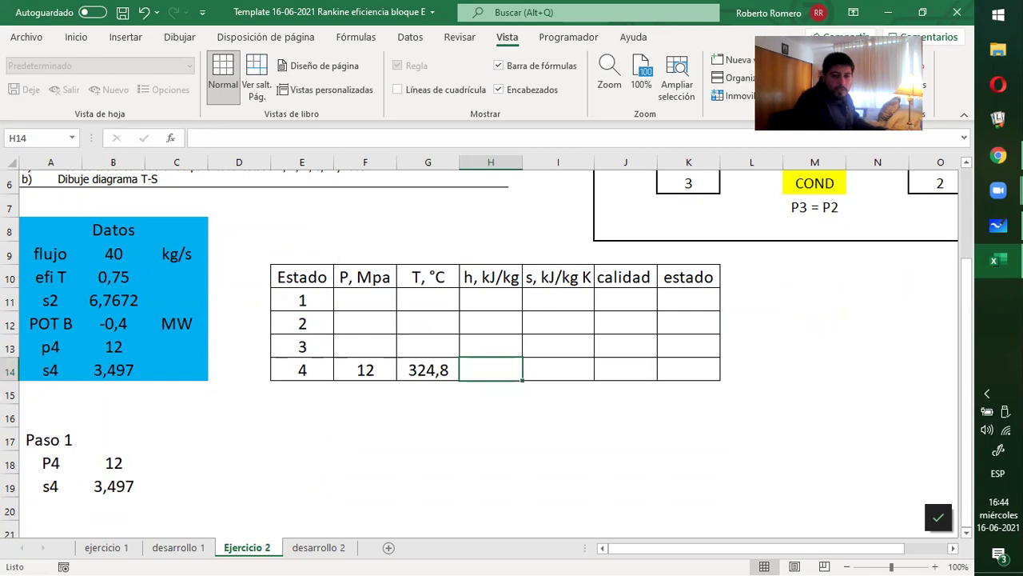
Paste the steam-table row "12 324,8 0,001527 0,01426 1472,9 2513,7 1491,3 1193,6 2684,9 3,4970 1,9963 5,4933" from Chrome into cell A22.
key("alt+Tab")
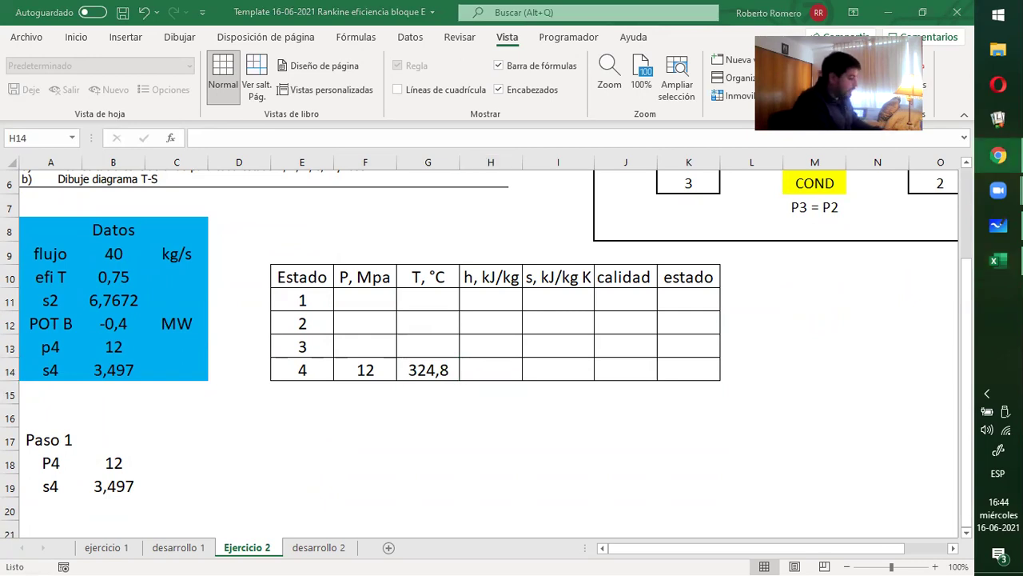
scroll(600, 439, "down", 2)
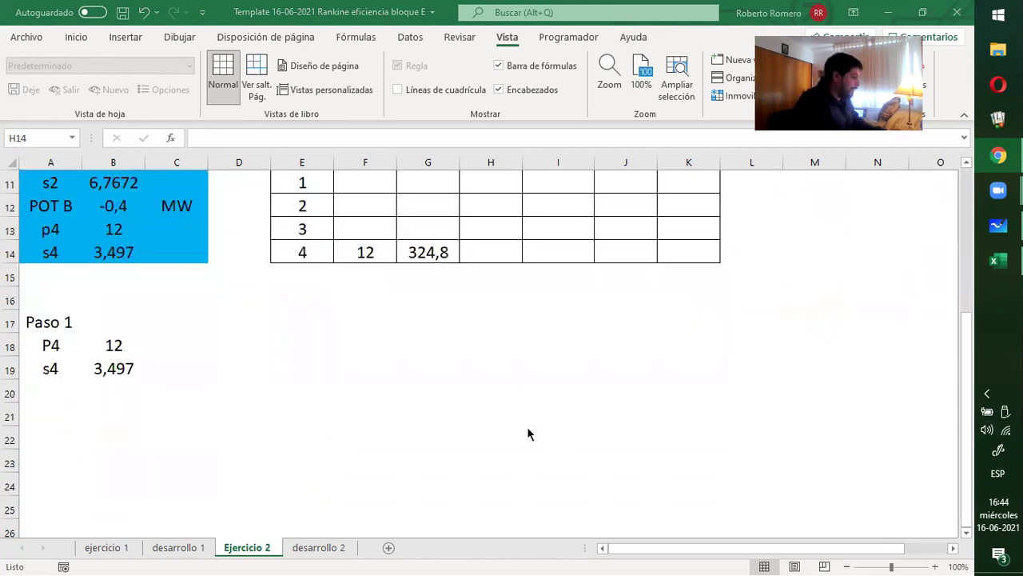
left_click(44, 434)
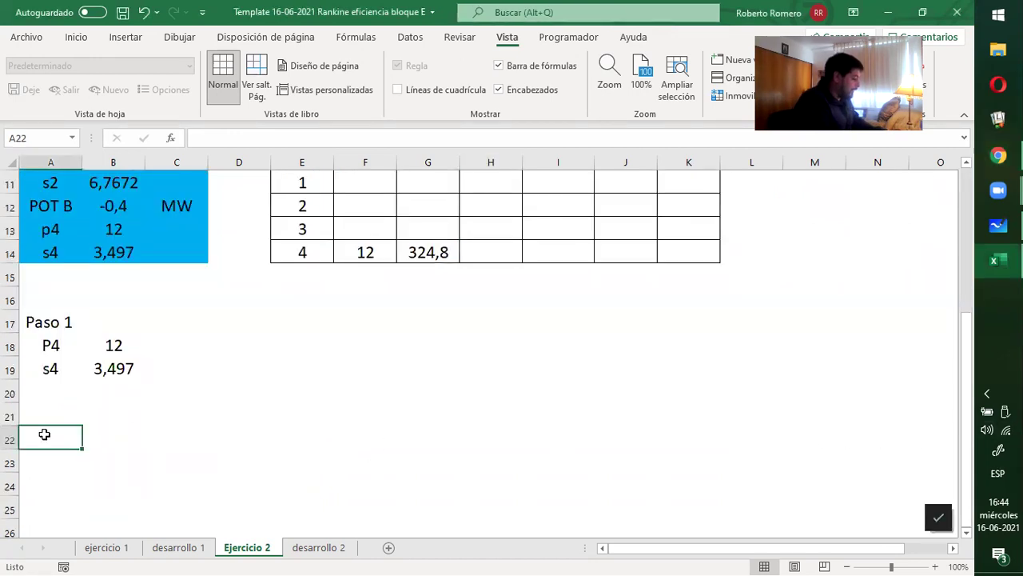
type("12 324,8 0,001527 0,01426 1472,9 2513,7 1491,3 1193,6 2684,9 3,4970 1,9963 5,4933")
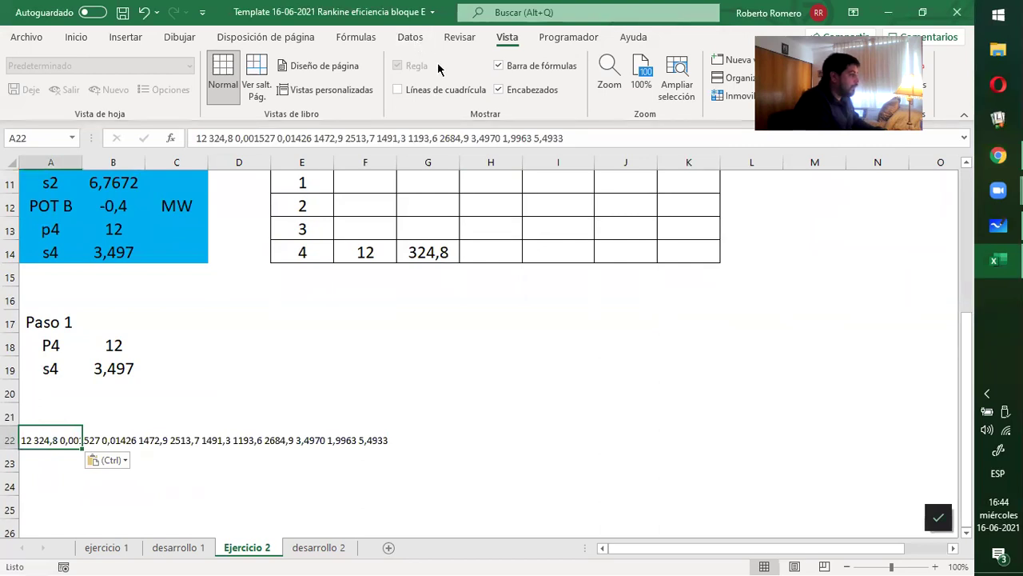
Split the pasted steam-table row in cell A22 into separate columns with Text to Columns.
left_click(411, 37)
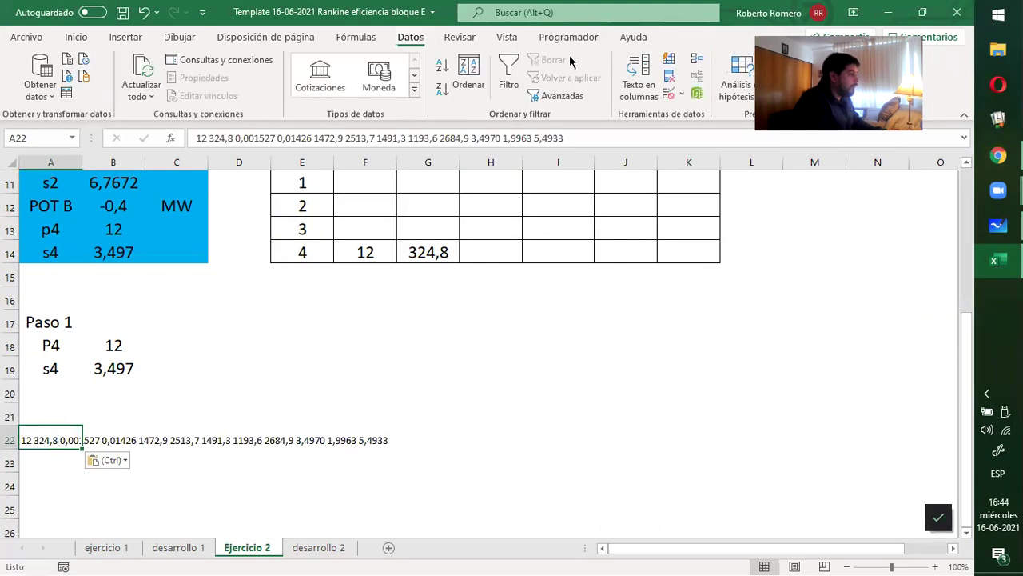
left_click(655, 101)
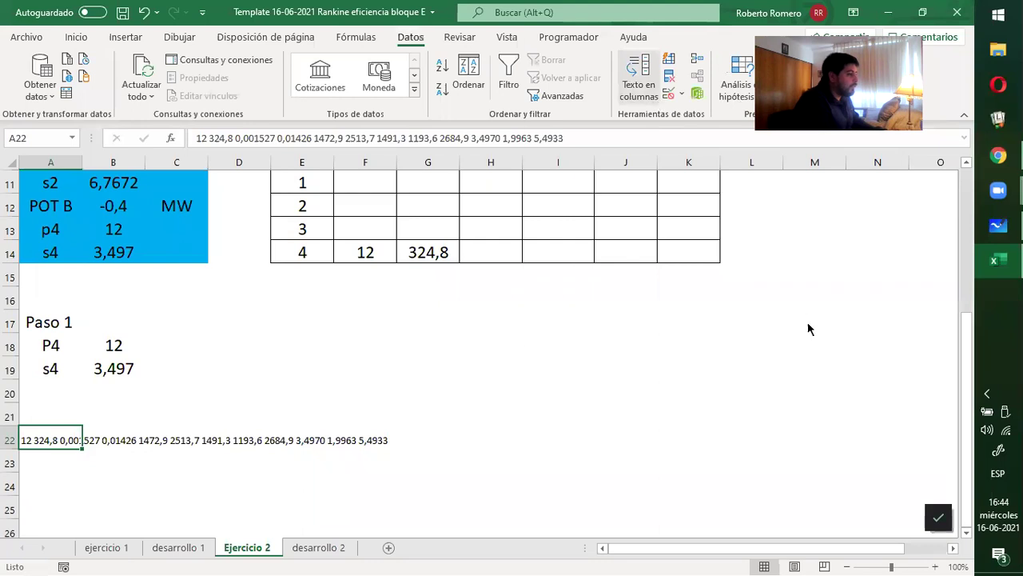
left_click(812, 327)
left_click(877, 325)
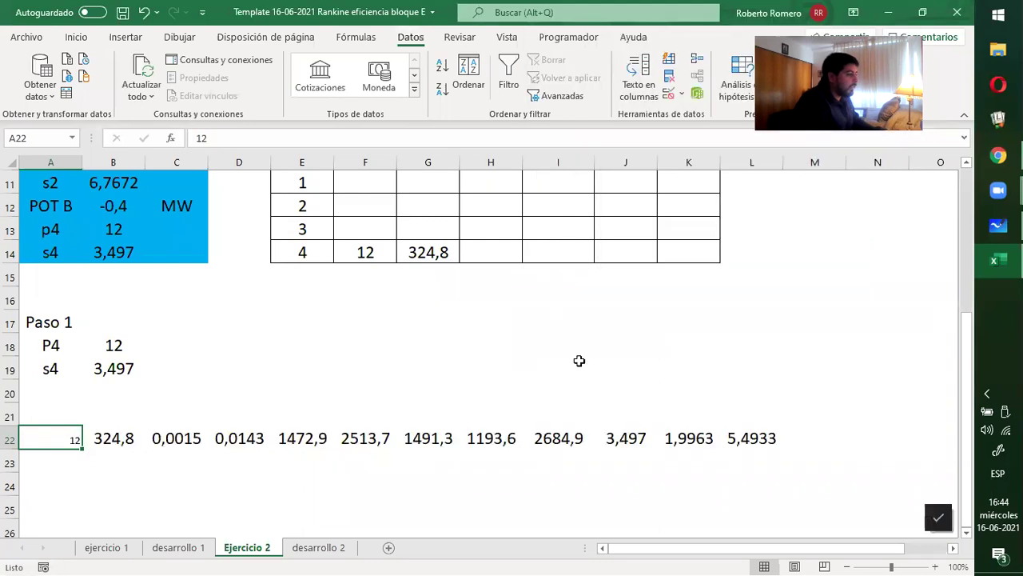
Label cell A21 "P" above the steam-table pressure value.
left_click(54, 420)
type("P")
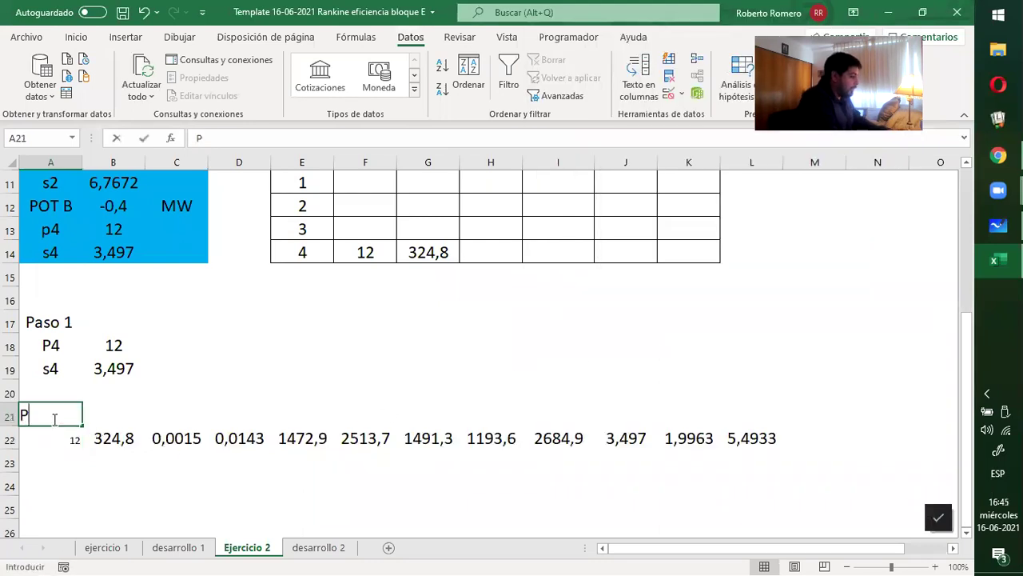
key("Tab")
Copy the headers P to sg from the ESTADO 3 block of ejercicio 1 into row 21 of Ejercicio 2, starting at A21.
left_click(102, 548)
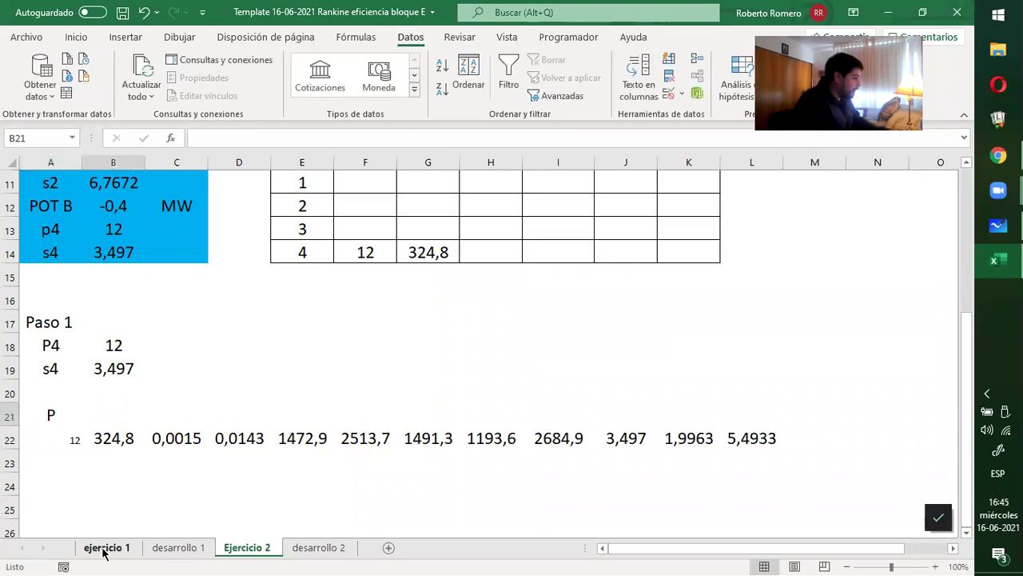
scroll(276, 480, "down", 3)
scroll(248, 406, "down", 2)
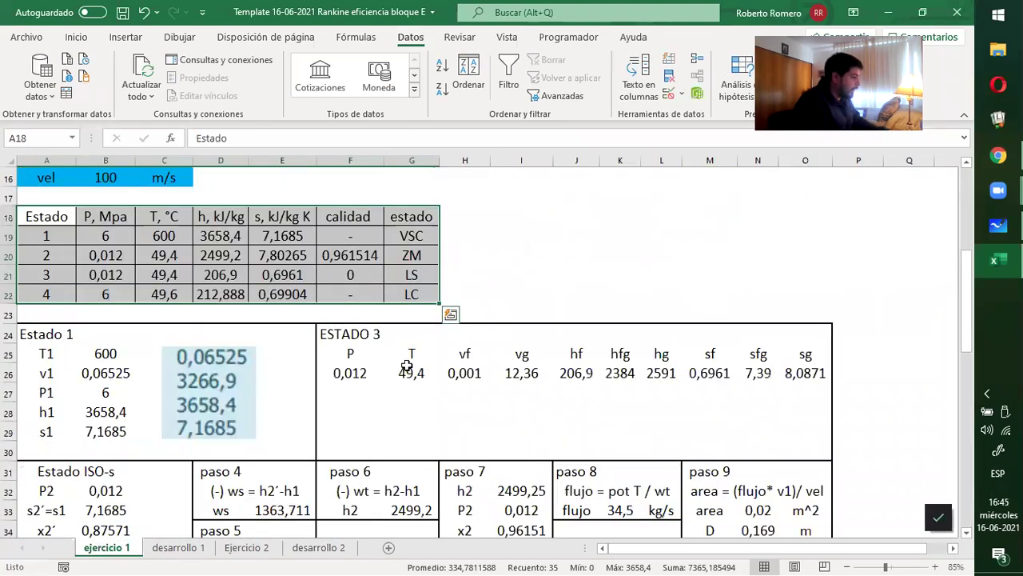
left_click_drag(371, 351, 805, 361)
left_click_drag(832, 364, 819, 354)
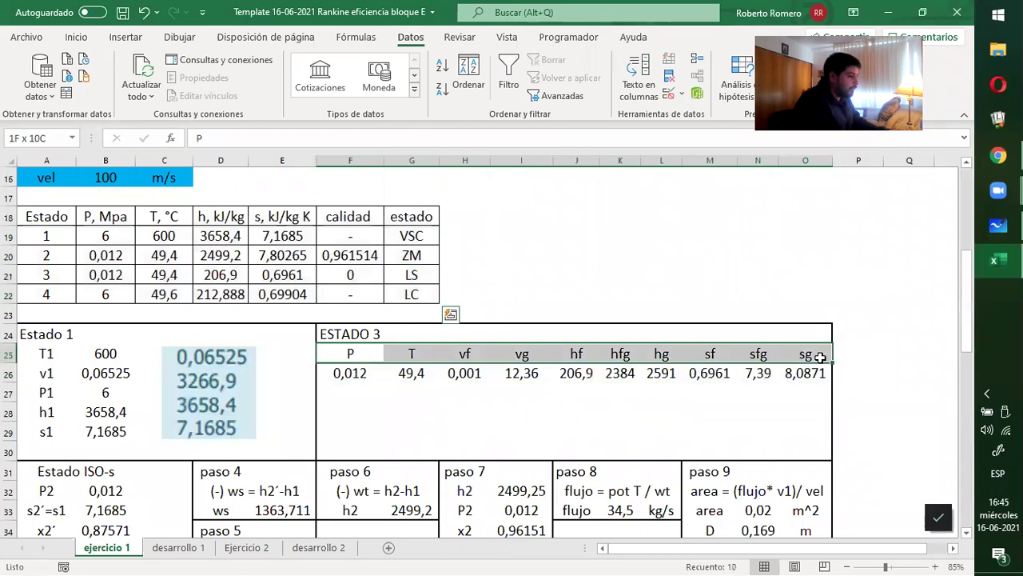
key("ctrl+c")
left_click(332, 550)
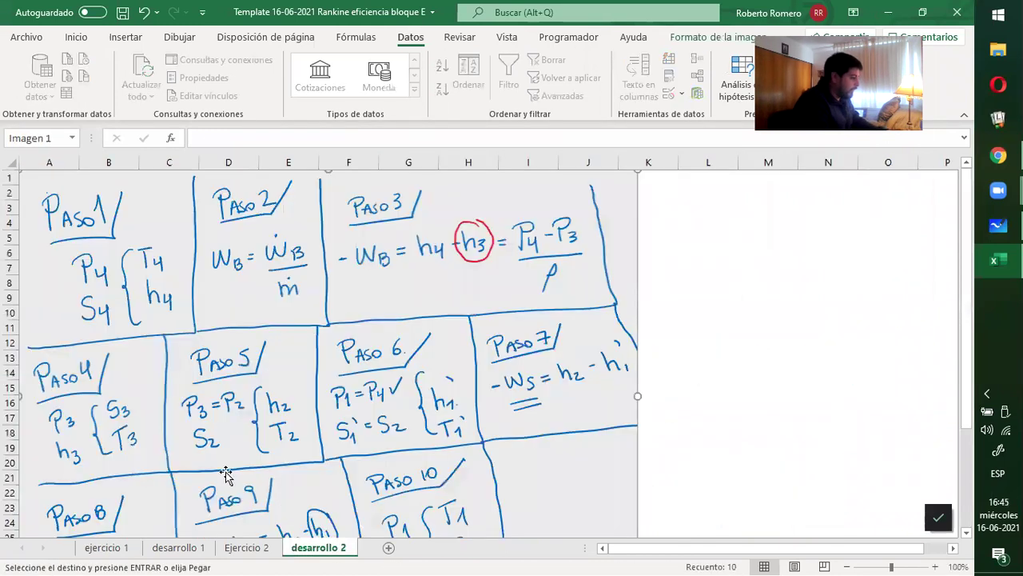
left_click(246, 548)
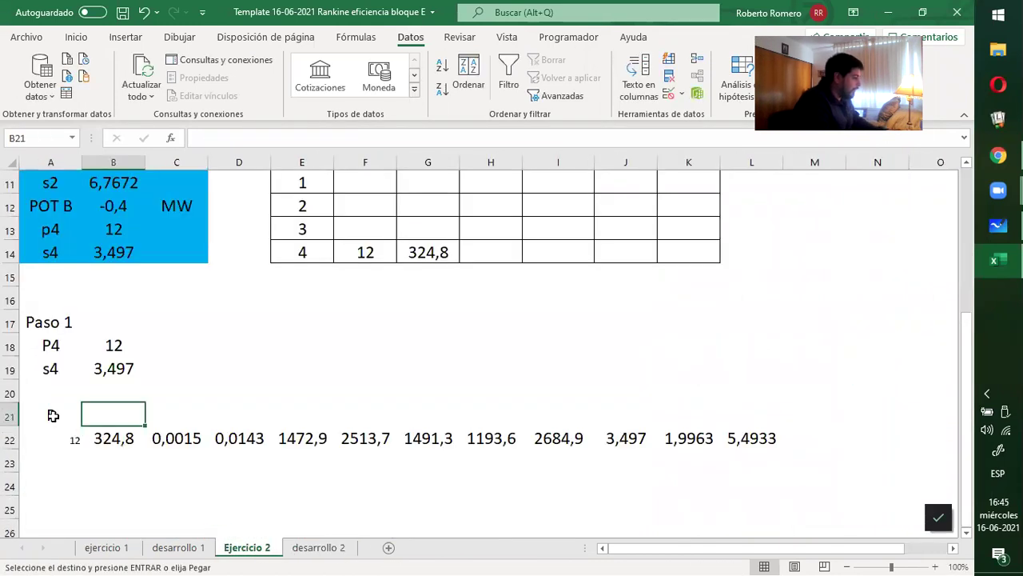
left_click(53, 415)
key("ctrl+v")
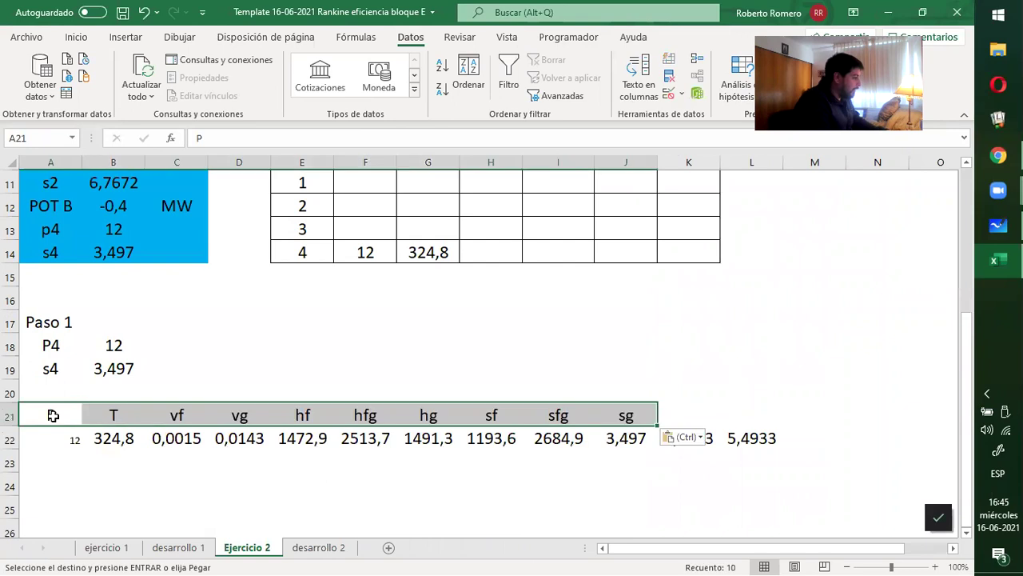
left_click(559, 502)
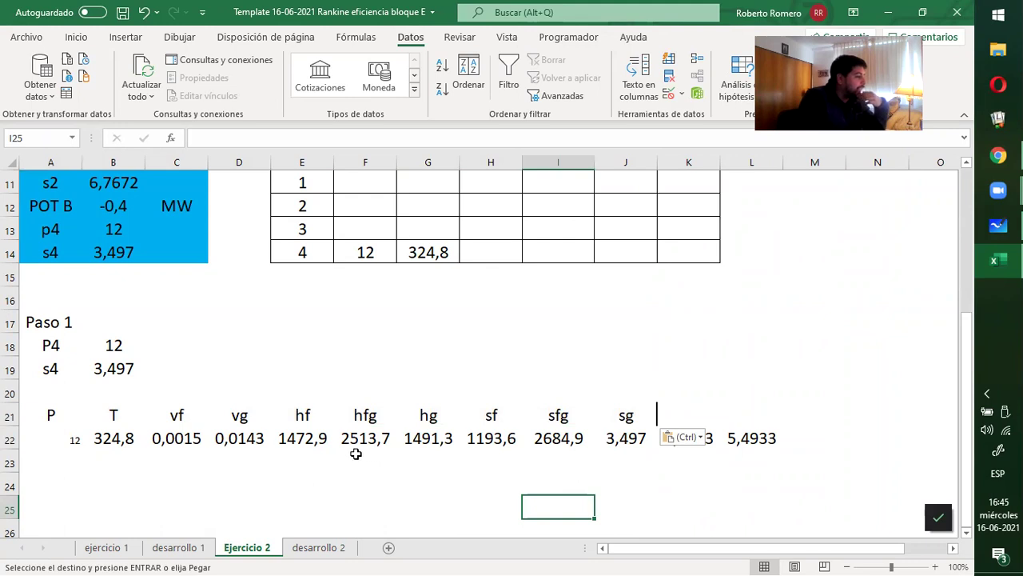
Delete cells E22:F22 holding 1472,9 and 2513,7 so the remaining steam-table values line up with their headers.
left_click(295, 442)
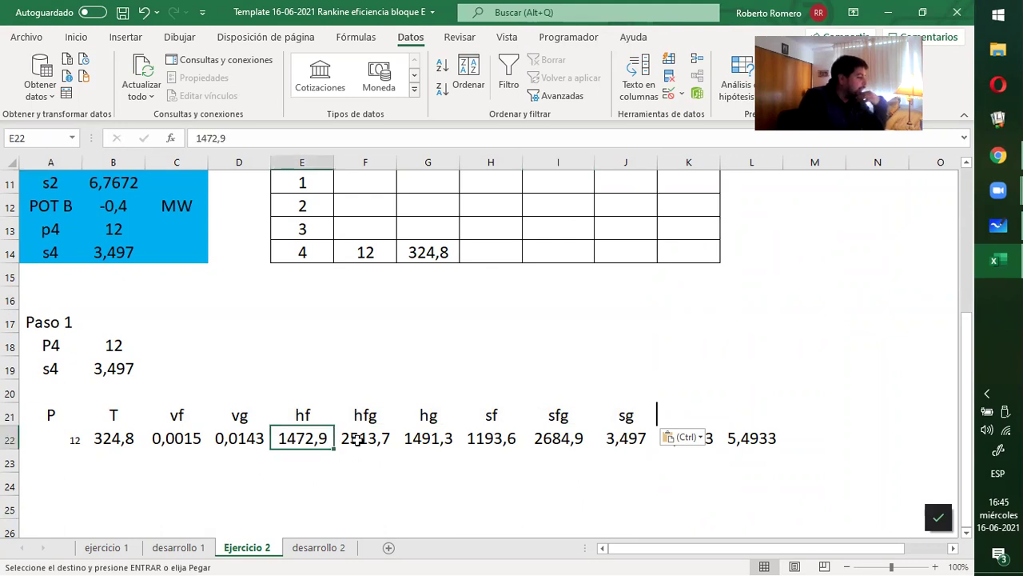
left_click(357, 439, "shift")
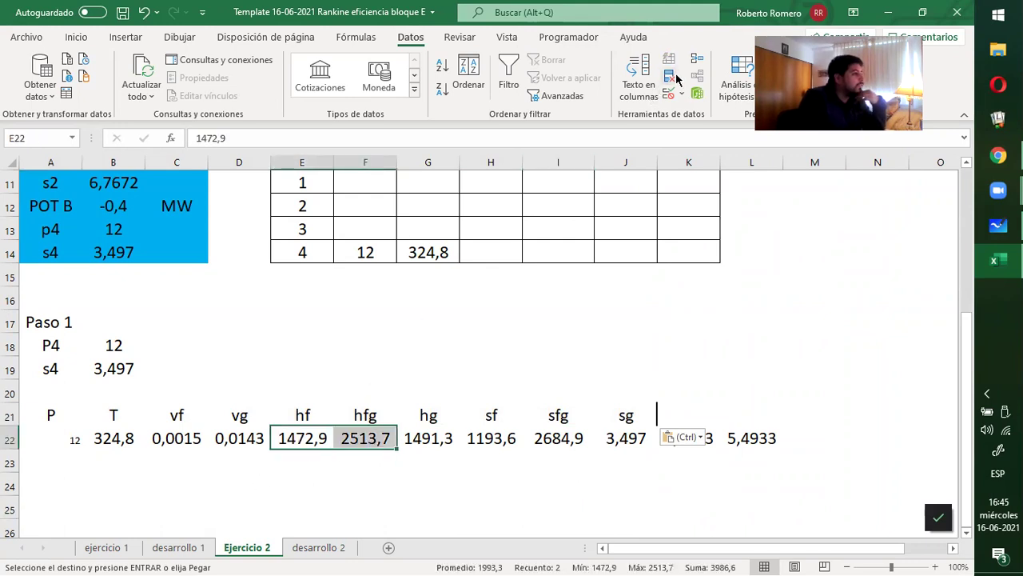
left_click(74, 37)
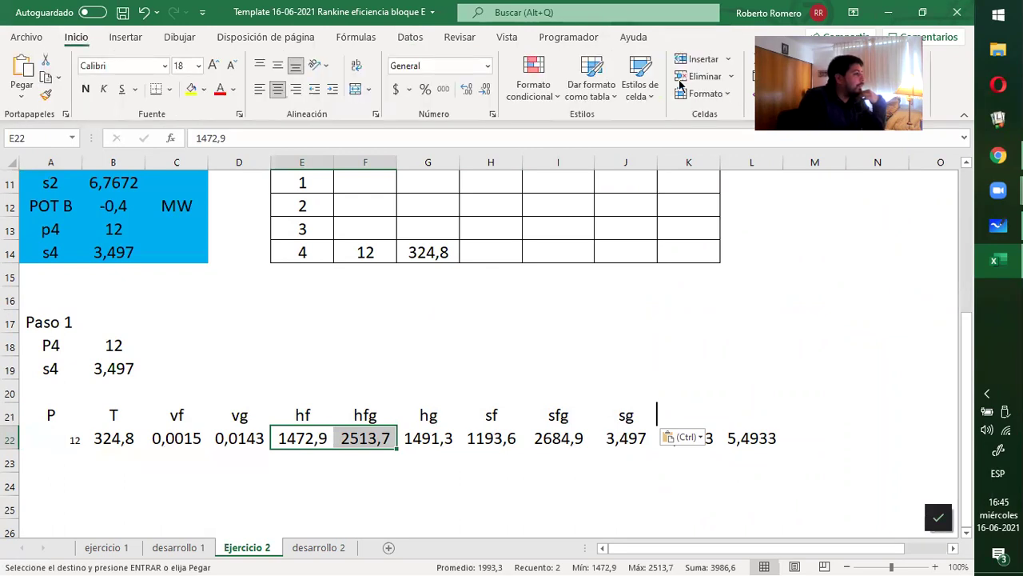
left_click(694, 77)
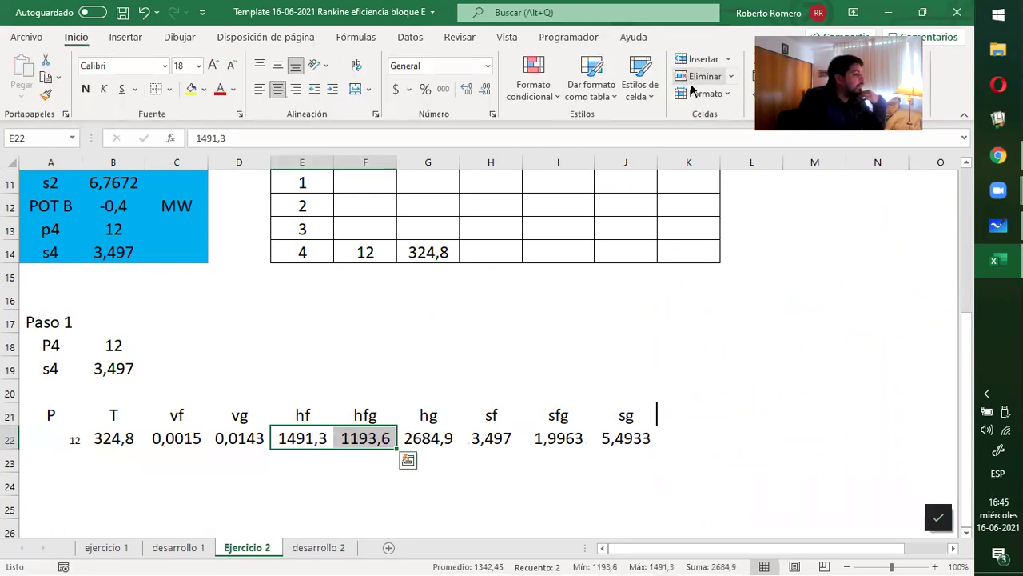
left_click(557, 373)
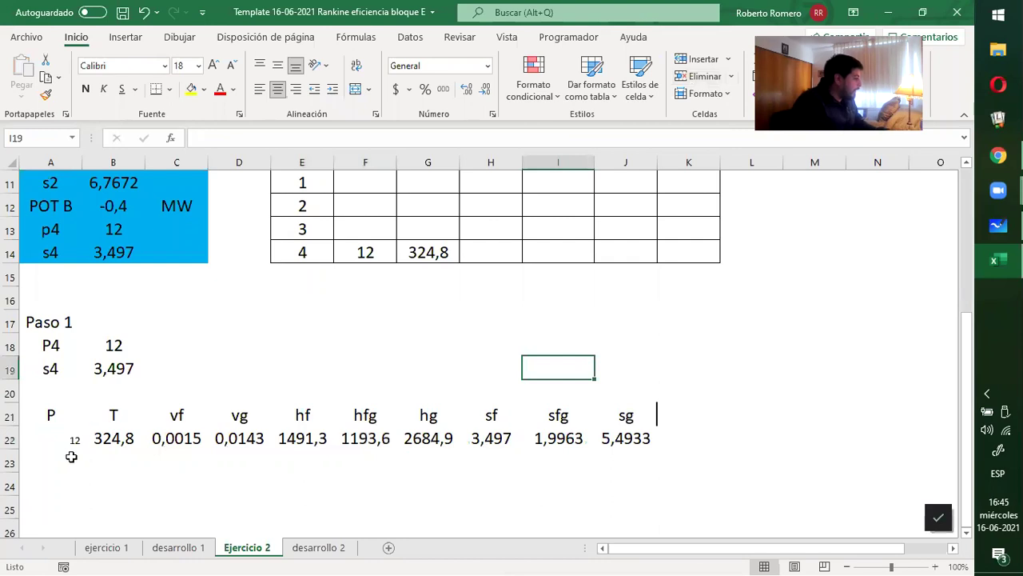
Copy the formatting of cell B22 to the pressure value in A22.
left_click(100, 438)
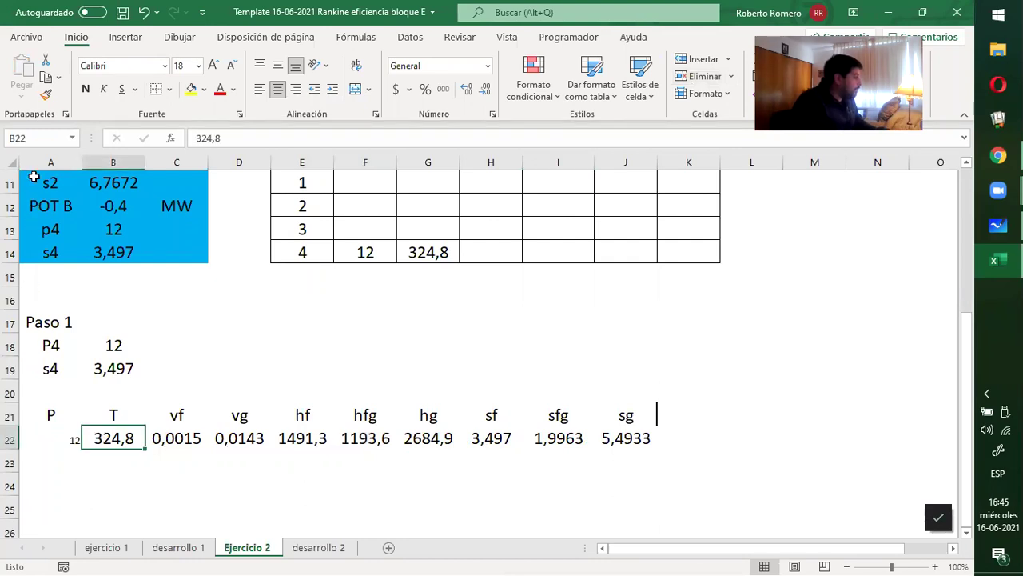
left_click(45, 95)
left_click(45, 438)
left_click(238, 389)
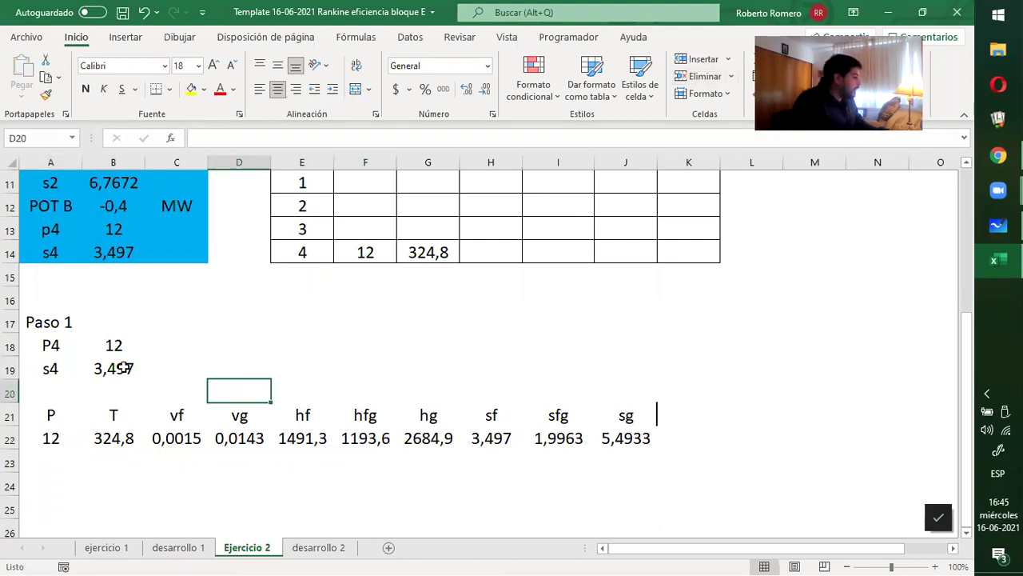
Compare s4 in Paso 1 with sf in row 22, and link state 4's enthalpy in H14 to the hf value in E22.
left_click(124, 367)
left_click(505, 439)
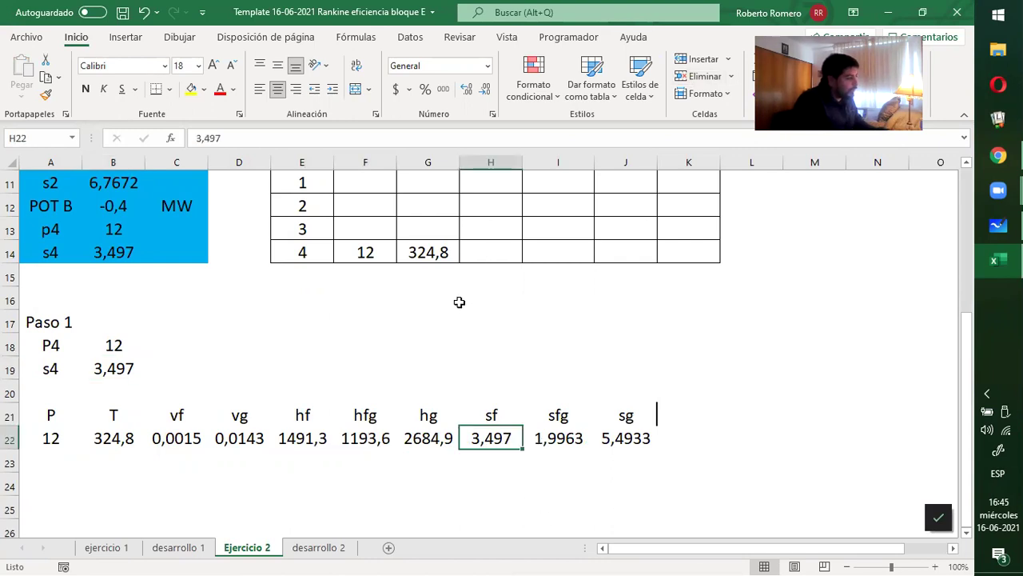
scroll(460, 308, "up", 2)
scroll(464, 344, "down", 2)
left_click(968, 163)
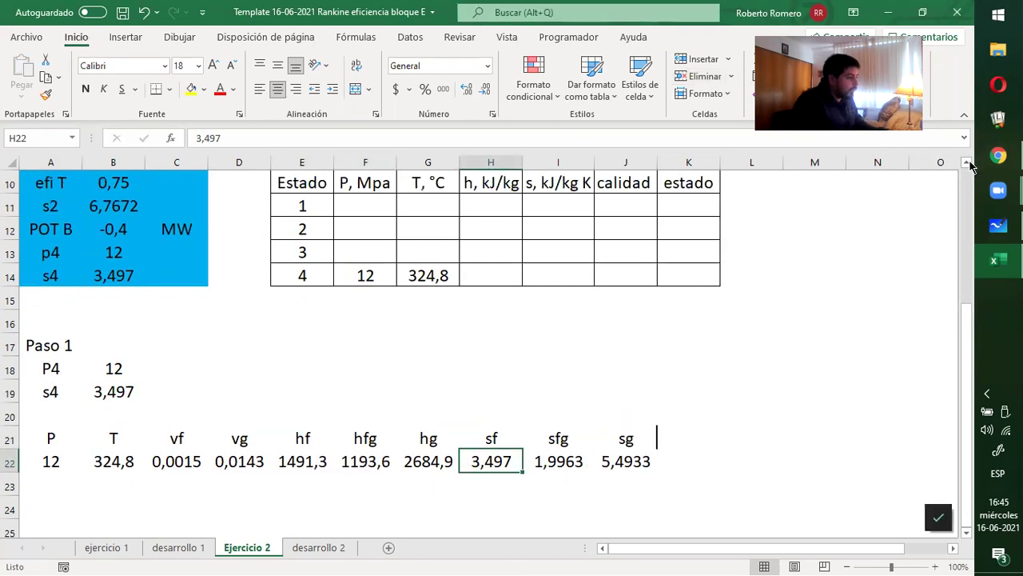
left_click(485, 271)
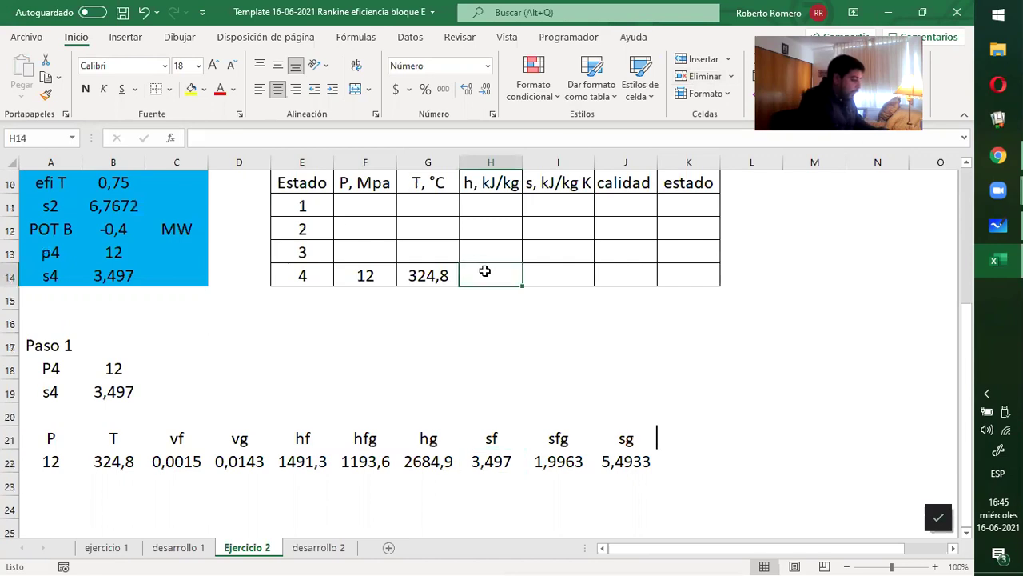
type("=")
left_click(298, 464)
key("Return")
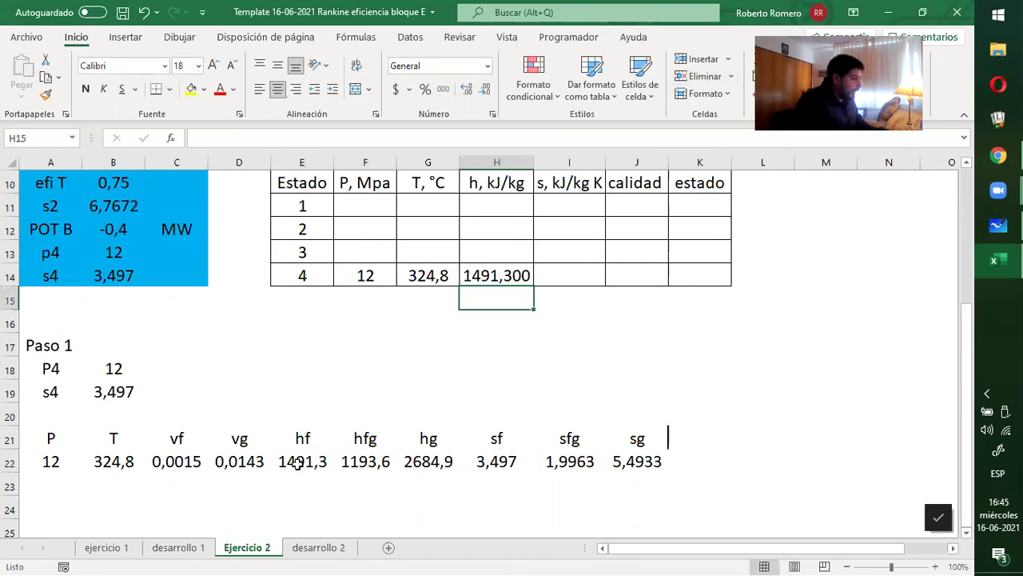
Link state 4's entropy in I14 to the sf value in H22.
left_click(567, 266)
type("=")
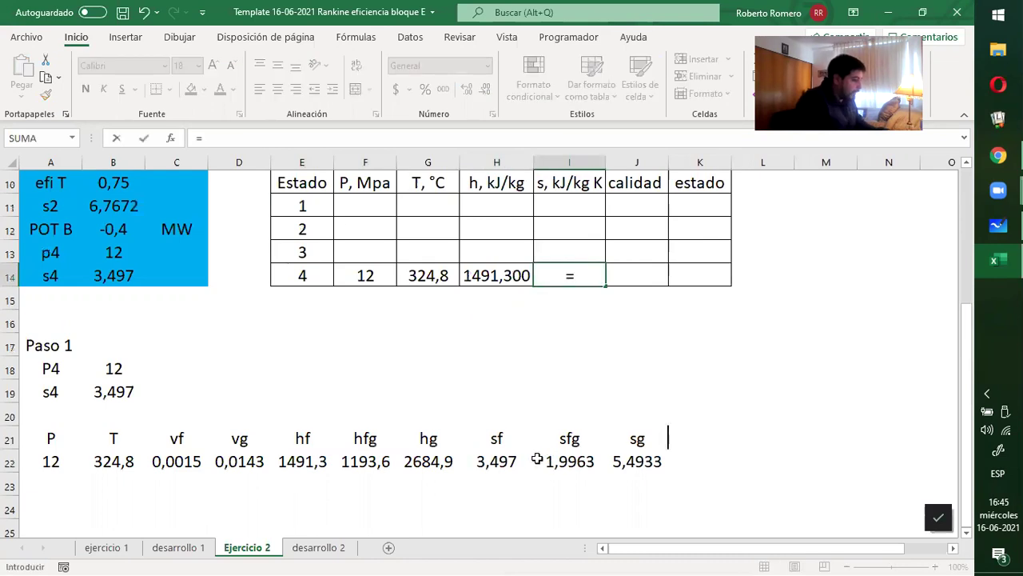
left_click(491, 462)
key("Return")
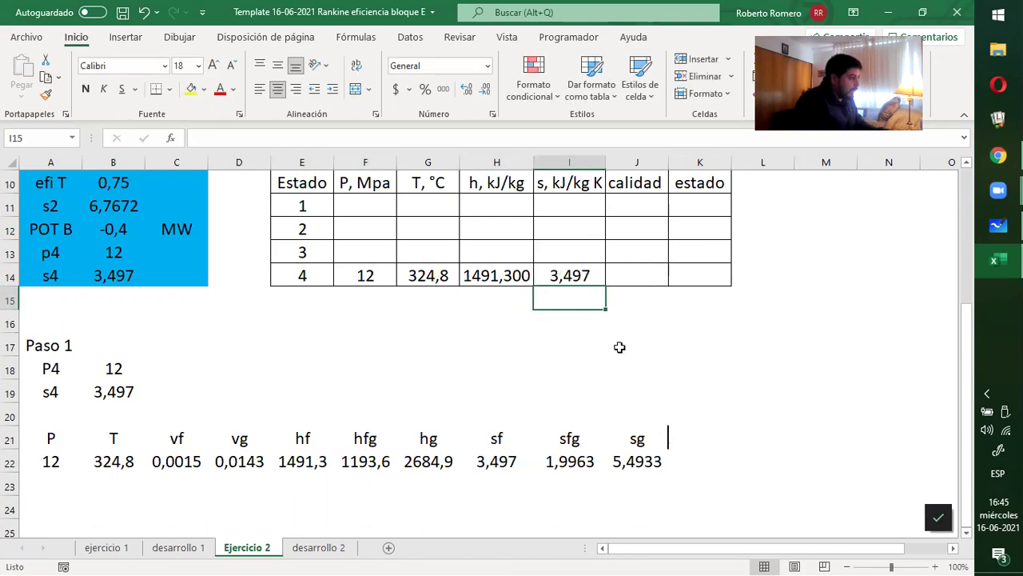
Enter 0 as the calidad and LS as the estado of state 4 in the property table.
left_click(620, 266)
type("0")
key("Tab")
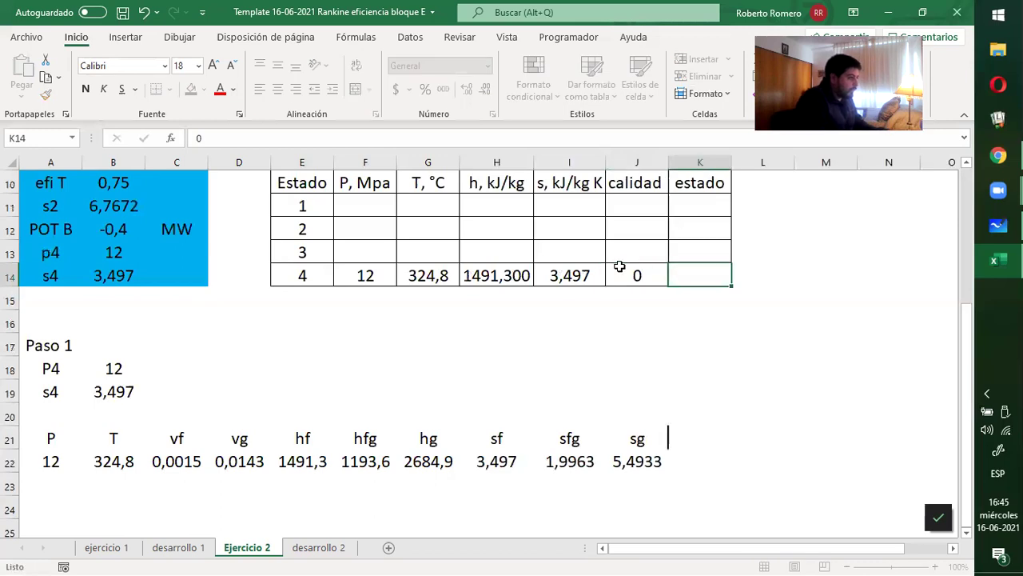
type("ls")
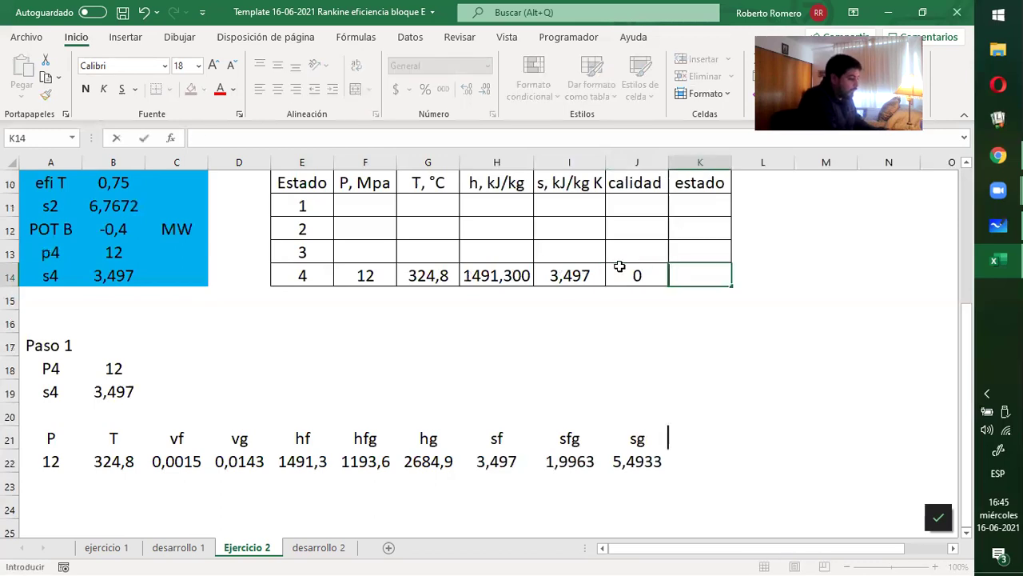
key("Return")
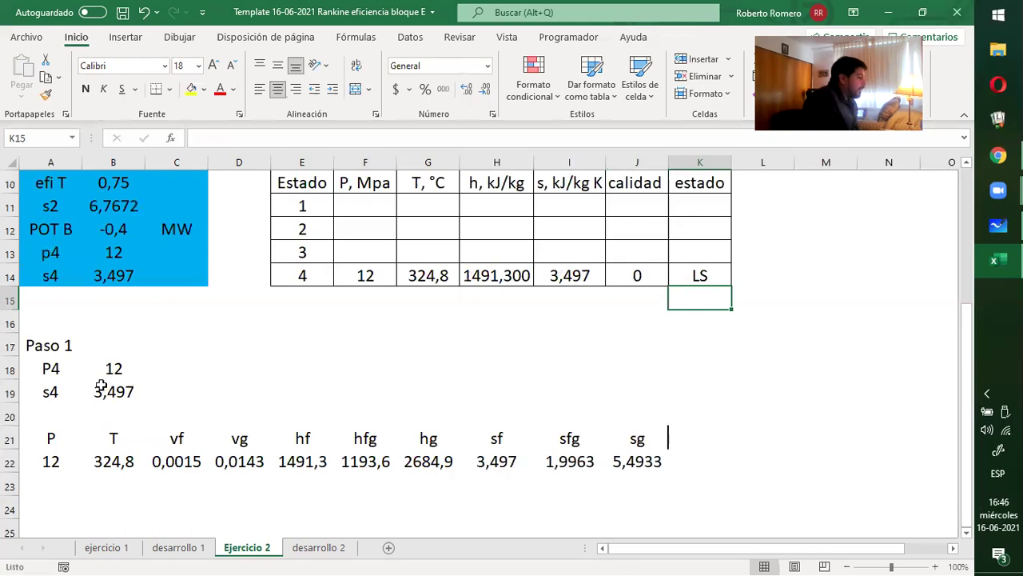
Check the Paso 2 formula in the desarrollo 2 sheet and label cell A24 of Ejercicio 2 "paso 2".
scroll(301, 361, "up", 2)
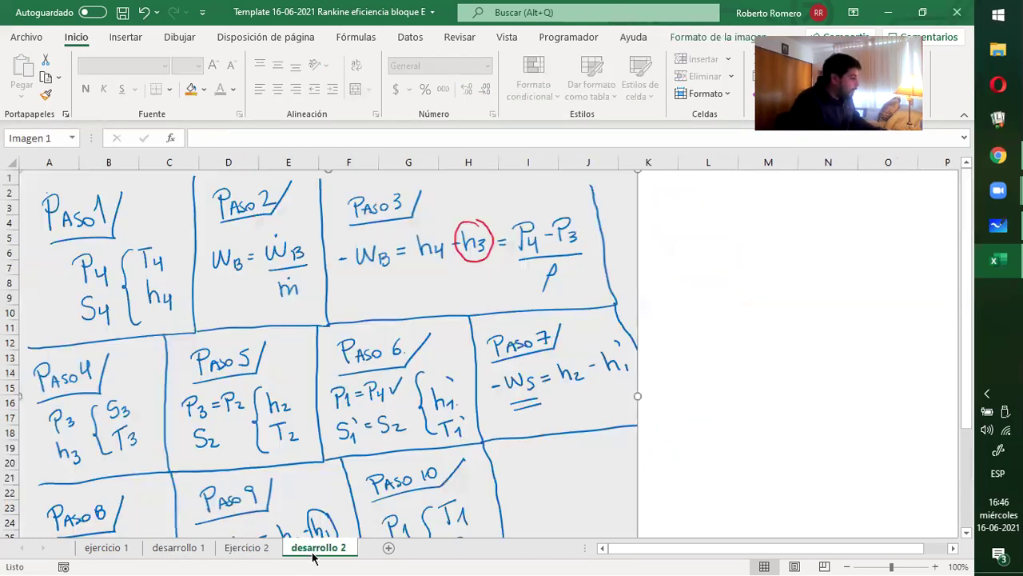
left_click(317, 550)
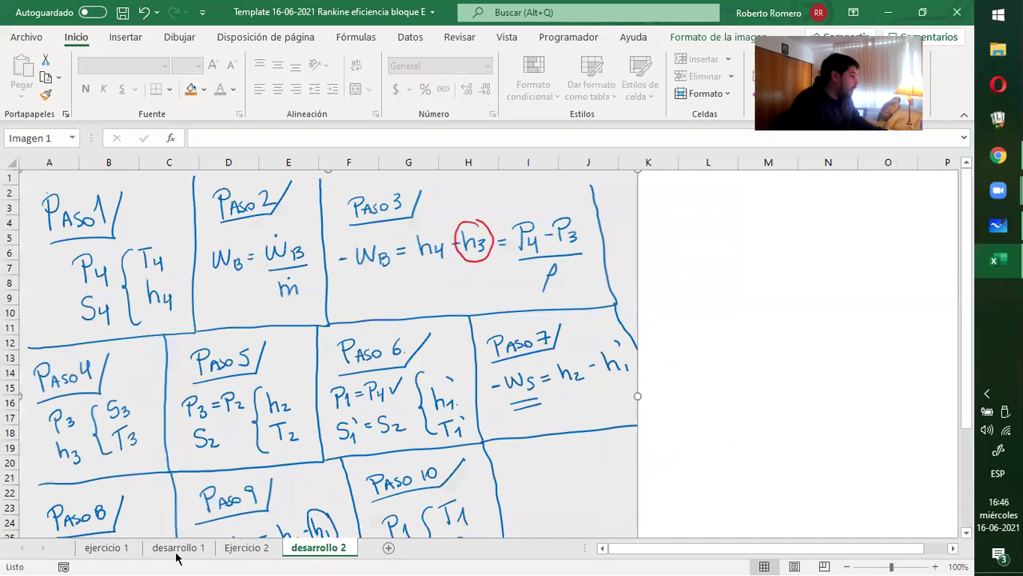
left_click(244, 548)
scroll(272, 489, "down", 4)
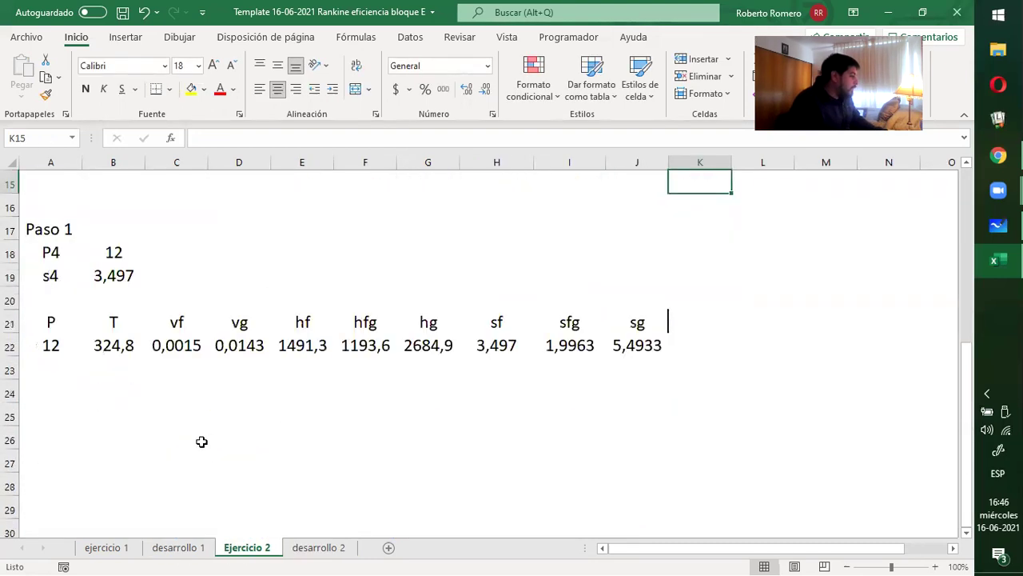
left_click(71, 388)
type("PASO")
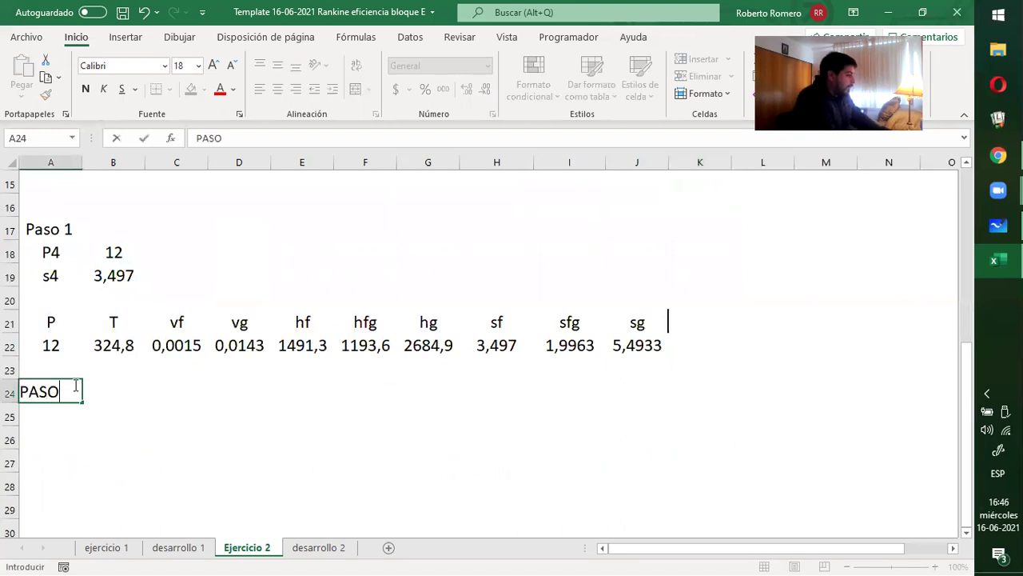
key("BackSpace")
key("BackSpace")
key("BackSpace")
key("BackSpace")
type("paso 2")
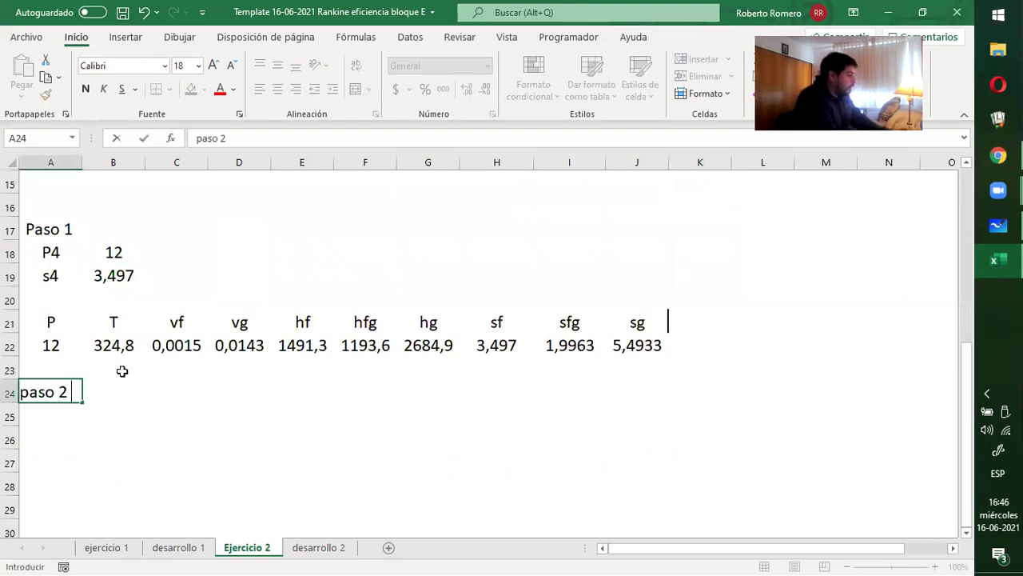
key("Return")
Enter the labels "wb" in A25 and "Wb" in B25 under the paso 2 heading.
type("wb")
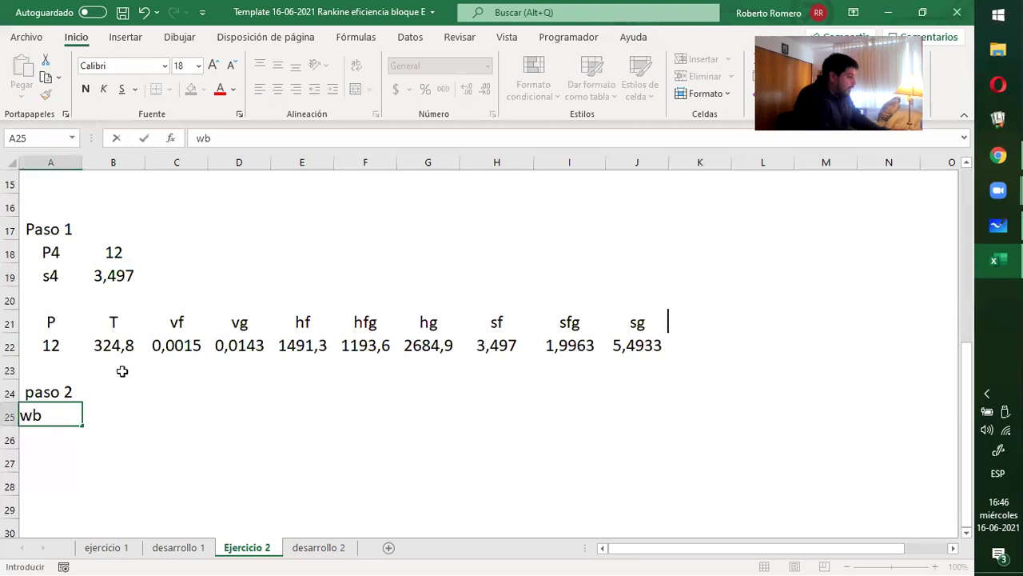
key("Tab")
type("W")
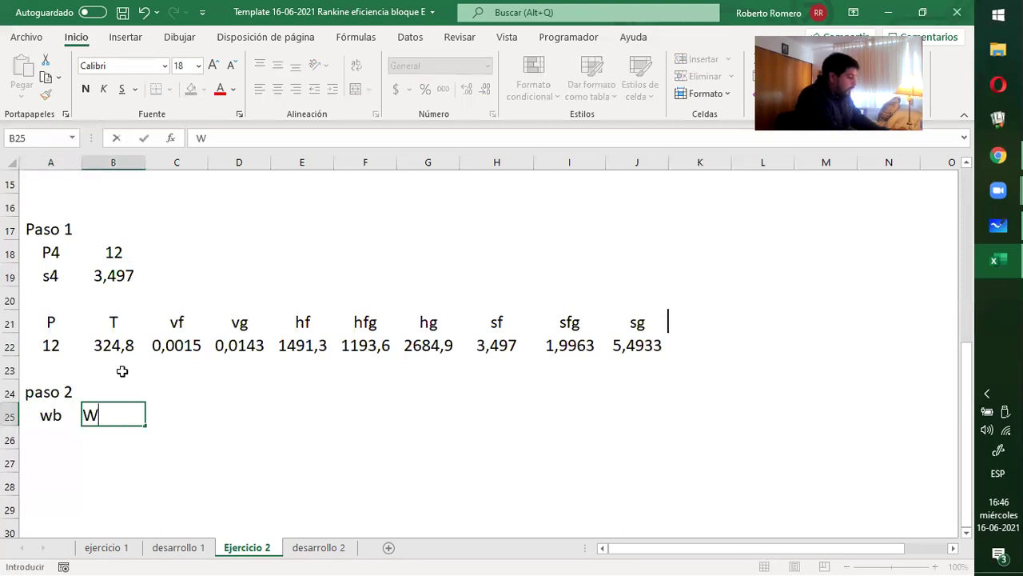
key("Return")
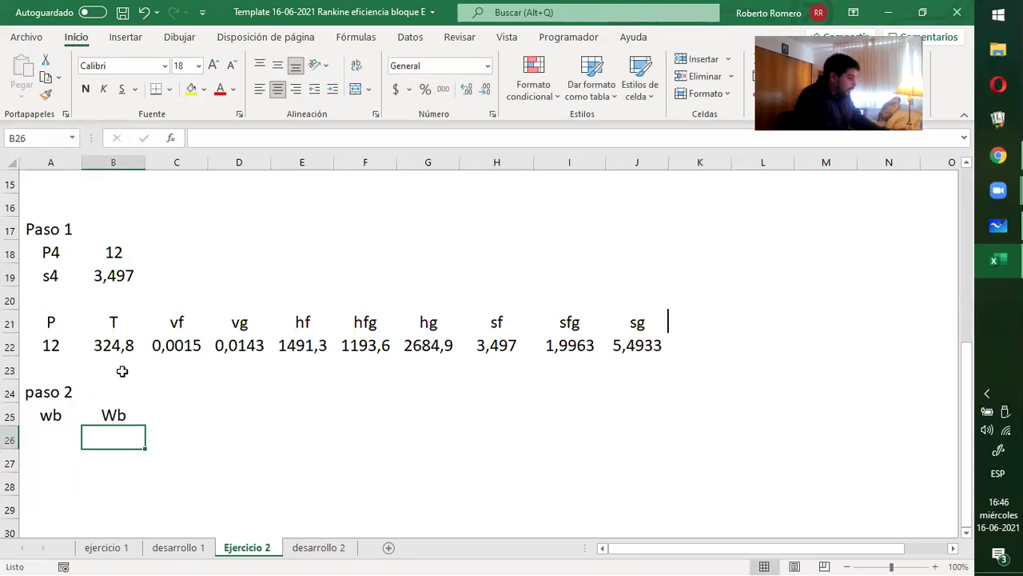
Label B26 "flujo" and compute the pump power in kW in C25 with the formula =B12*1000.
type("flujo")
key("Tab")
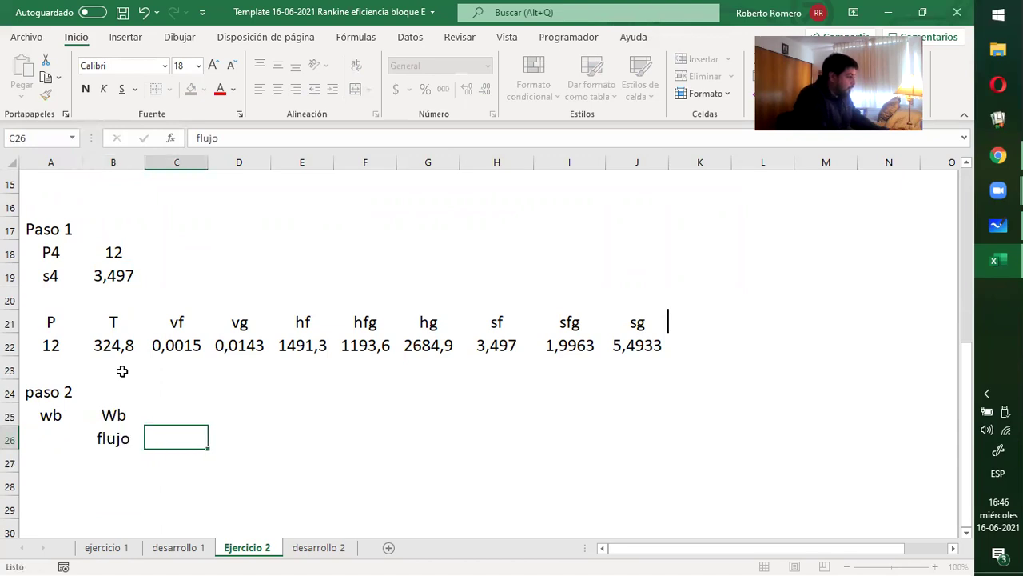
key("Up")
type("=")
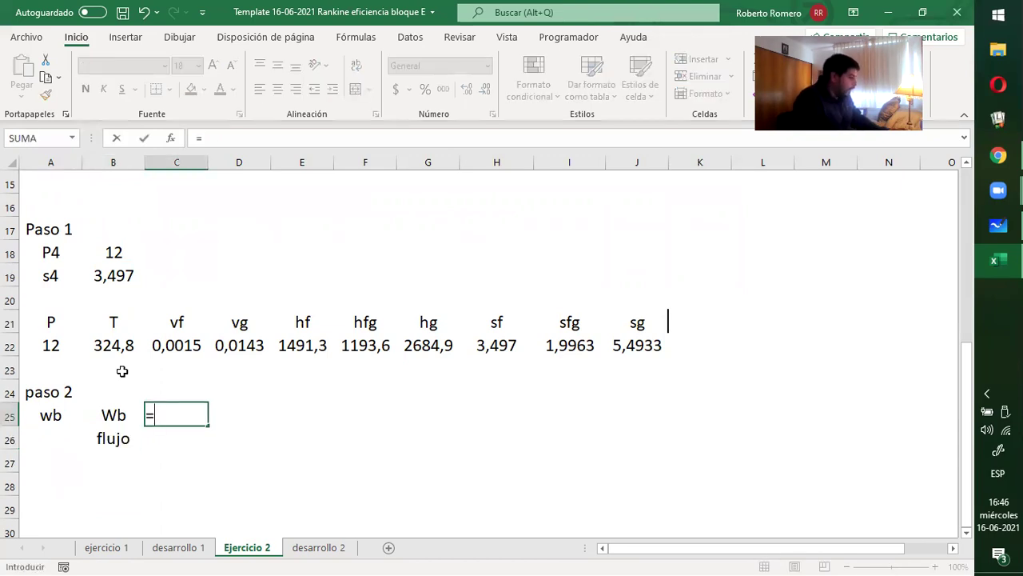
scroll(120, 360, "up", 3)
left_click(125, 350)
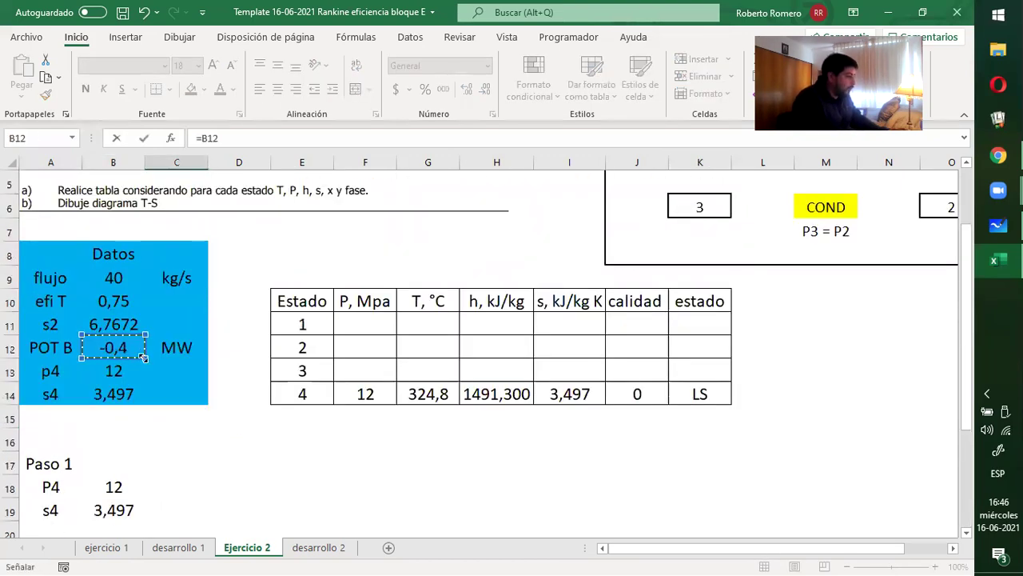
left_click(215, 145)
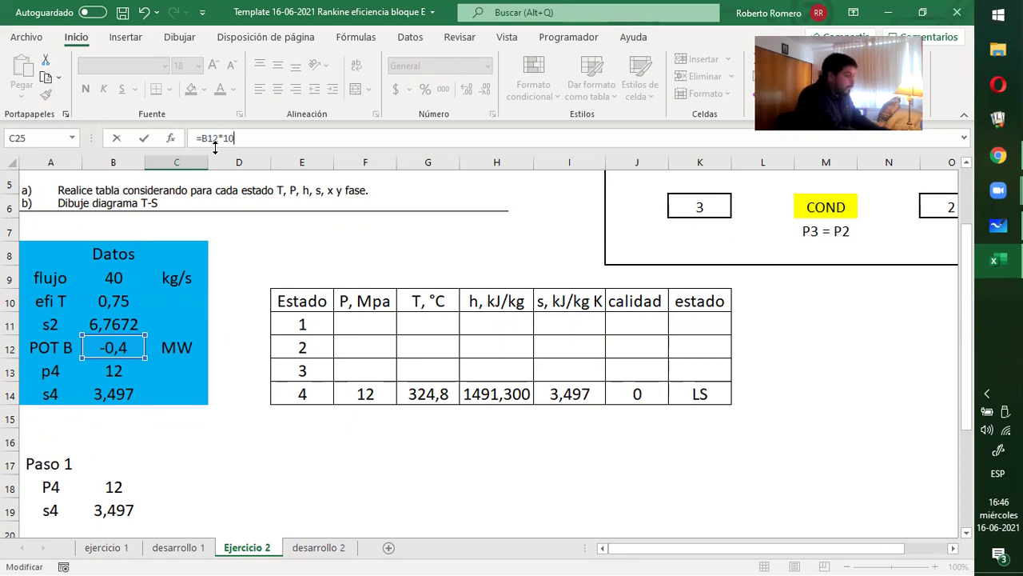
key("Return")
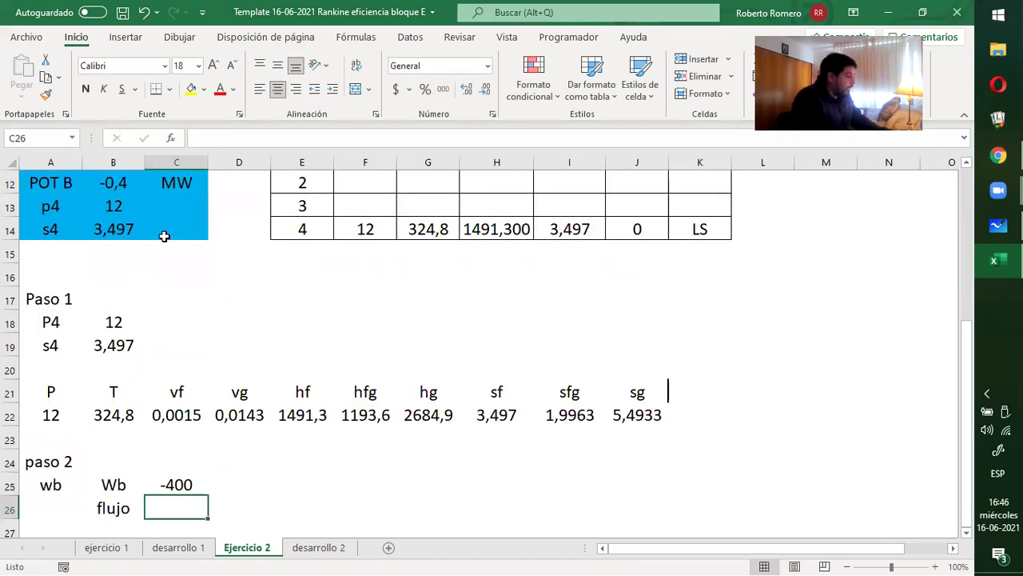
Link C26 to the flujo value in the Datos table.
type("=")
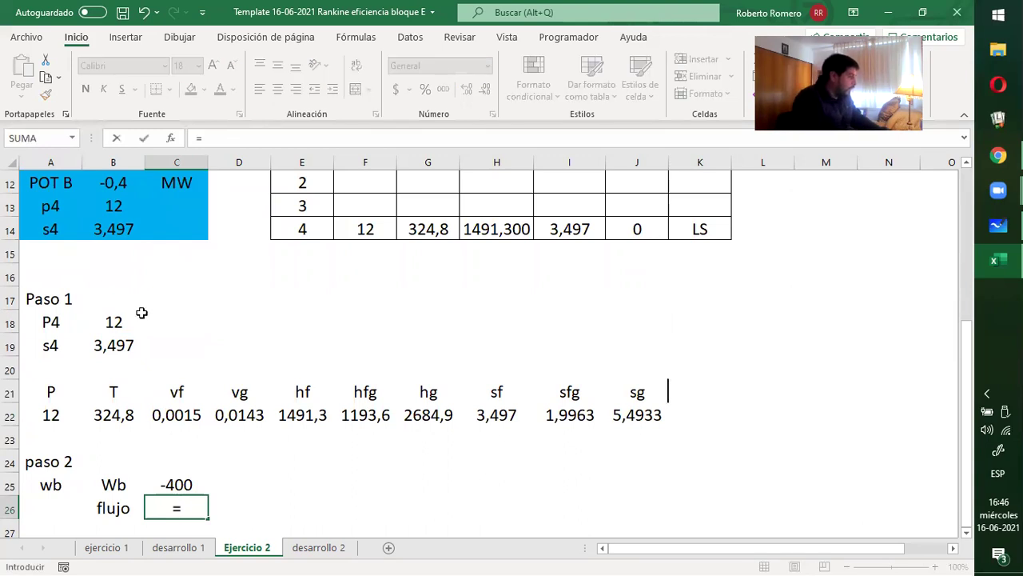
scroll(141, 312, "up", 2)
left_click(125, 232)
key("Return")
Enter the units "kw" in D25 and "kg/s" in D26 beside the power and flow values.
key("Up")
key("Up")
key("Right")
type("kw")
key("Return")
type("k")
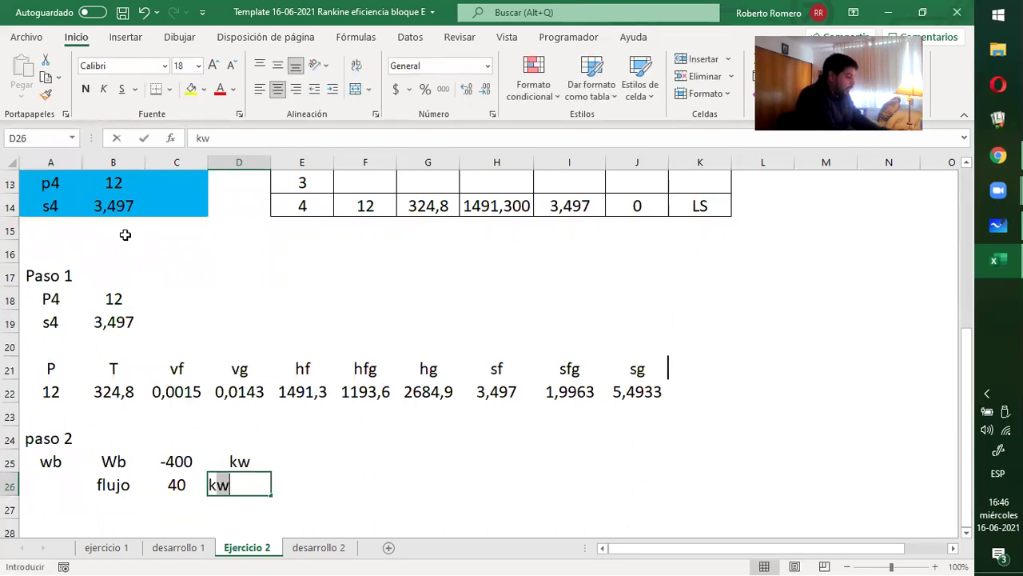
type("g/s")
key("Return")
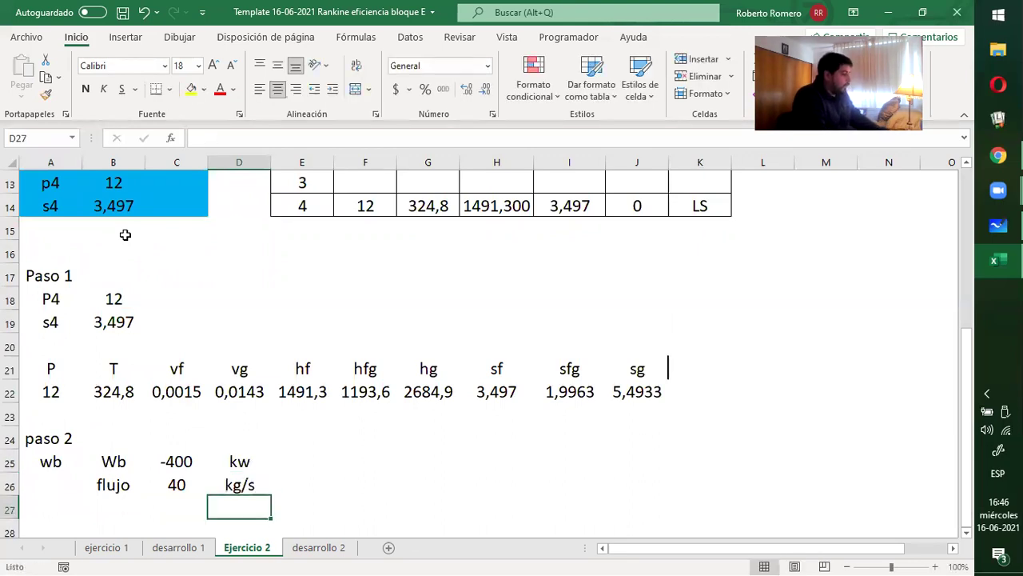
Calculate the specific pump work in E25 with the formula =C25/C26.
key("Up")
key("Up")
key("Right")
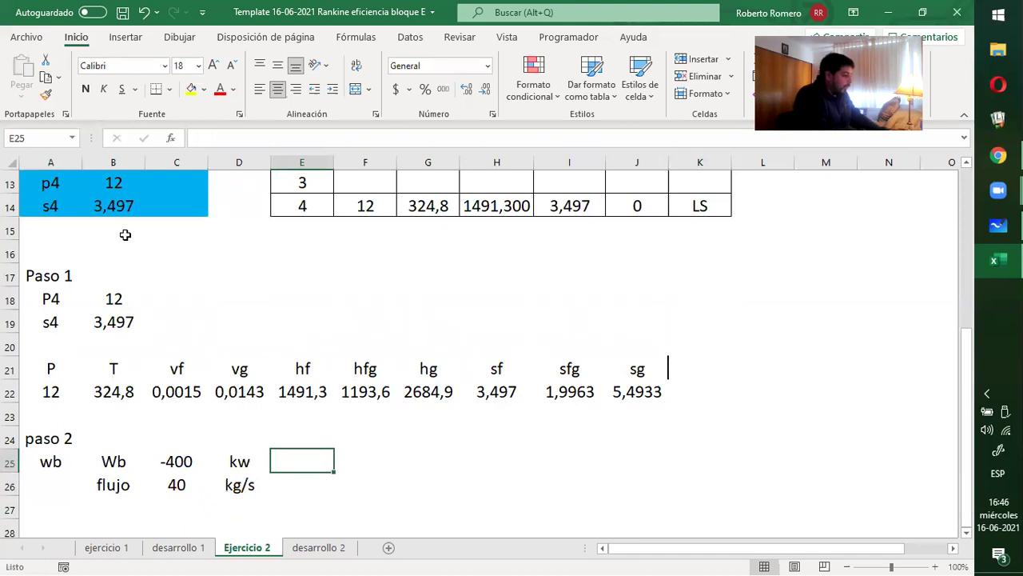
type("=")
key("Left")
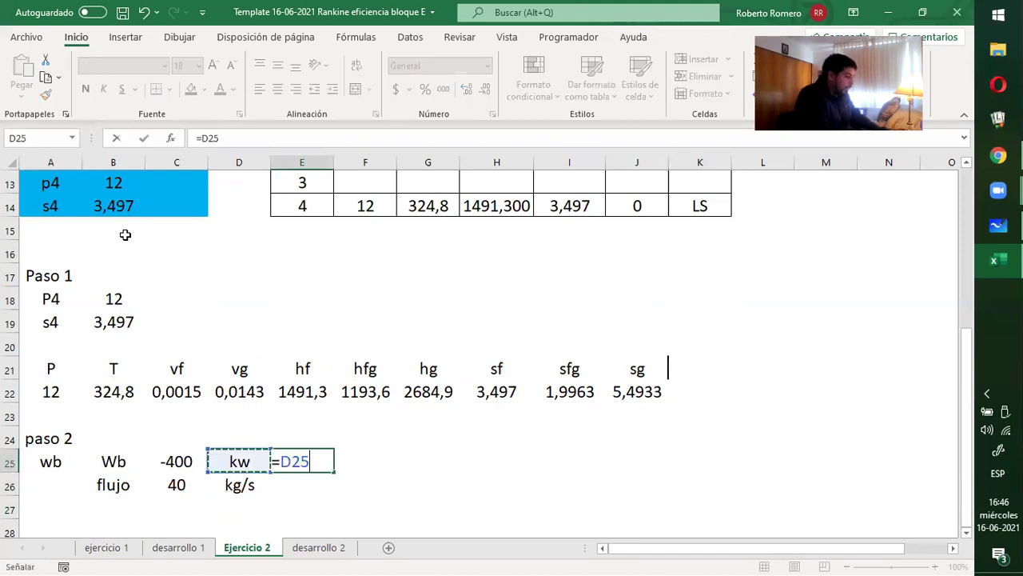
key("Left")
type("/")
key("Left")
key("Left")
key("Down")
key("Return")
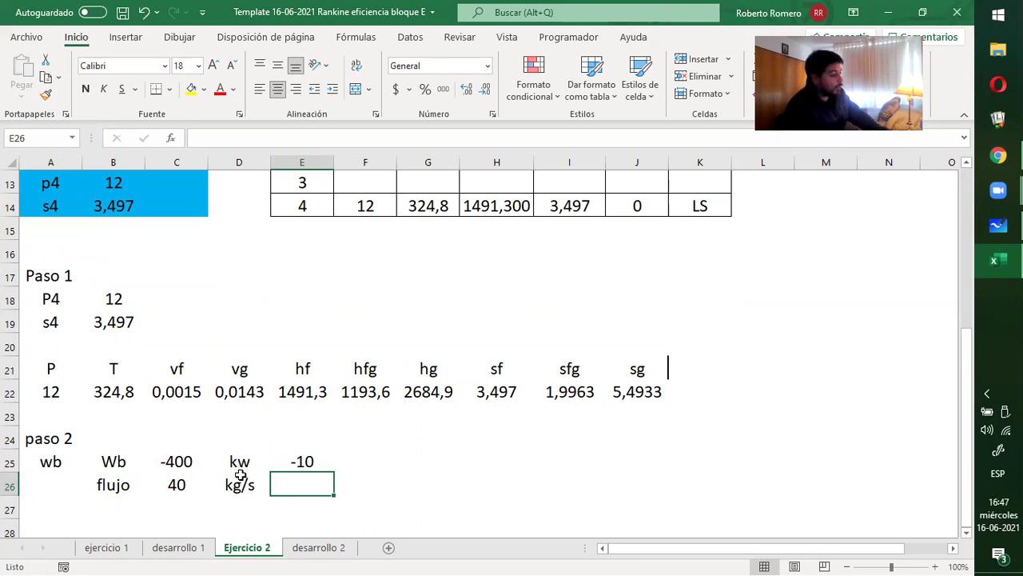
Enter the unit "kJ/kg" in F25 beside the specific pump work.
left_click(340, 470)
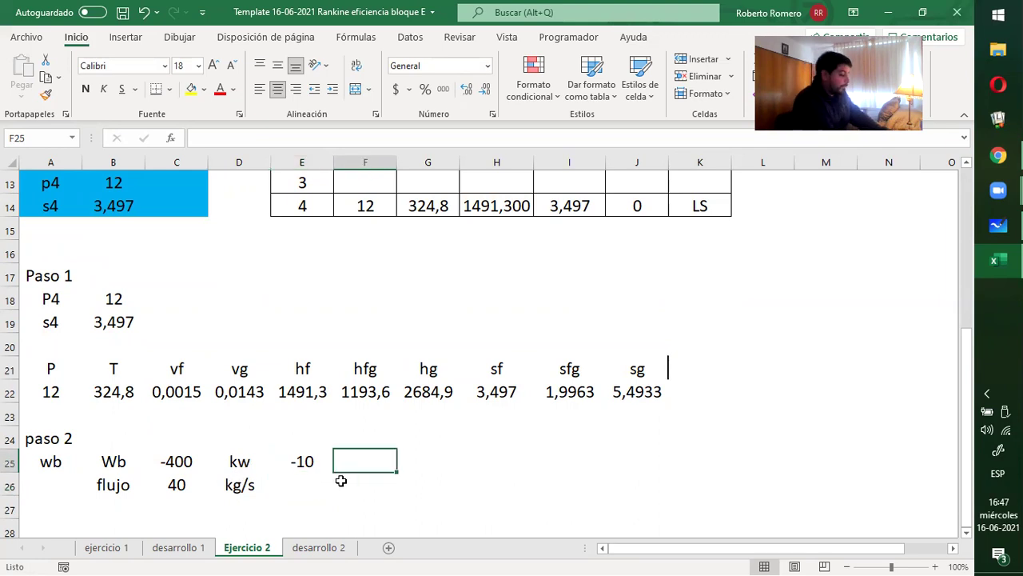
type("kJ/kg")
key("Return")
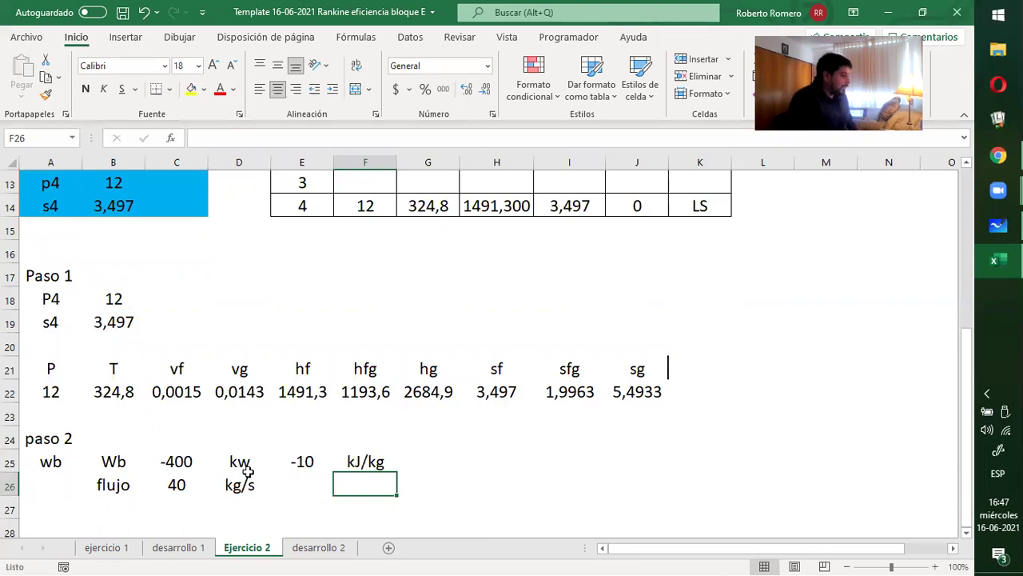
Check the Paso 3 formula in the desarrollo 2 sheet and return to Ejercicio 2.
left_click_drag(326, 470, 364, 468)
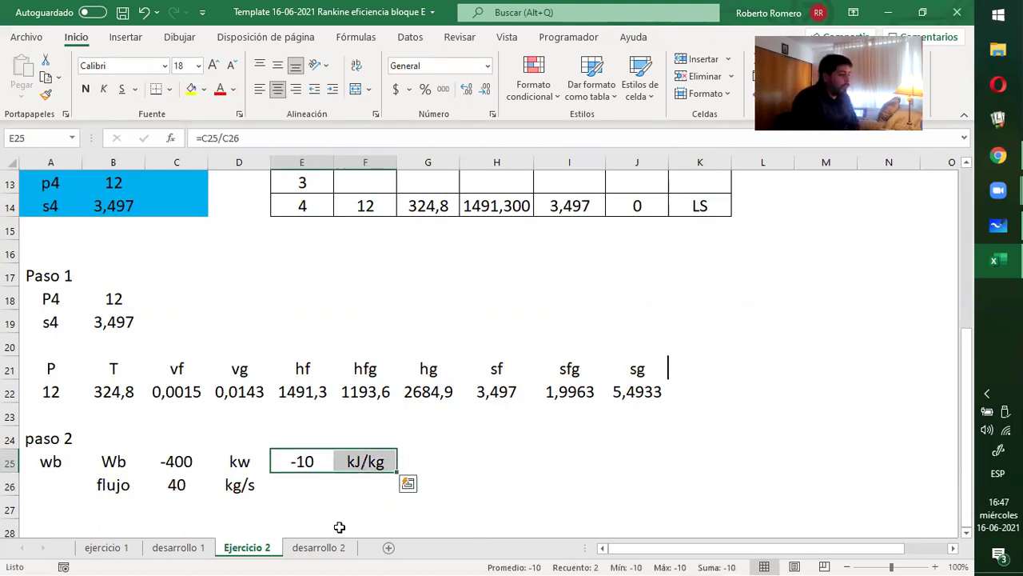
left_click(327, 546)
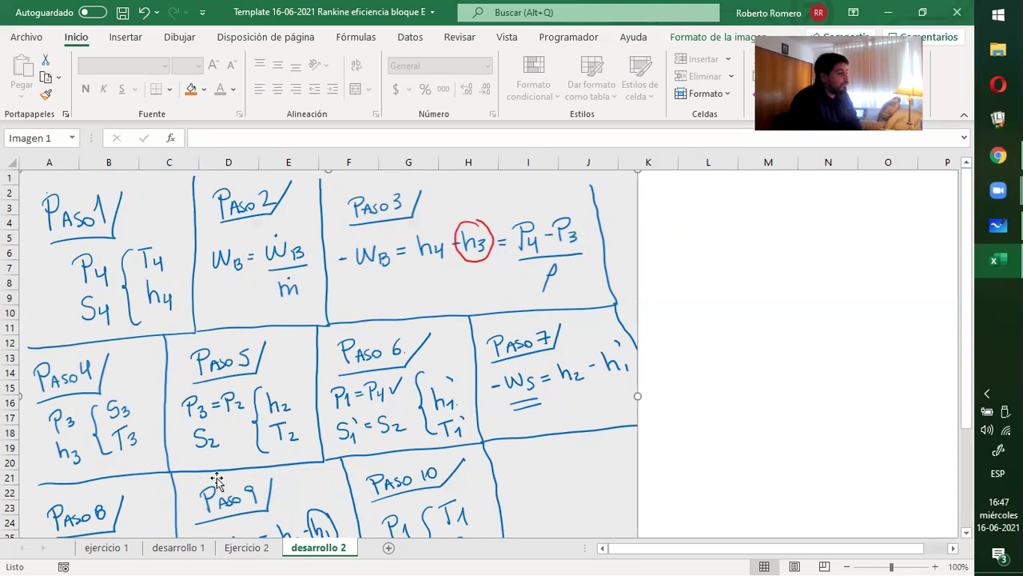
left_click(244, 547)
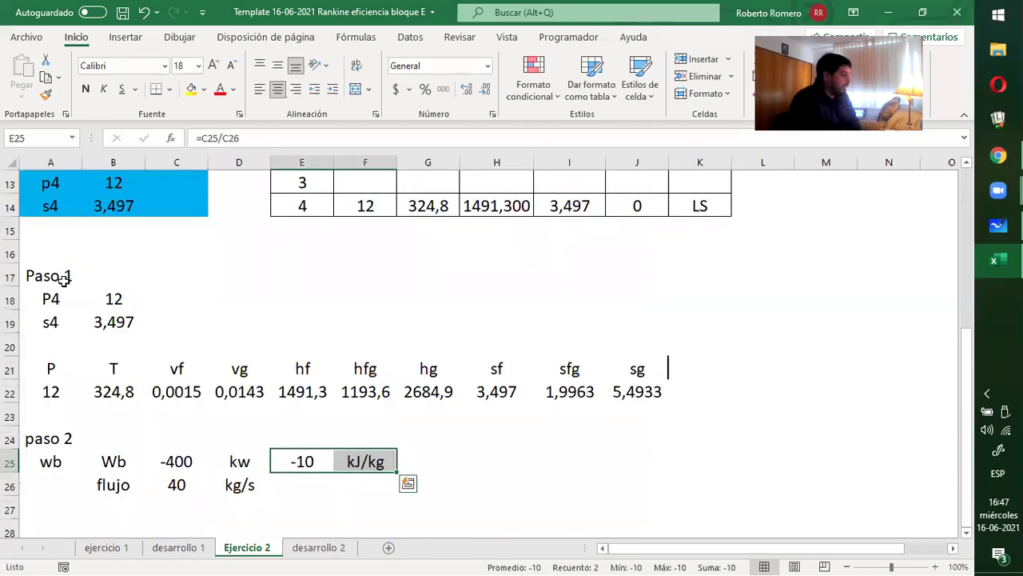
Apply a thick outside border around the Paso 1 block, A17:J23.
left_click_drag(48, 276, 623, 408)
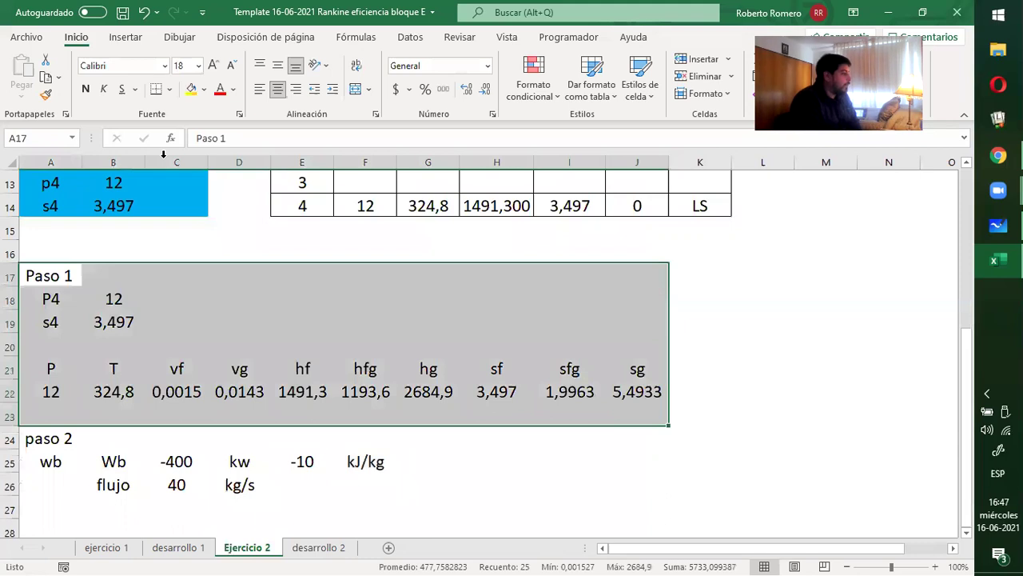
left_click(170, 88)
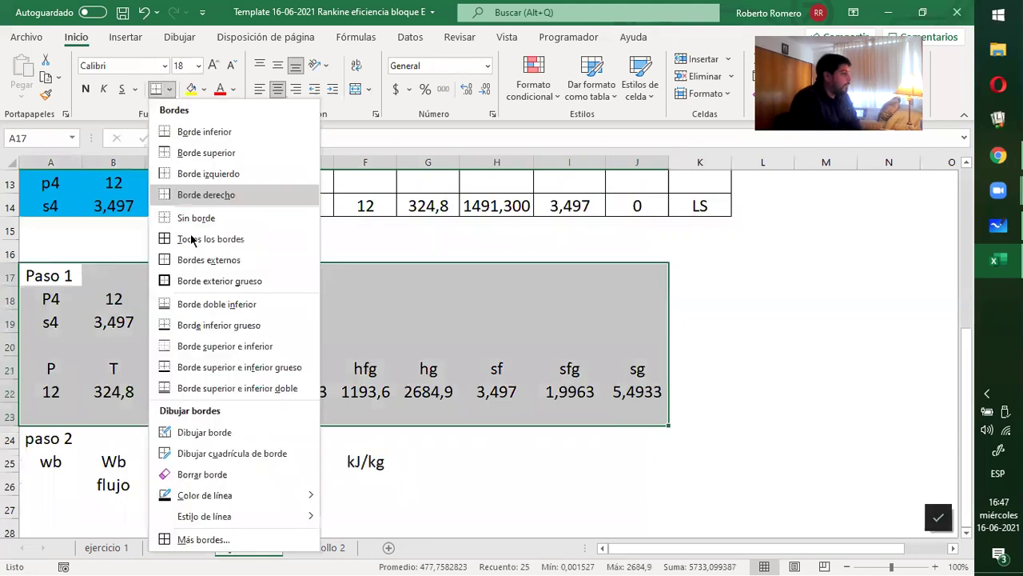
left_click(187, 285)
left_click(505, 531)
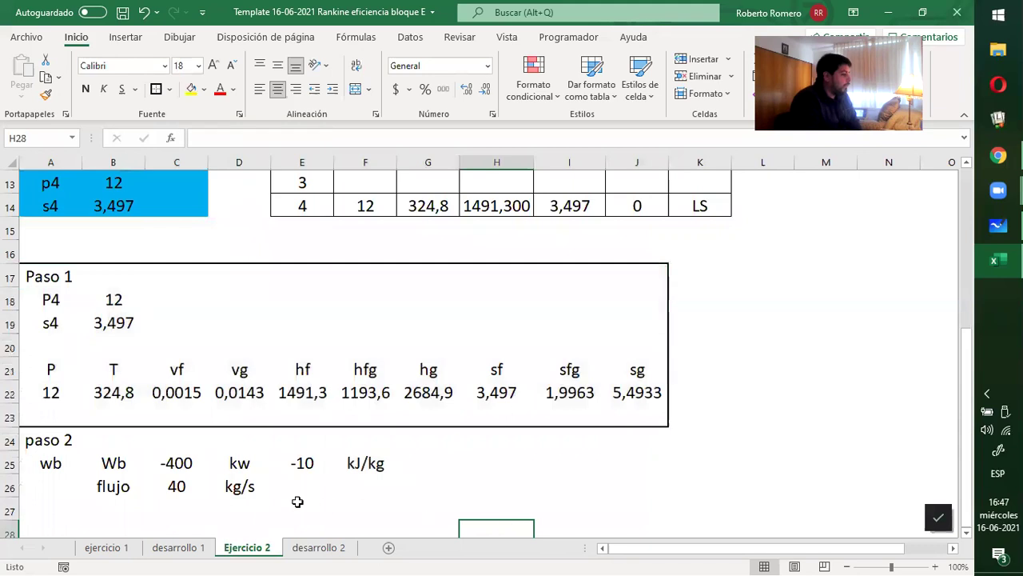
Apply the same thick outside border around the paso 2 block, A24:F27.
left_click_drag(45, 434, 374, 502)
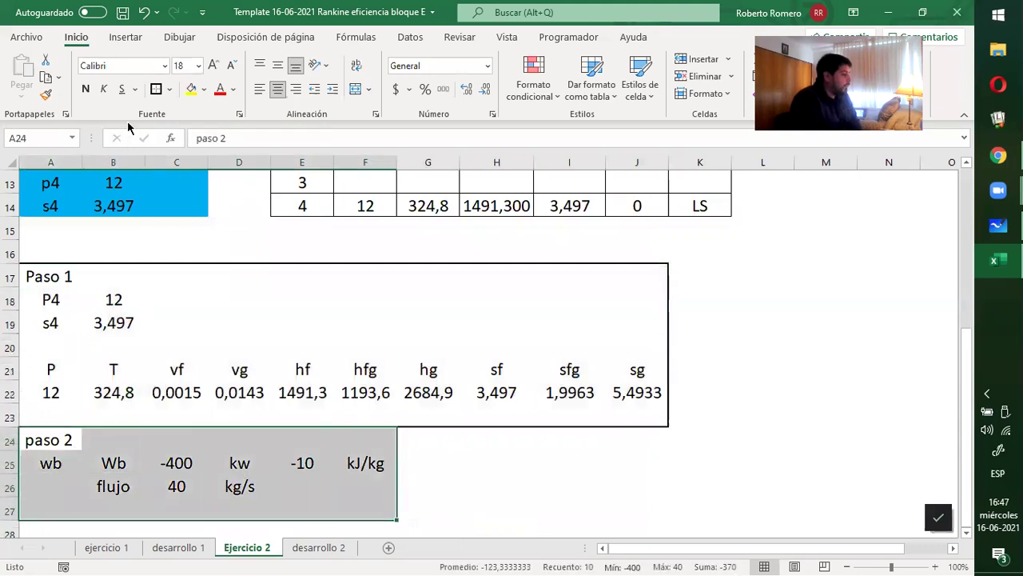
left_click(158, 92)
left_click(409, 321)
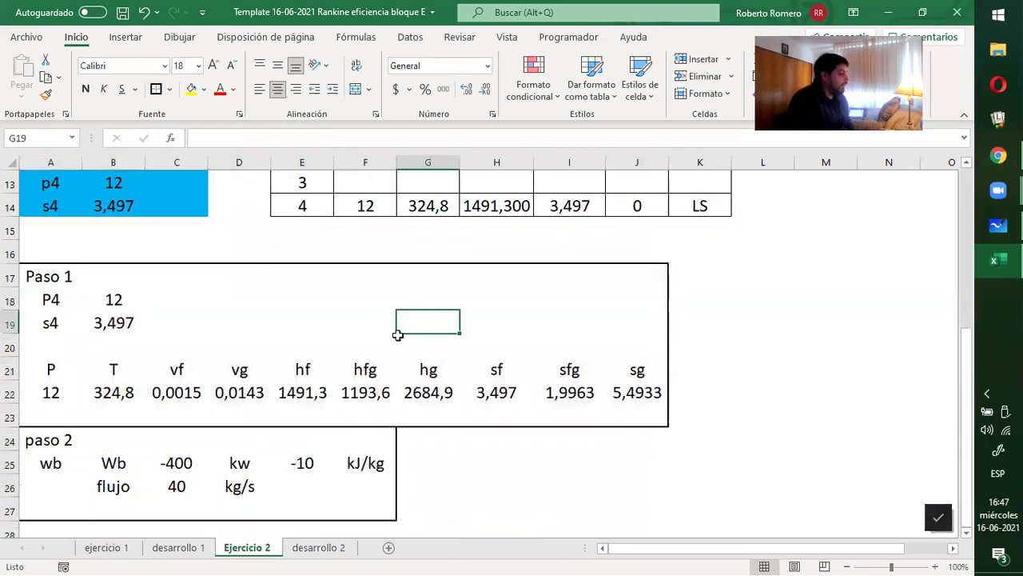
Label A28 "paso 3" and write the pump energy balance "(-) wb = h4 - h3" as text in A29.
scroll(399, 336, "down", 2)
left_click(31, 419)
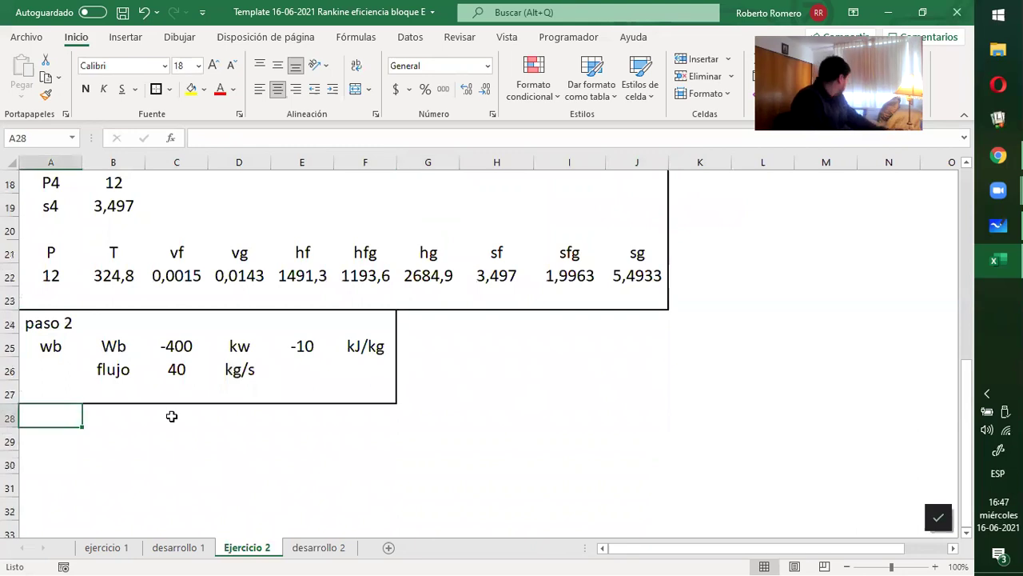
type("paso 3")
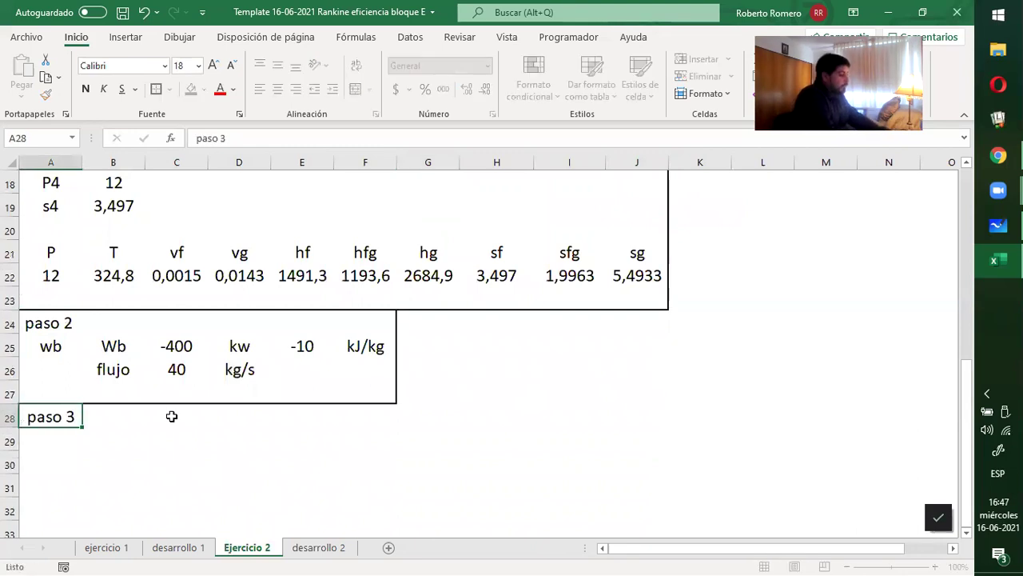
key("Return")
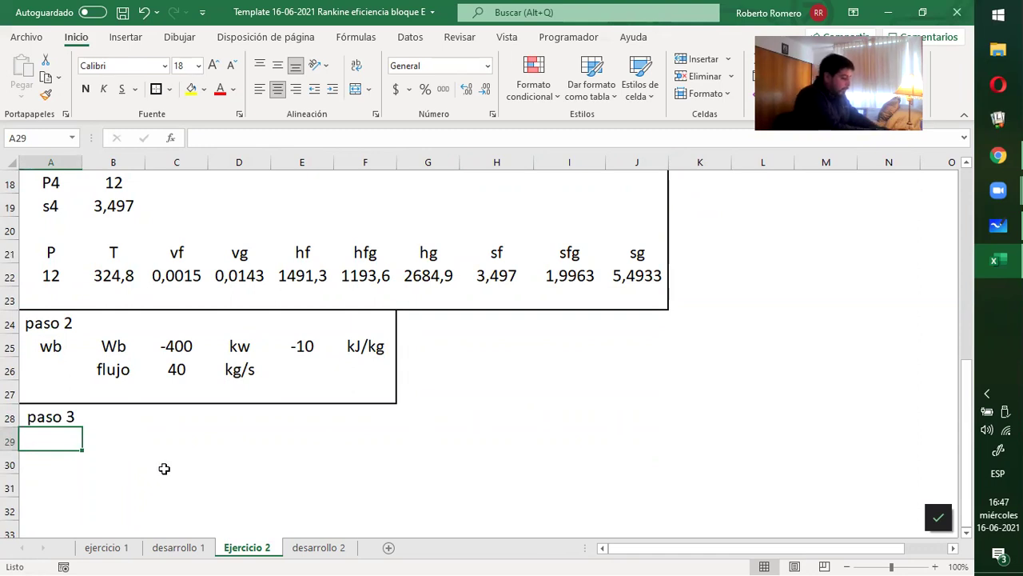
type("(-) ")
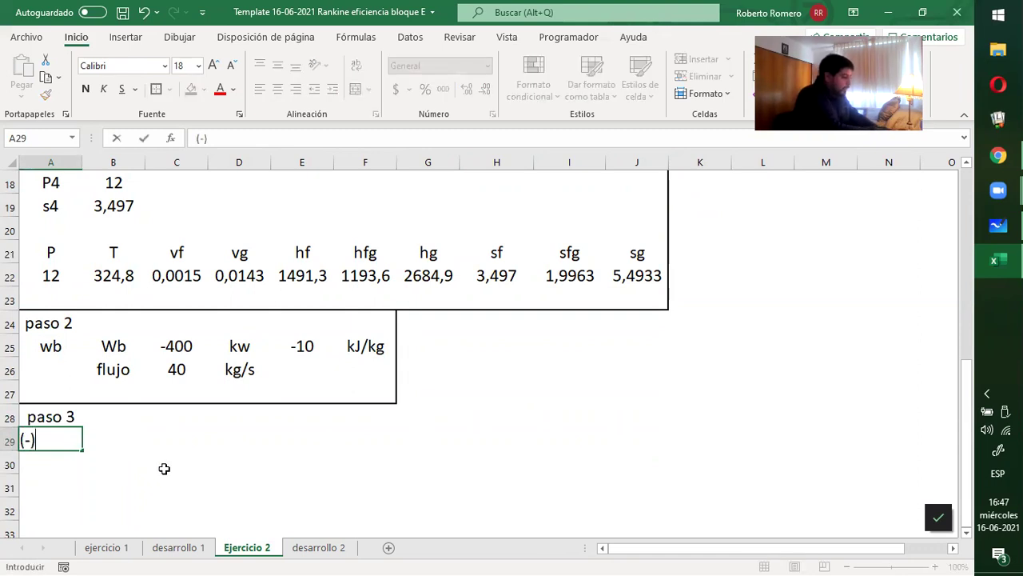
type("wb")
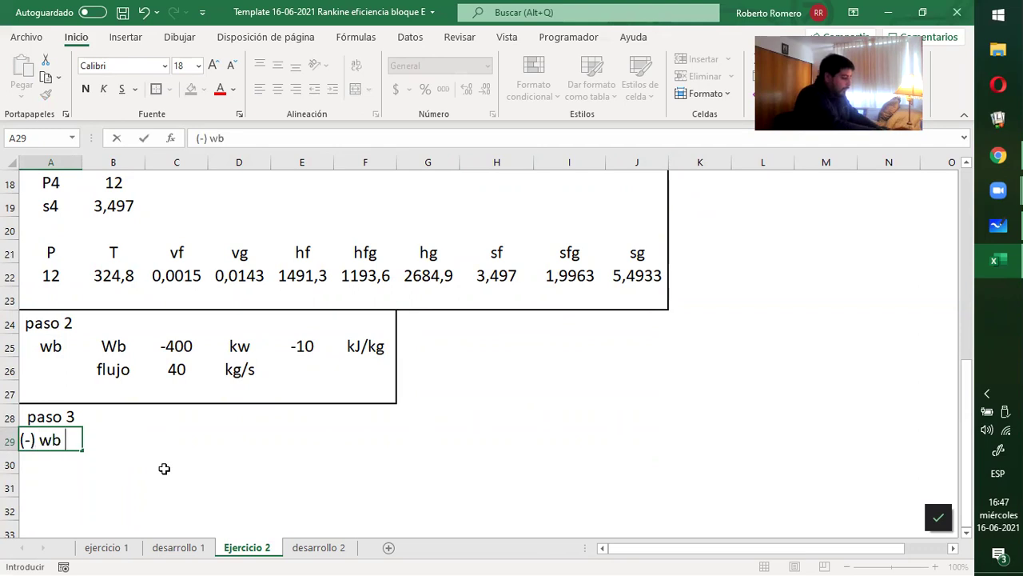
scroll(560, 411, "up", 6)
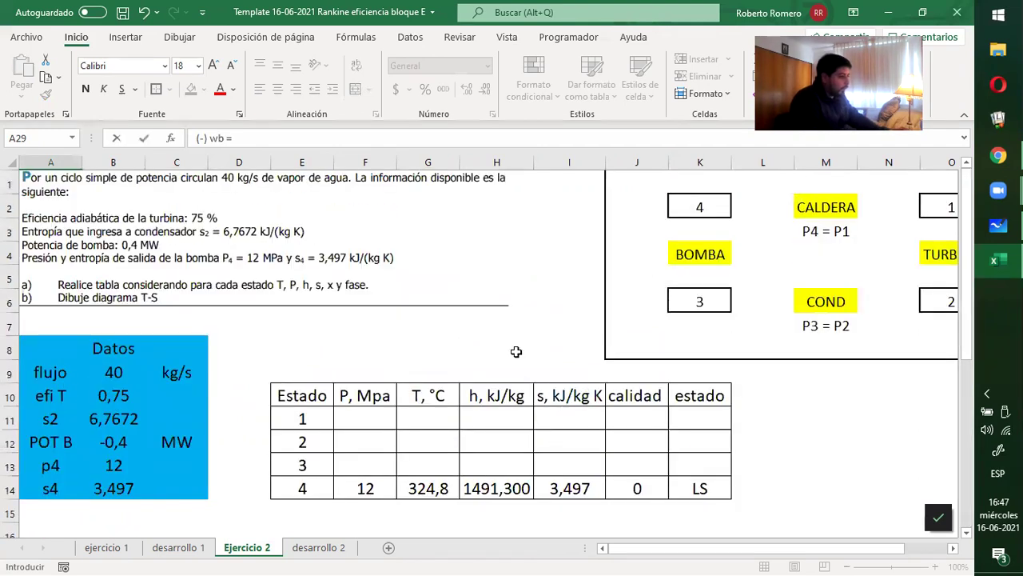
scroll(516, 352, "down", 7)
type("h4 - h3")
key("Return")
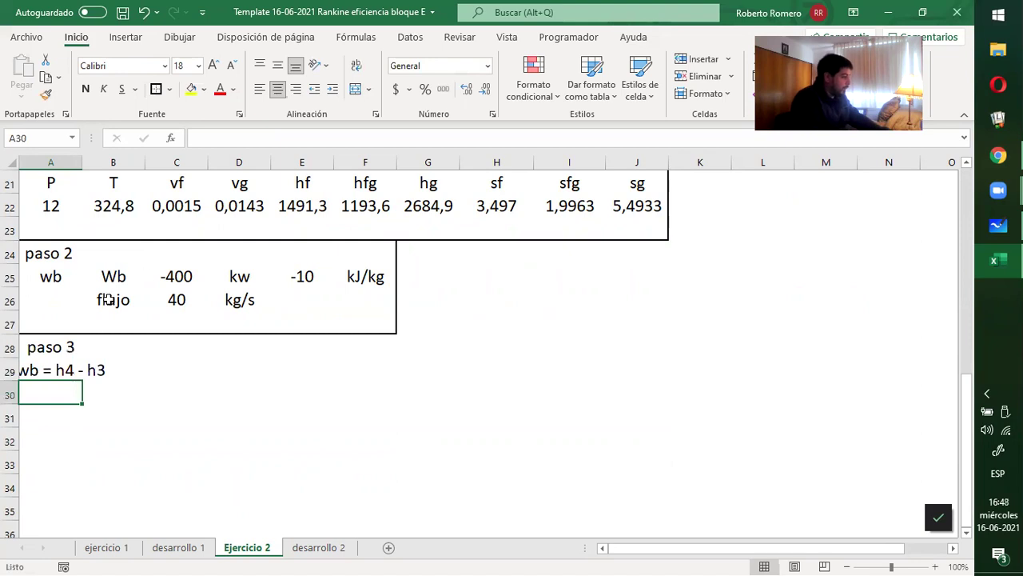
Merge and center A29:B29 so the paso 3 equation fits.
left_click_drag(84, 364, 120, 370)
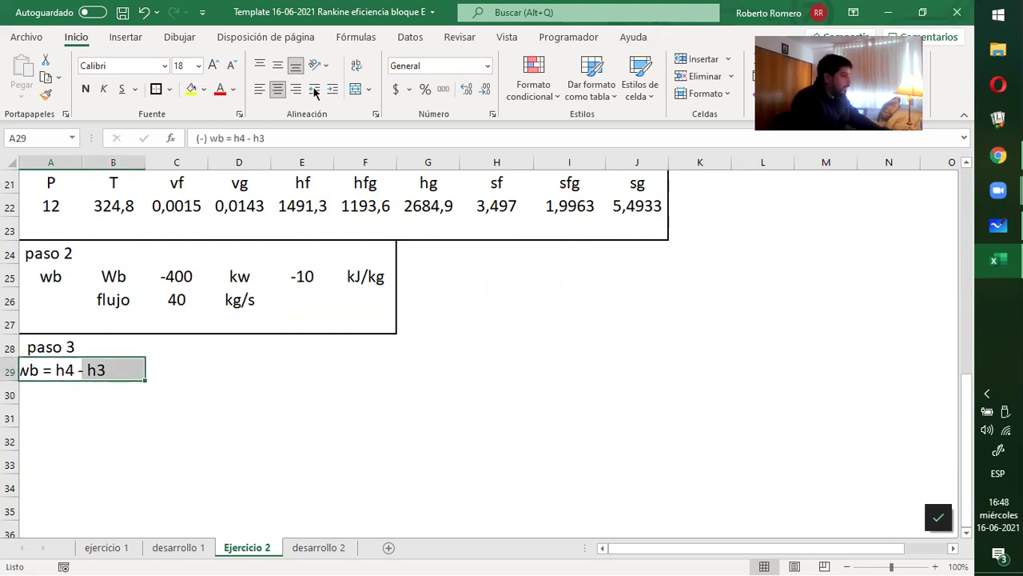
left_click(357, 94)
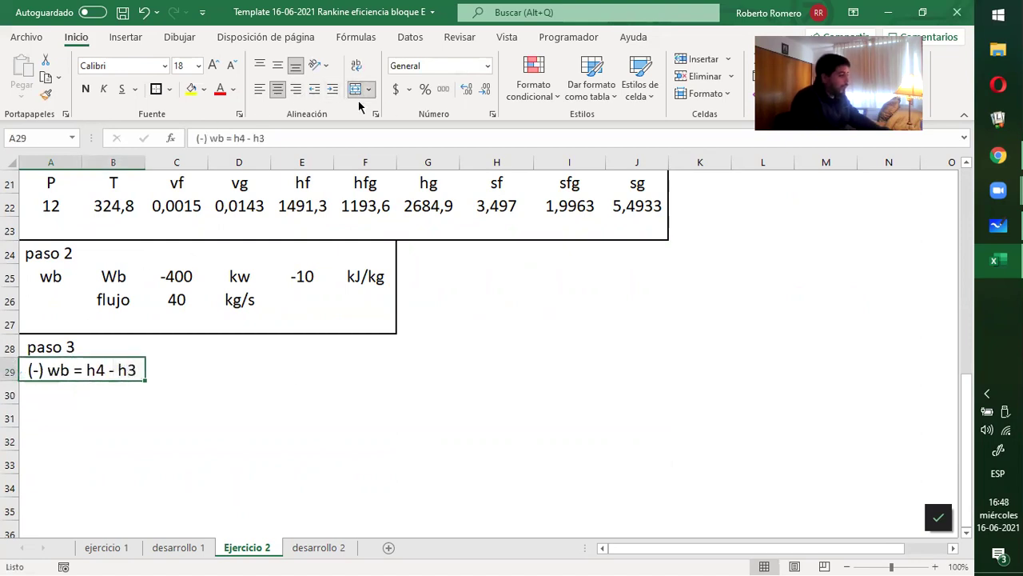
left_click(291, 378)
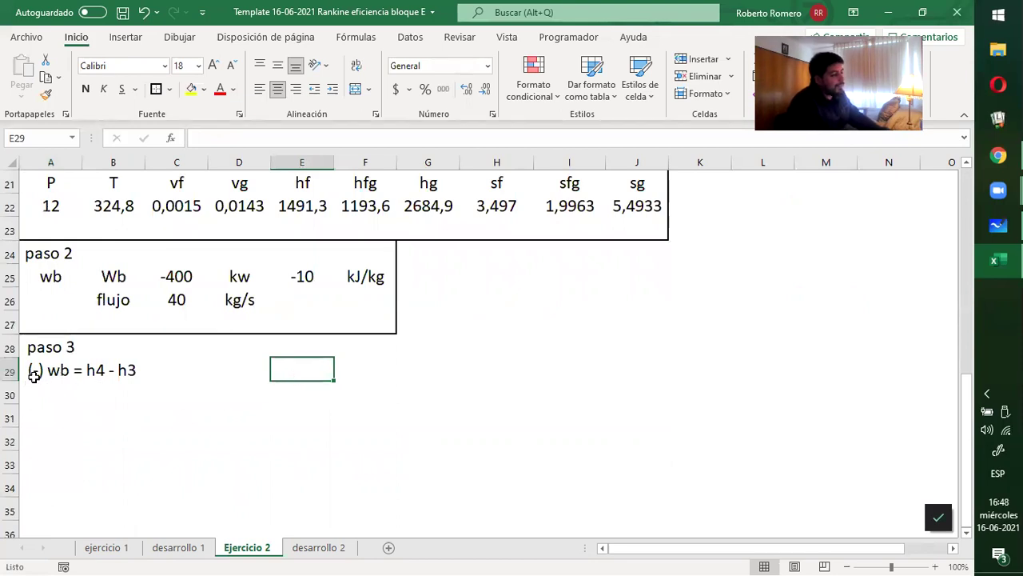
left_click(44, 411)
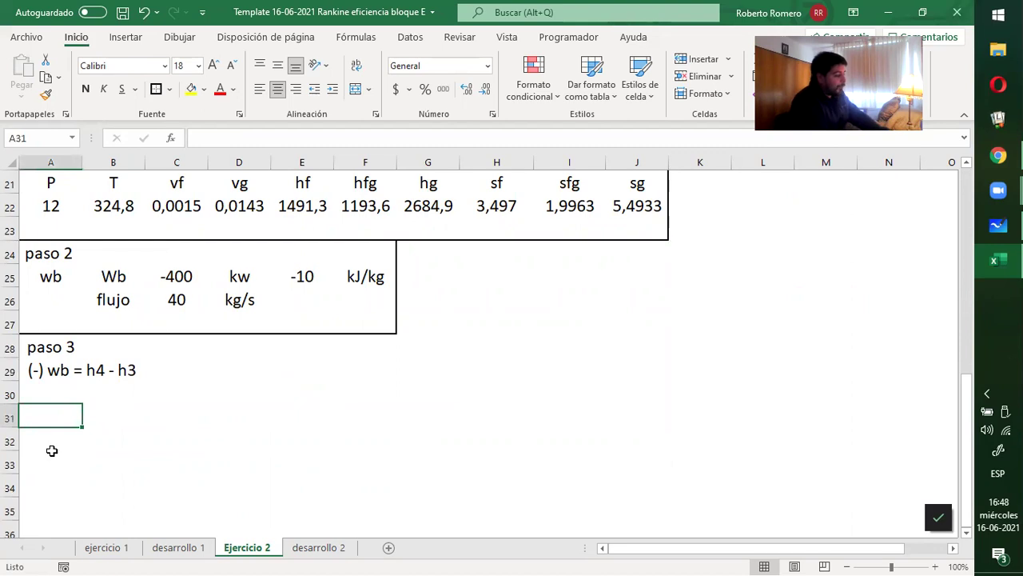
type("- h")
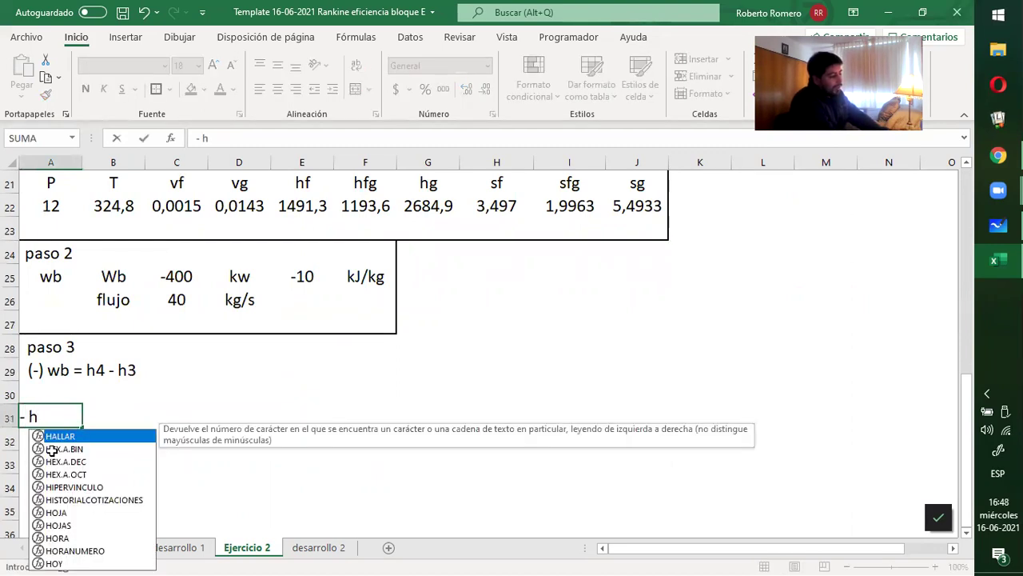
key("Escape")
key("Escape")
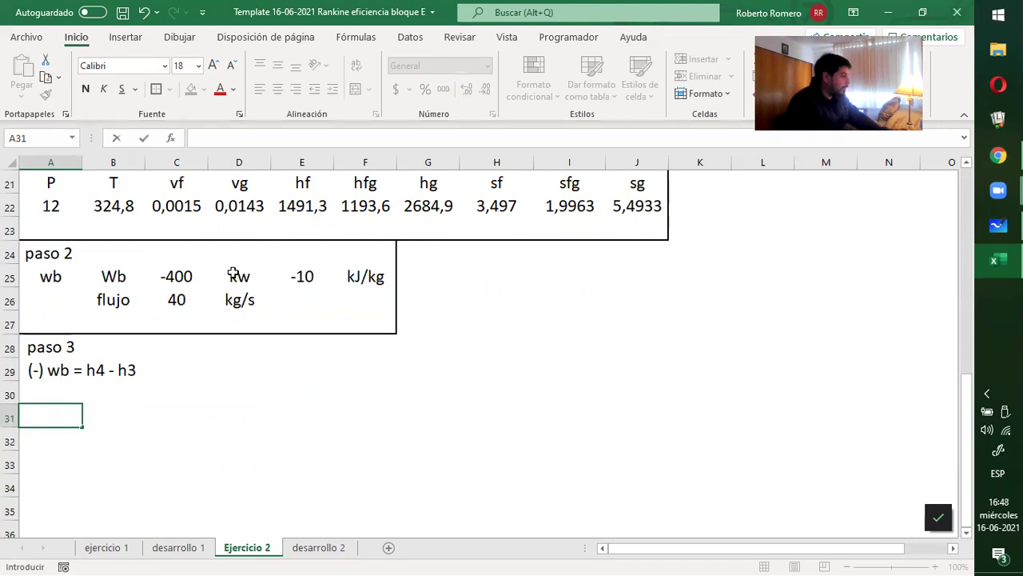
scroll(173, 275, "up", 2)
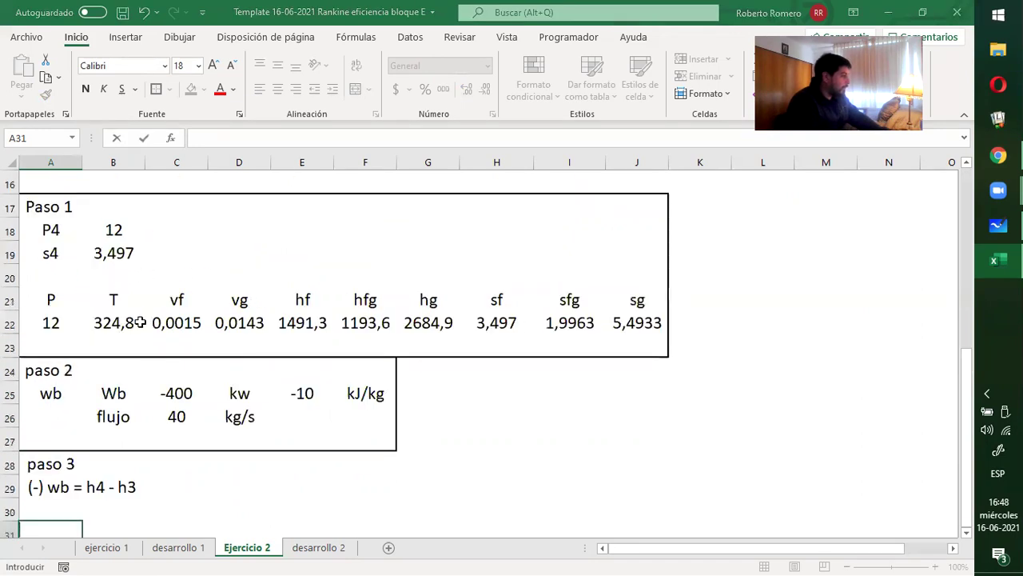
Label D19 "h4" in the Paso 1 block and link E19 to the hf value in E22.
left_click(212, 249)
type("h4")
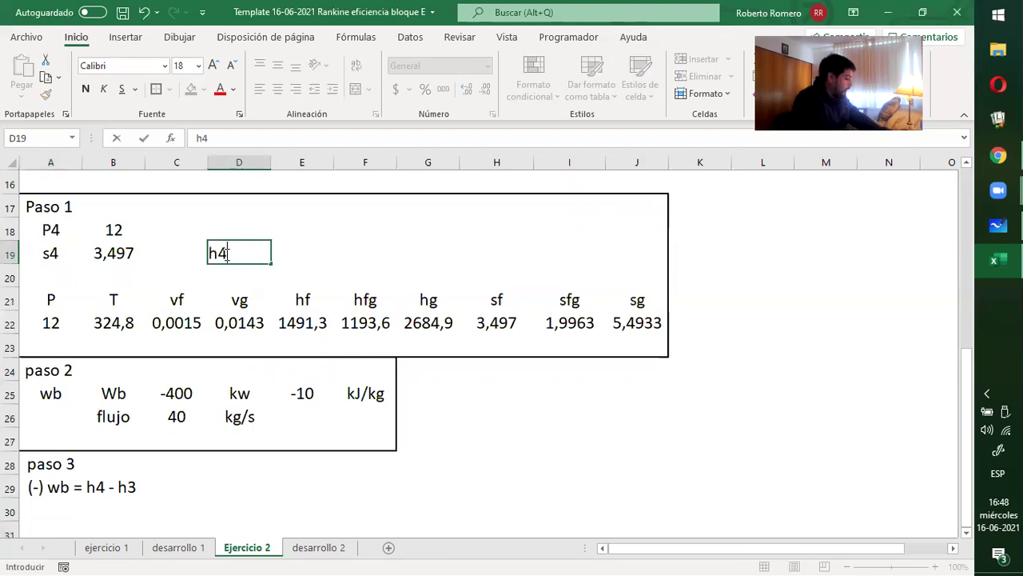
key("Tab")
type("=")
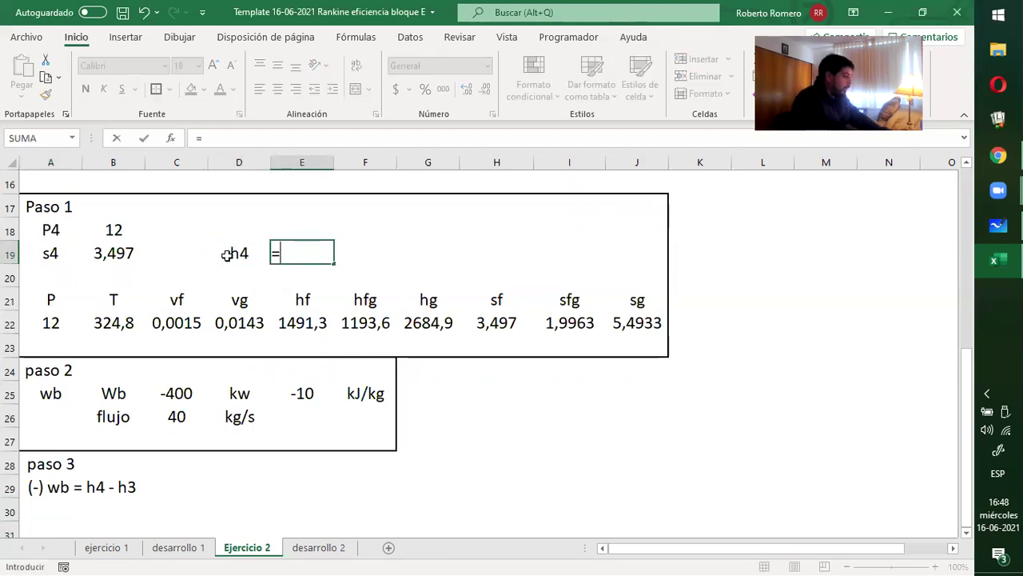
left_click(316, 320)
key("Return")
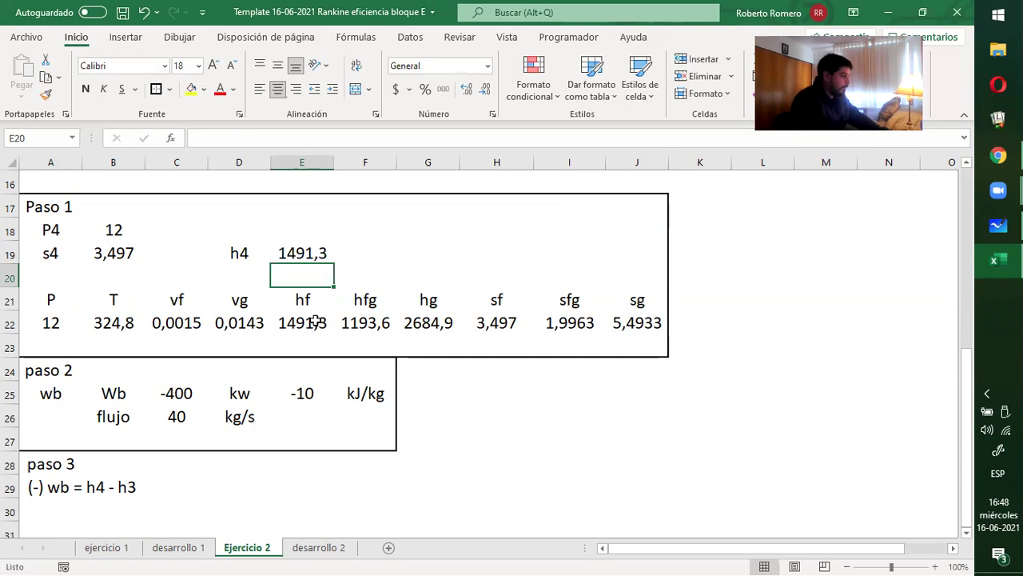
Label A30 "h3" under the paso 3 equation and calculate it in B30 as =E19+E25.
scroll(206, 330, "down", 2)
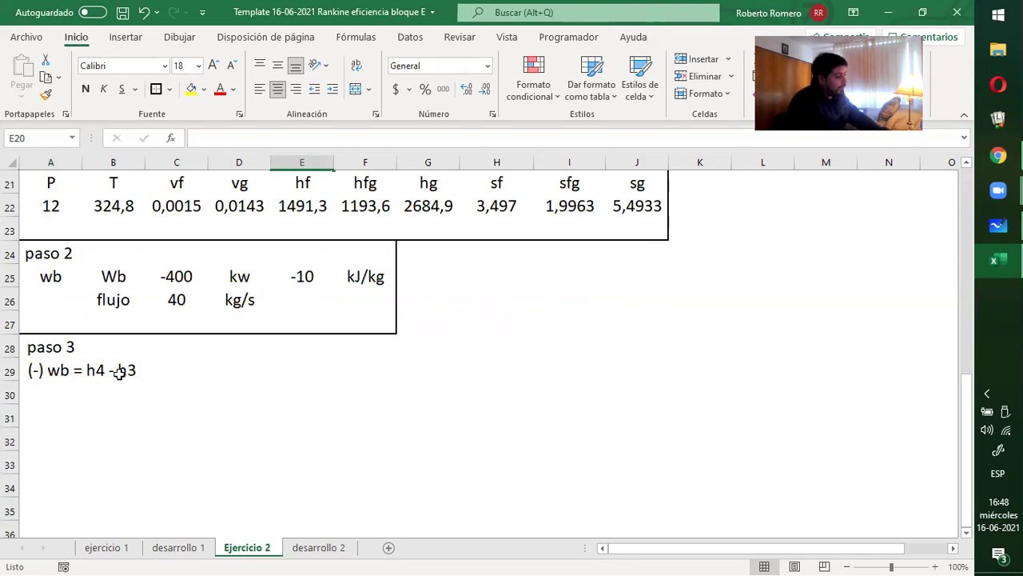
left_click(54, 390)
type("h3")
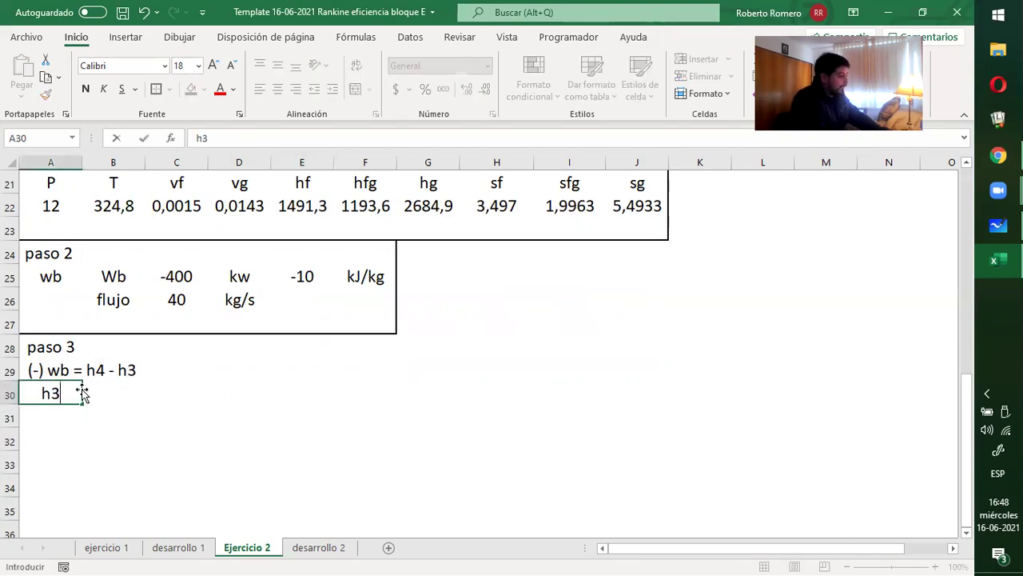
key("Tab")
type("=")
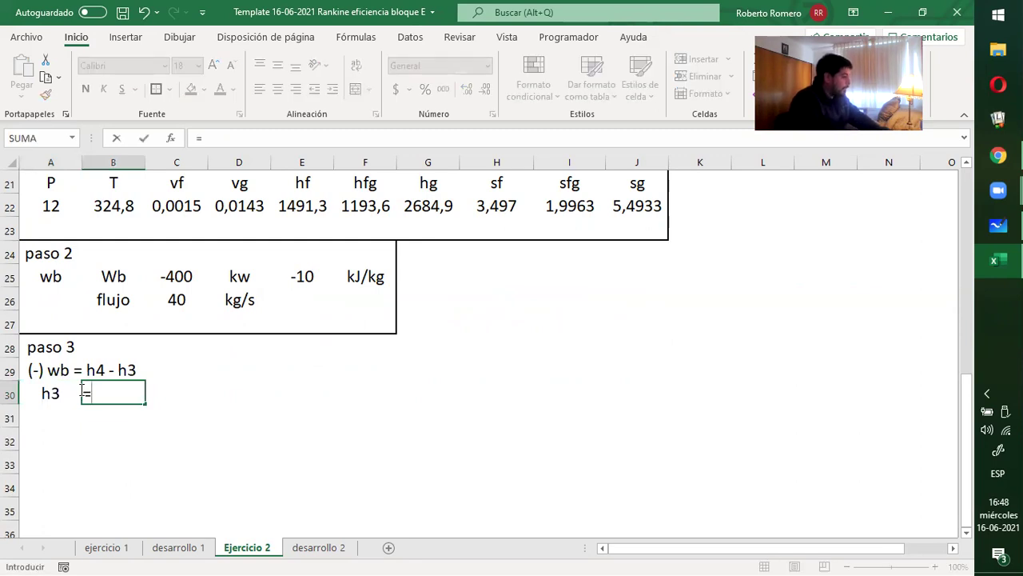
scroll(216, 297, "up", 2)
left_click(303, 253)
scroll(310, 287, "down", 2)
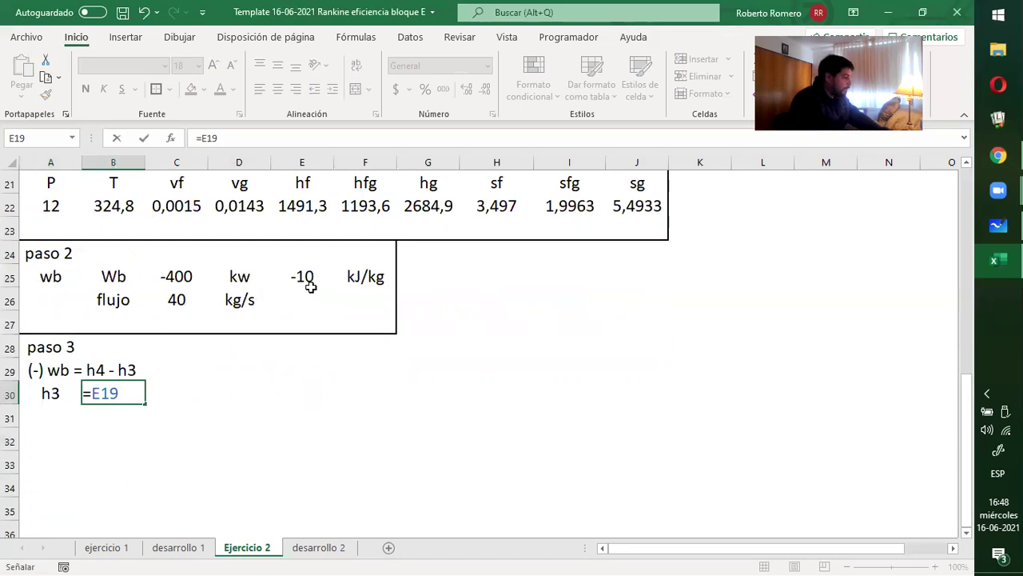
type("+")
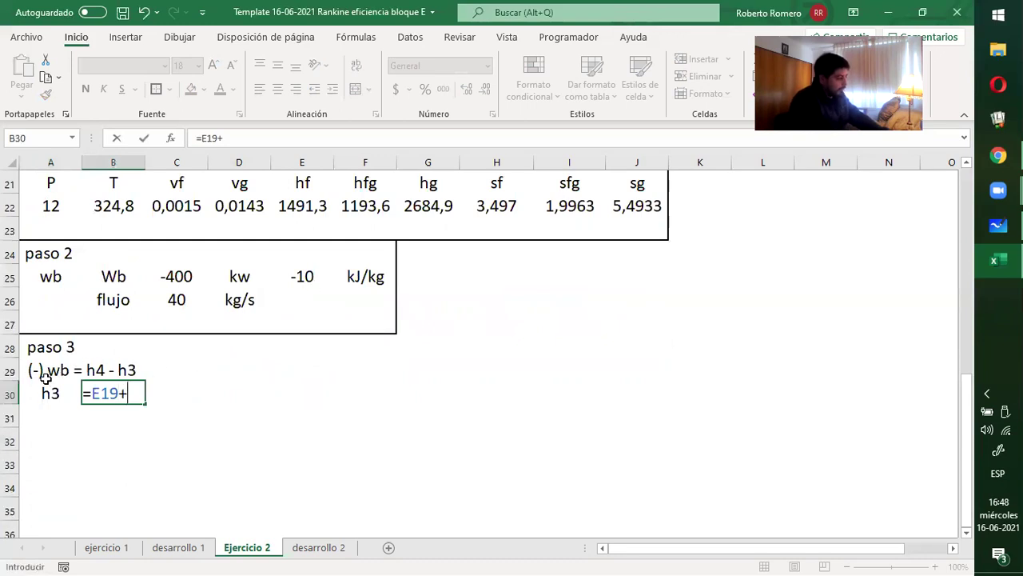
left_click(303, 276)
key("Return")
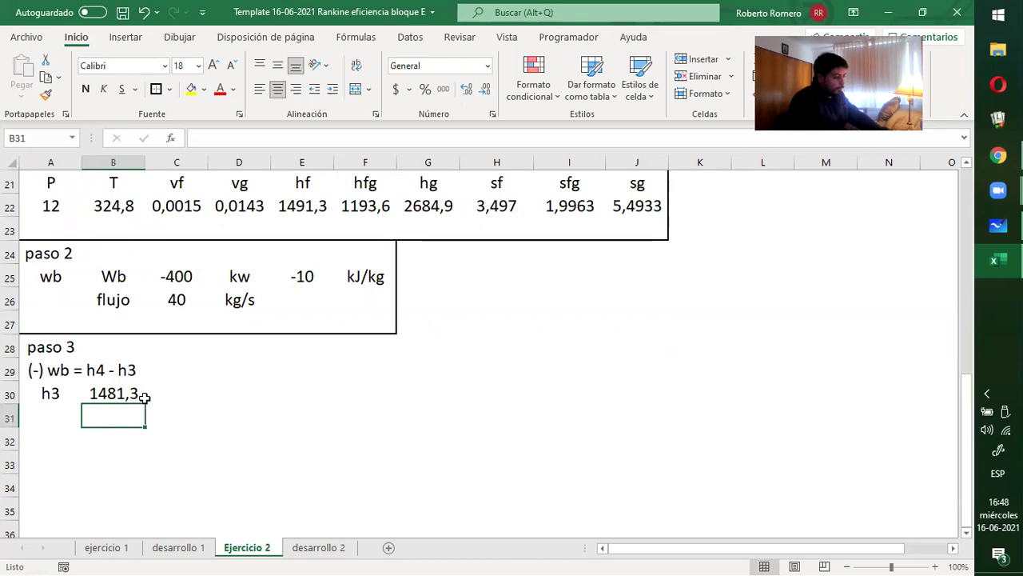
Enter the unit "kJ/kg" in C30 beside the h3 result.
left_click(152, 396)
type("K")
key("BackSpace")
type("kJ/kg")
key("Return")
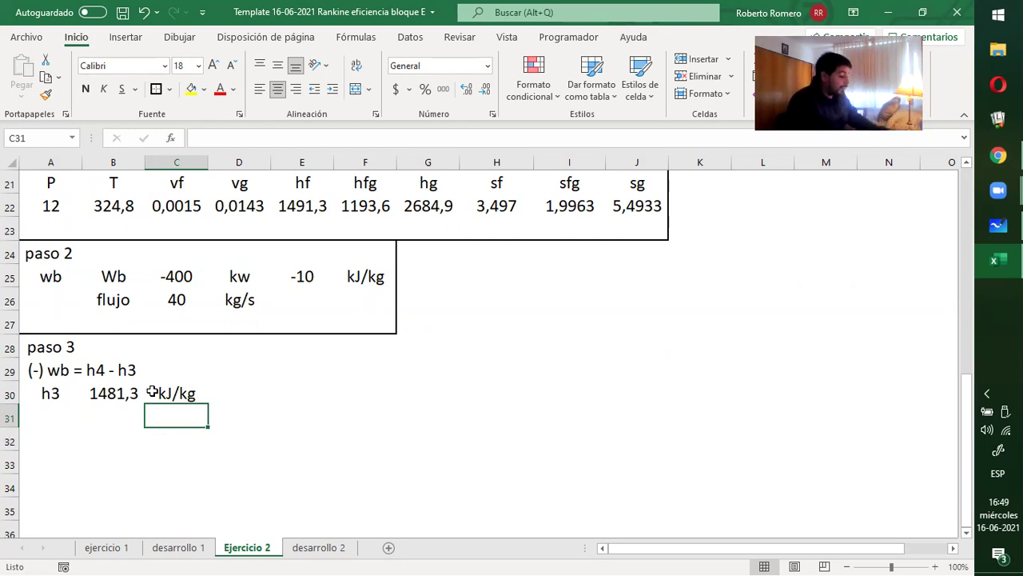
type("'")
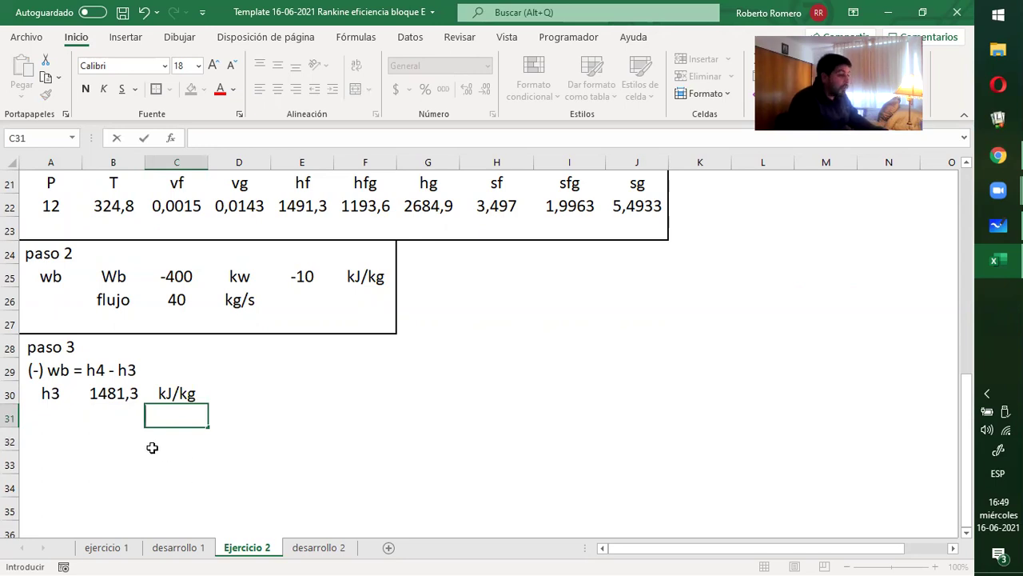
Copy the paso 3 equation from A29 to A32 and change it to "(-) wb = P4 - P3 / densidad".
left_click(46, 437)
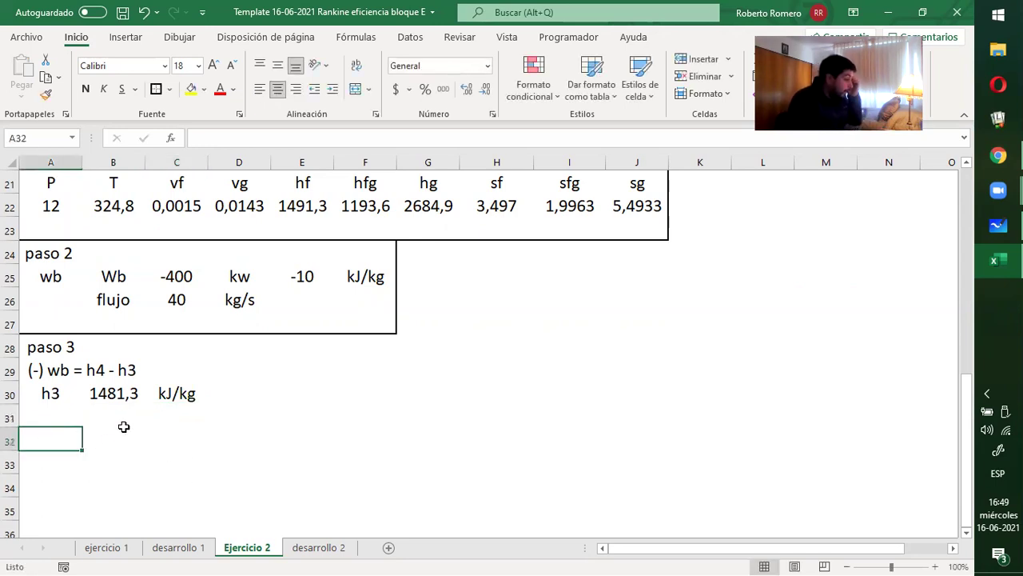
left_click(75, 381)
key("ctrl+c")
left_click(43, 436)
key("ctrl+v")
double_click(135, 434)
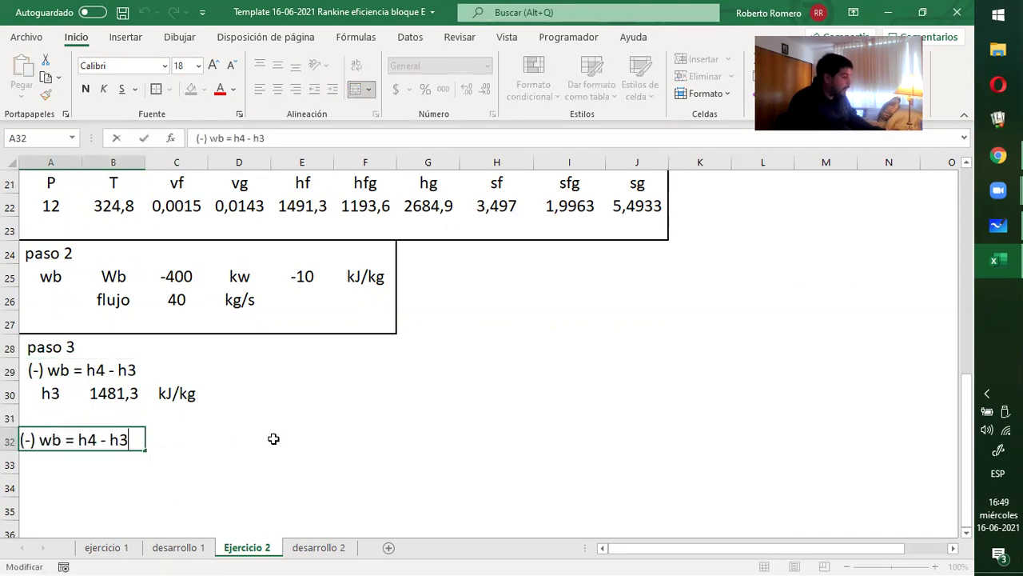
key("BackSpace")
key("BackSpace")
key("BackSpace")
key("BackSpace")
key("BackSpace")
key("BackSpace")
key("BackSpace")
key("BackSpace")
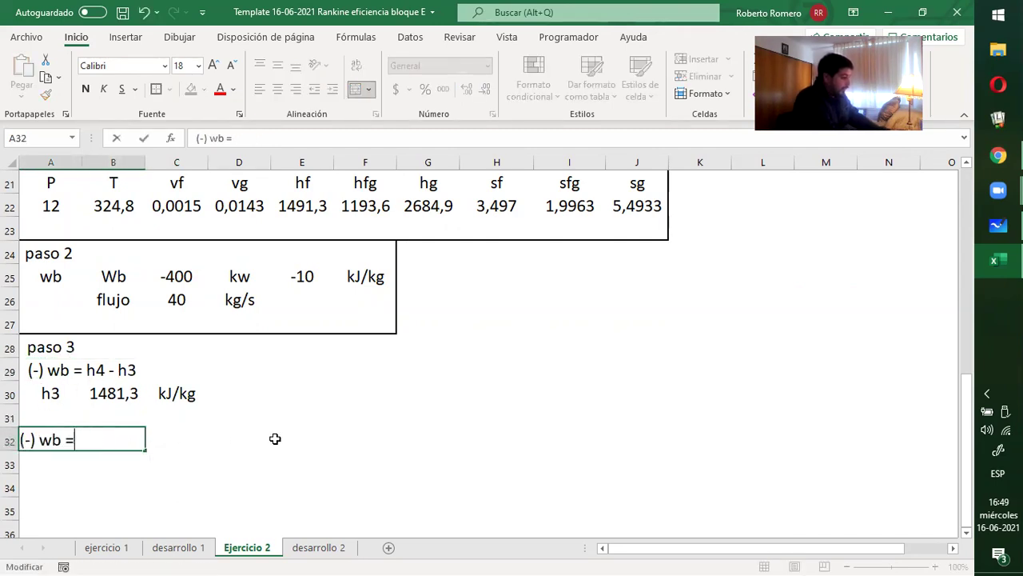
type("P4")
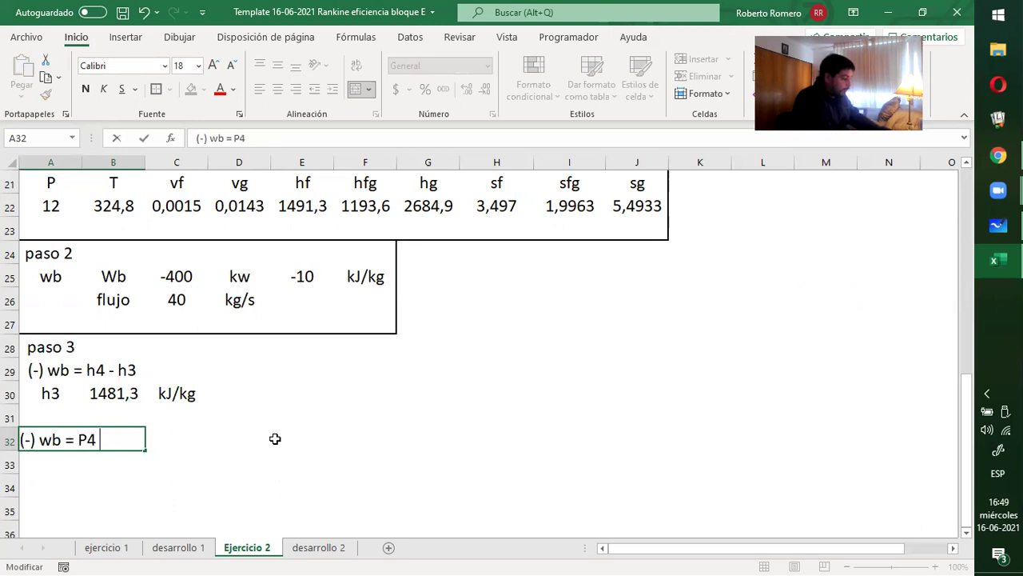
type(" - P3 / sen")
key("BackSpace")
key("BackSpace")
key("BackSpace")
type("densidad")
key("Return")
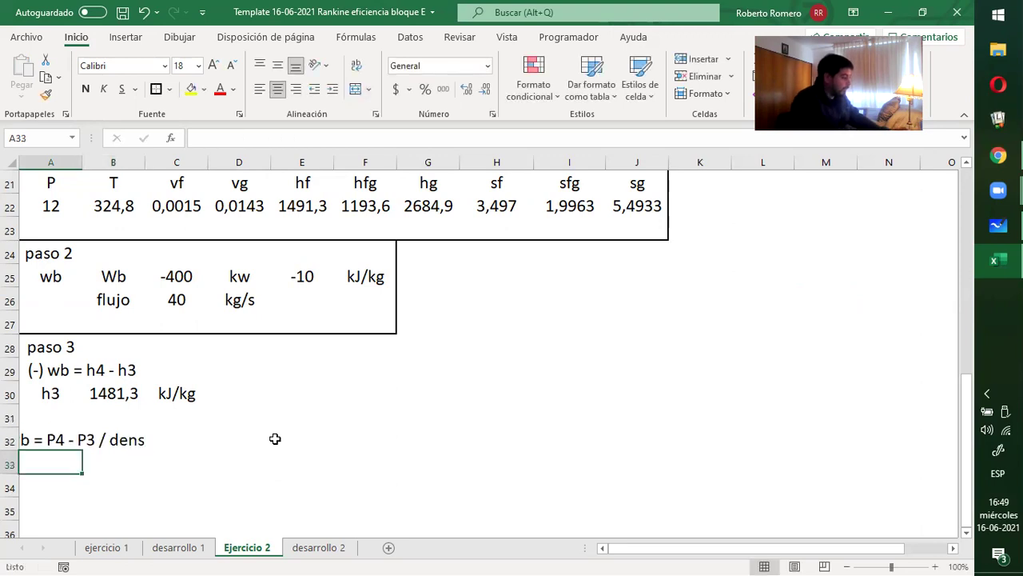
Unmerge the A32 equation cell so the full text can extend across the neighbouring columns.
left_click(126, 440)
left_click_drag(126, 441, 168, 441)
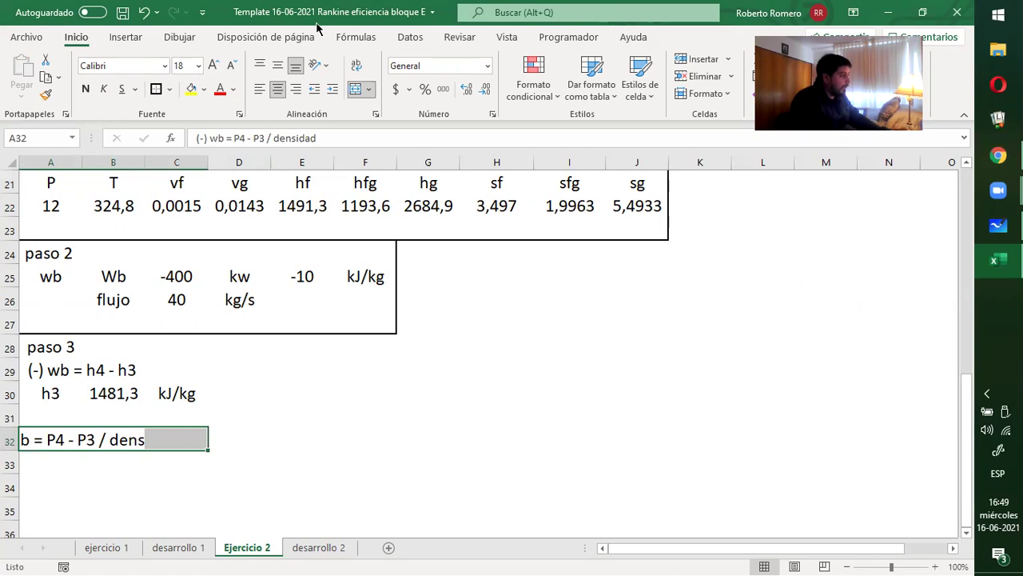
left_click(356, 89)
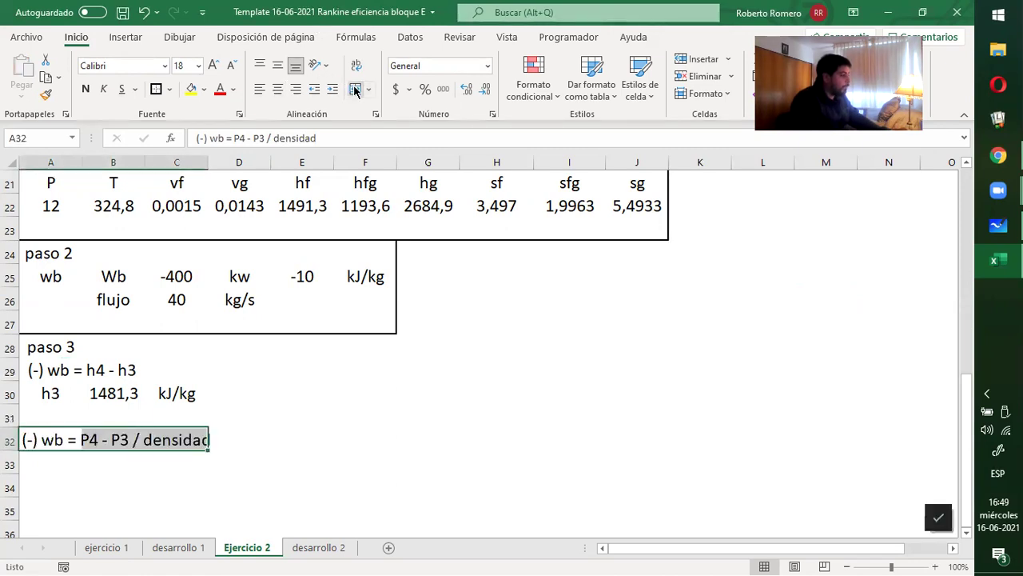
key("ctrl+z")
left_click(184, 443)
left_click(100, 439)
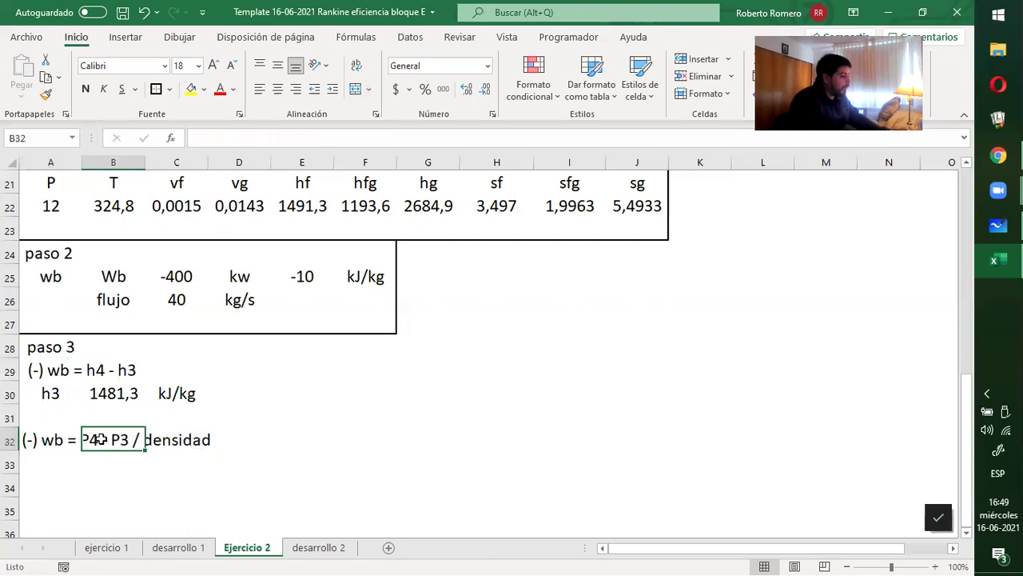
Add parentheses around the pressure difference so A32 reads "(-) wb = (P4 - P3) / densidad".
left_click(32, 442)
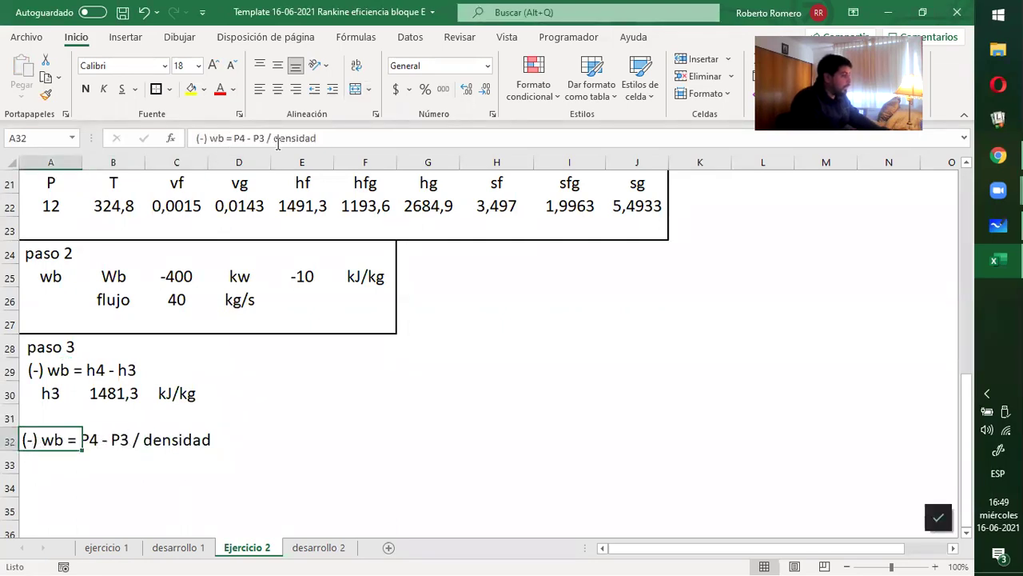
left_click(244, 138)
left_click(238, 138)
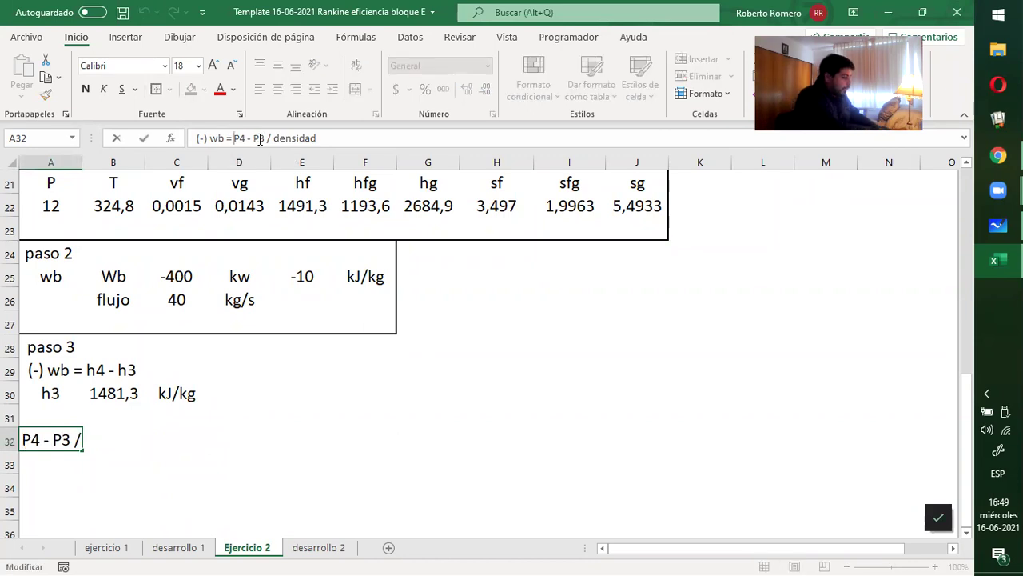
type("(")
left_click(267, 138)
type(")")
key("Return")
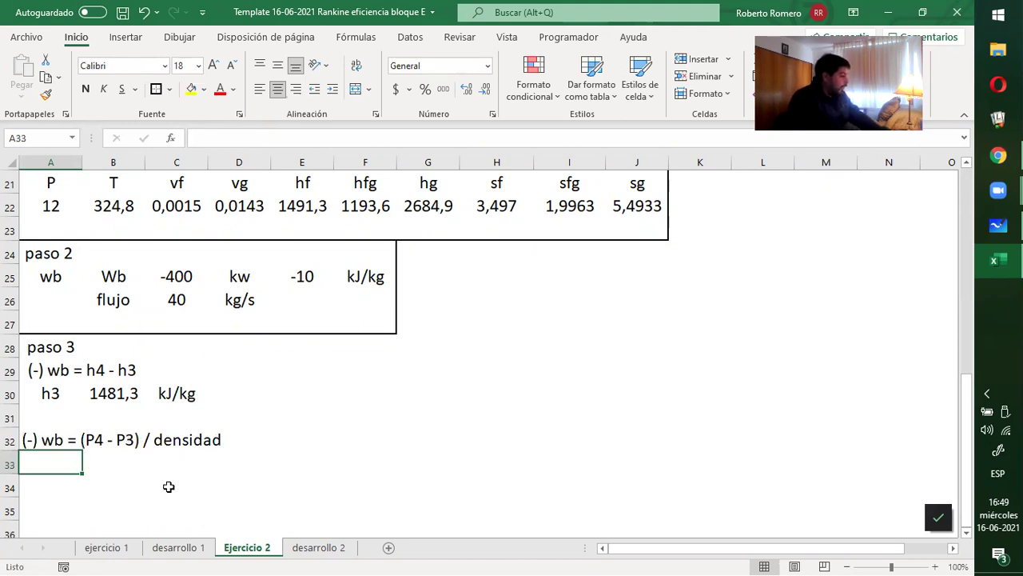
Consult paso 3 on the desarrollo 2 sheet and write "P3 = p4 + wb* densidad" in A33 of Ejercicio 2.
left_click(318, 548)
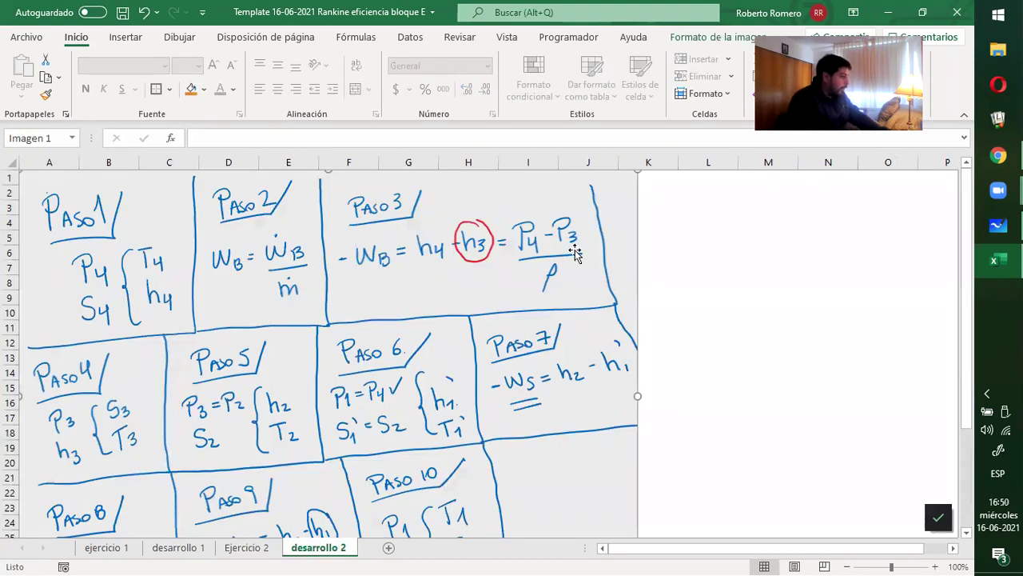
left_click(244, 549)
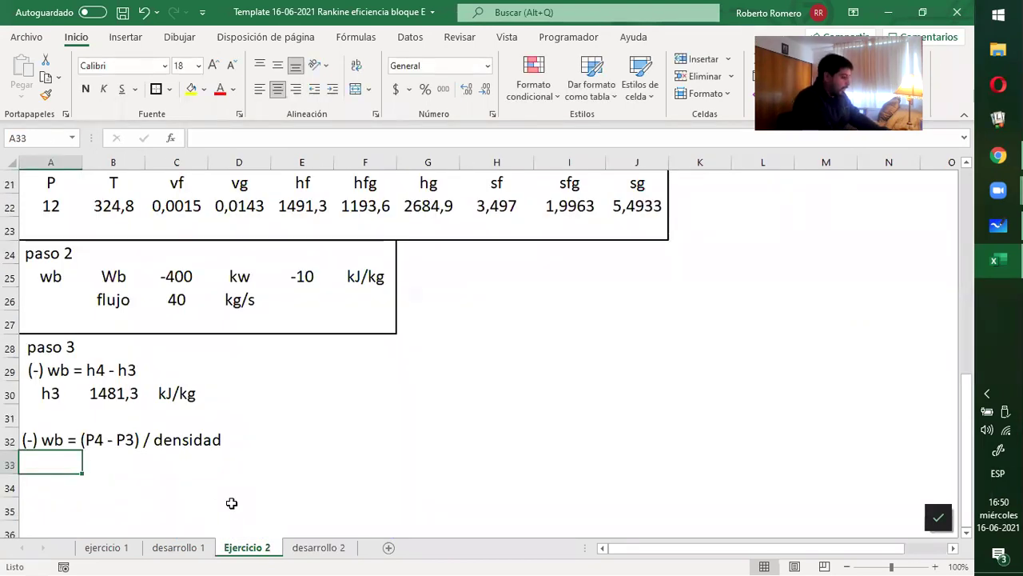
type("P3 =")
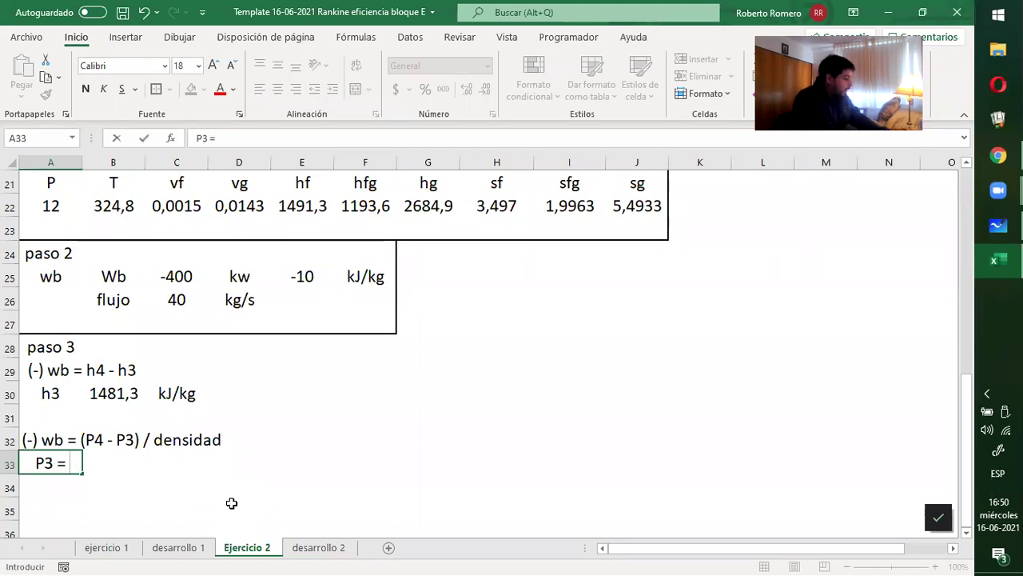
type(" p4")
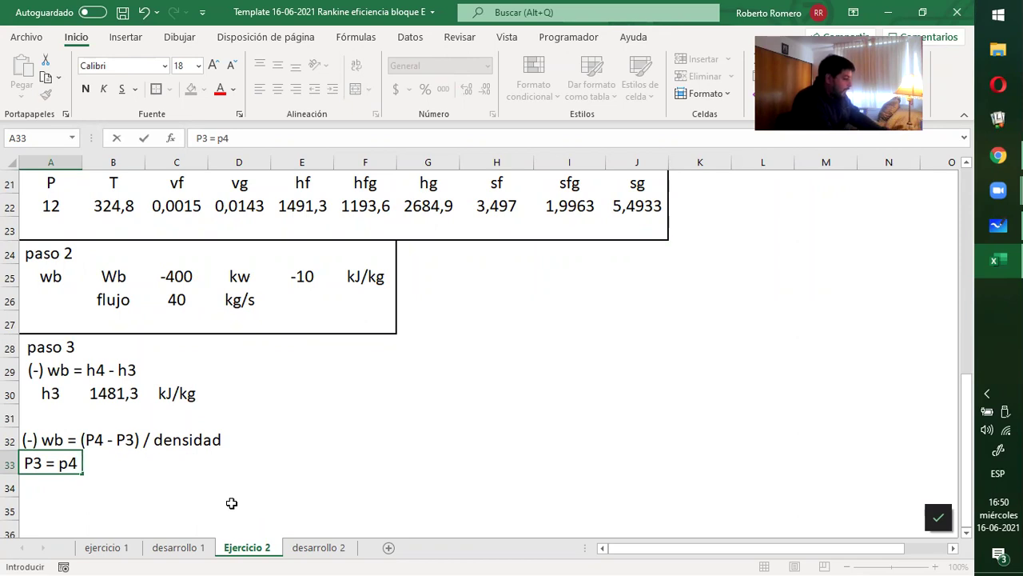
type("+")
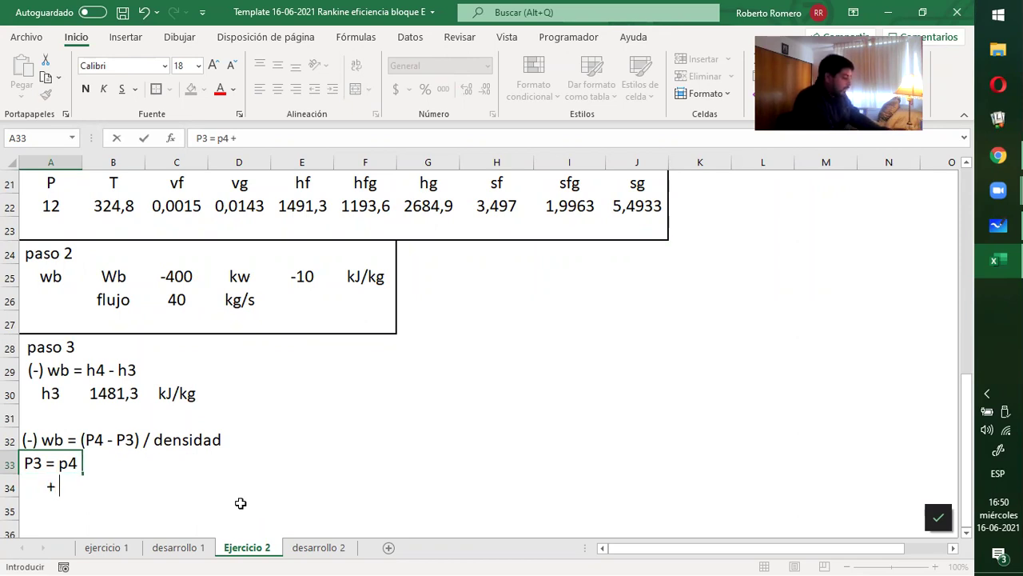
type(" wb* densidad")
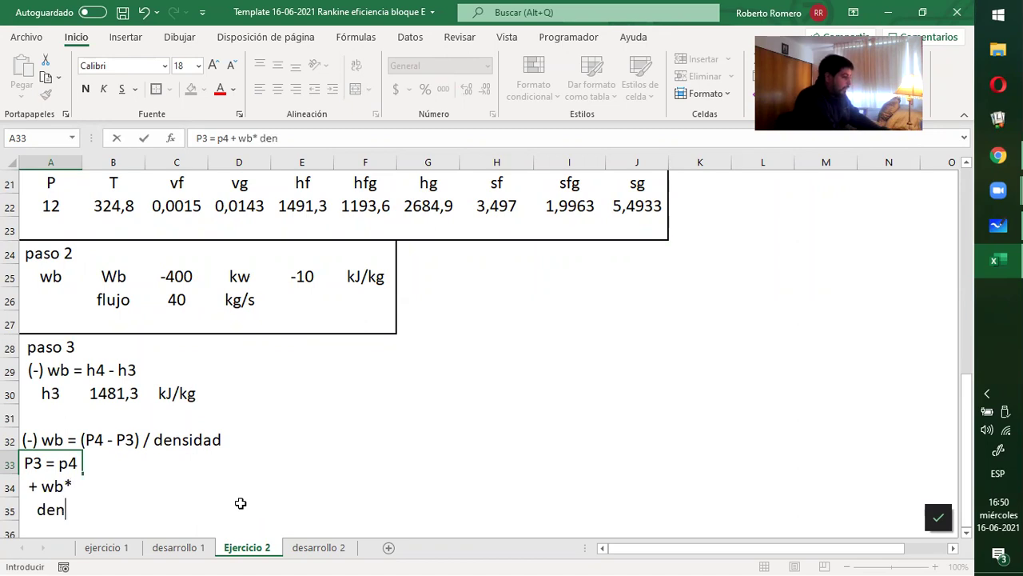
key("Return")
Merge and center A33:C33 so the P3 equation fits on one line.
mouse_move(52, 462)
left_mouse_down()
mouse_move(182, 472)
mouse_move(207, 463)
left_mouse_up()
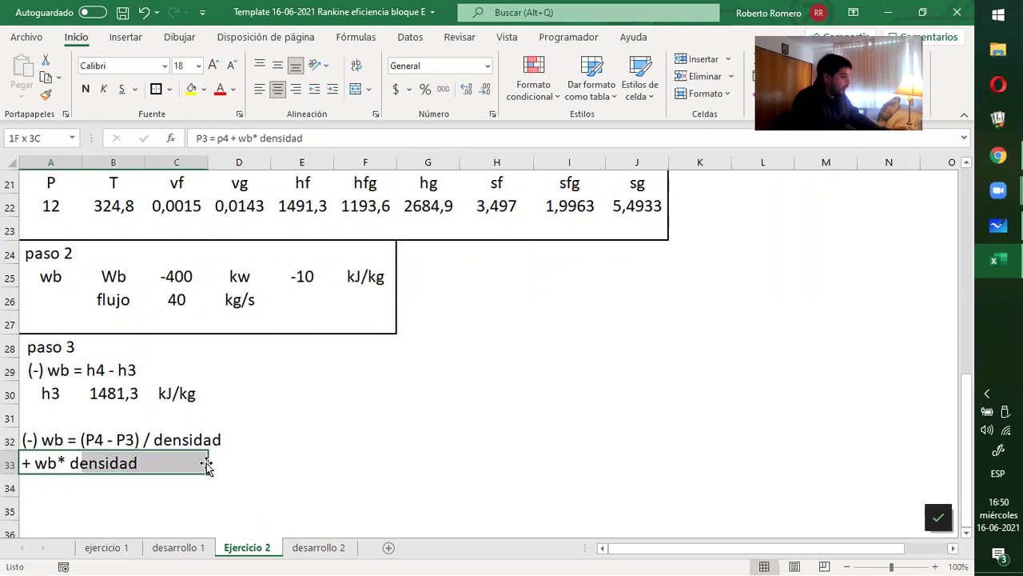
left_click(353, 91)
left_click(321, 505)
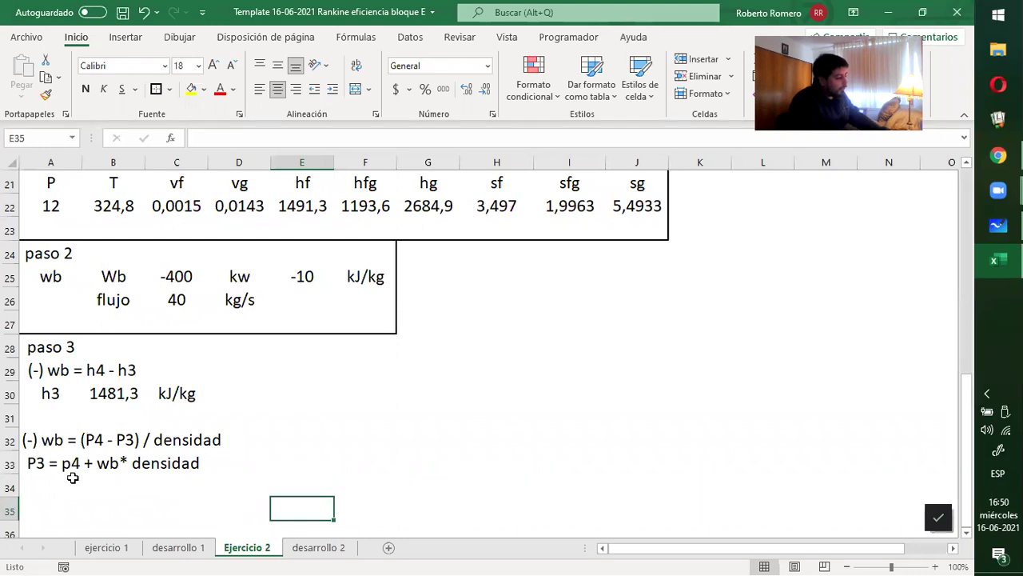
Label cell A34 "p3" below the P3 equation in the paso 3 block.
left_click(44, 486)
type("p3 = p4 + wb* densidad")
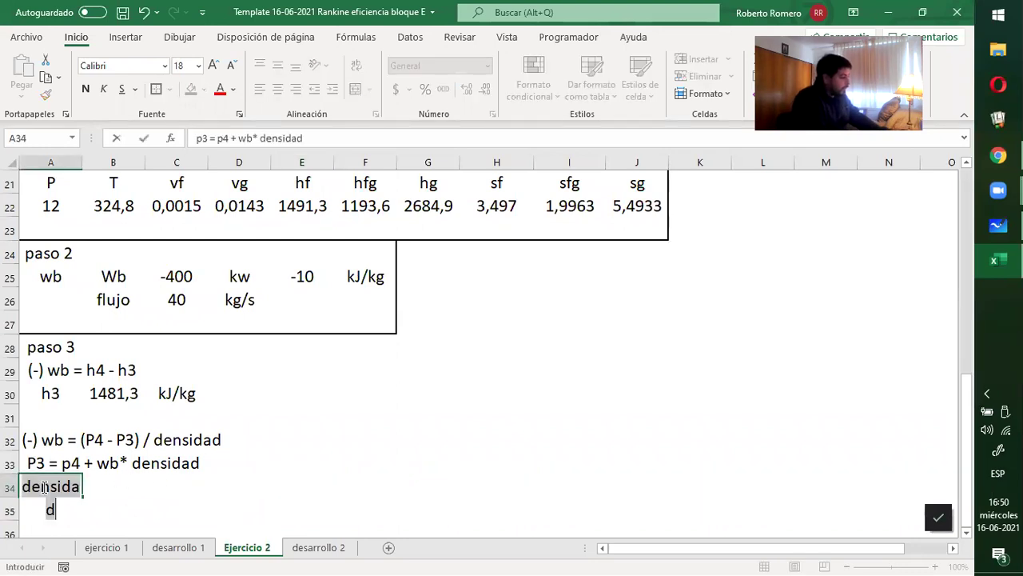
key("Delete")
key("Tab")
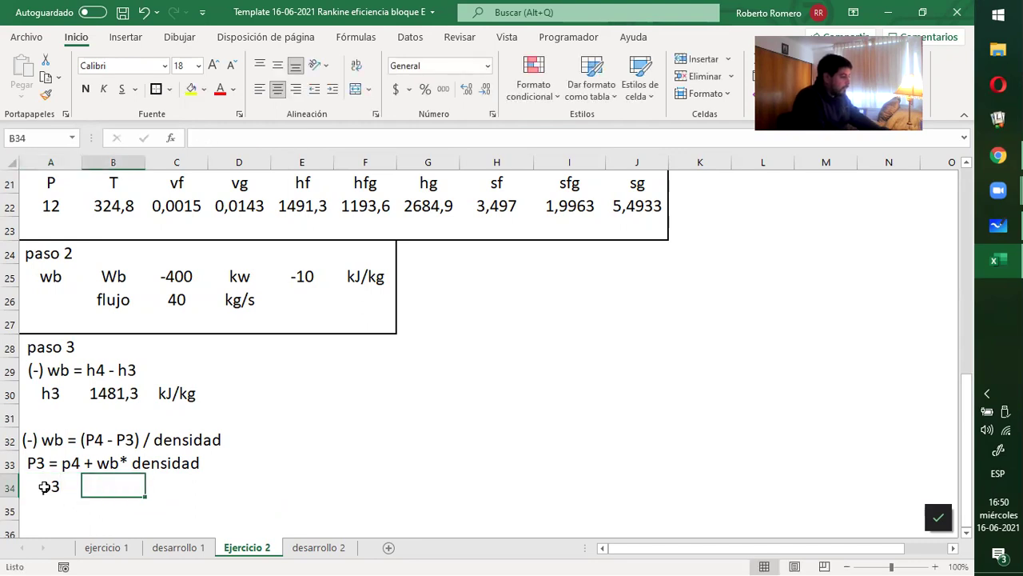
Calculate p3 in B34 with the formula =A22+E25 and enter its unit "Mpa" in C34.
type("=")
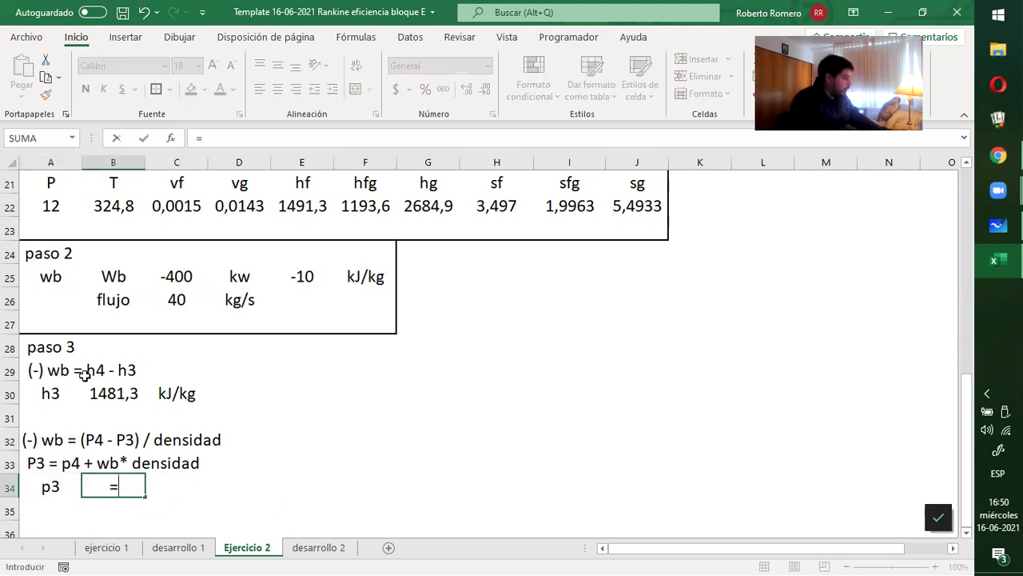
left_click(53, 211)
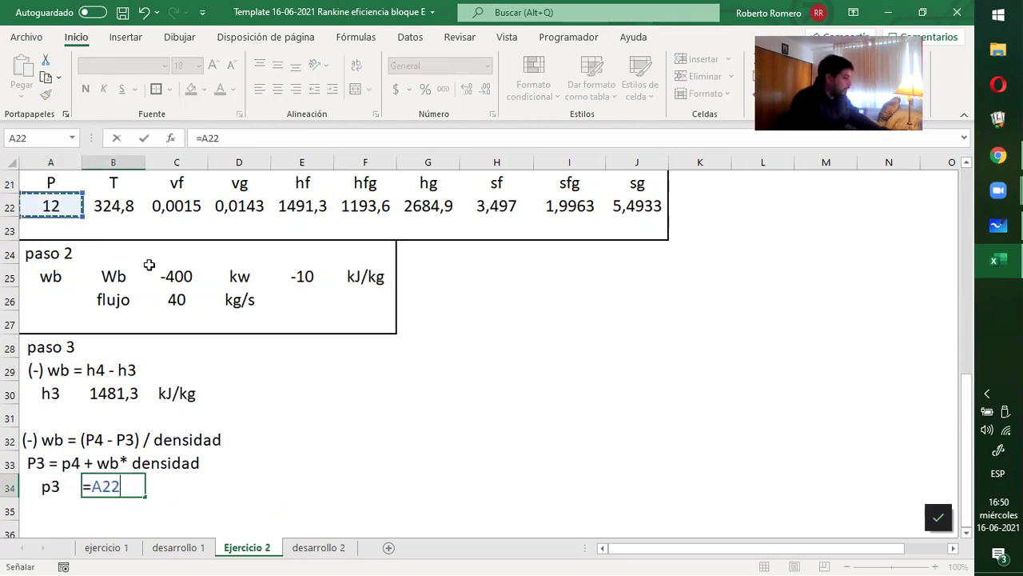
type("+")
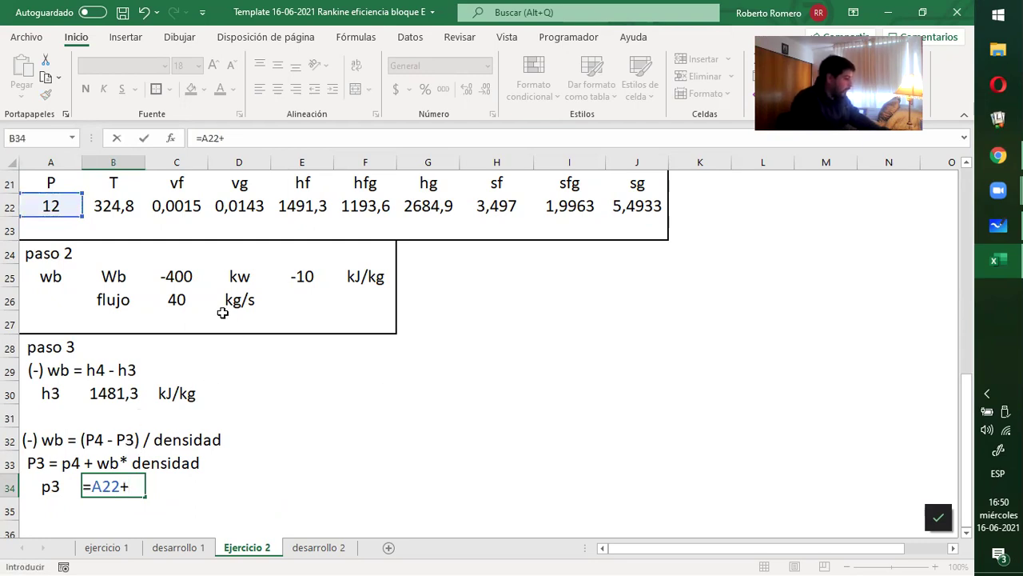
left_click(301, 278)
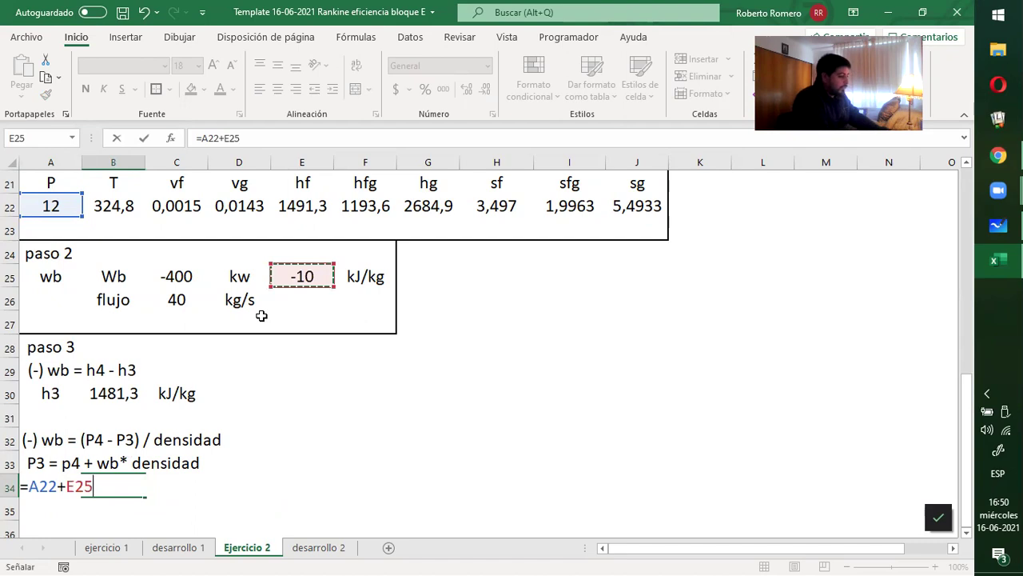
key("Return")
left_click(167, 491)
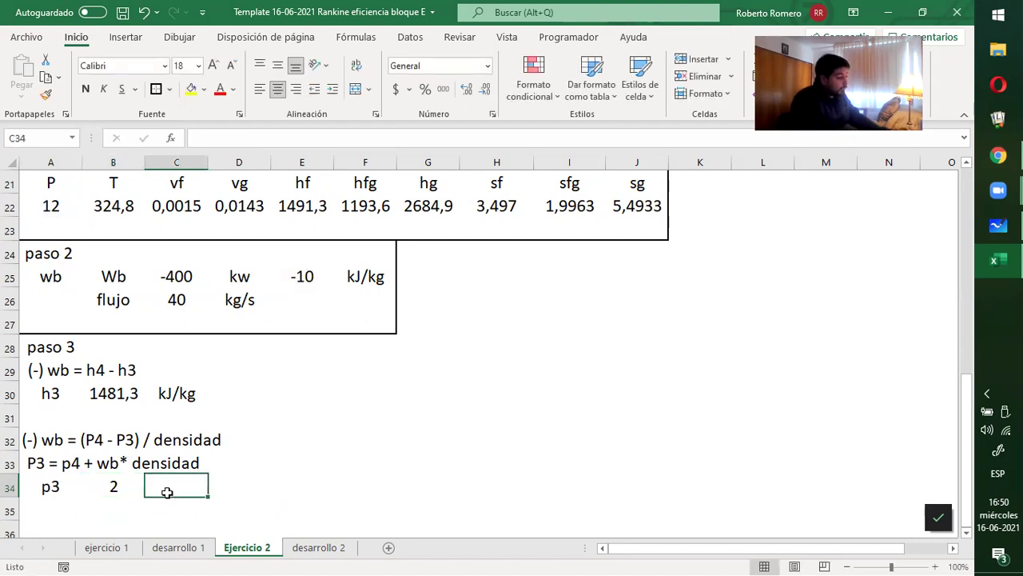
type("Mpa")
key("Return")
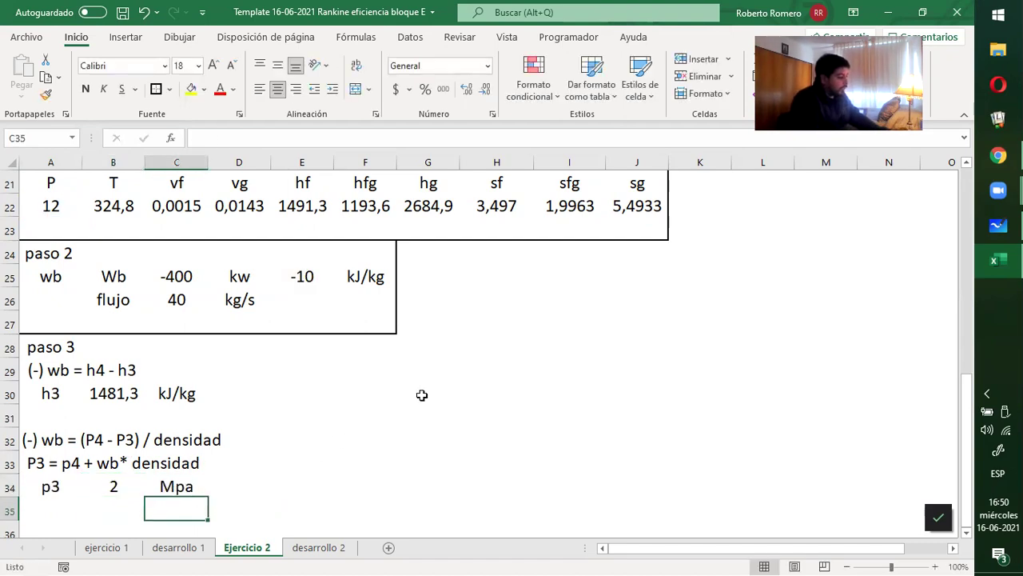
Put an outside border around the paso 3 block A28:D35.
scroll(421, 396, "up", 5)
scroll(440, 403, "up", 2)
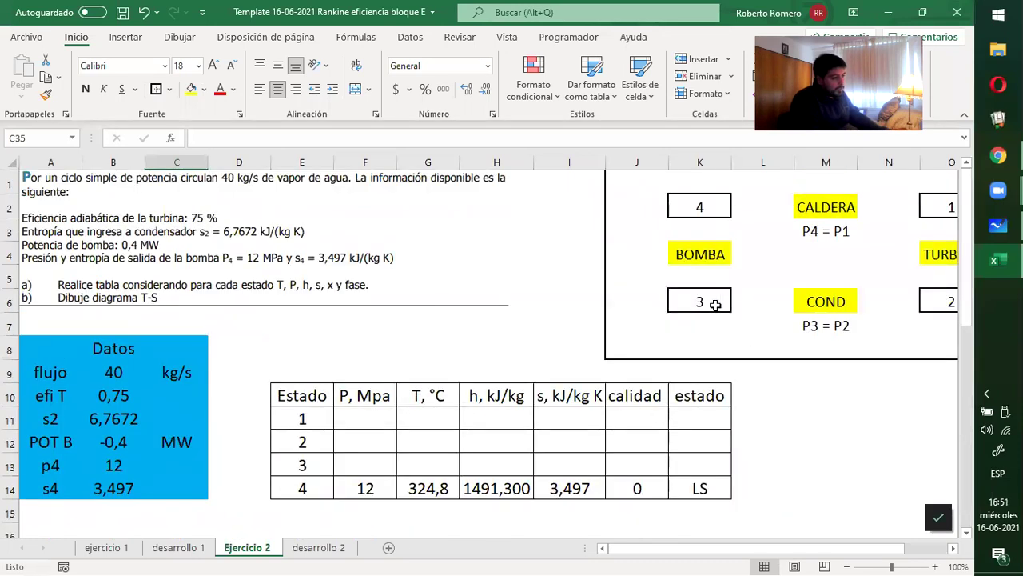
scroll(698, 305, "down", 7)
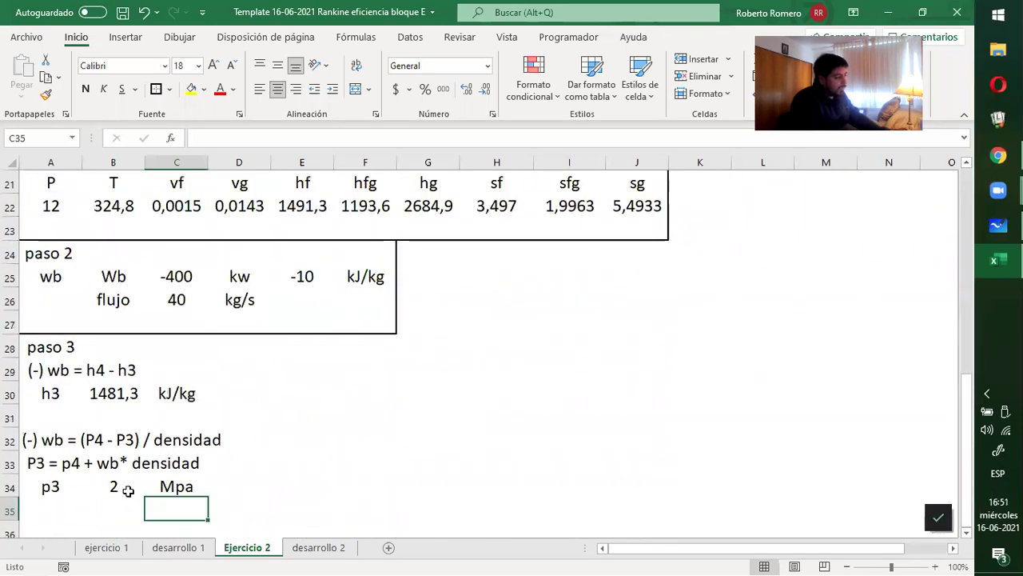
left_click(125, 488)
left_click_drag(26, 342, 227, 509)
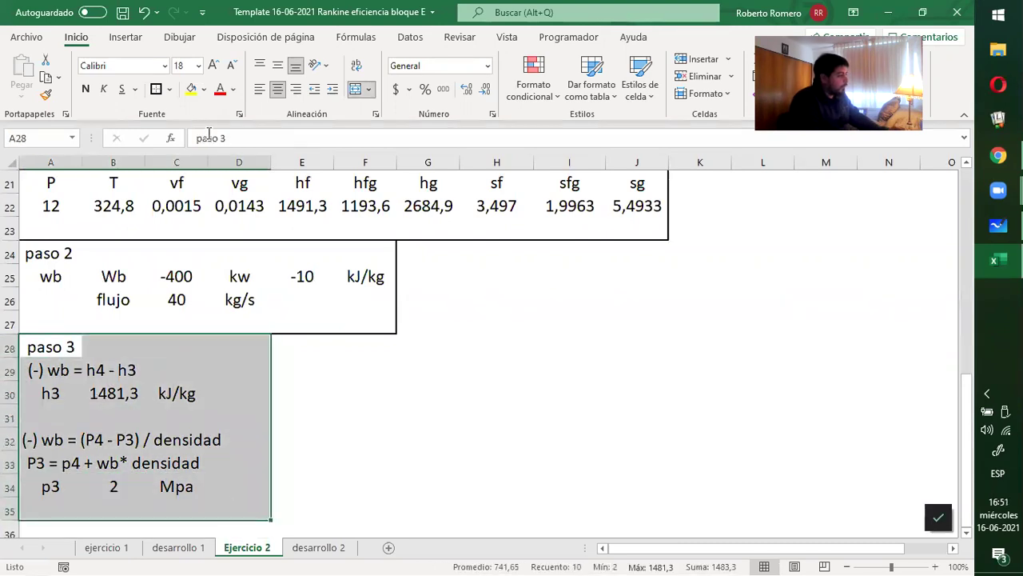
left_click(406, 421)
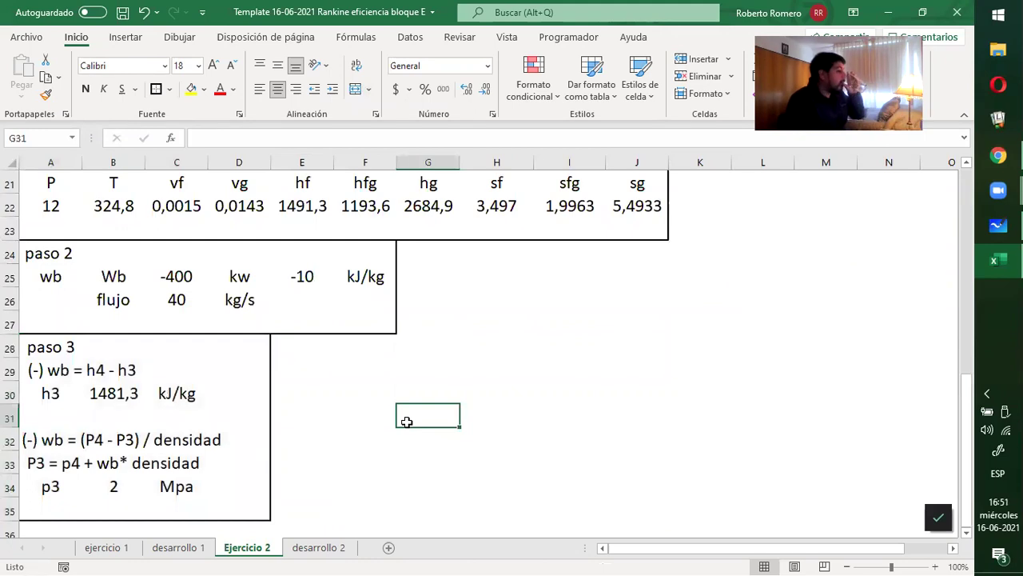
Consult paso 4 on the desarrollo 2 sheet and enter the heading "paso 4" in E28 of Ejercicio 2.
left_click(316, 550)
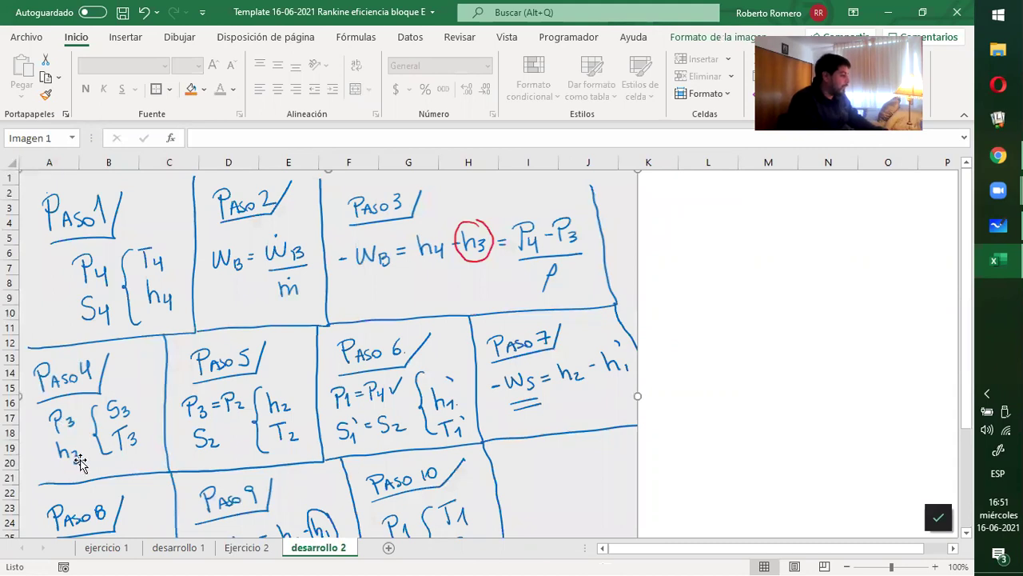
left_click(232, 549)
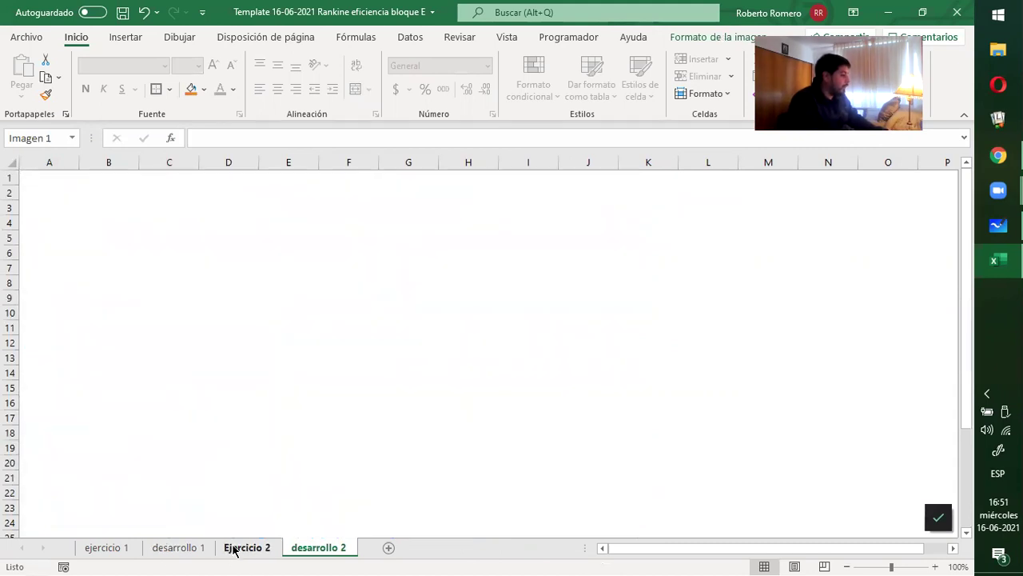
left_click(320, 351)
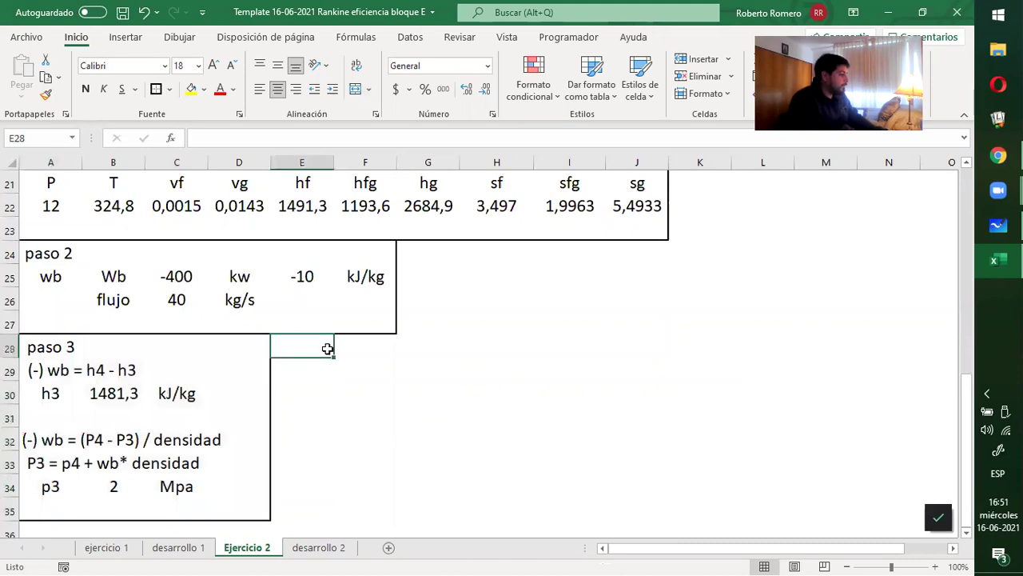
type("paso 4")
key("Return")
key("Return")
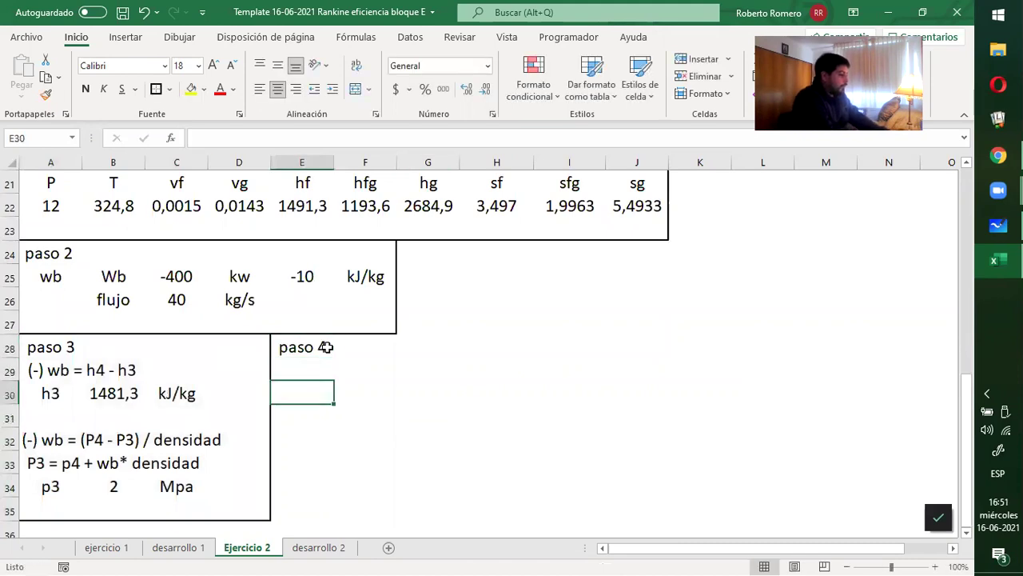
Enter the labels "p3" in E30 and "h3" in E31 under the paso 4 heading.
type("p3")
key("Return")
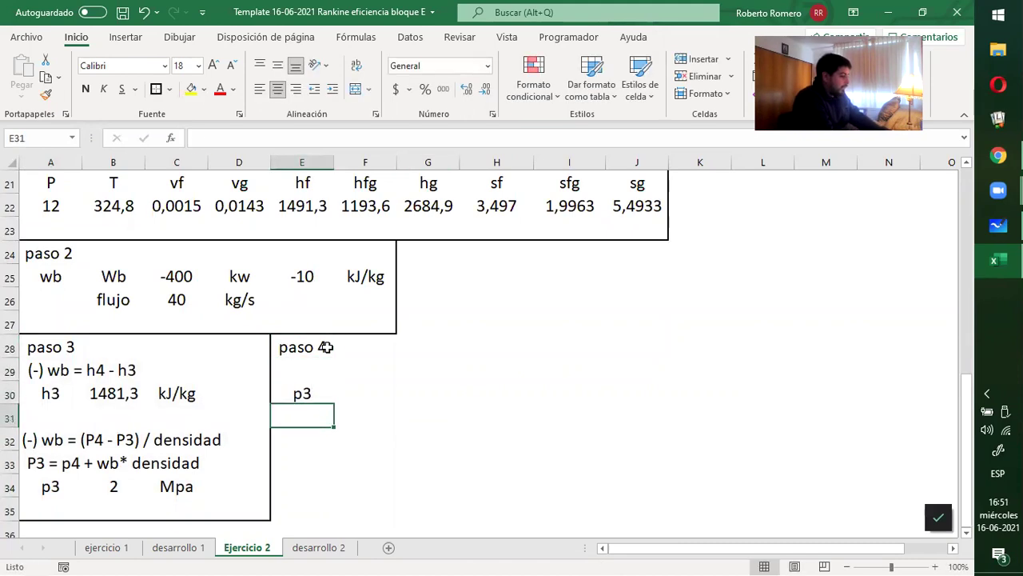
type("h3")
key("Up")
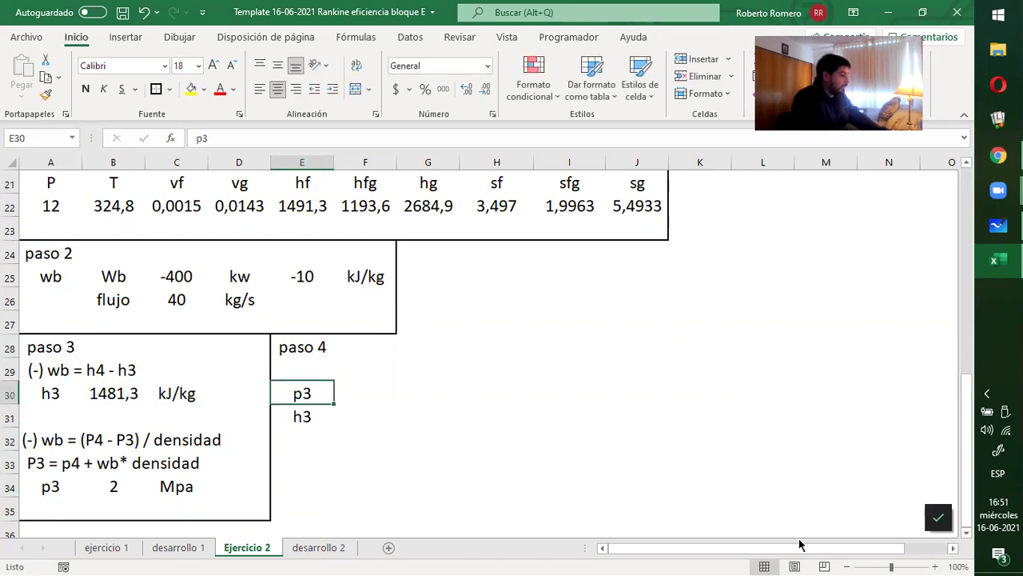
Move the p3 and h3 labels up one row to E29:E30, directly under the paso 4 heading.
key("shift+Down")
key("ctrl+c")
key("Up")
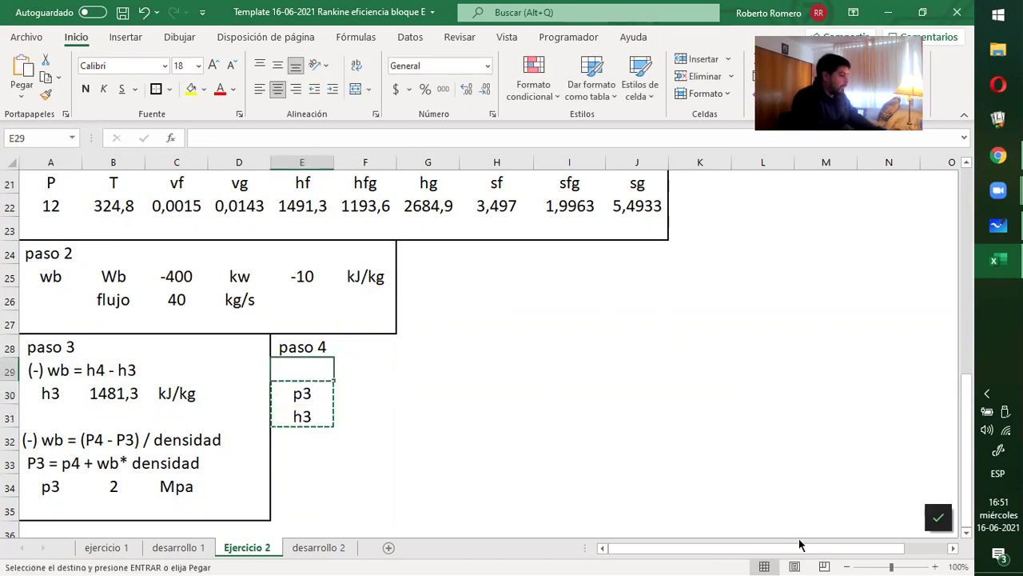
key("Return")
key("Down")
key("Delete")
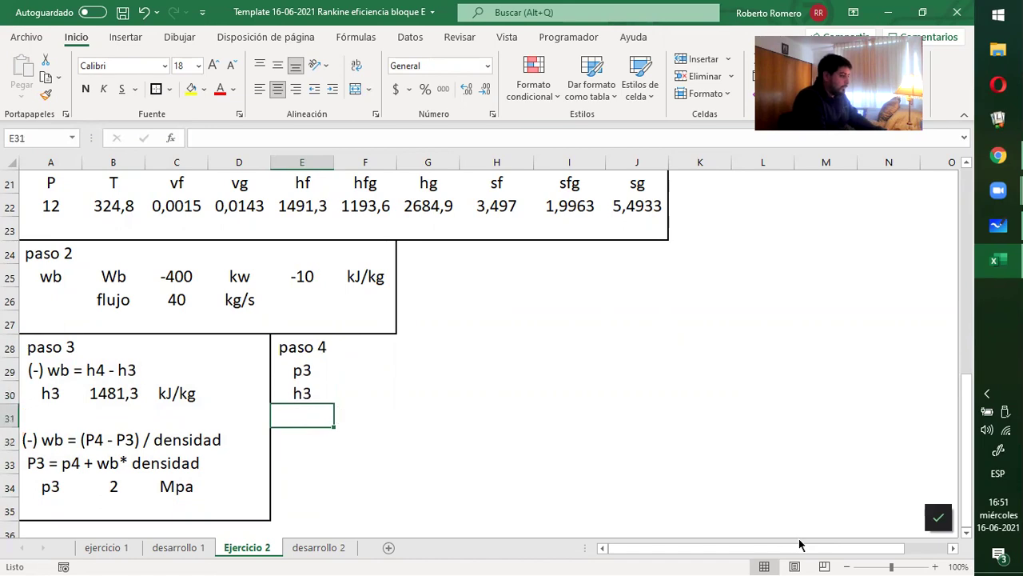
Link F29 to the p3 result in B34 and F30 to the h3 result in B30.
key("Up")
key("Up")
key("Right")
type("=")
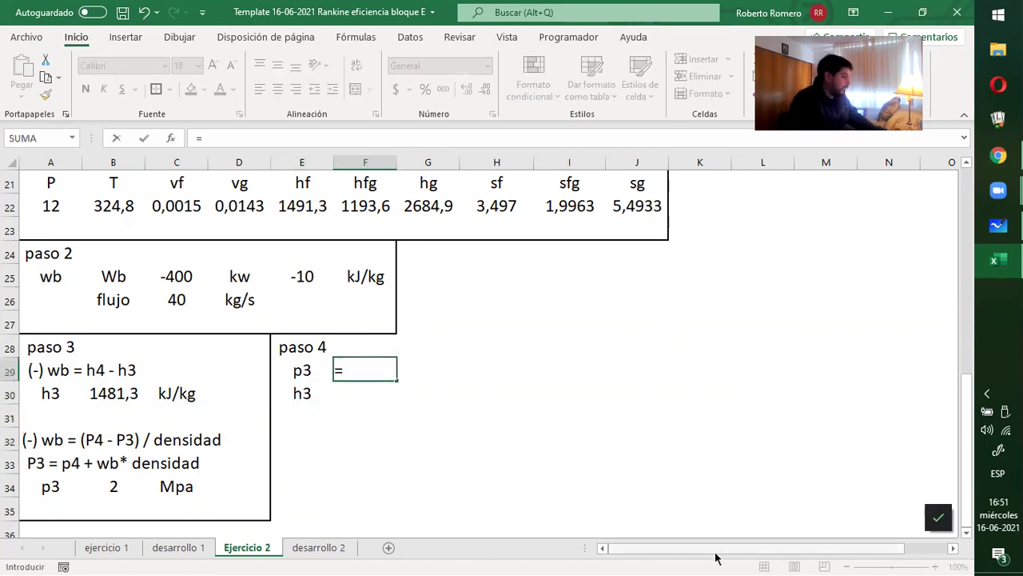
left_click(128, 481)
key("Return")
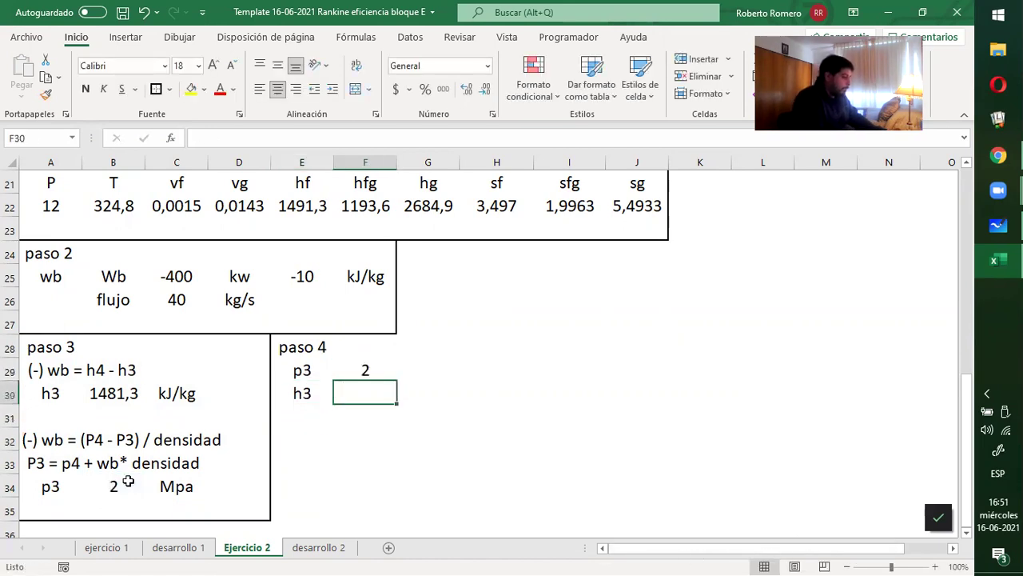
type("=")
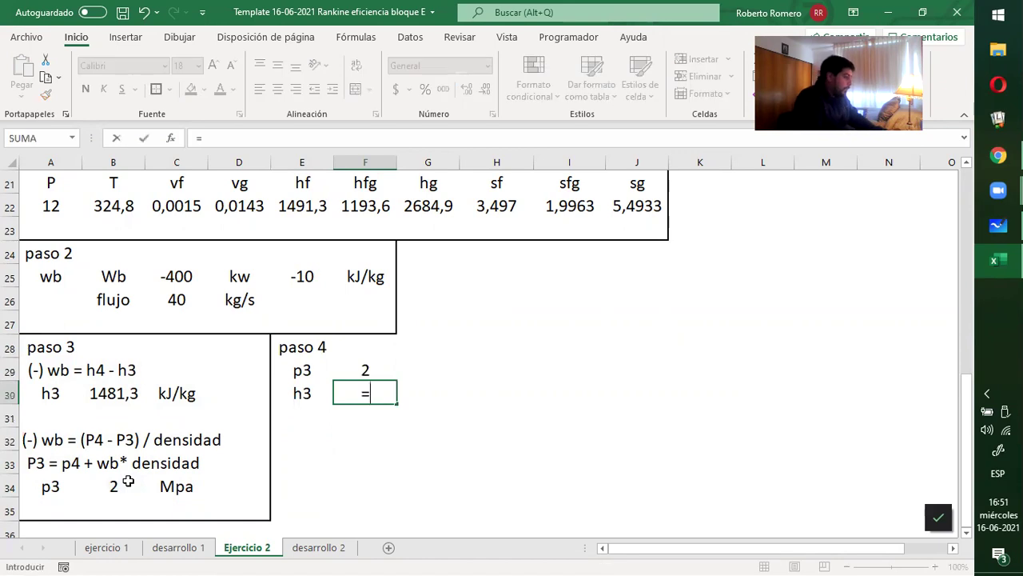
left_click(124, 395)
key("Return")
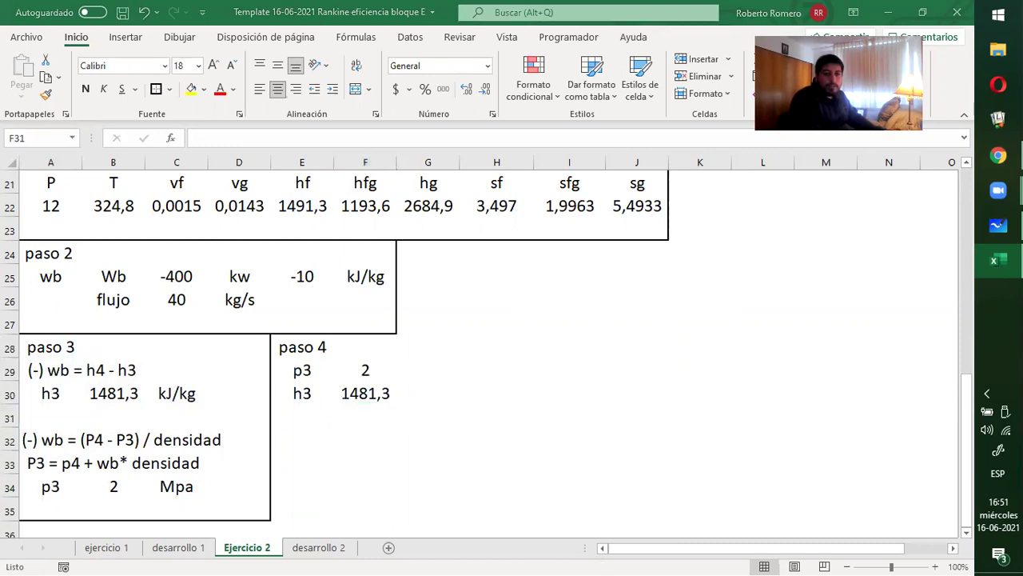
Paste the copied row of saturated water properties for 2 MPa into F32.
key("alt+Tab")
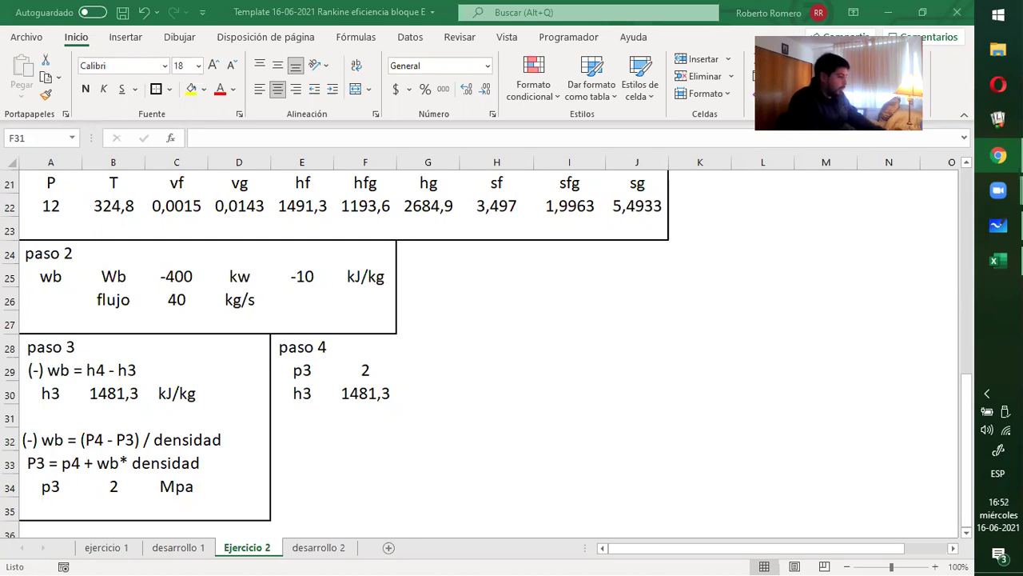
left_click(326, 446)
left_click(366, 445)
key("ctrl+v")
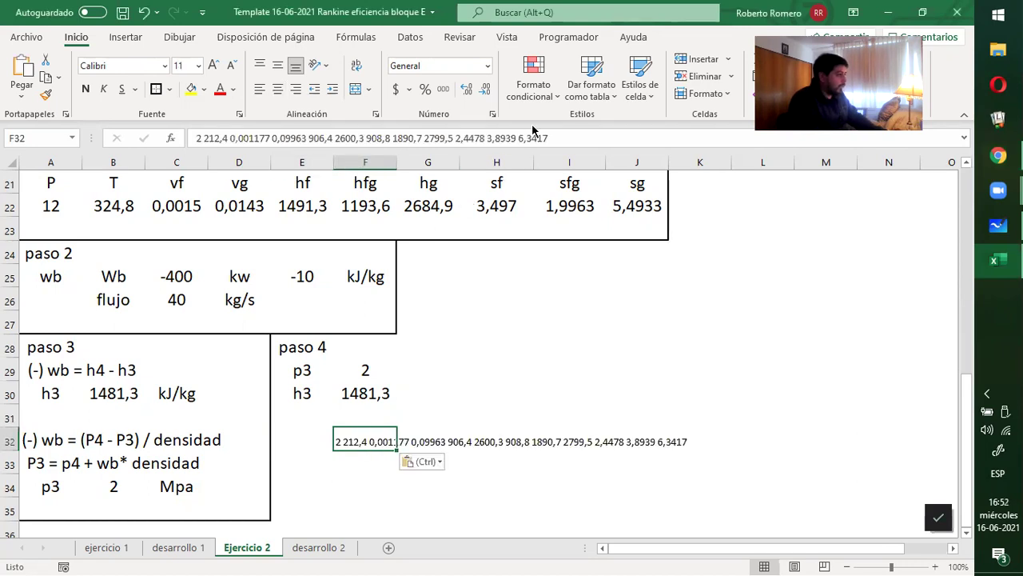
Split the pasted property text in F32 into separate columns using the default column breaks.
left_click(406, 37)
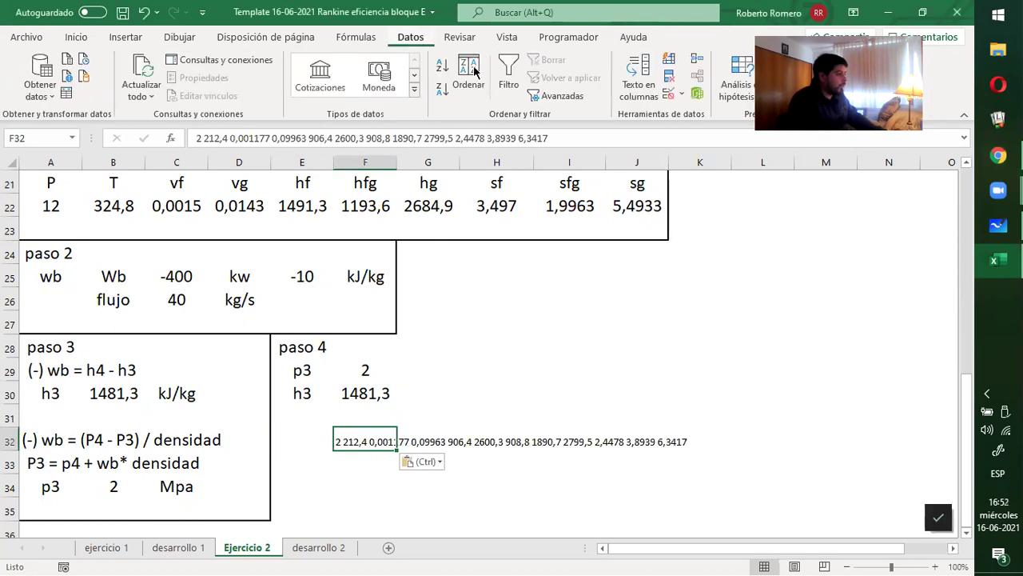
left_click(627, 91)
left_click(813, 325)
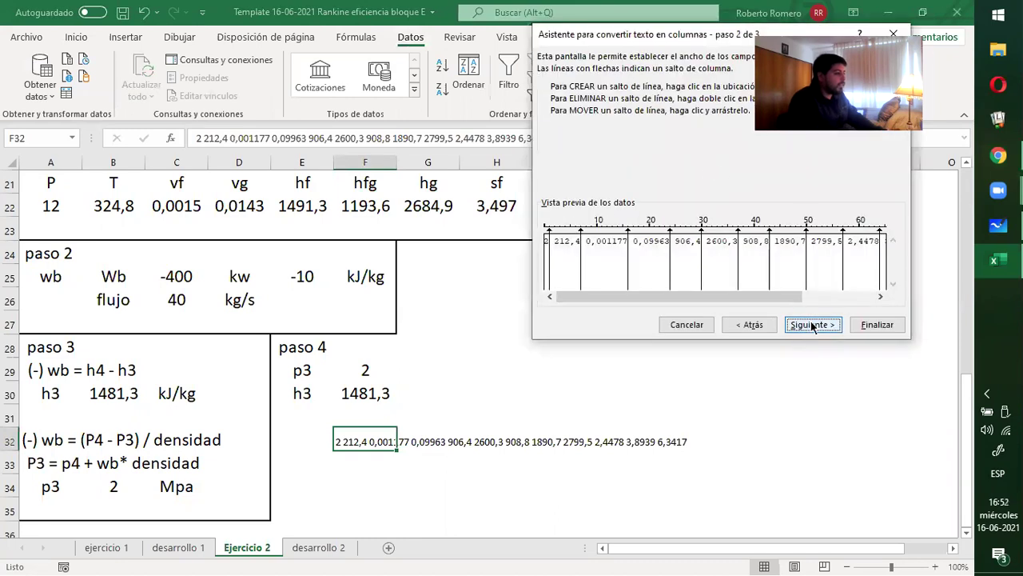
left_click(873, 324)
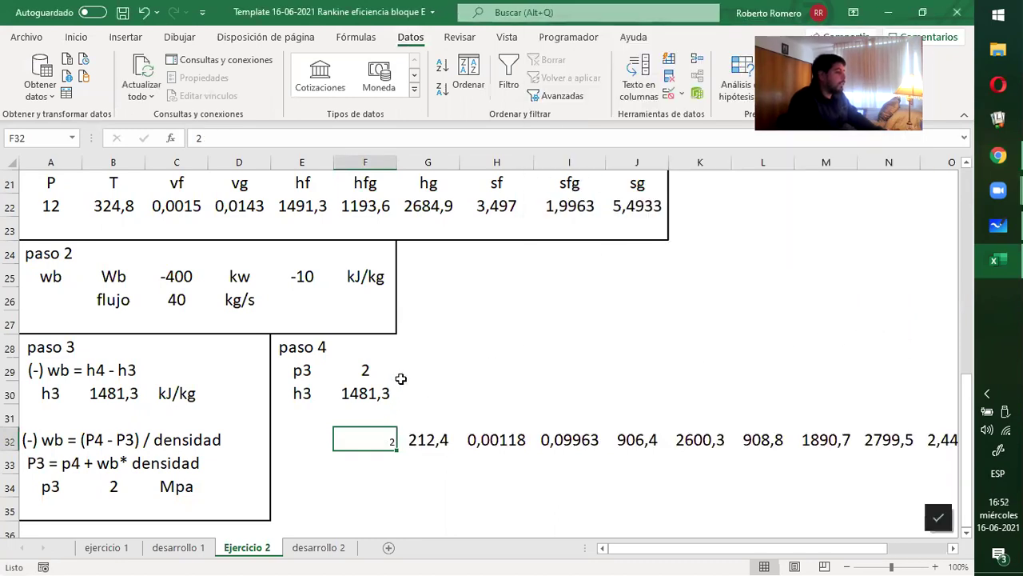
Copy the property headings P to sg from A21:J21 and paste them into row 31 starting at F31.
scroll(401, 378, "up", 2)
left_click_drag(44, 294, 637, 301)
key("ctrl+c")
scroll(601, 338, "down", 2)
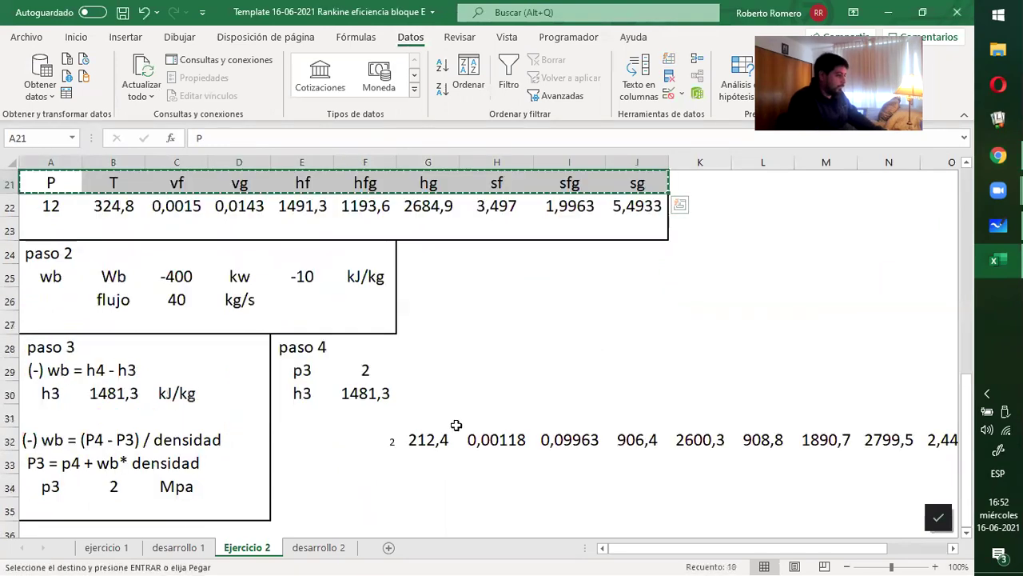
left_click(392, 429)
left_click(385, 419)
key("ctrl+v")
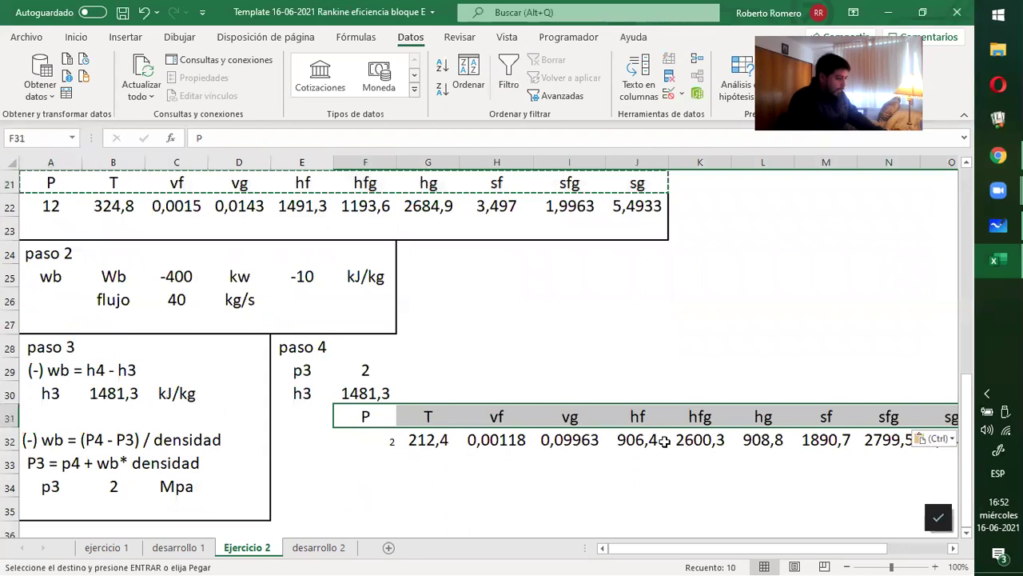
Delete the internal energy cells J32:K32 (906,4 and 2600,3) so the remaining values shift left under their headings.
left_click_drag(648, 440, 696, 440)
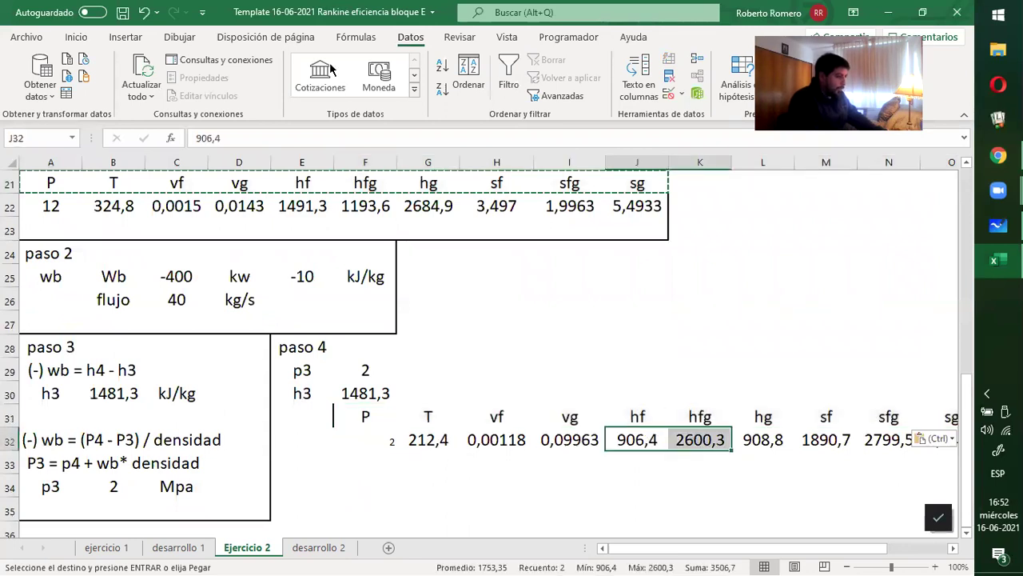
left_click(76, 37)
left_click(693, 76)
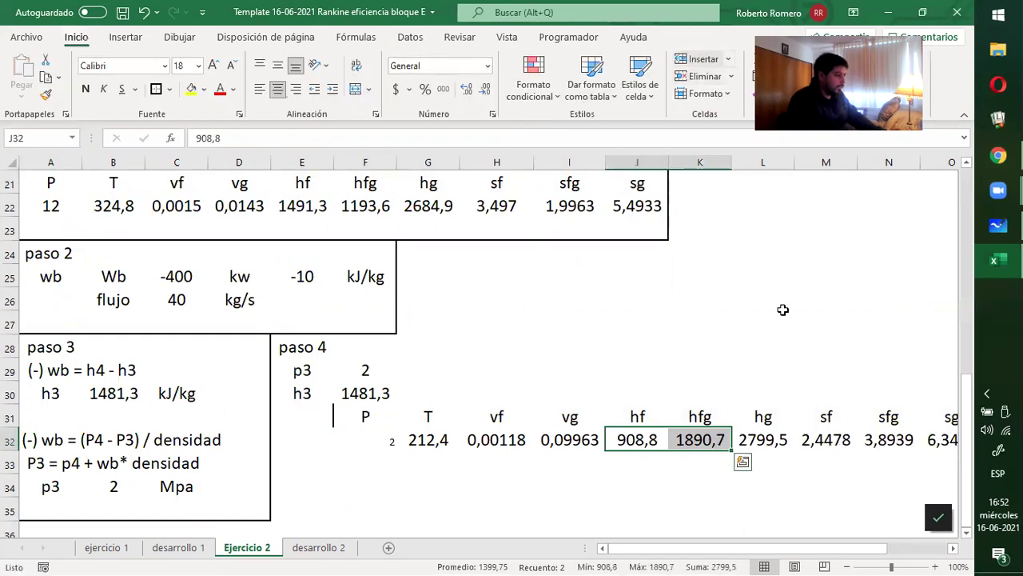
left_click(834, 323)
Check that the paso 4 property headings in row 31 line up with the values in row 32 through sg.
left_click(776, 365)
key("Right")
key("Right")
key("Right")
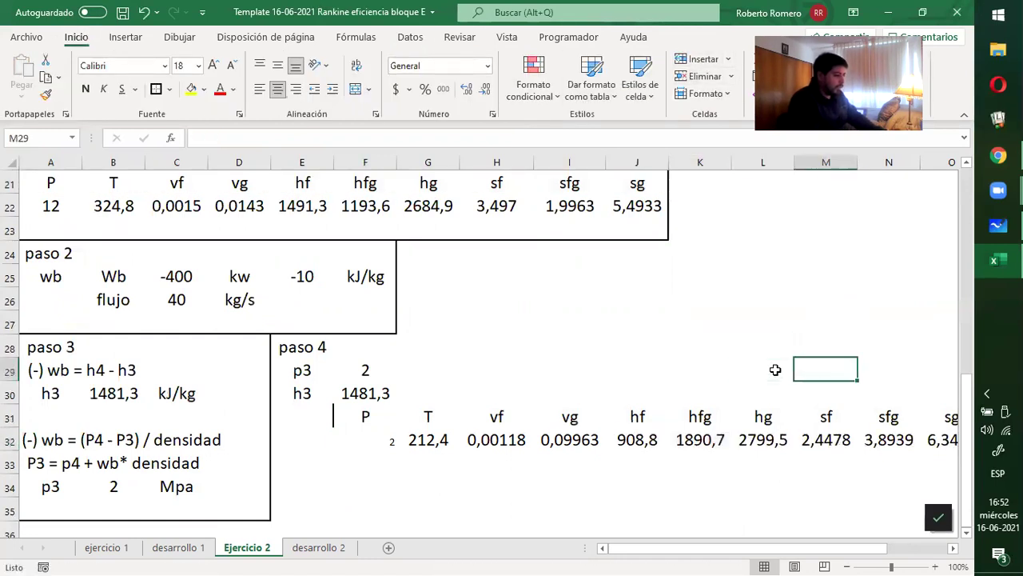
key("Down")
key("Down")
key("Left")
key("Left")
key("Left")
key("Left")
key("Left")
key("Left")
key("Left")
key("Left")
key("Left")
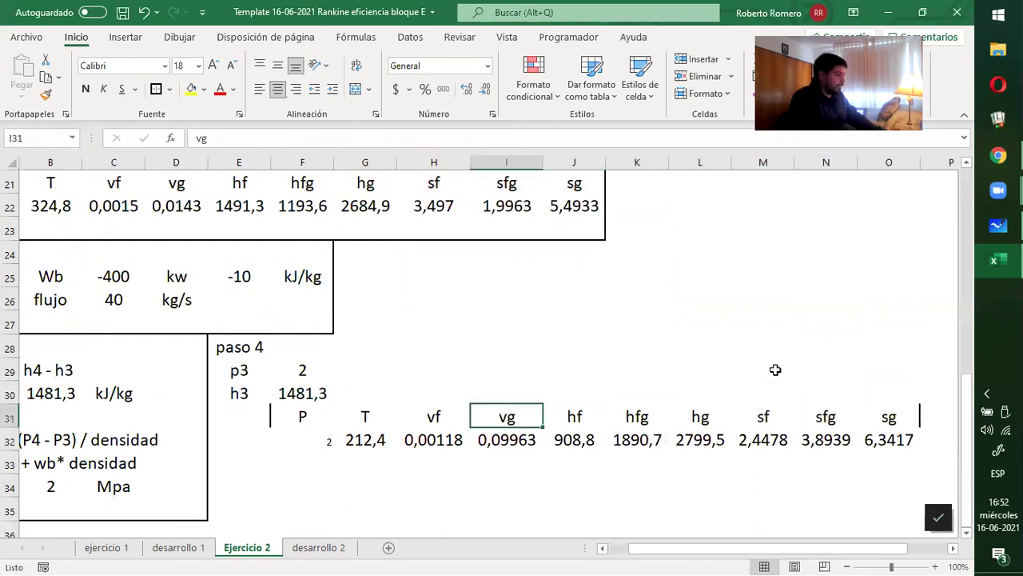
Move the paso 4 property table, headings and values, from F31:O32 to E32:N33.
key("shift+Right")
key("shift+Right")
key("shift+Right")
key("shift+Right")
key("shift+Right")
key("shift+Right")
key("shift+Right")
key("shift+Right")
key("shift+Right")
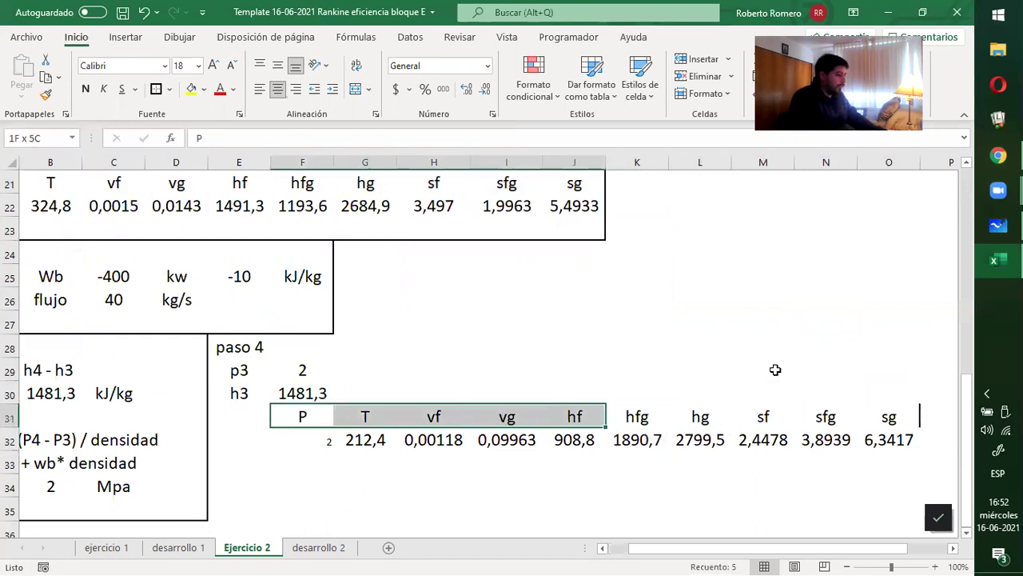
key("shift+Down")
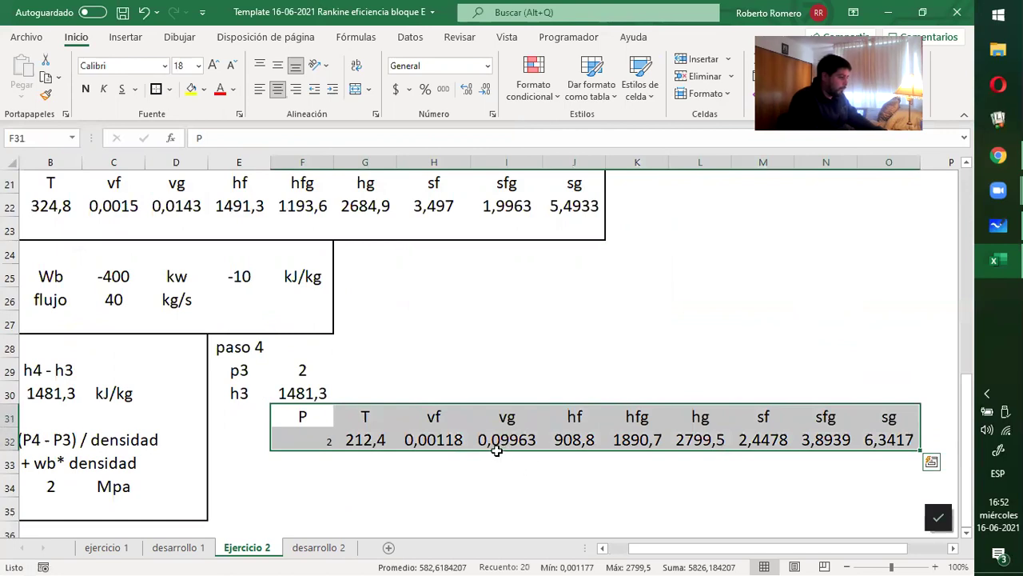
left_click_drag(497, 452, 458, 458)
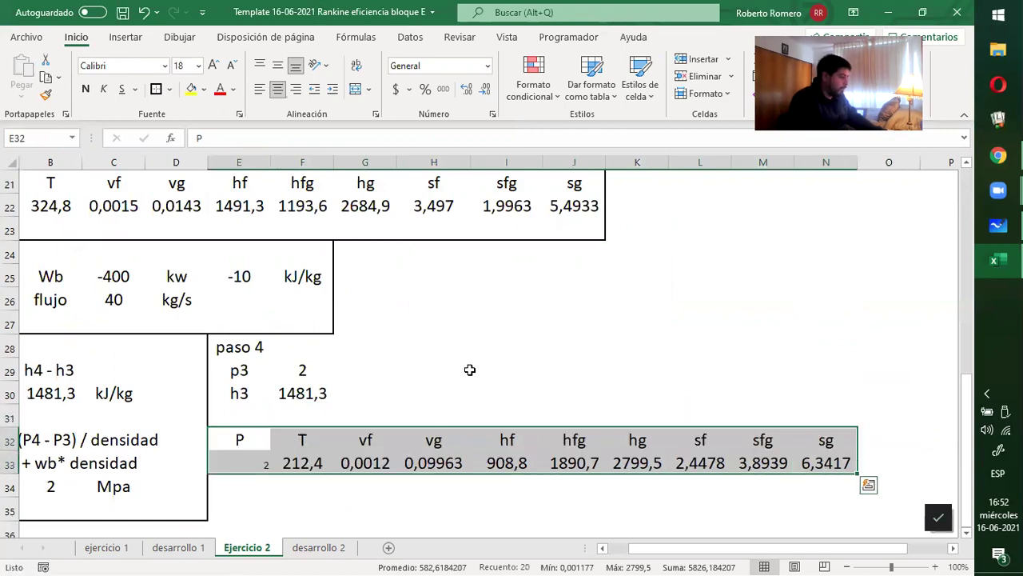
left_click(455, 366)
Copy the cell formatting of the T value in F33 to the P value in E33.
left_click(309, 459)
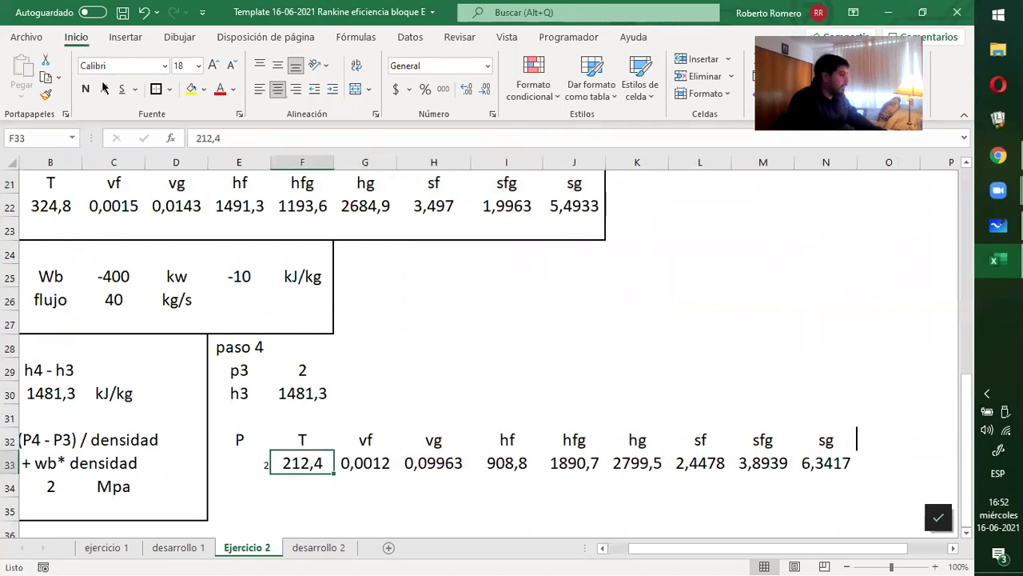
left_click(45, 94)
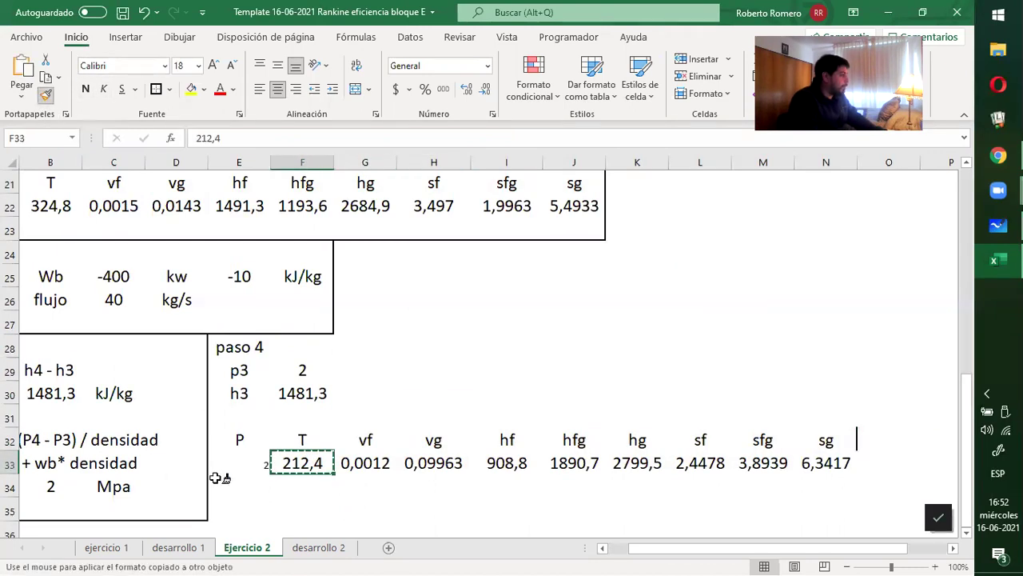
left_click(242, 464)
Label H29 as x2 and calculate the quality in I29 with =(F30-I33)/J33.
left_click(383, 393)
left_click(389, 373)
left_click(417, 371)
type("x2")
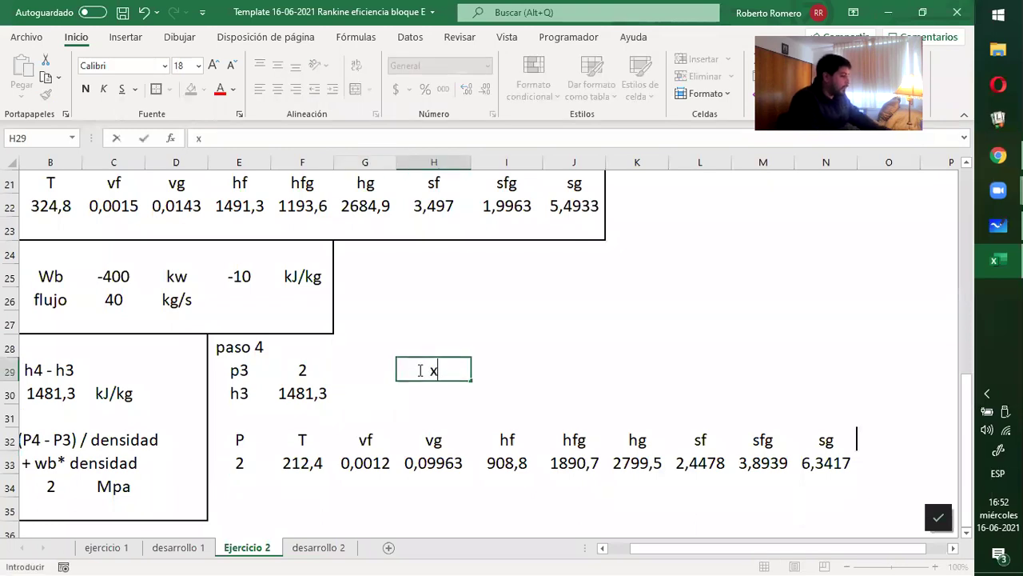
left_click(478, 373)
type("=")
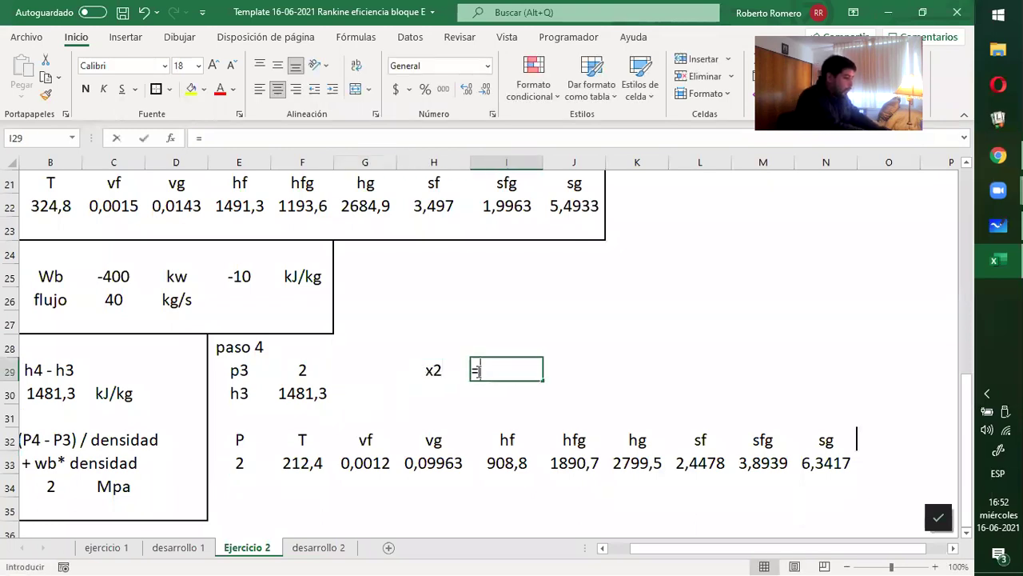
type("(")
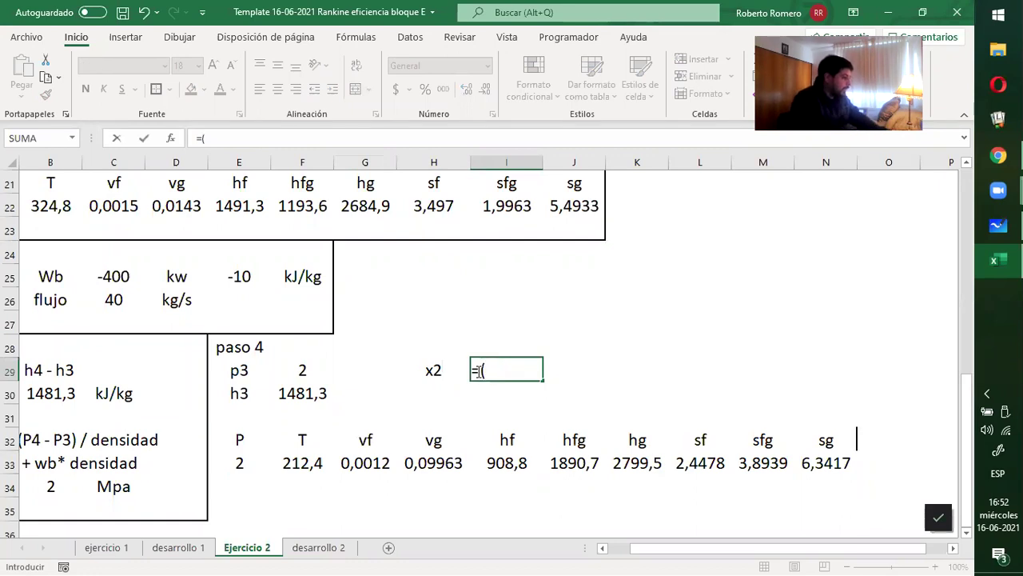
left_click(299, 392)
type("-")
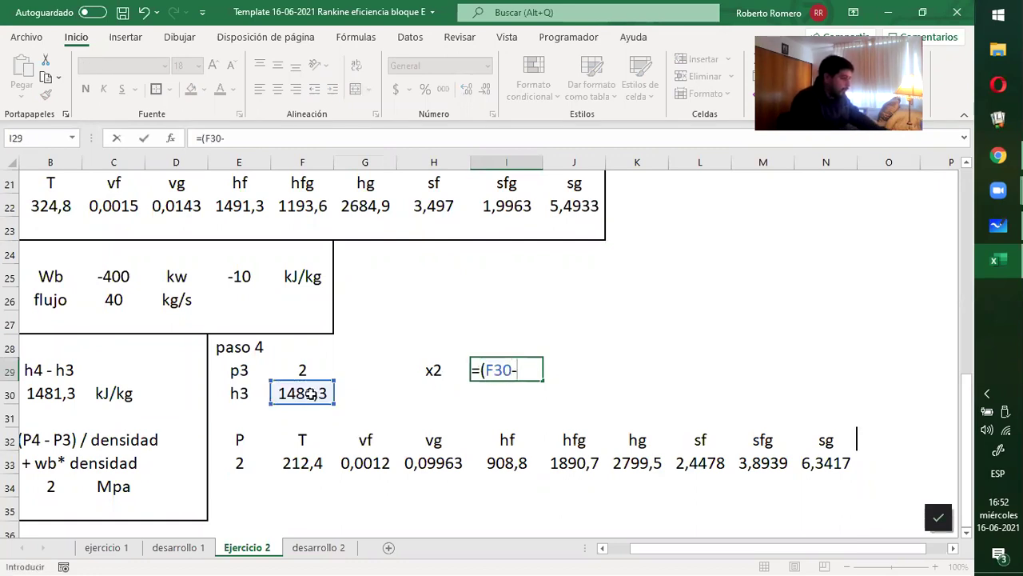
left_click(486, 462)
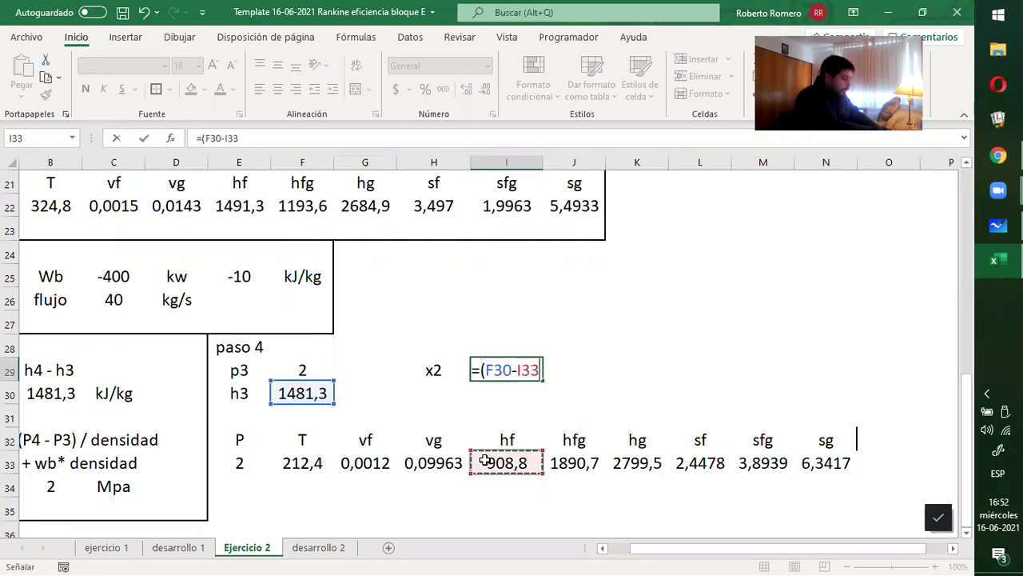
type(")")
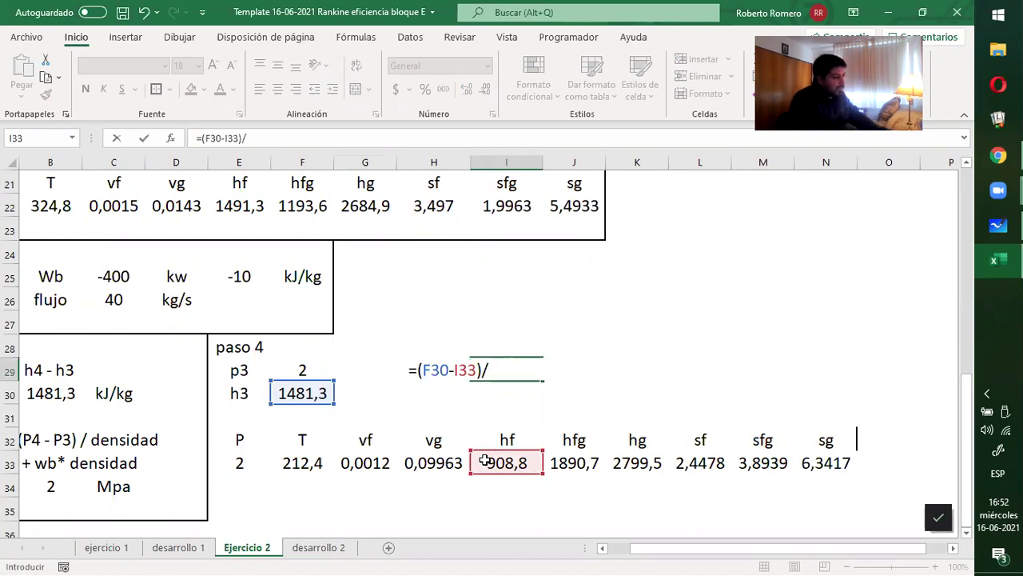
type("/")
left_click(580, 464)
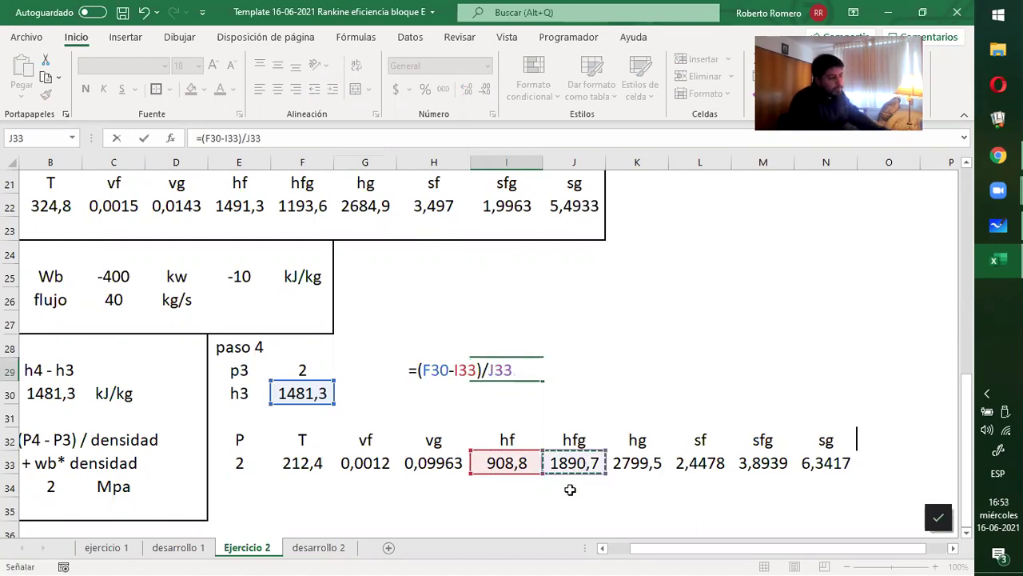
key("Return")
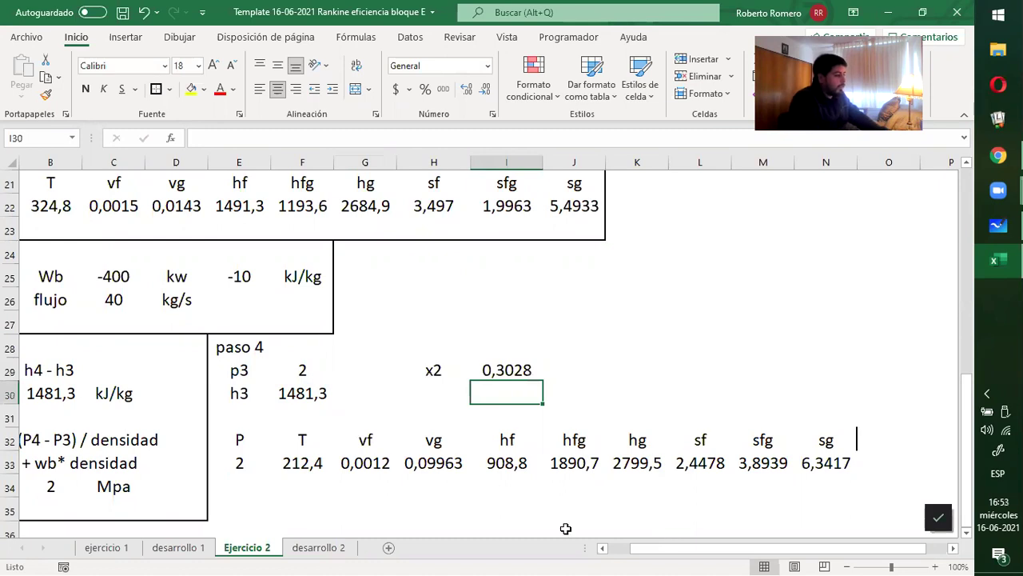
Label H30 as s2 and calculate the entropy in I30 with =L33+I29*M33.
left_click(427, 400)
type("s2")
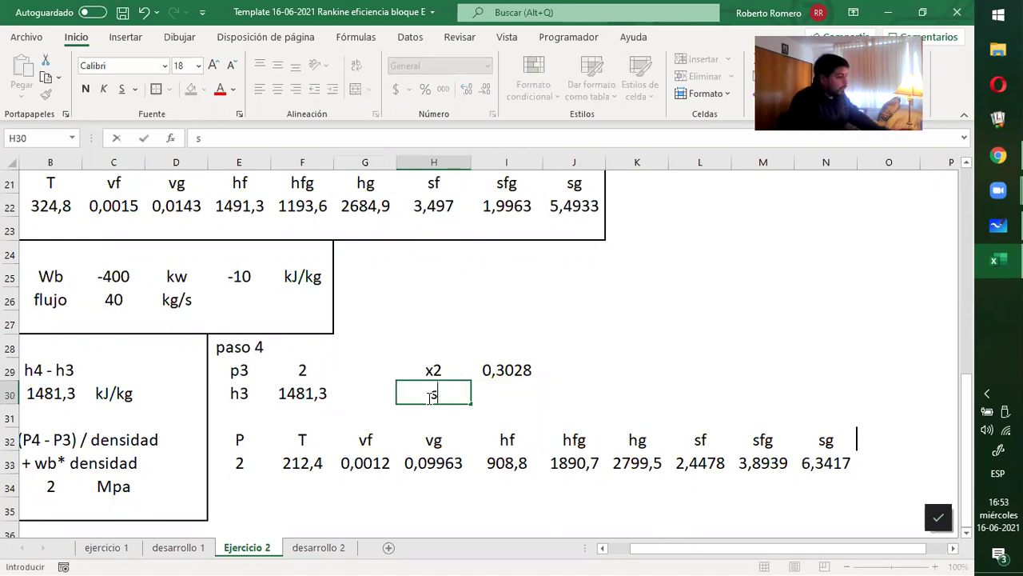
left_click(511, 400)
type("=")
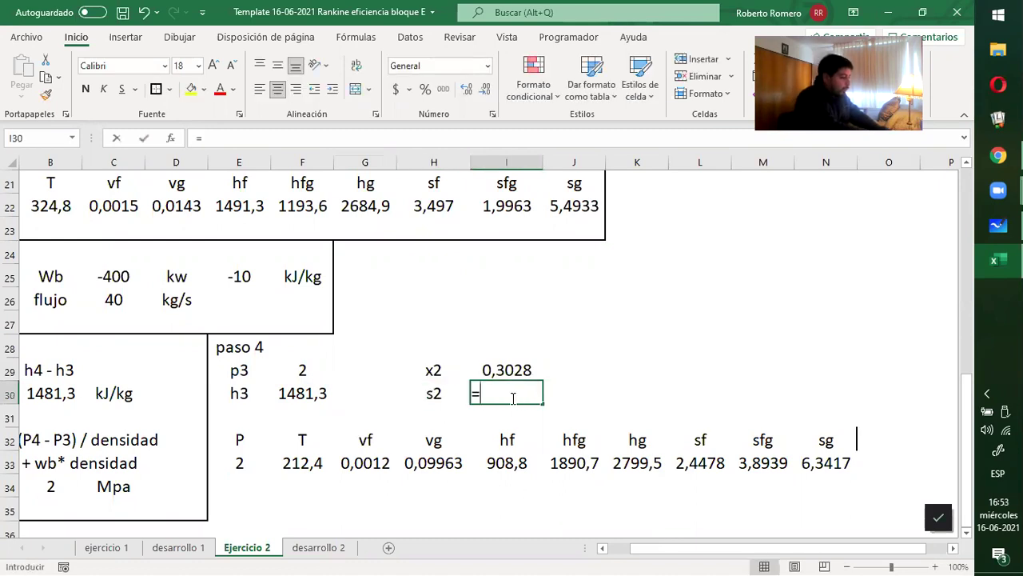
left_click(708, 463)
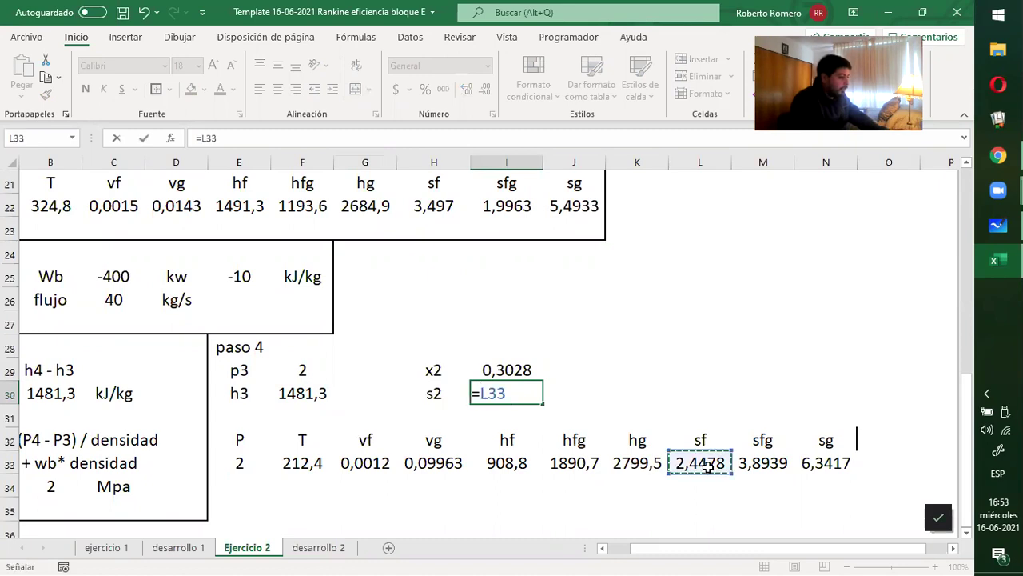
type("+")
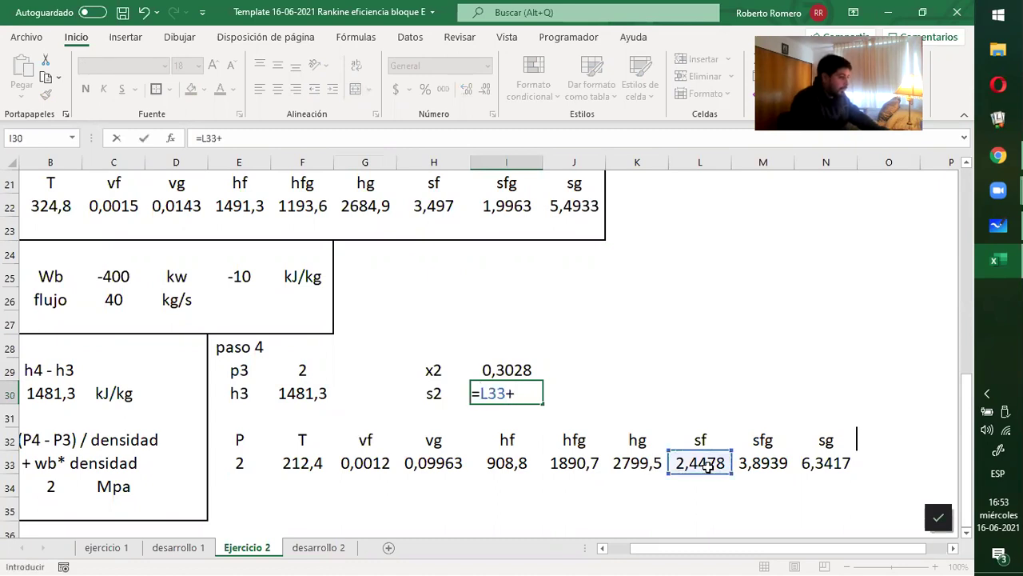
left_click(529, 370)
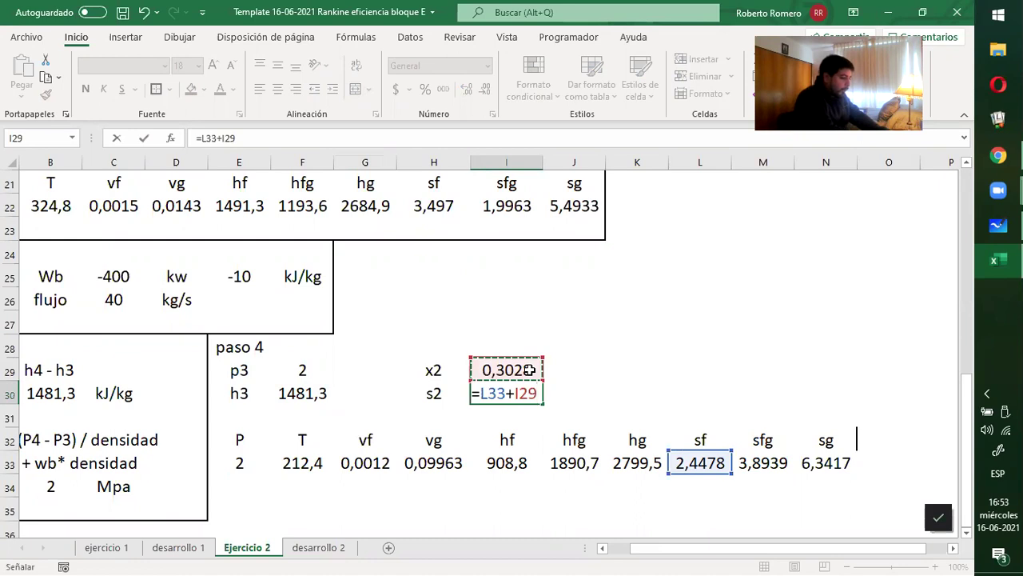
type("*")
left_click(777, 464)
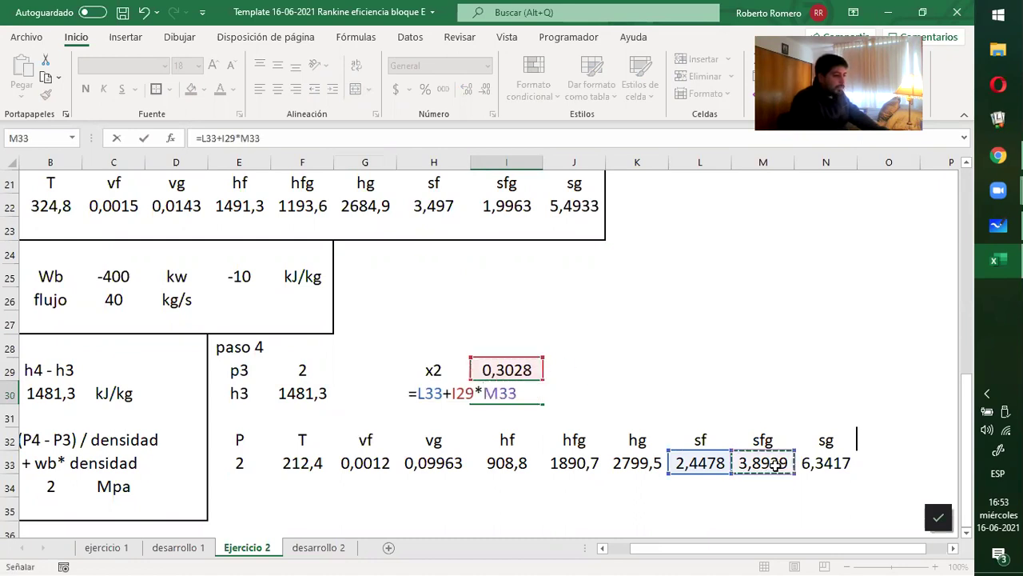
key("Return")
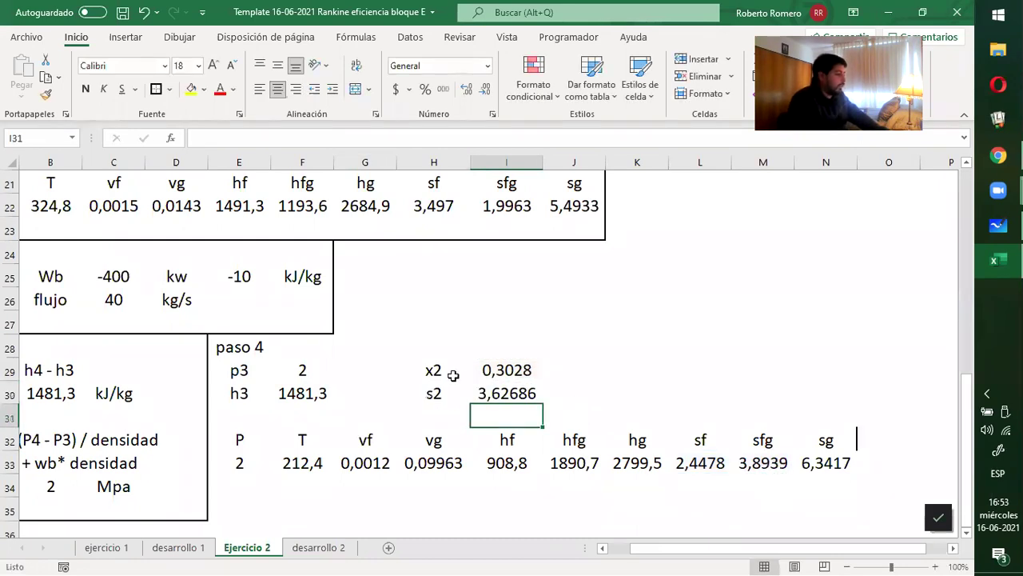
scroll(384, 411, "up", 5)
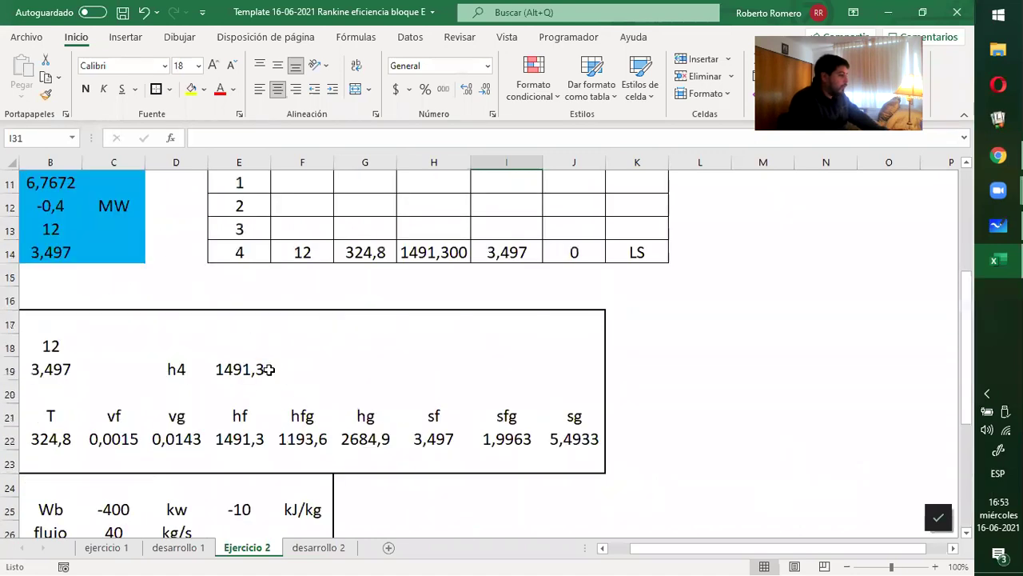
left_click(289, 328)
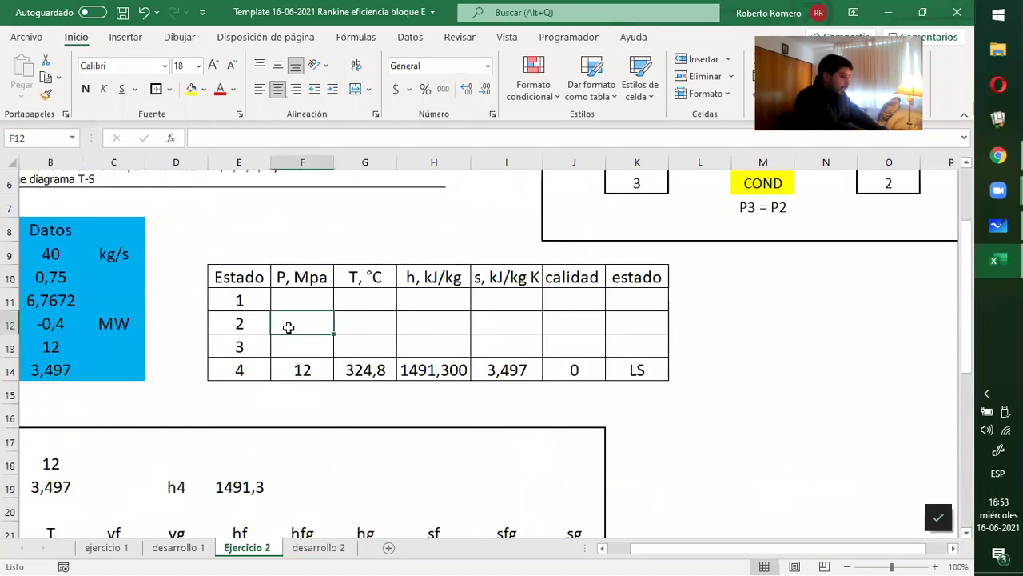
type("=")
scroll(295, 326, "down", 5)
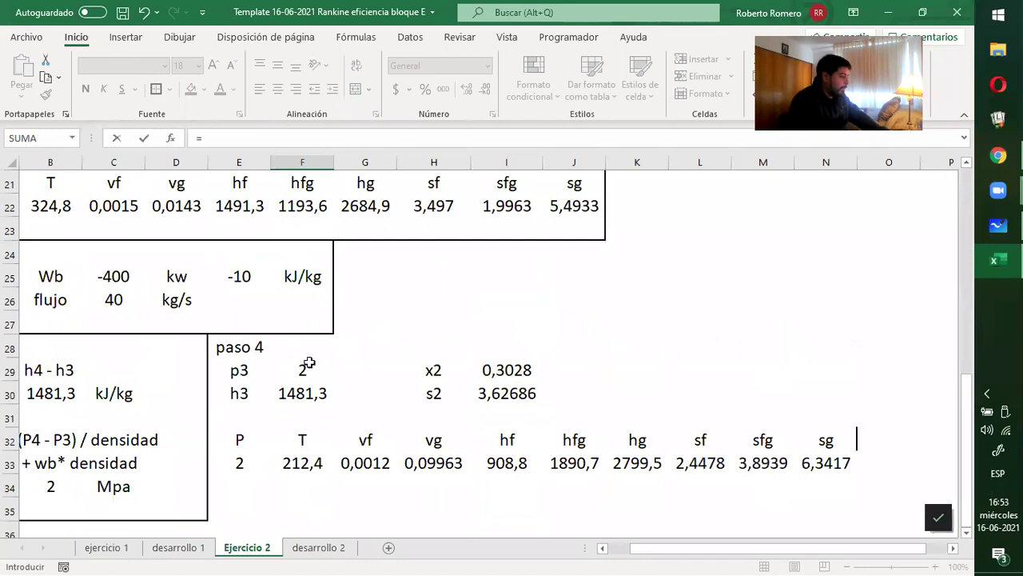
scroll(301, 371, "up", 3)
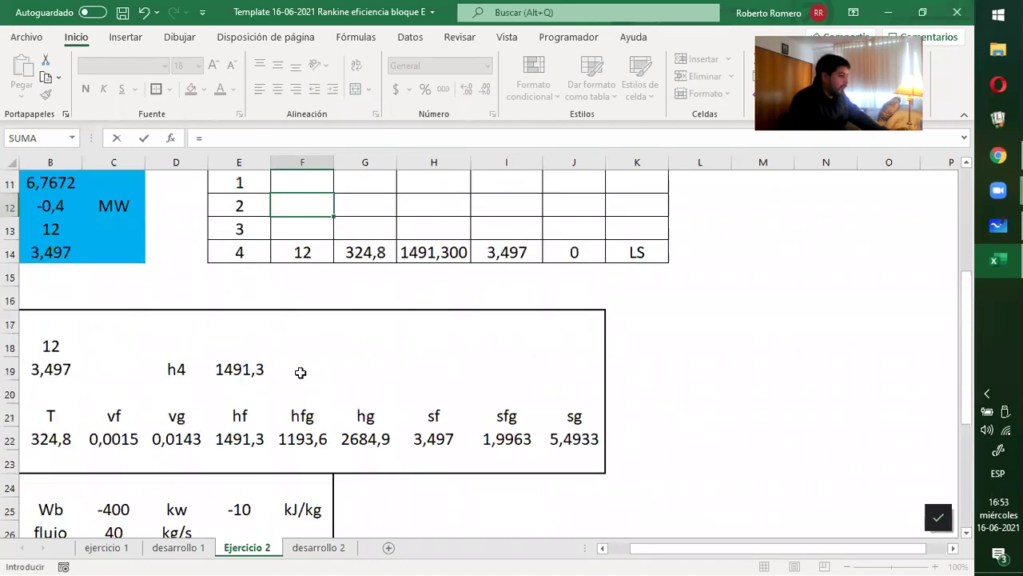
scroll(300, 375, "down", 3)
scroll(360, 376, "up", 3)
key("Escape")
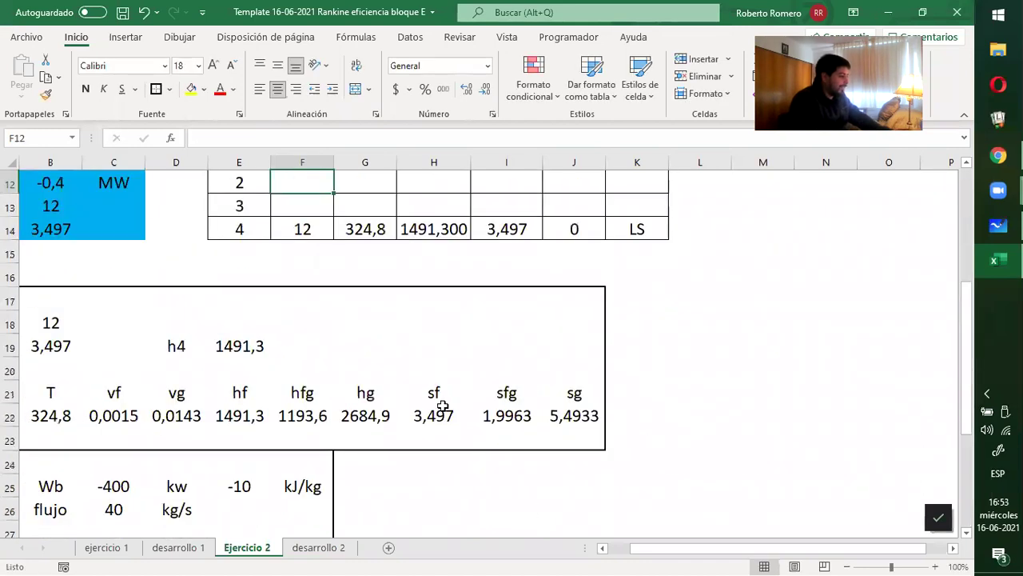
Relabel the paso 4 results in H29 and H30 as x3 and s3.
scroll(442, 406, "down", 3)
left_click(433, 460)
type("x3")
key("Return")
type("s3")
key("Return")
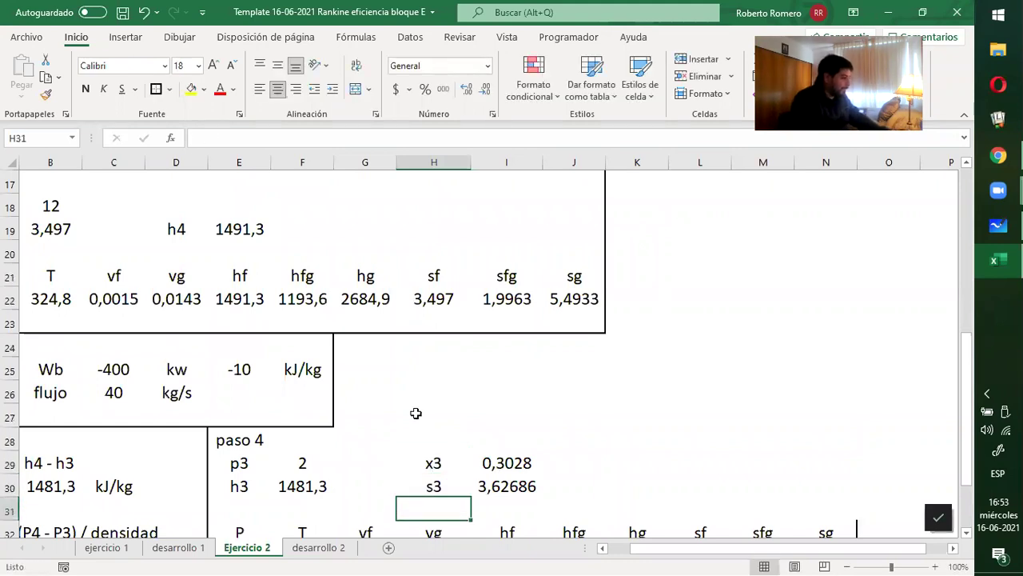
Link the state 3 pressure in F13 of the state table to the p3 value in F29.
scroll(375, 416, "up", 4)
left_click(295, 320)
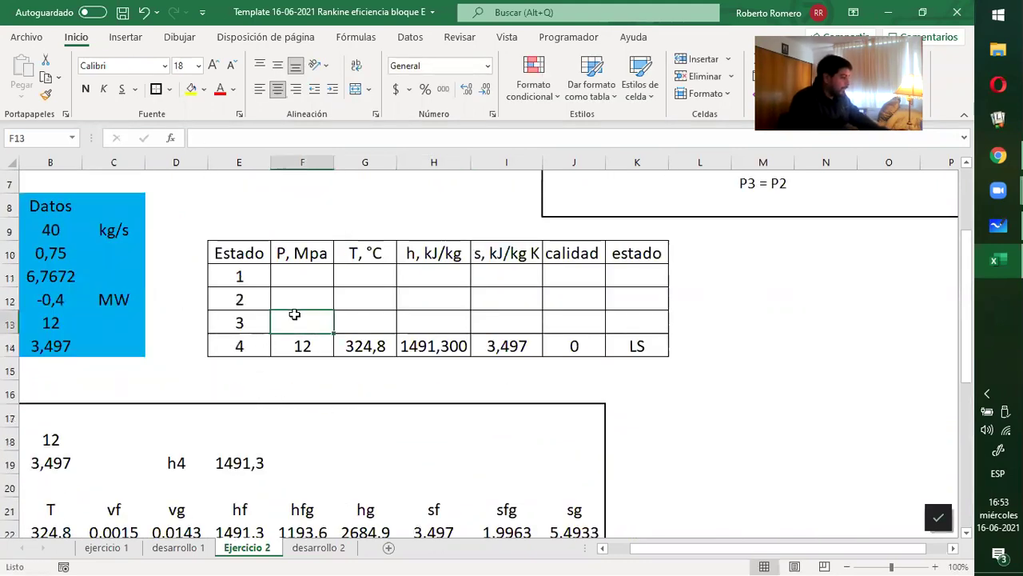
type("=")
scroll(304, 318, "down", 5)
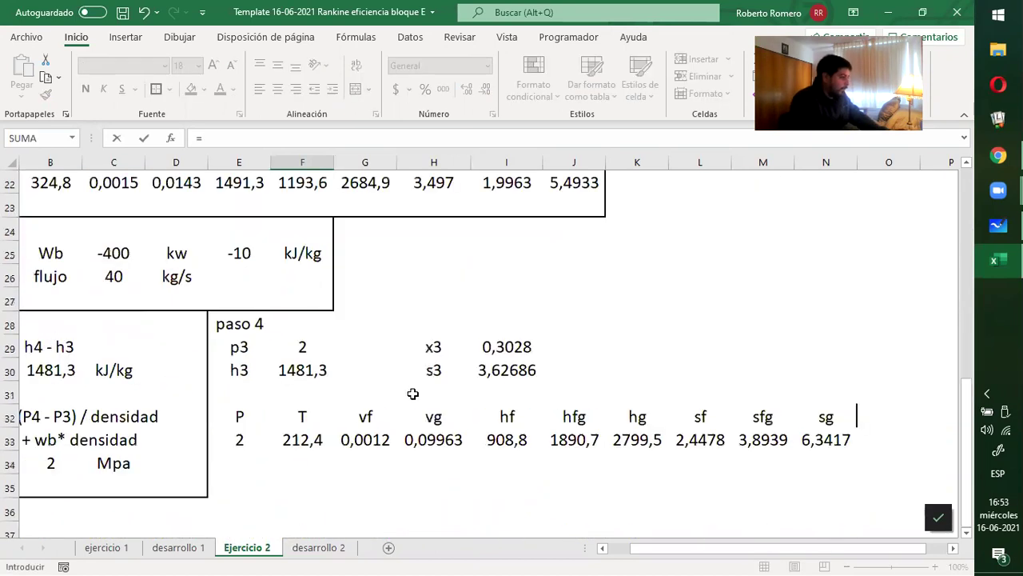
left_click(326, 357)
key("Return")
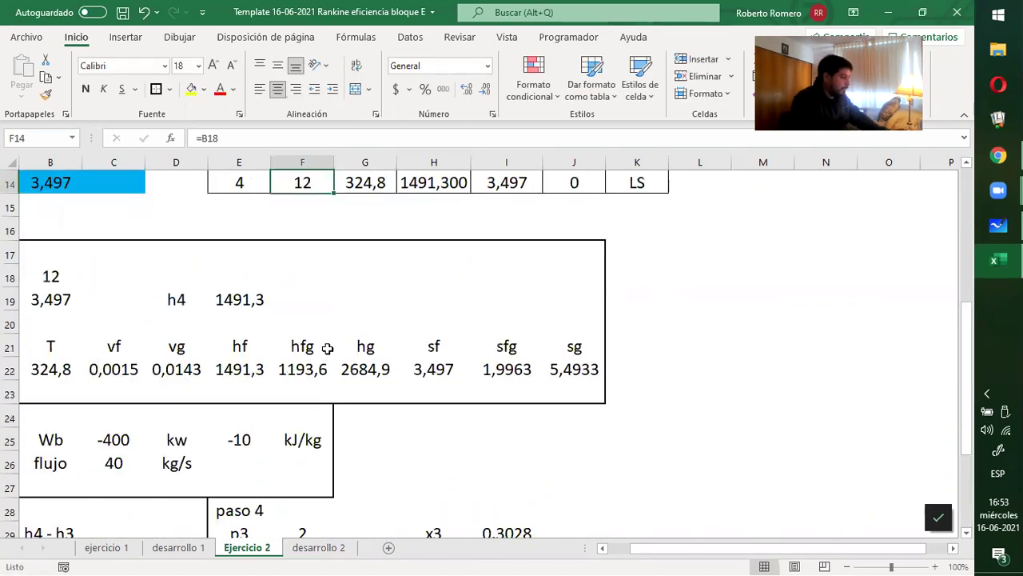
Link the state 3 temperature in G13 to the T value in F33 of the paso 4 table.
scroll(352, 291, "up", 2)
left_click(358, 286)
type("=")
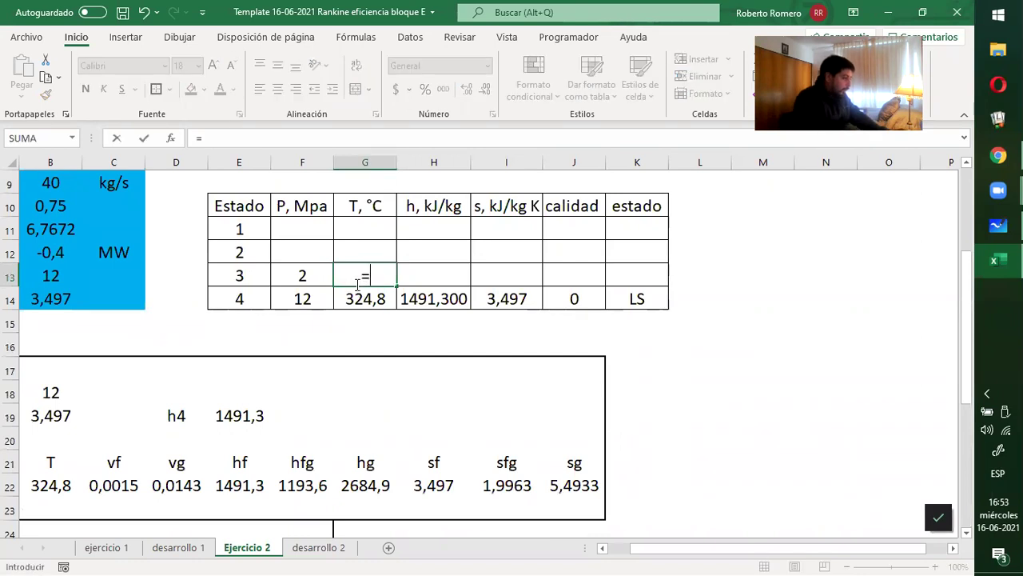
scroll(366, 297, "down", 5)
left_click(295, 393)
key("Return")
Link the state 3 enthalpy in H13 of the state table to the h3 value in F30.
scroll(316, 324, "up", 2)
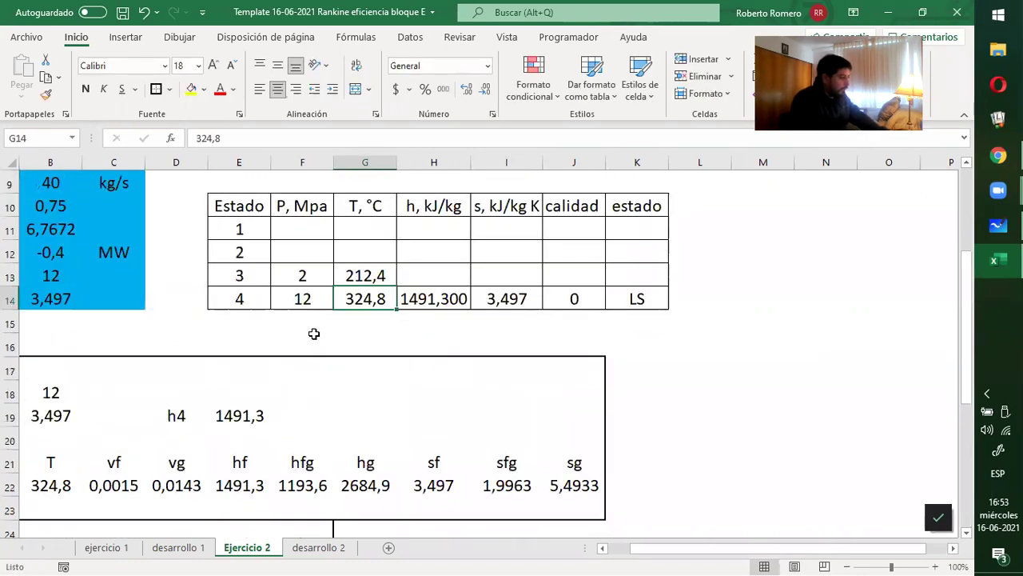
left_click(447, 282)
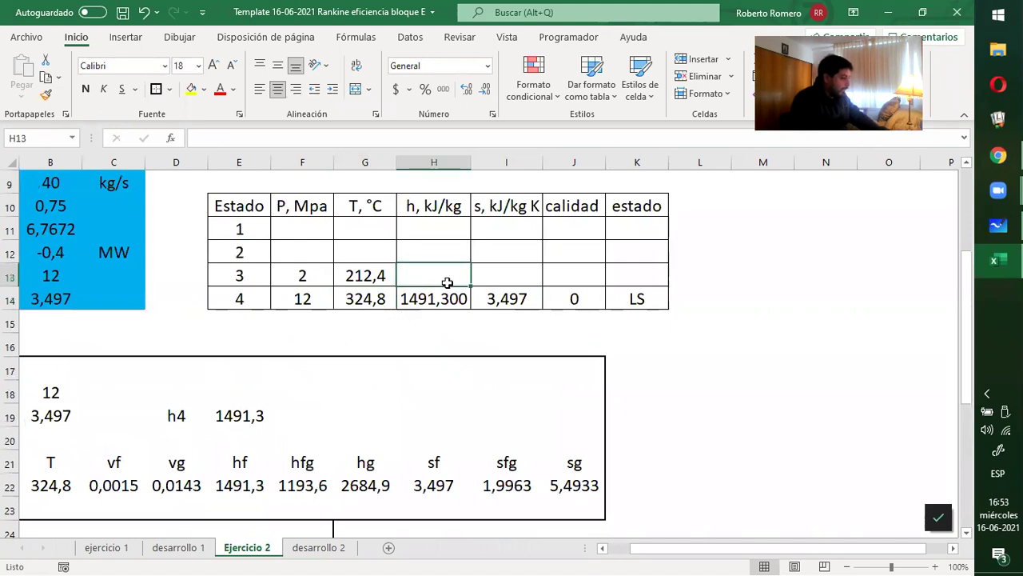
type("=")
scroll(451, 285, "up", 2)
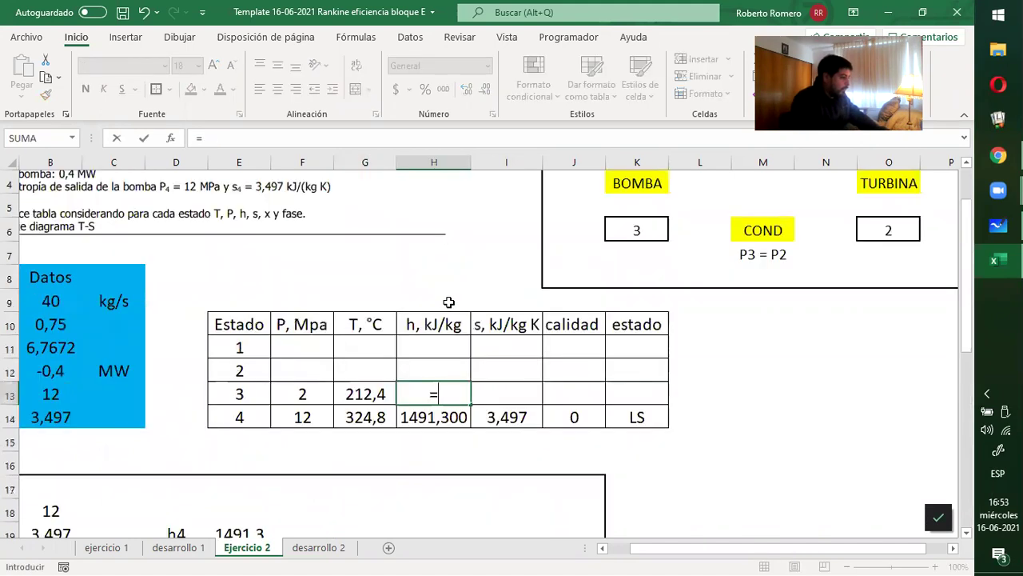
scroll(450, 302, "down", 8)
scroll(450, 301, "up", 2)
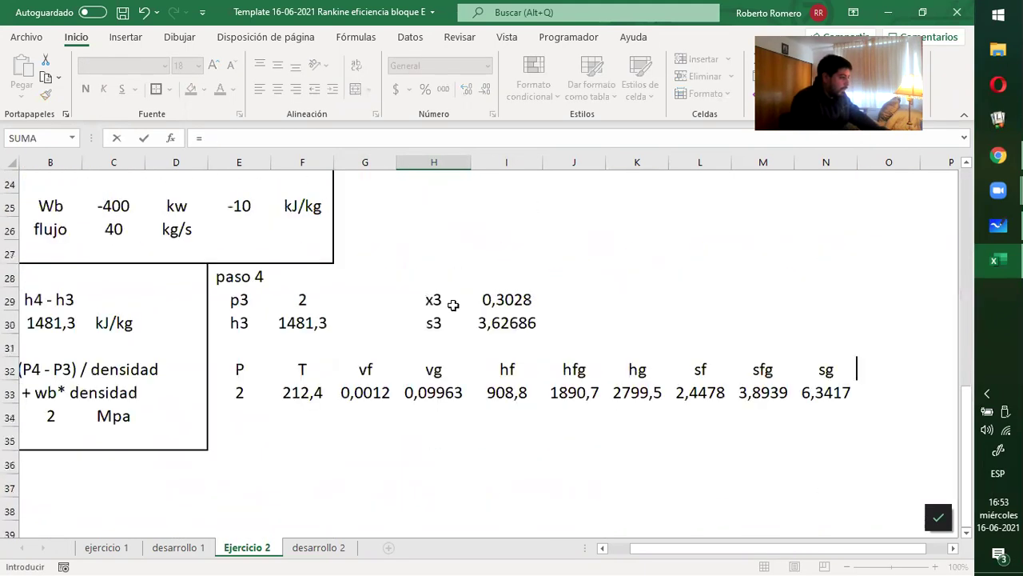
left_click(297, 323)
key("Return")
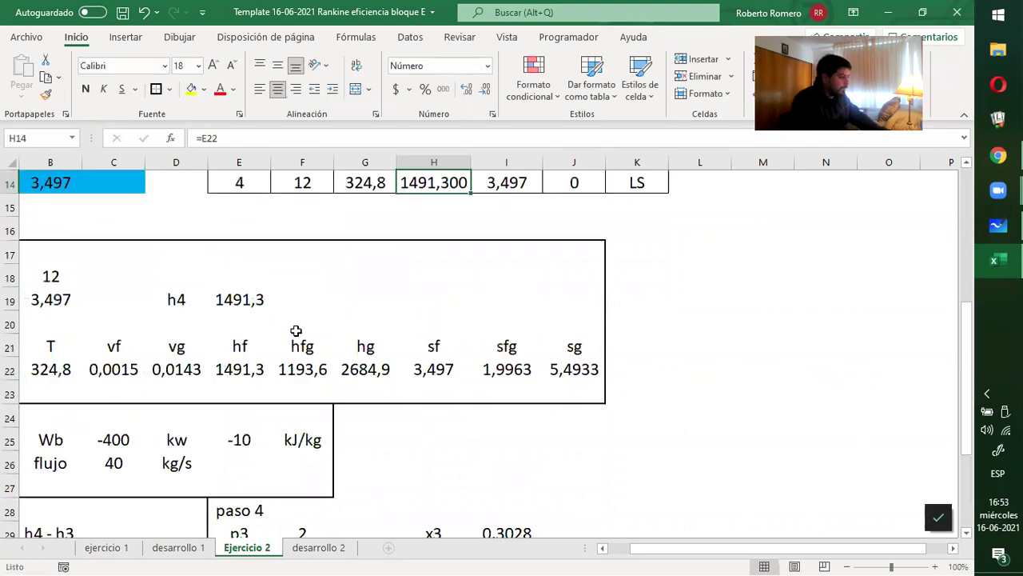
Link the state 3 entropy in I13 of the state table to the s3 value in I30.
scroll(469, 292, "up", 2)
left_click(486, 274)
type("=")
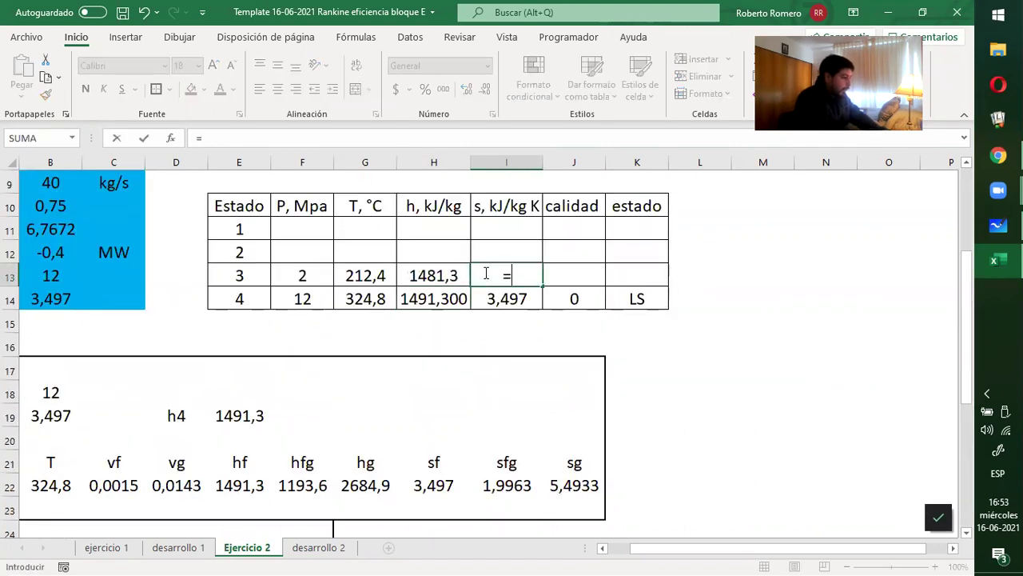
scroll(479, 287, "down", 5)
left_click(514, 328)
key("Return")
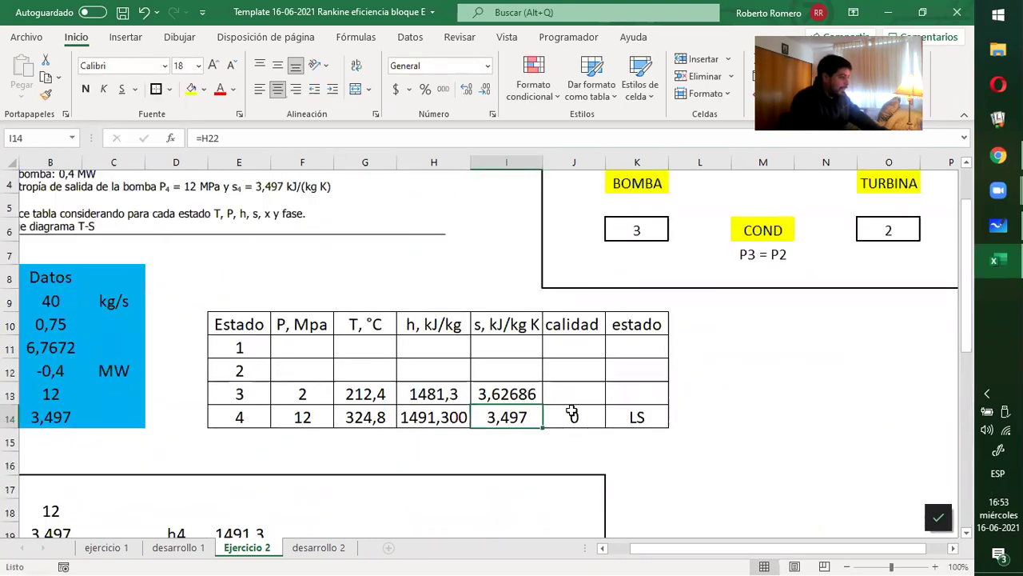
Link the state 3 quality in J13 of the state table to the x3 value in I29.
left_click(573, 396)
type("=")
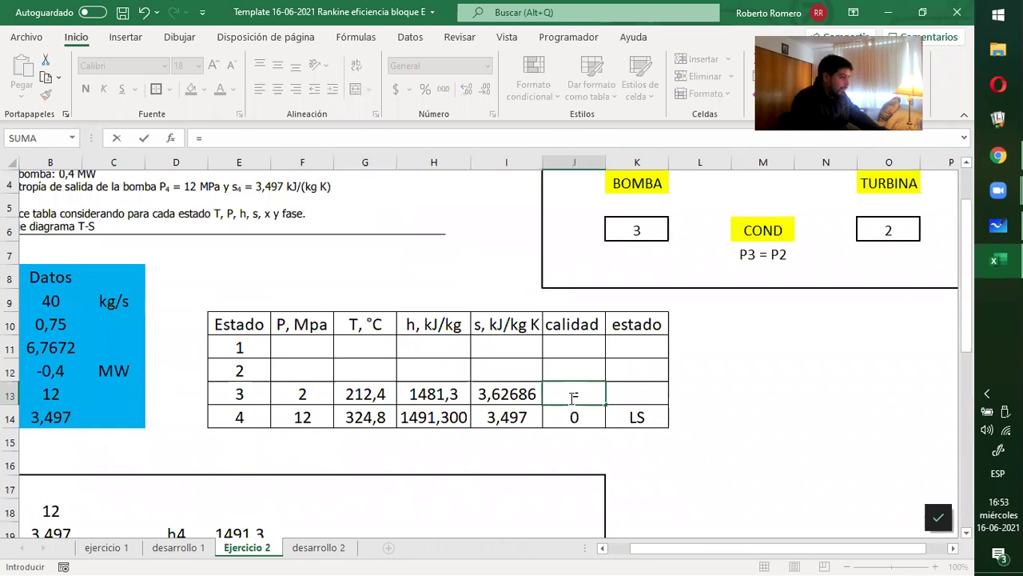
scroll(573, 400, "down", 5)
scroll(570, 413, "down", 2)
left_click(510, 299)
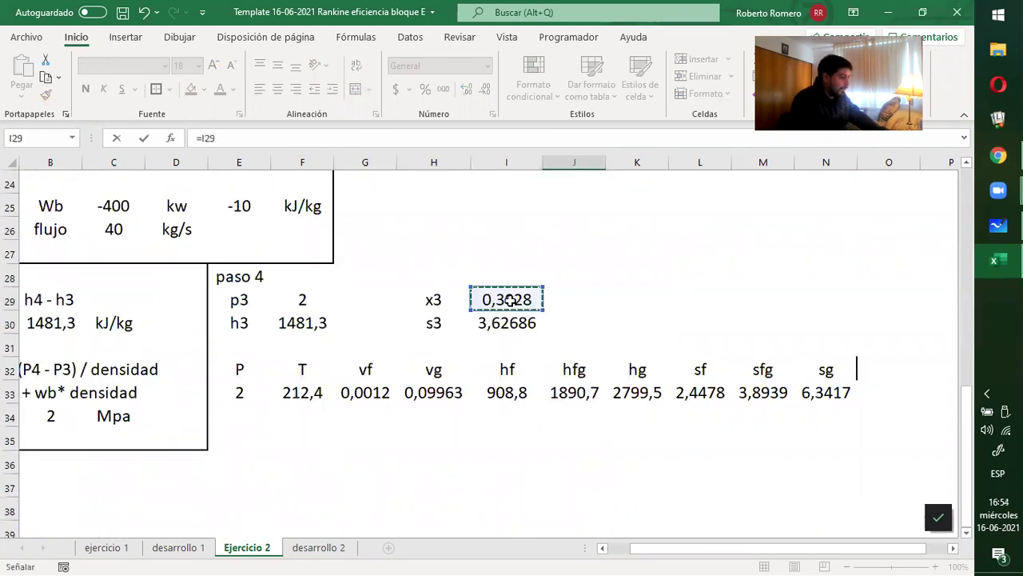
key("Return")
scroll(527, 297, "up", 4)
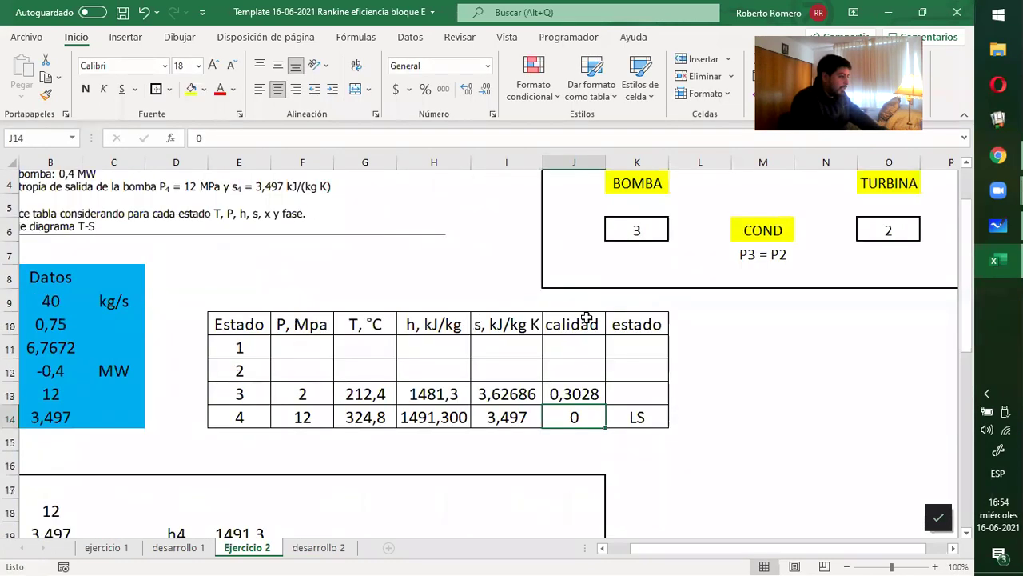
Enter ZM as the state 3 phase in K13 of the state table.
left_click(632, 397)
type("2M")
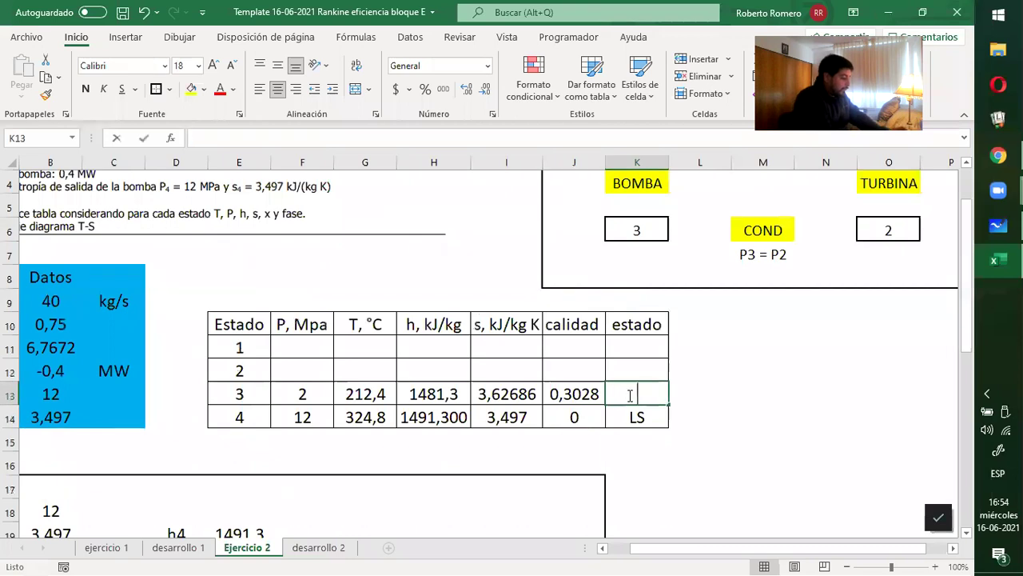
key("Return")
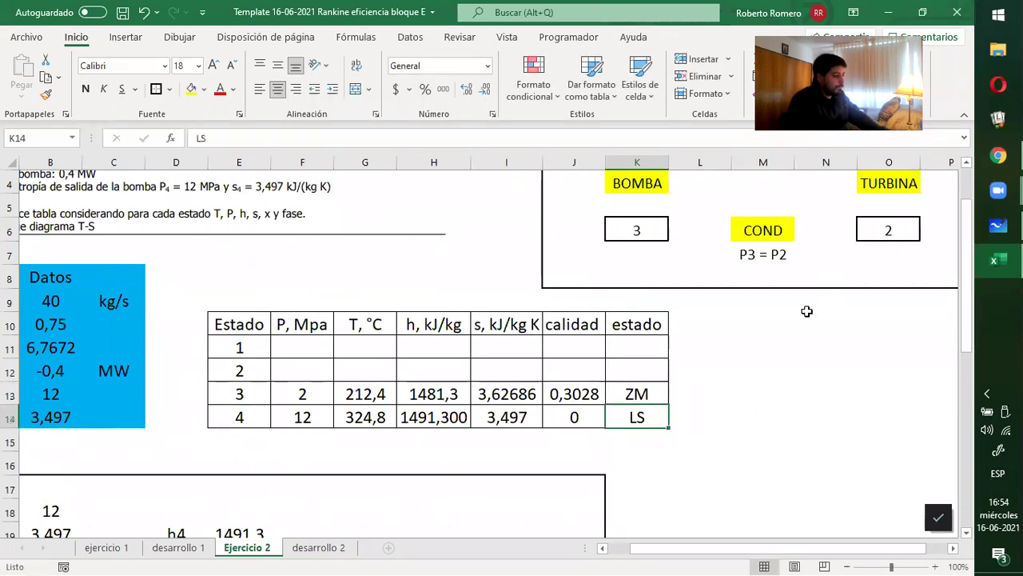
Link the state 2 pressure in F12 to the state 3 pressure in F13.
left_click(316, 370)
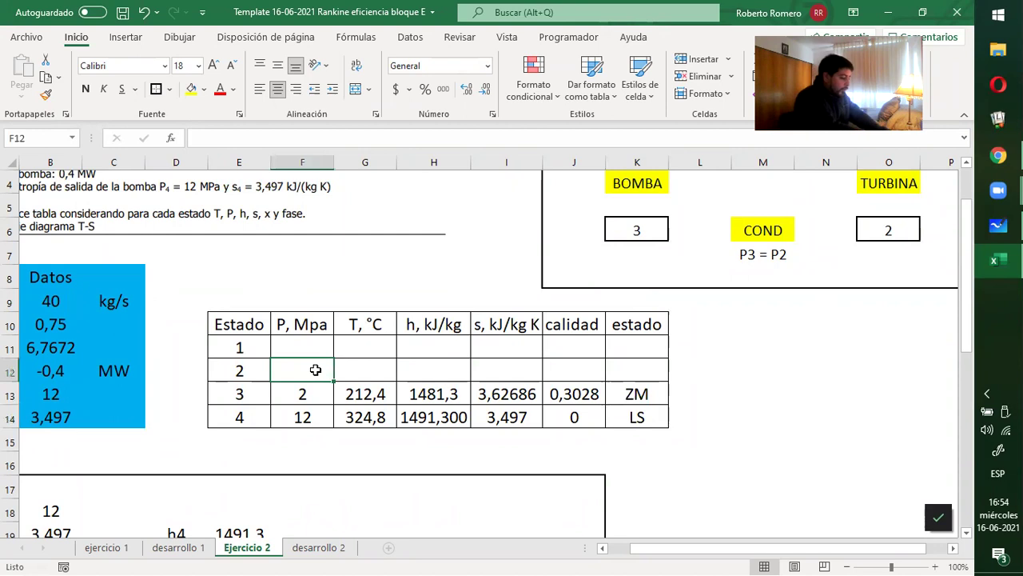
type("=")
key("Down")
key("ctrl+Return")
Link the state 1 pressure in F11 to the state 4 pressure in F14.
key("Up")
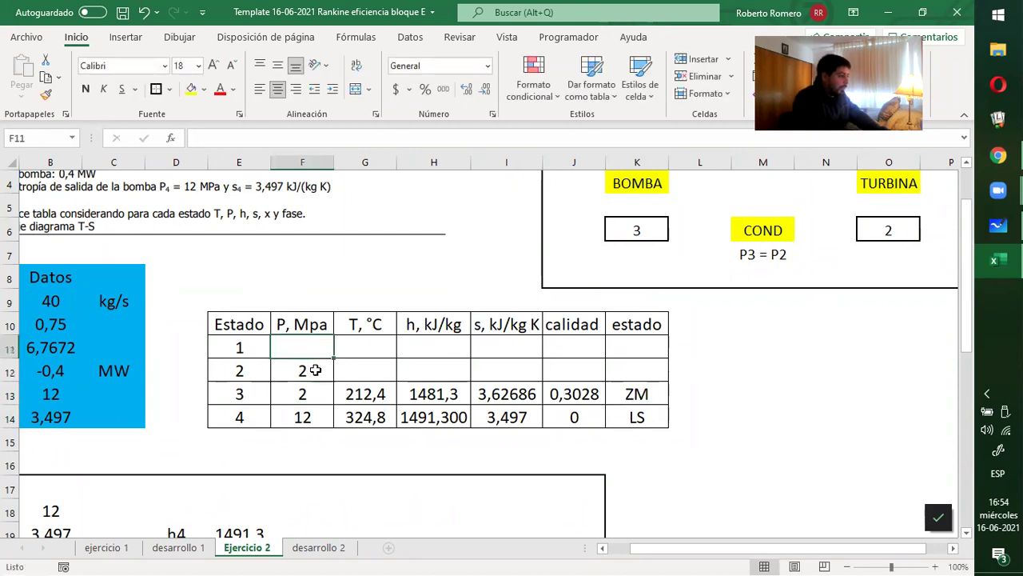
type("=")
key("Down")
key("Down")
key("Down")
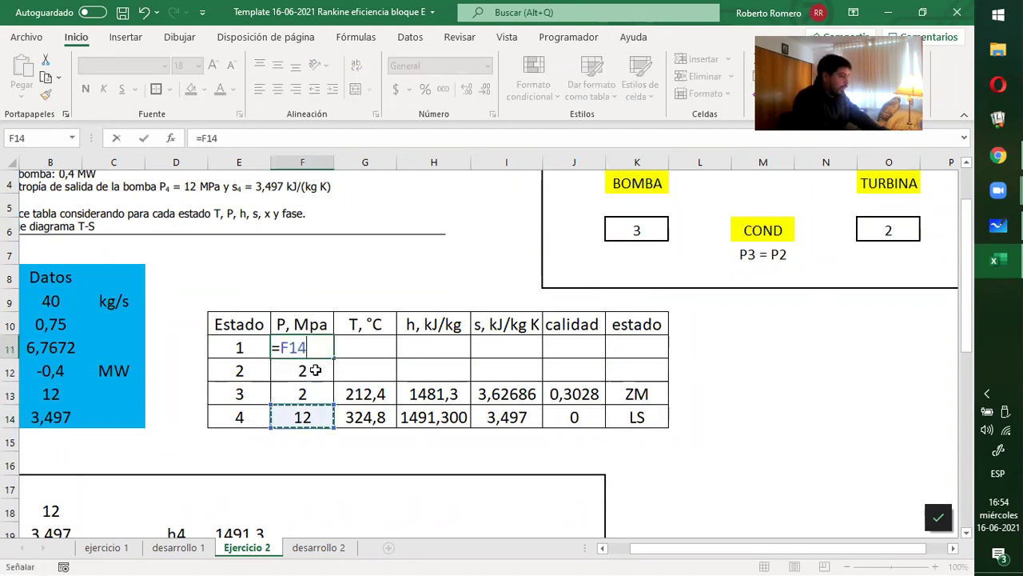
key("Return")
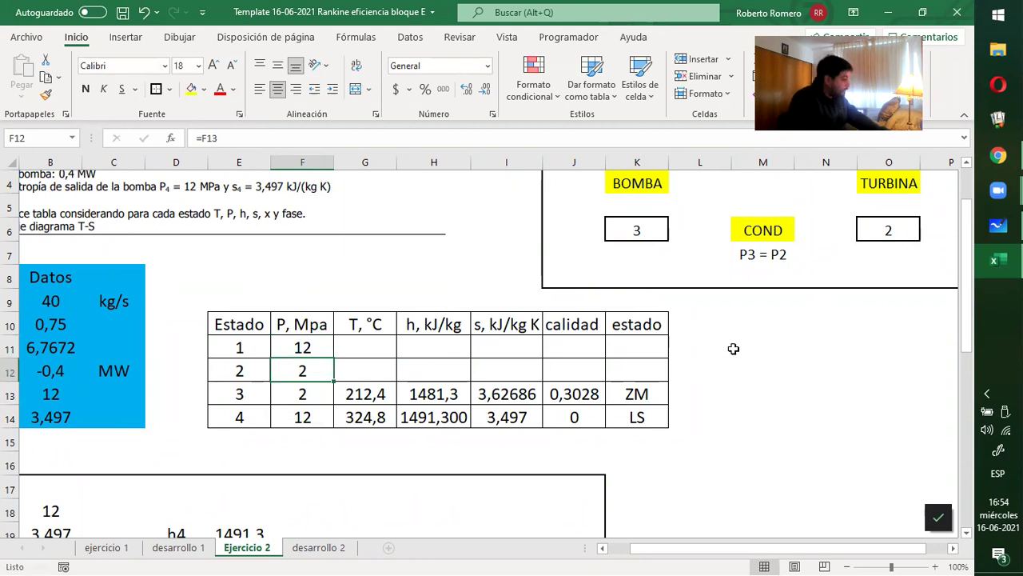
Outline the paso 4 calculation block E28:N35 with an outside border.
left_click(704, 376)
scroll(704, 376, "up", 1)
scroll(703, 375, "down", 5)
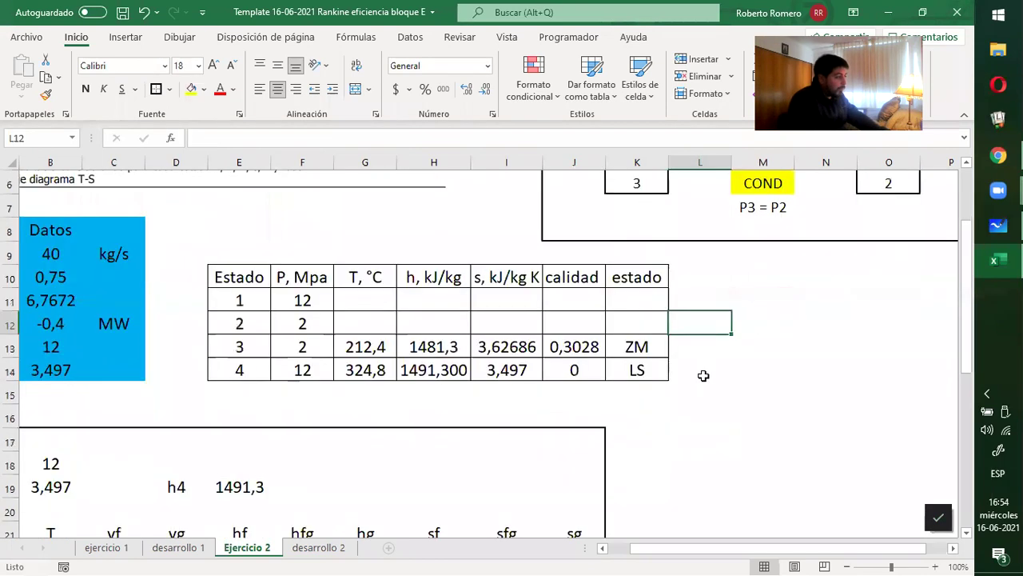
scroll(703, 376, "down", 2)
left_click_drag(239, 352, 851, 515)
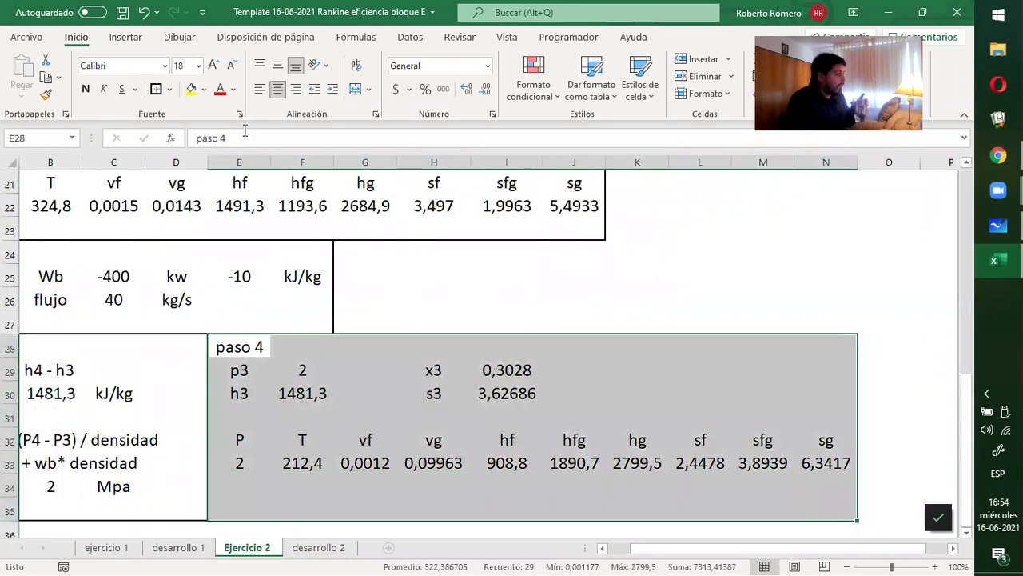
left_click(404, 291)
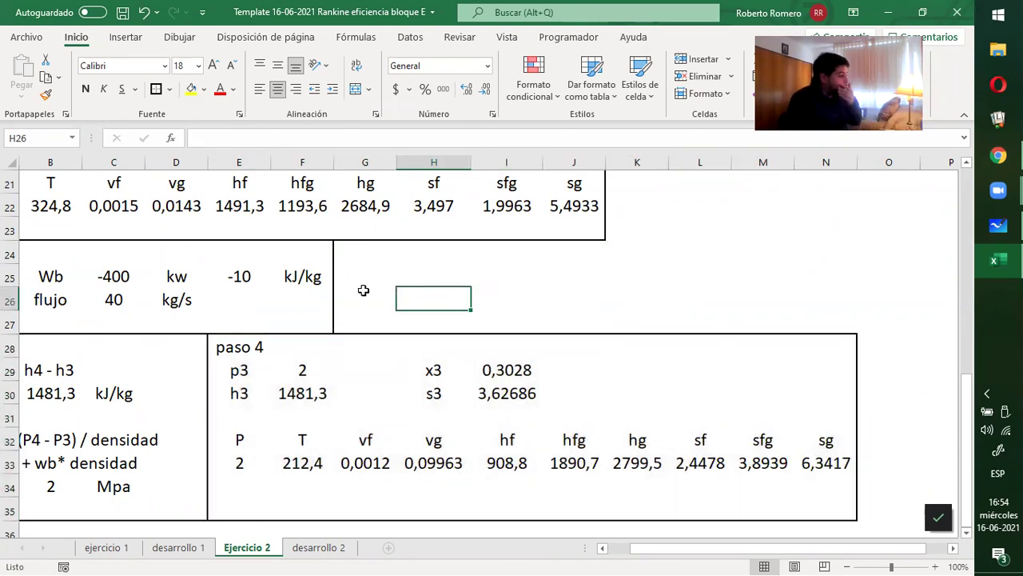
Examine the paso 5 plan on the desarrollo 2 sheet and locate the given s2 in the Datos block of Ejercicio 2.
left_click(304, 547)
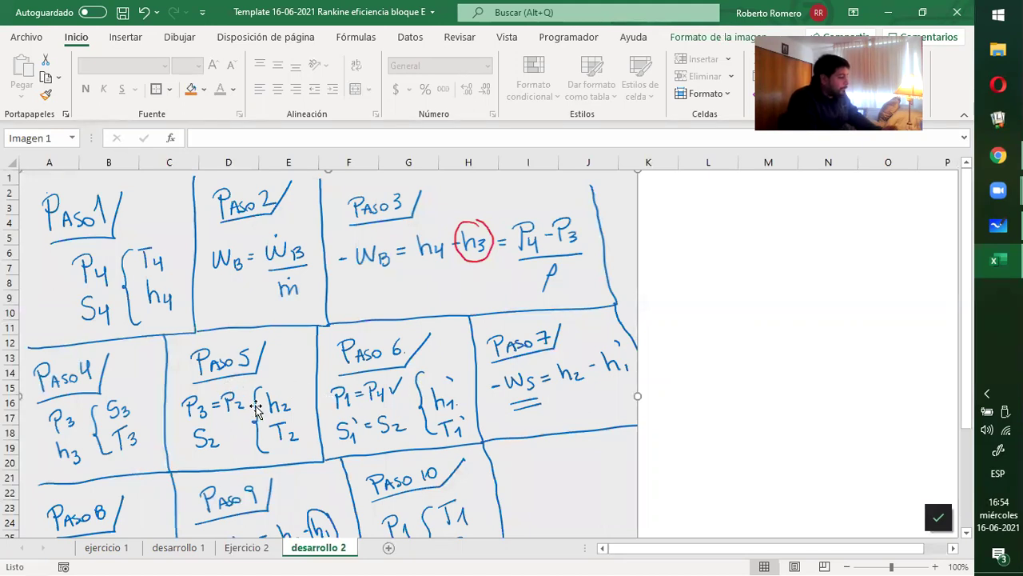
left_click(260, 550)
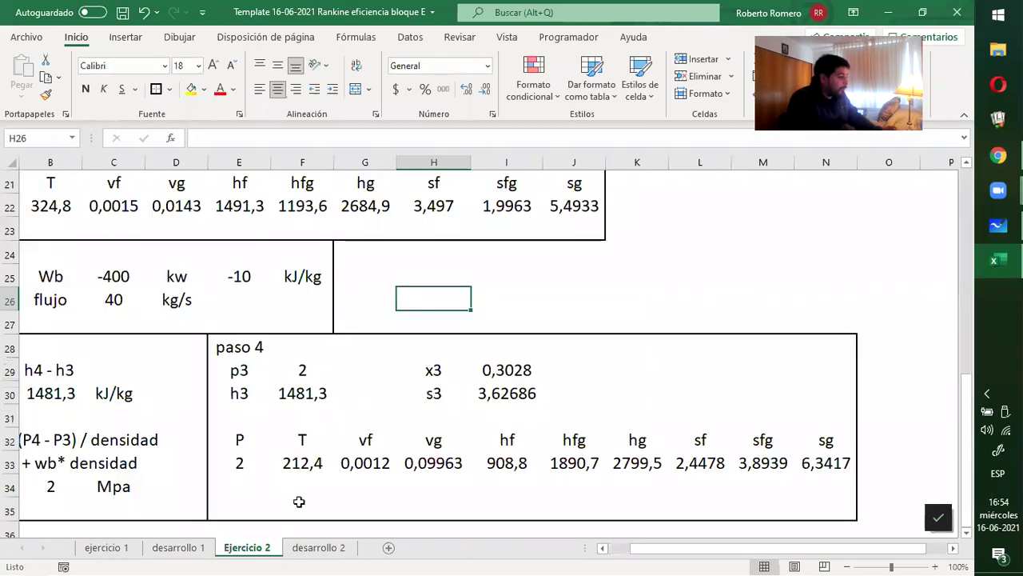
left_click(318, 548)
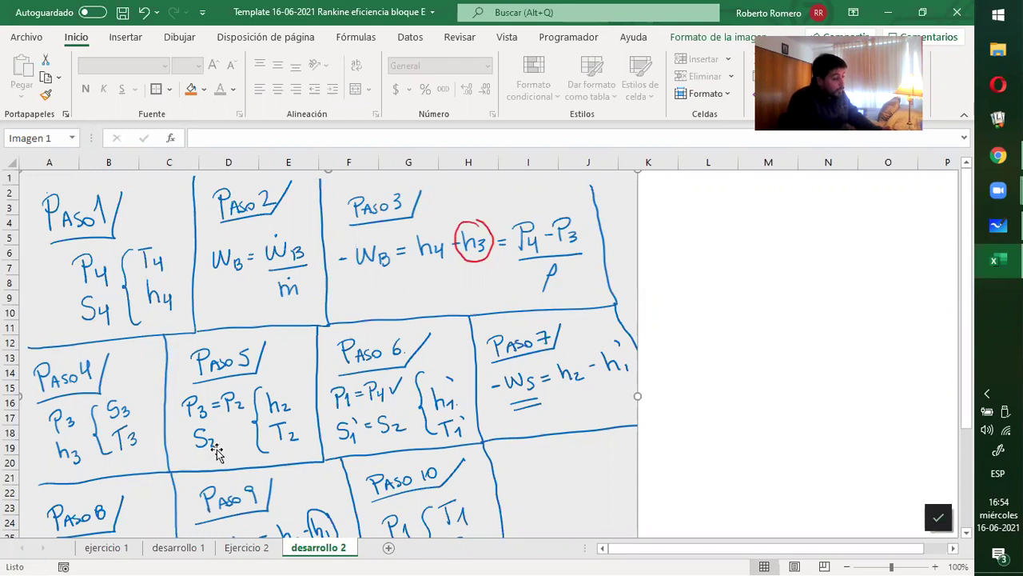
left_click(245, 549)
scroll(108, 417, "up", 5)
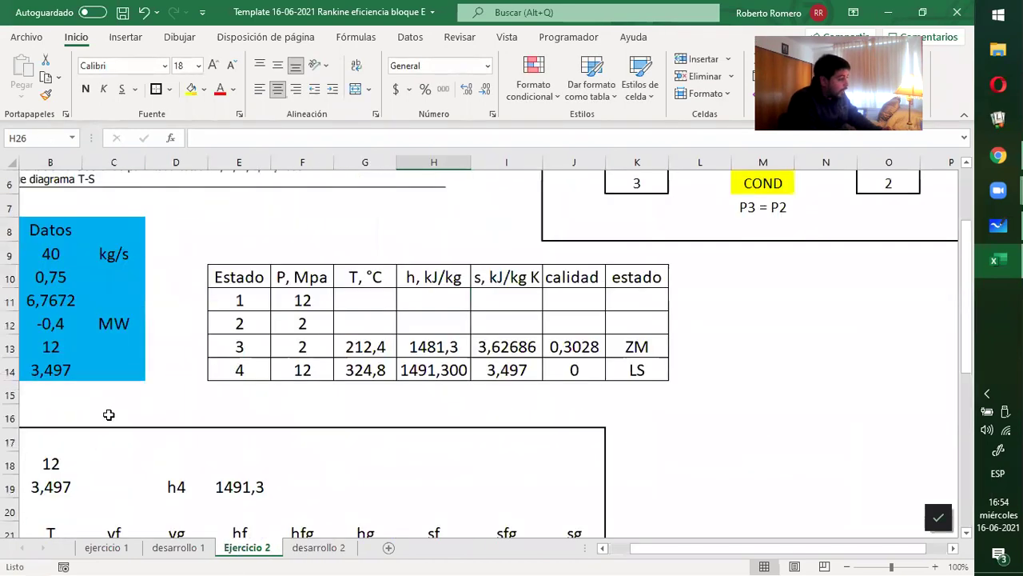
left_click_drag(107, 328, 6, 327)
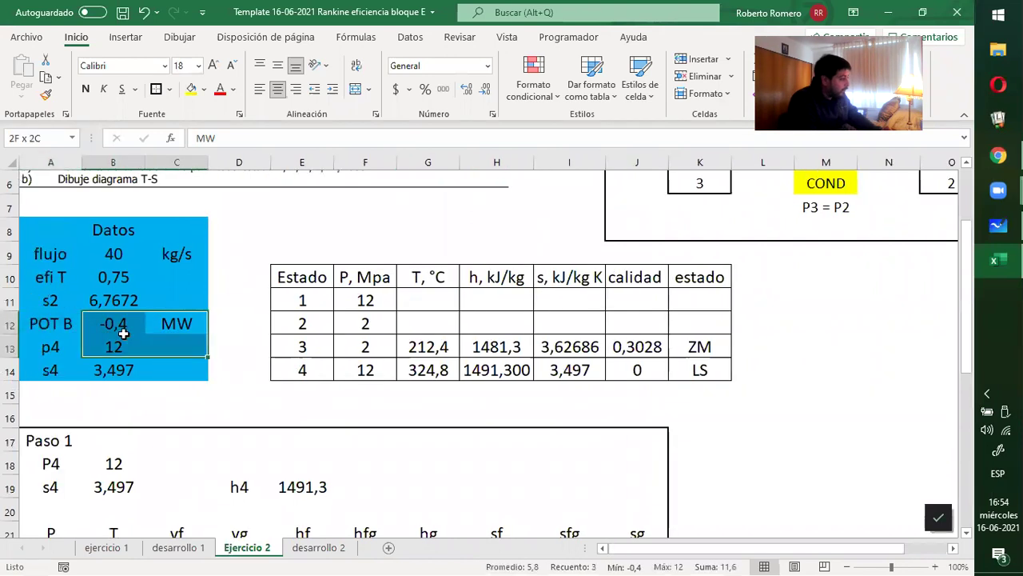
left_click_drag(49, 300, 114, 300)
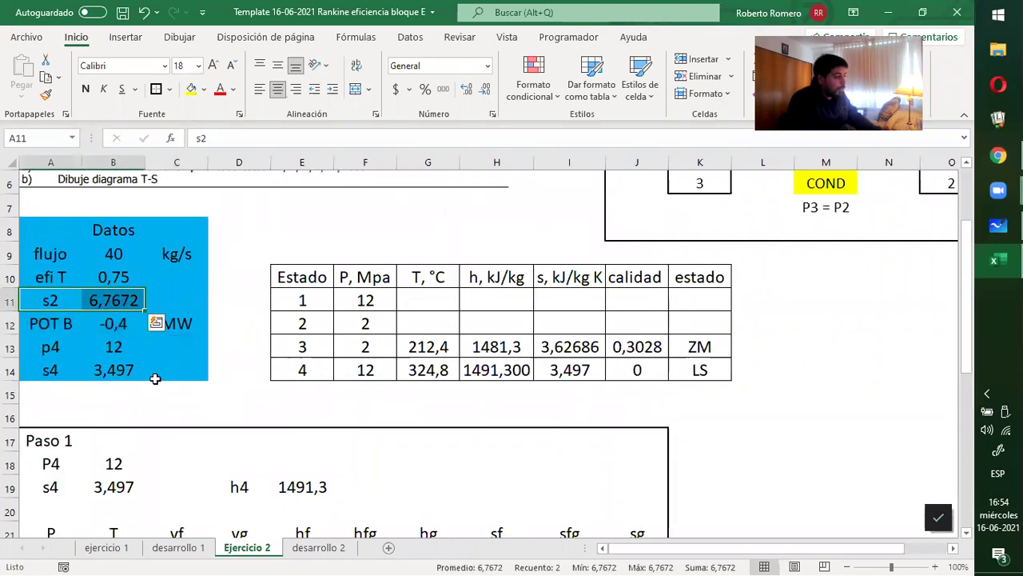
Start a "paso 5" block in A36 and add an s2 row below it, with B37 linked to the Datos value in B11.
scroll(155, 376, "down", 8)
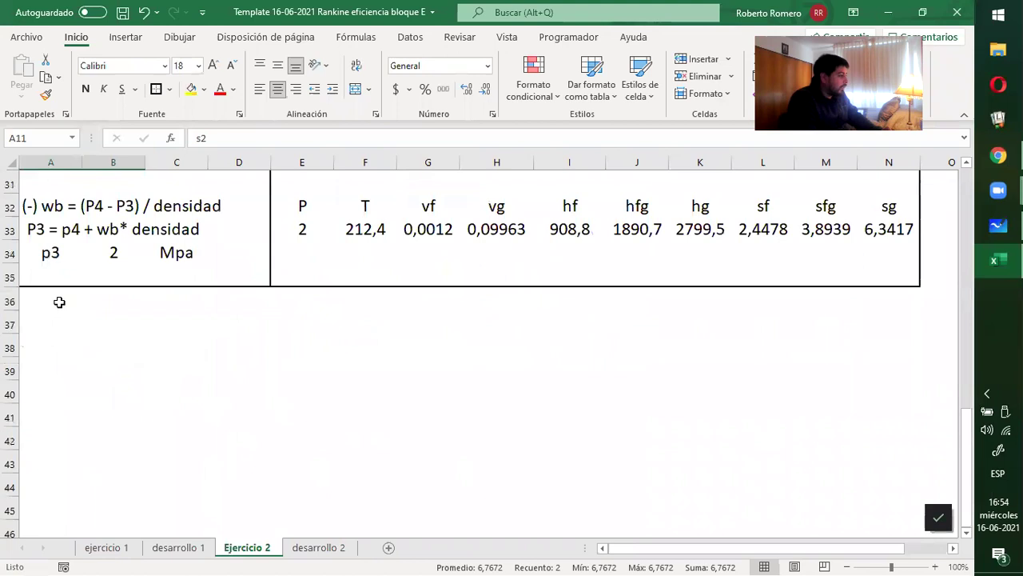
left_click(59, 301)
type("paso 5")
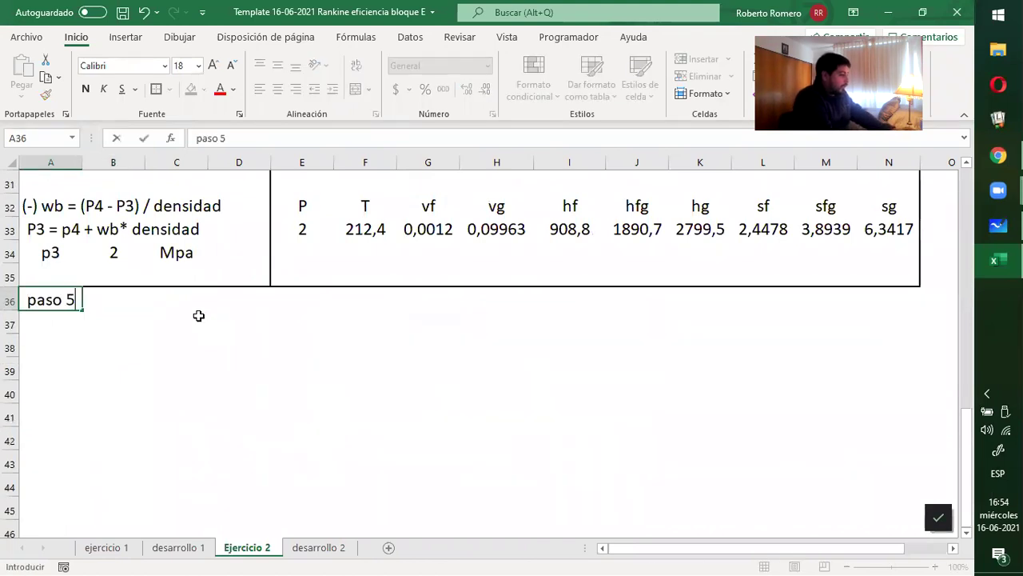
key("Return")
type("s2")
key("Tab")
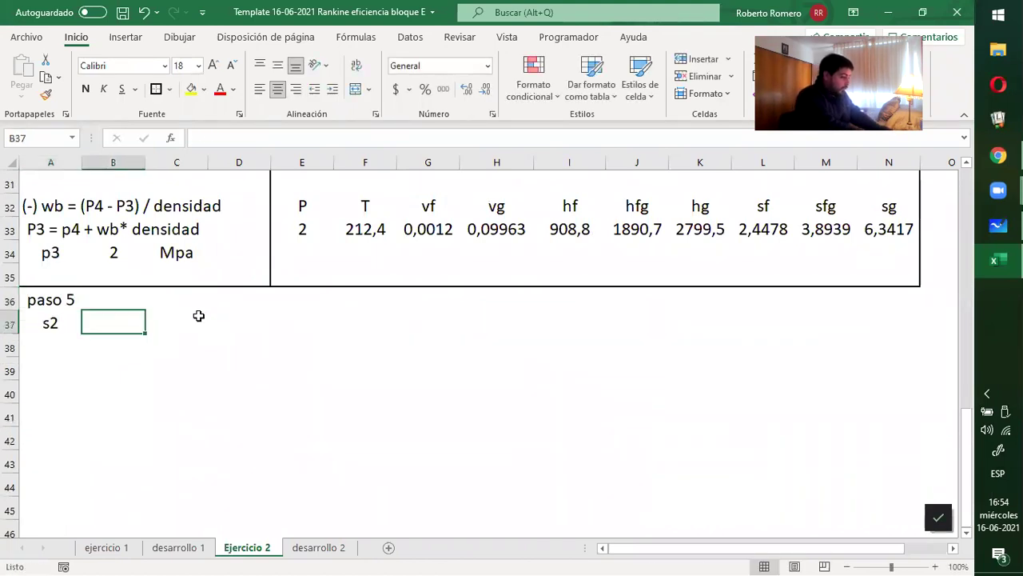
type("=")
scroll(126, 303, "up", 8)
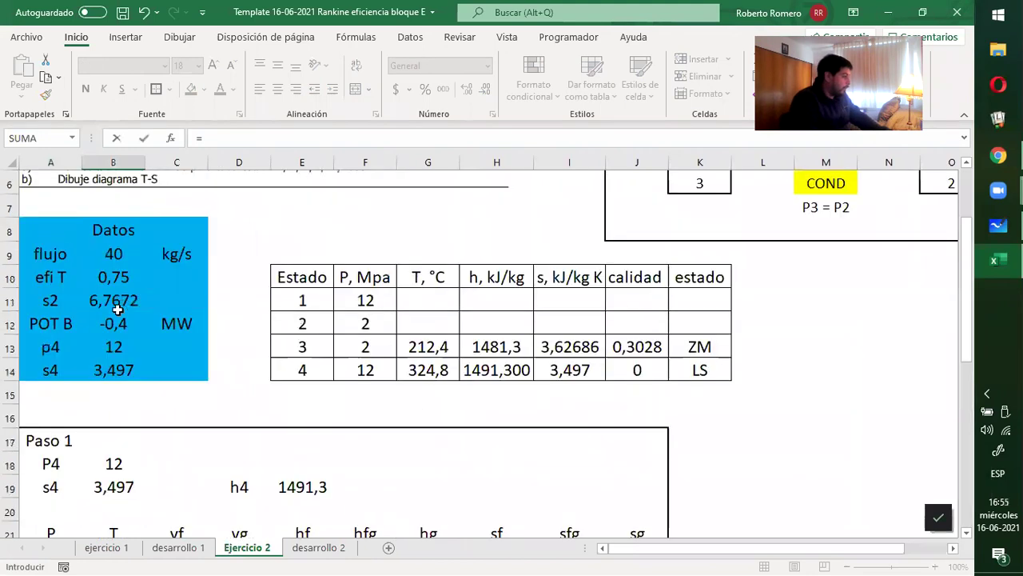
left_click(113, 300)
key("Return")
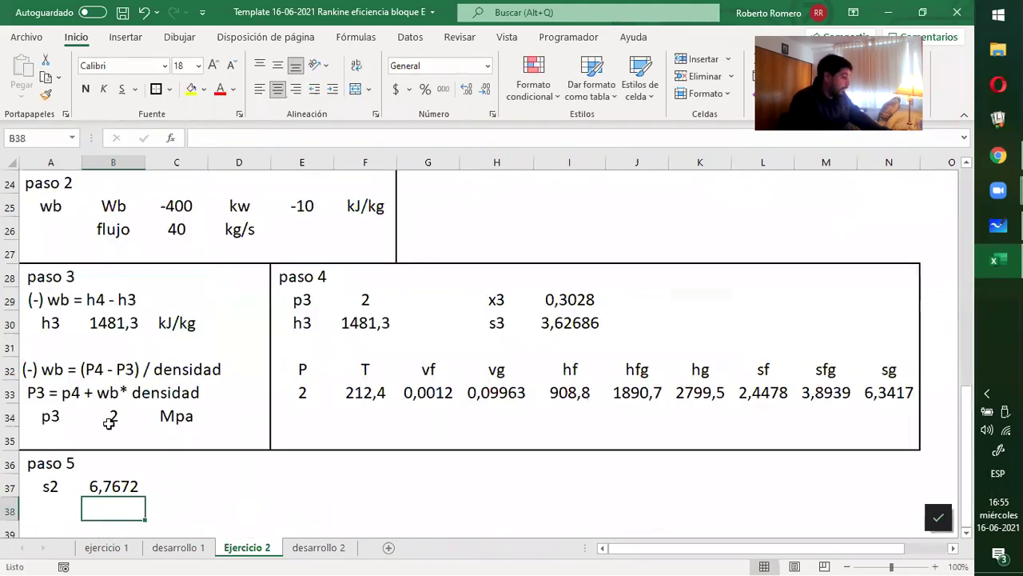
Add the label p2 in A38 and link its value in B38 to the p3 pressure in F29.
key("Left")
type("p2")
key("Tab")
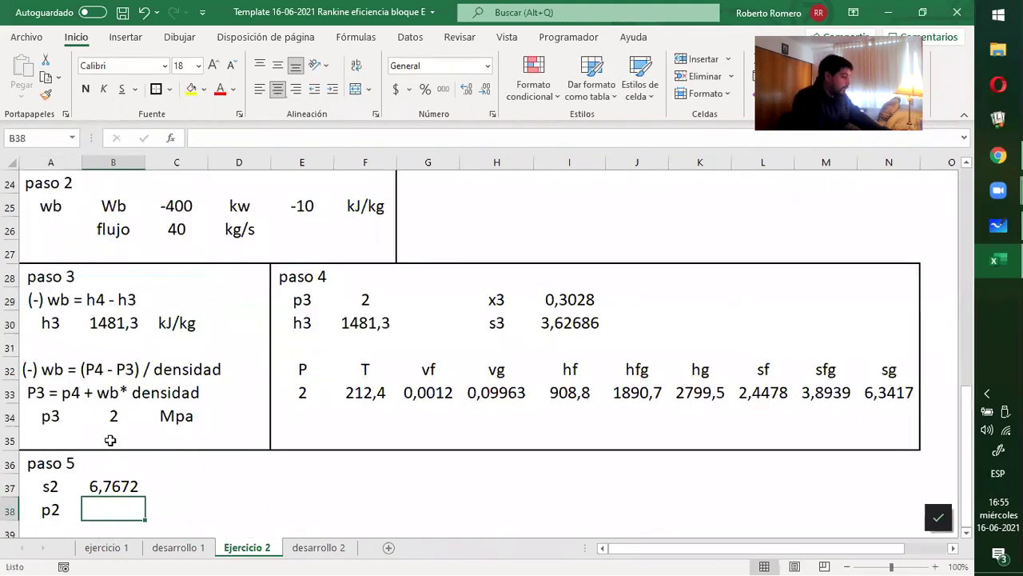
type("=")
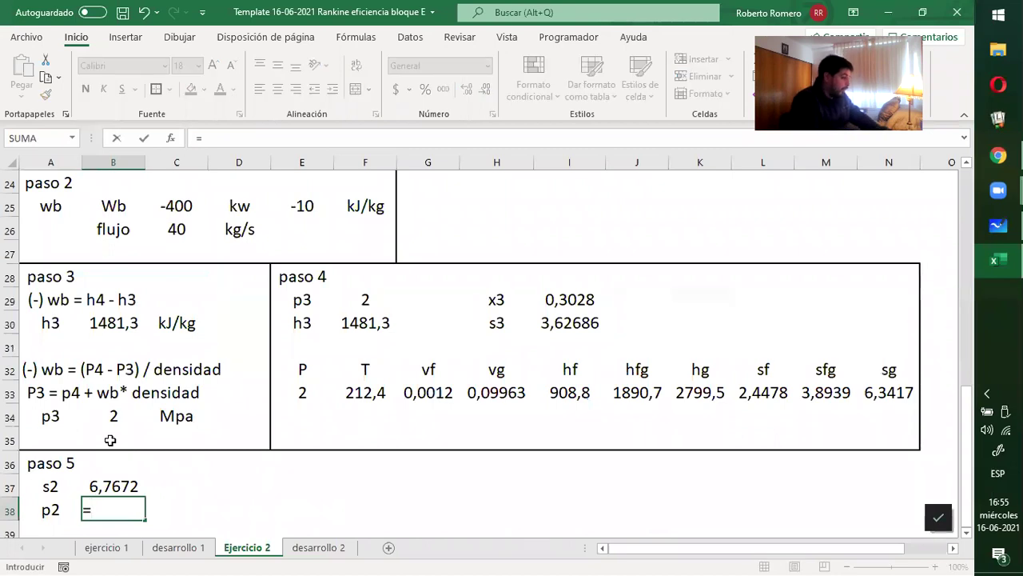
left_click(352, 302)
key("Return")
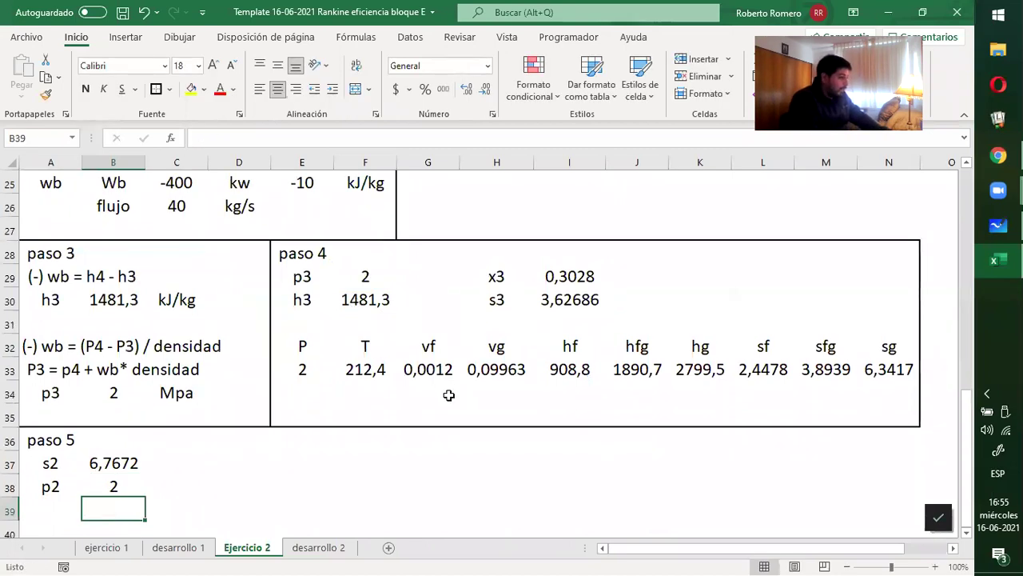
Compare the paso 5 entropy s2 with the saturated vapor entropy sg in N33, and review the cycle diagram and state table.
left_click(875, 379)
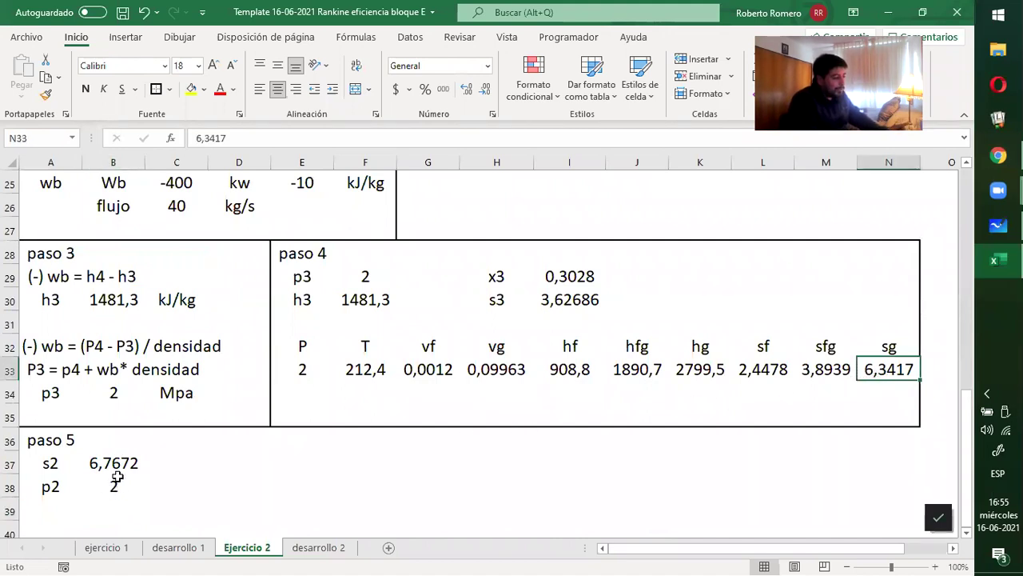
scroll(439, 462, "up", 8)
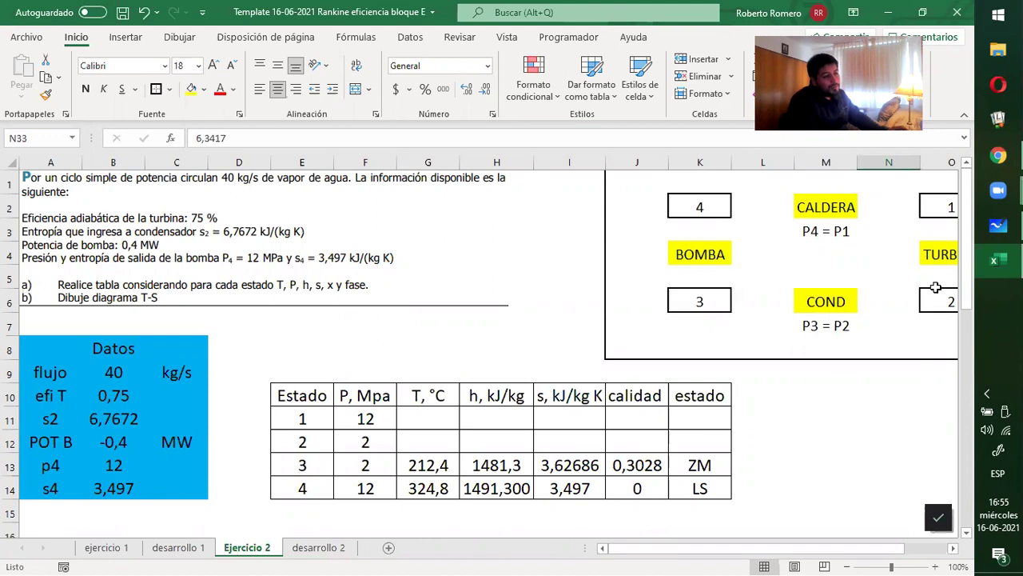
scroll(503, 328, "down", 10)
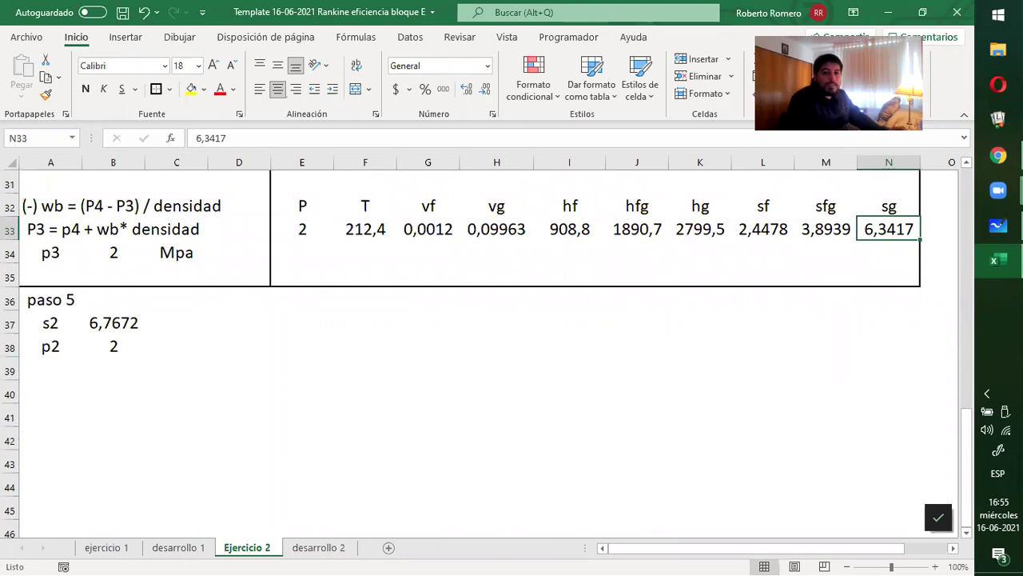
Paste the captured steam-table excerpt for the 300 column at D37, beside the paso 5 inputs.
key("alt+Tab")
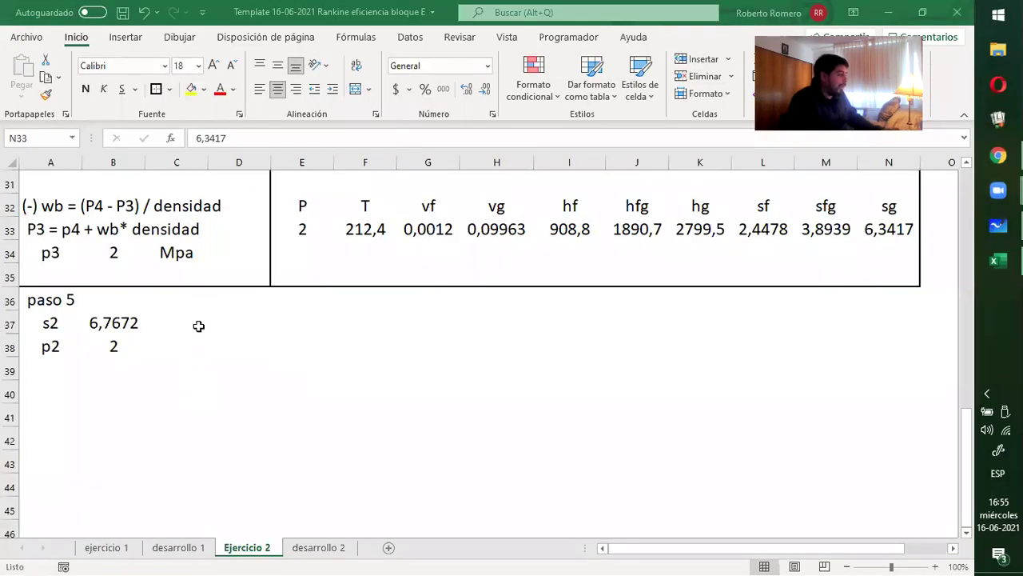
left_click(198, 326)
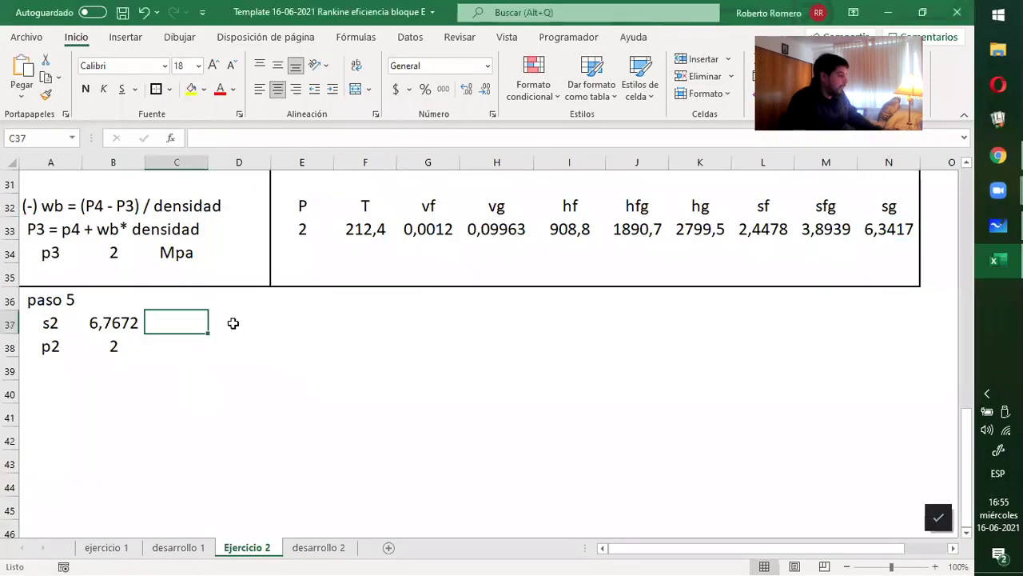
left_click(230, 322)
key("ctrl+v")
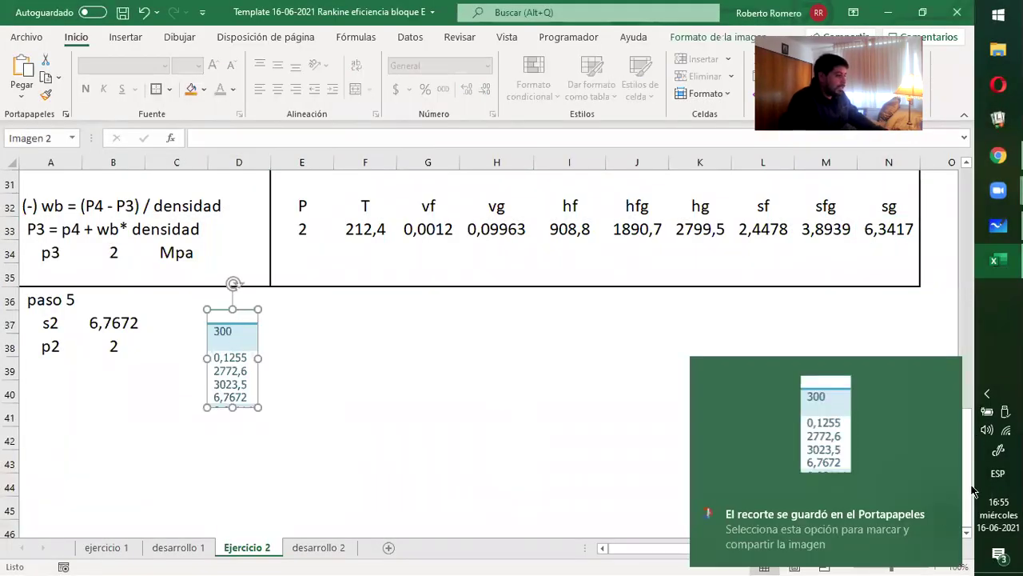
left_click(921, 506)
left_click(360, 434)
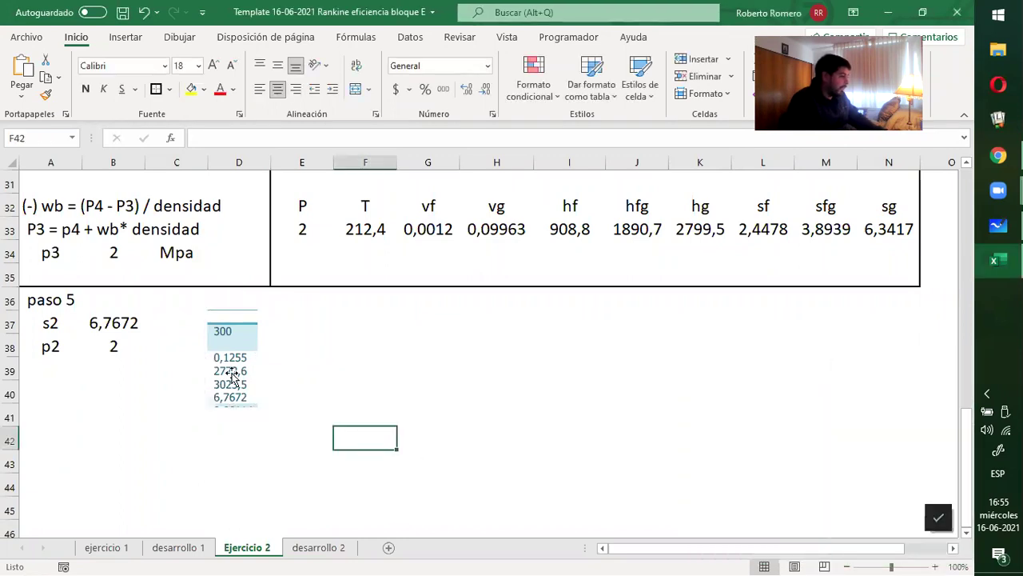
Add an h2 row to the paso 5 block, with the label in A39 and the value 3023,5 in B39.
left_click(38, 370)
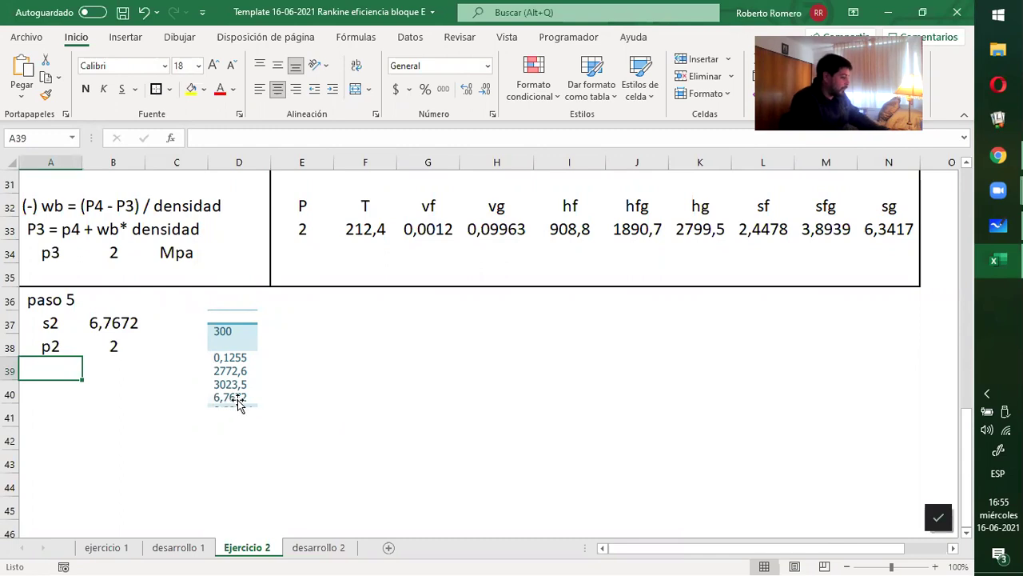
type("h2")
key("Tab")
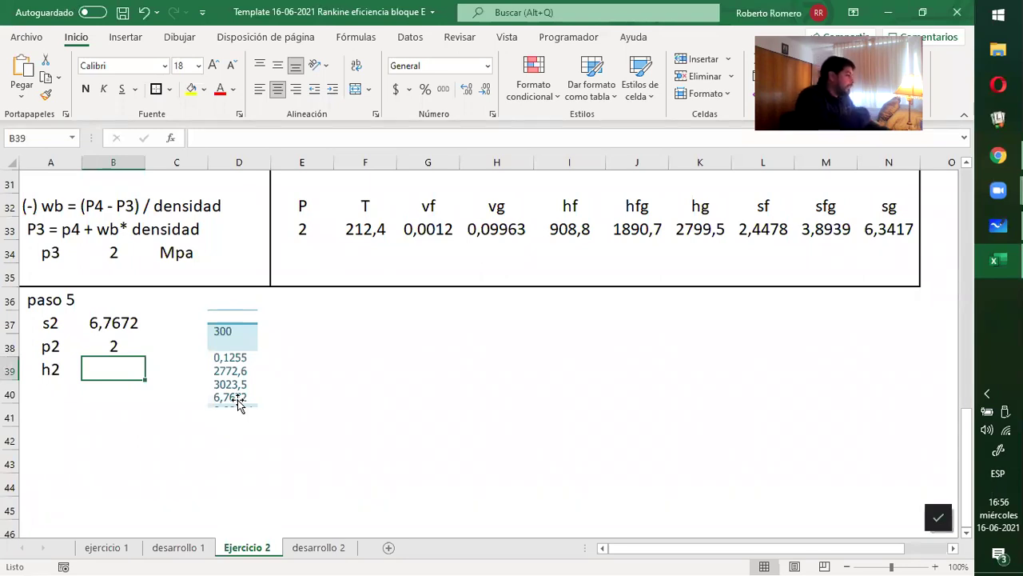
type("3023")
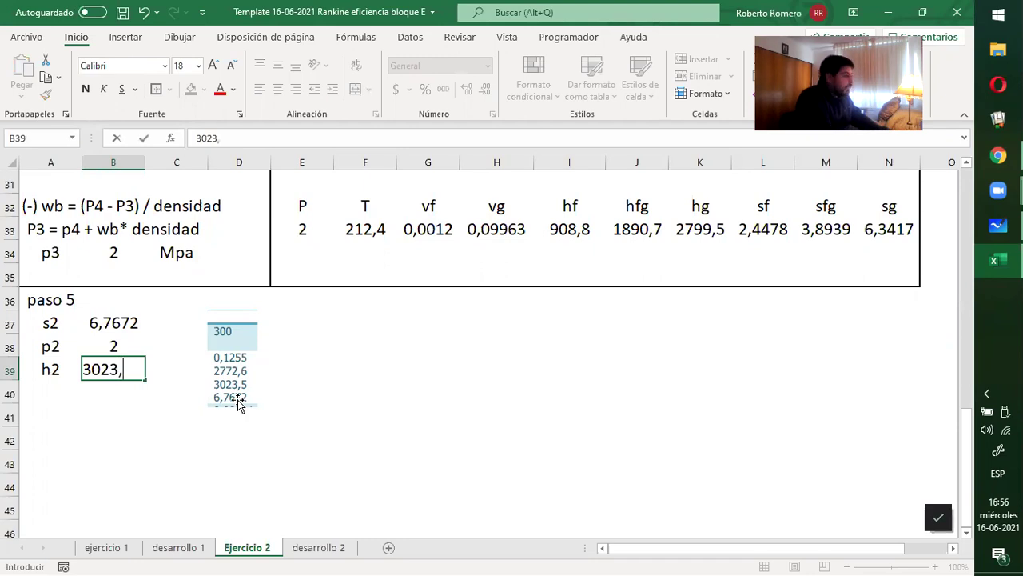
type(",5")
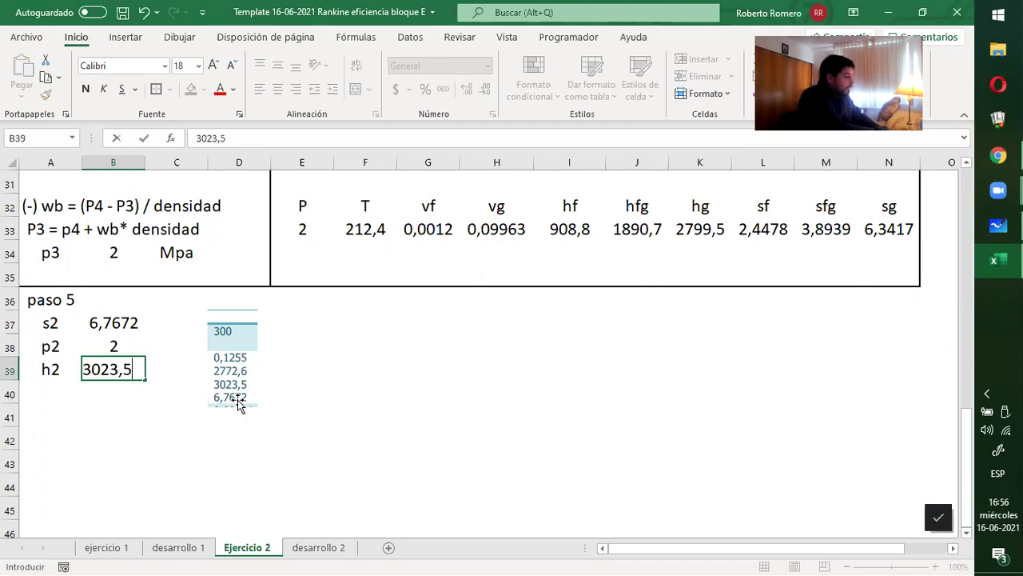
key("Return")
Replace the pasted table excerpt with a wider capture showing the 2 MPa row labels and the 250 and 300 columns, placed beside paso 5.
left_click(238, 359)
key("Delete")
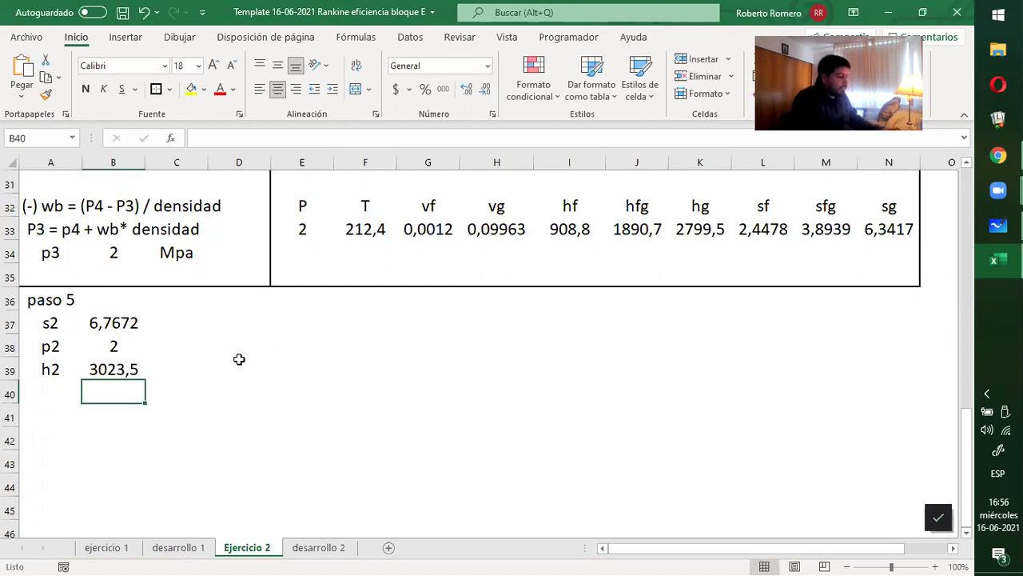
key("super+shift+s")
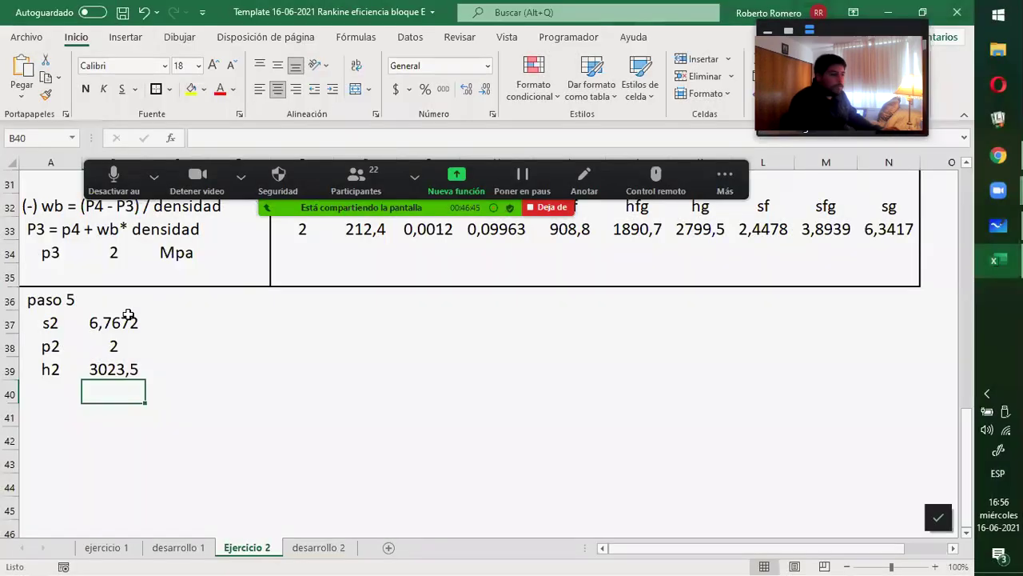
left_click(210, 322)
key("ctrl+v")
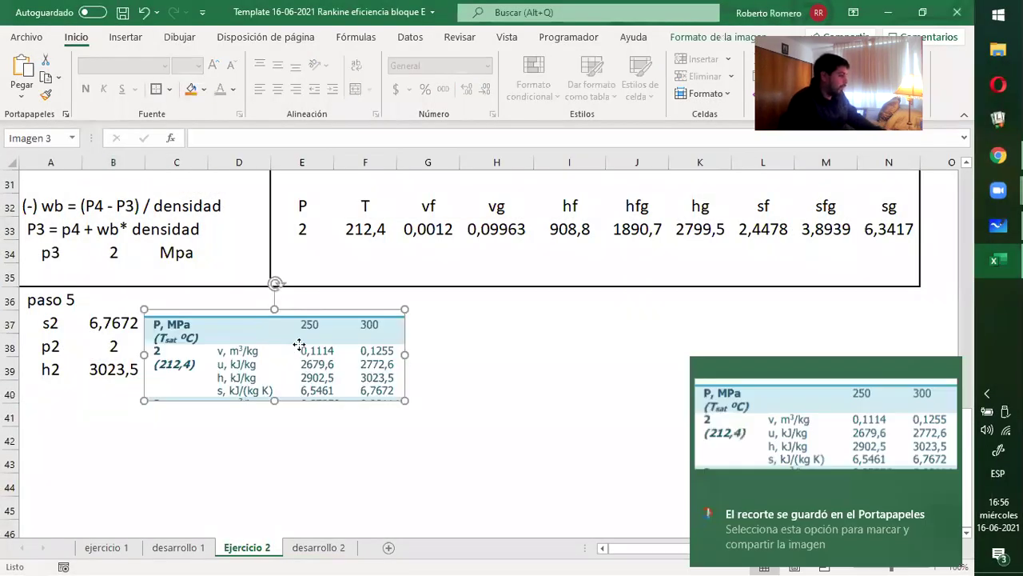
left_click_drag(254, 340, 292, 332)
left_click(302, 437)
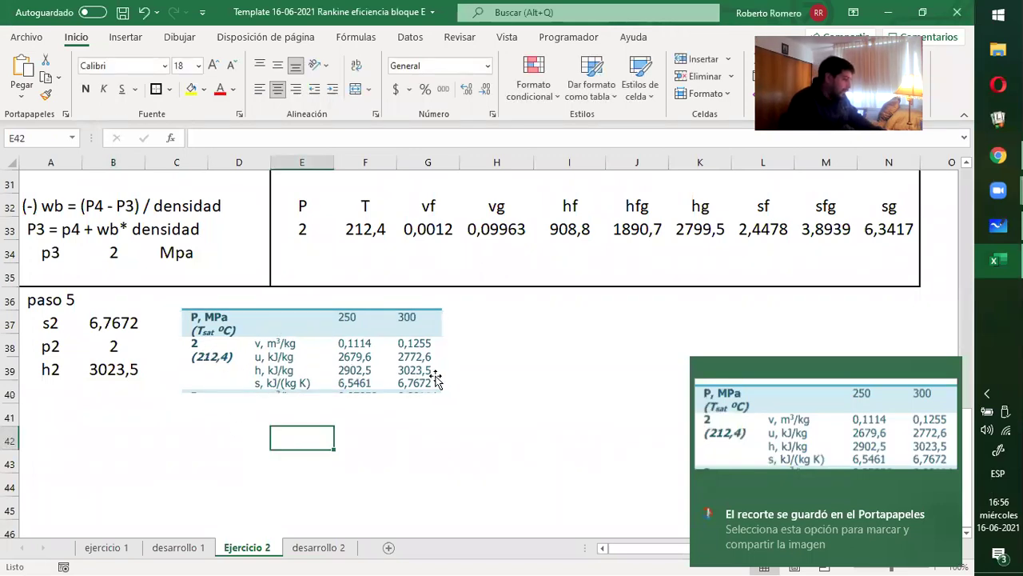
Add a t2 row to the paso 5 block, with the label in A40 and the value 300 in B40.
left_click(60, 390)
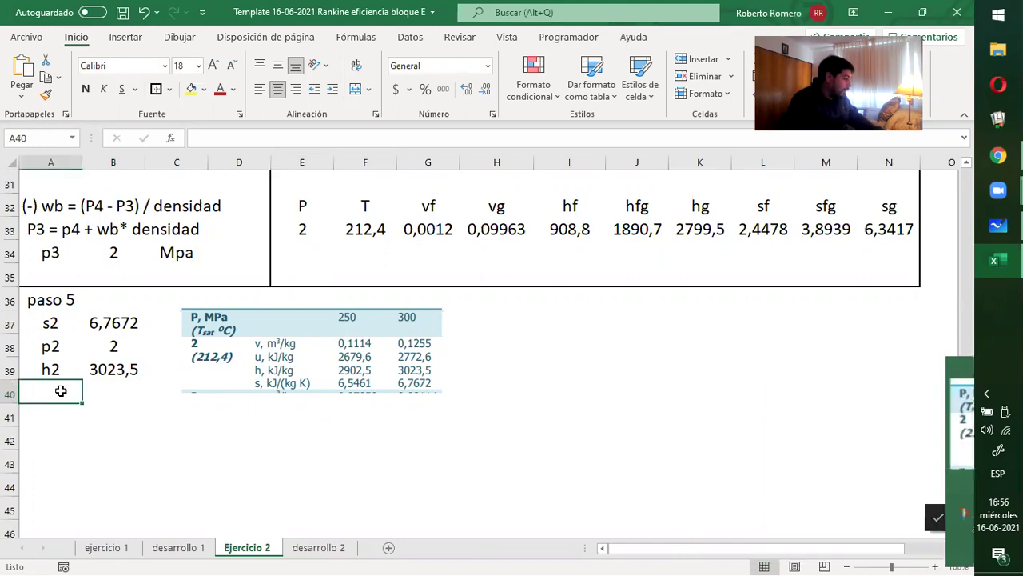
type("t2")
left_click(128, 390)
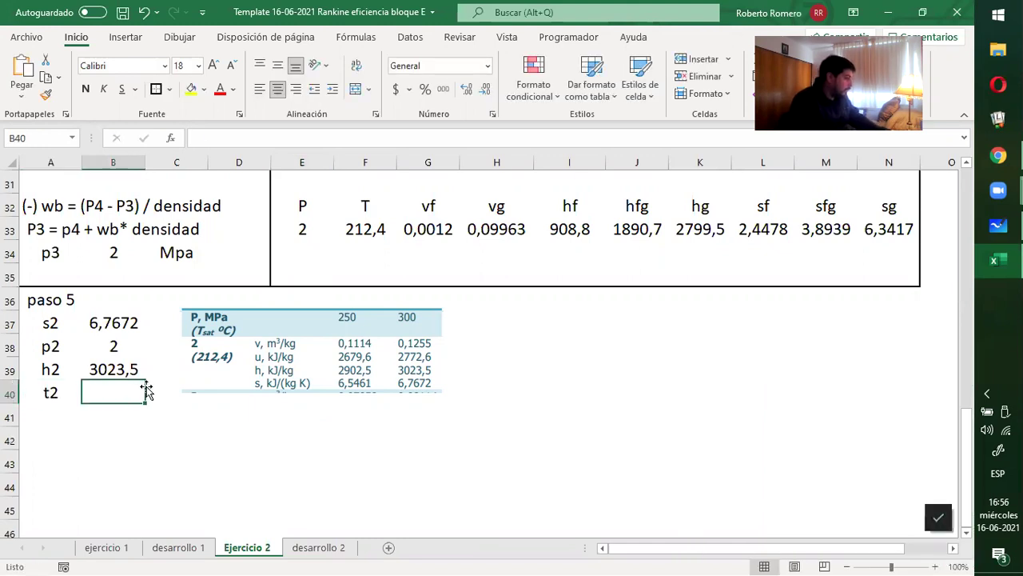
type("300")
key("Return")
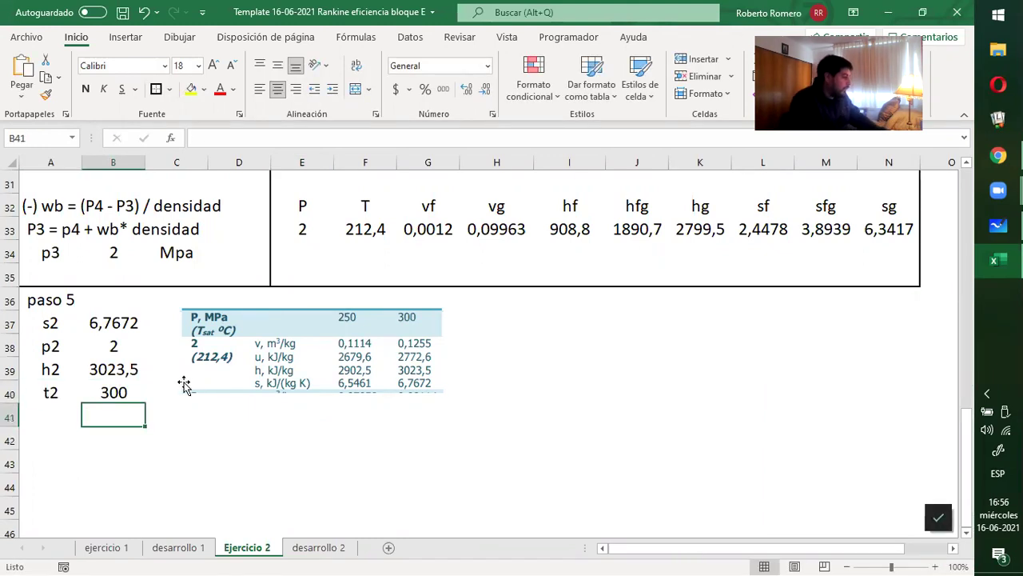
Enter 300 as the state 2 temperature in the state table and link its enthalpy to h2 in B39.
scroll(188, 384, "up", 2)
scroll(192, 383, "up", 7)
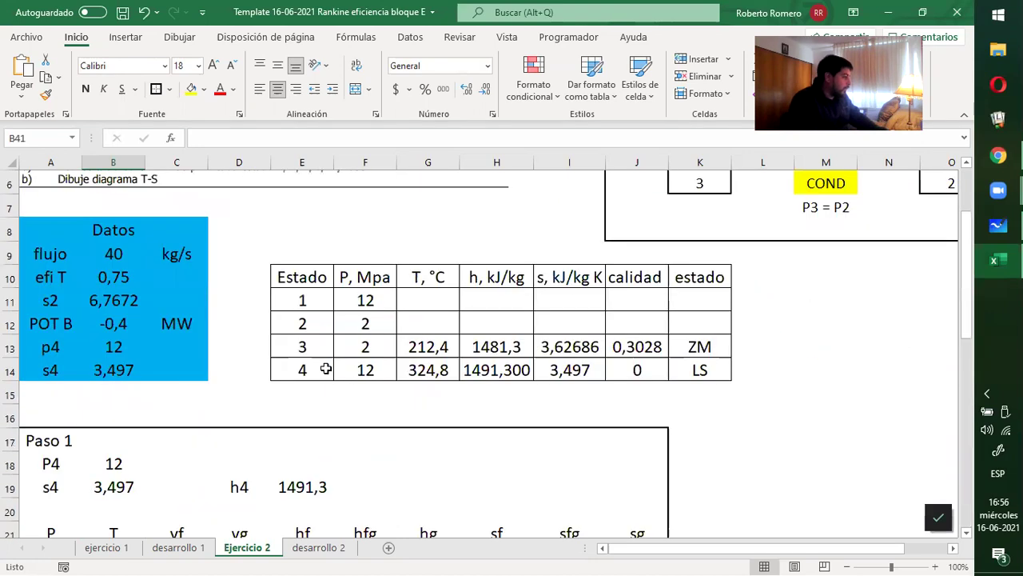
left_click(442, 321)
type("300")
key("Tab")
type("=")
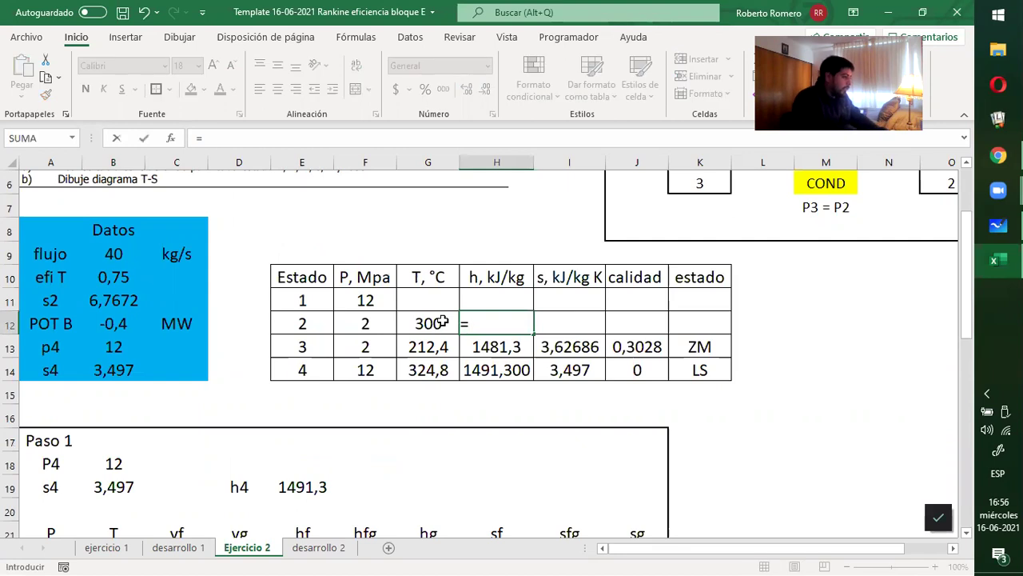
scroll(168, 392, "down", 7)
left_click(114, 486)
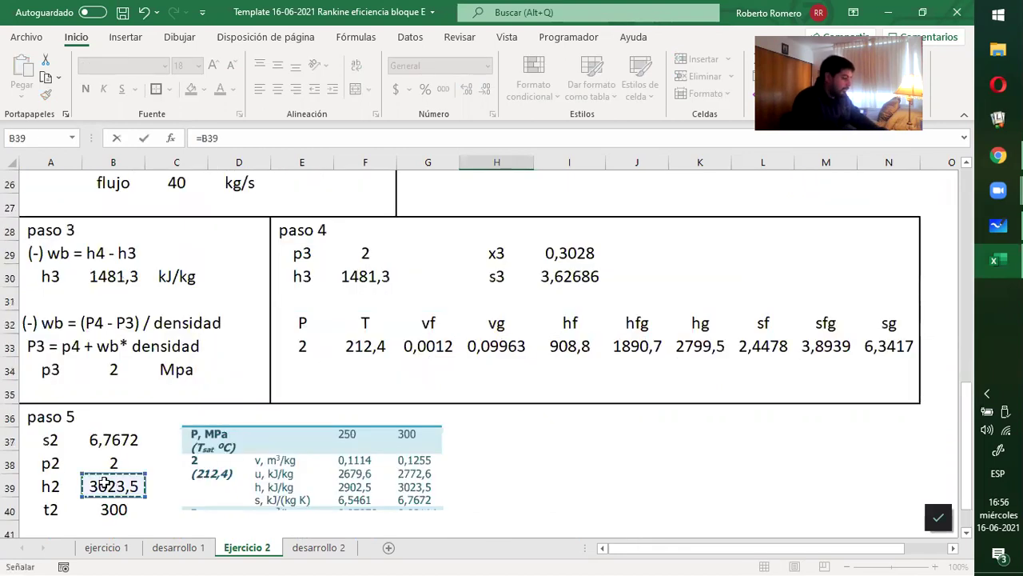
key("Return")
Link the state 2 entropy in I12 of the state table to the paso 5 s2 value.
scroll(301, 439, "up", 4)
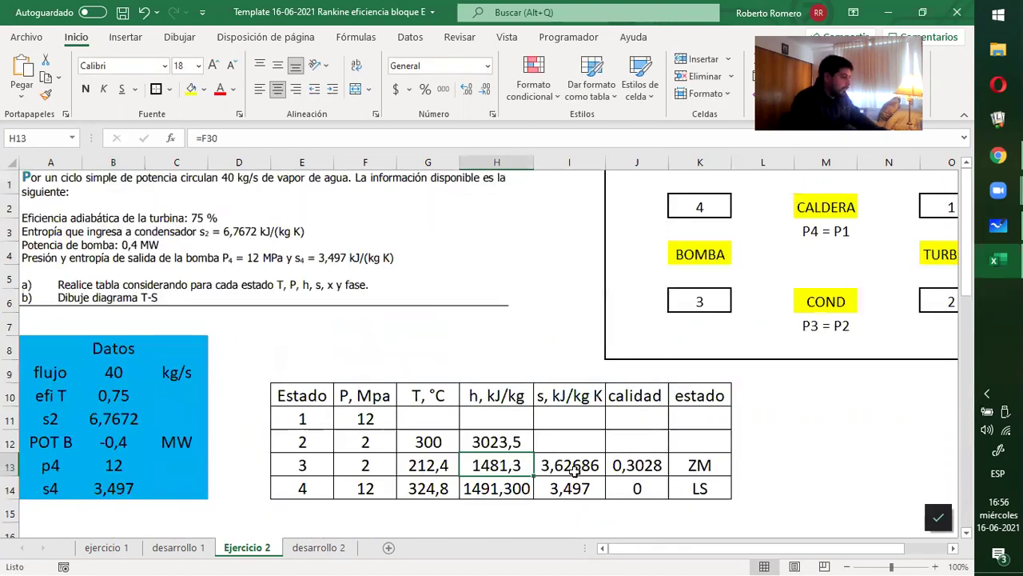
left_click(578, 442)
type("=")
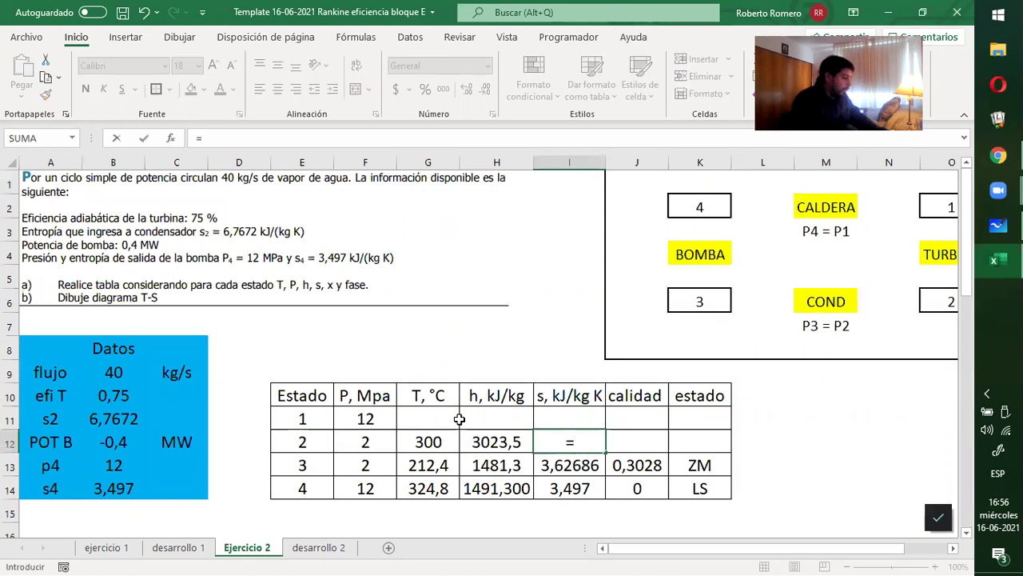
scroll(290, 418, "down", 8)
left_click(102, 444)
key("Return")
scroll(269, 434, "up", 2)
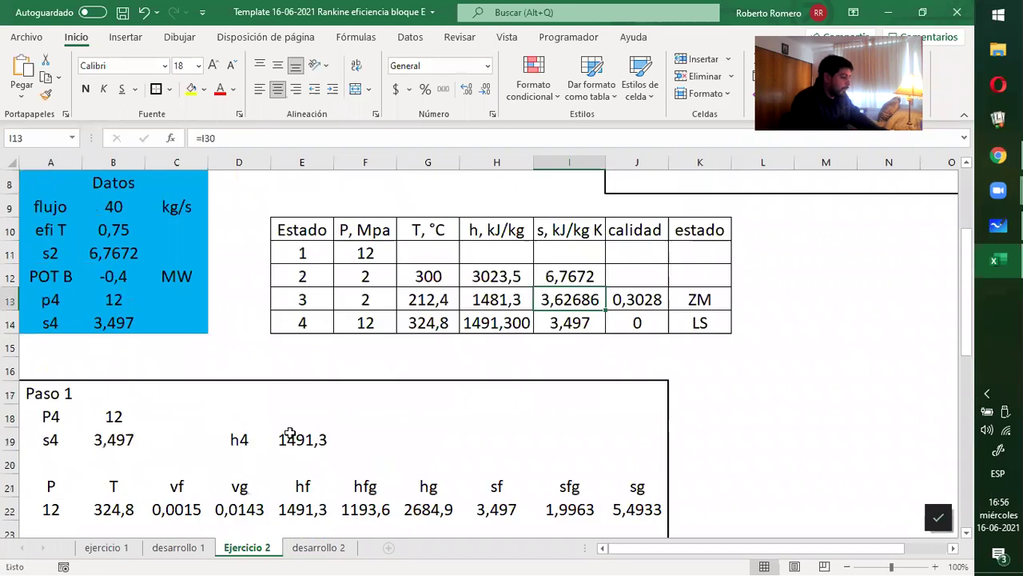
Complete the state 2 row with "-" for calidad and VSC for estado.
left_click(629, 275)
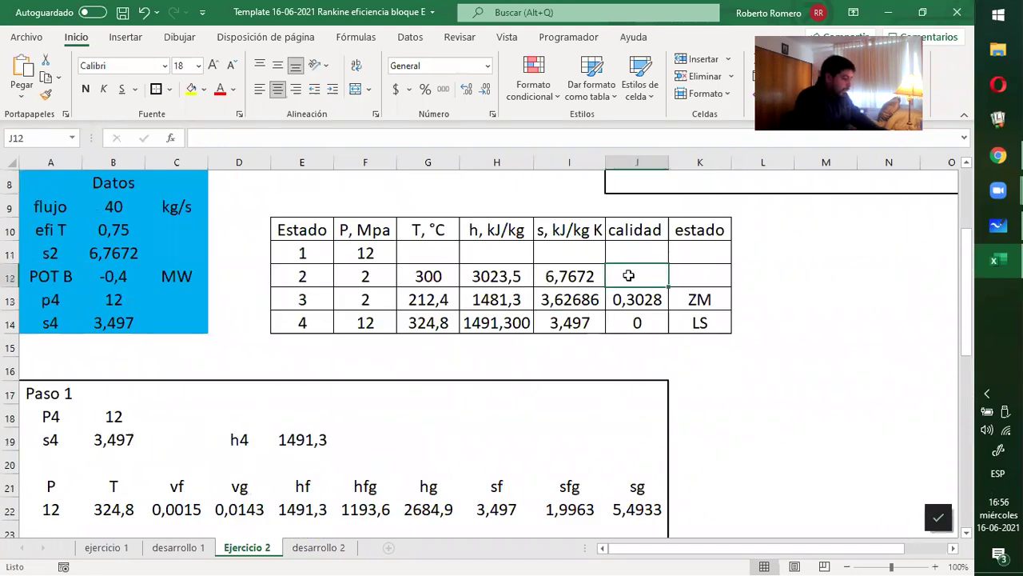
type("-")
key("Return")
left_click(682, 280)
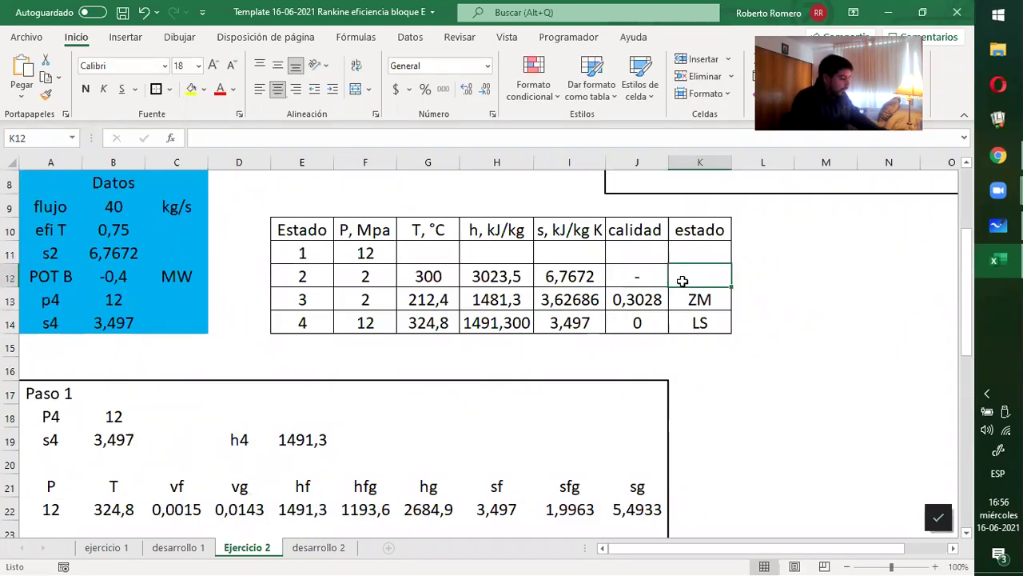
type("VSC")
left_click(772, 296)
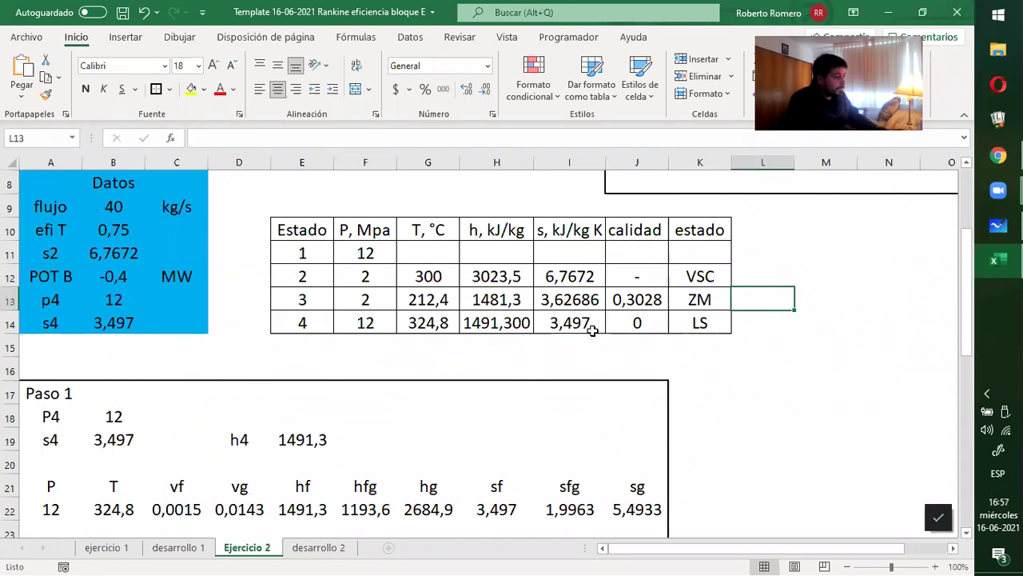
Apply an outside border around the paso 5 block, A36:G41.
scroll(419, 291, "down", 7)
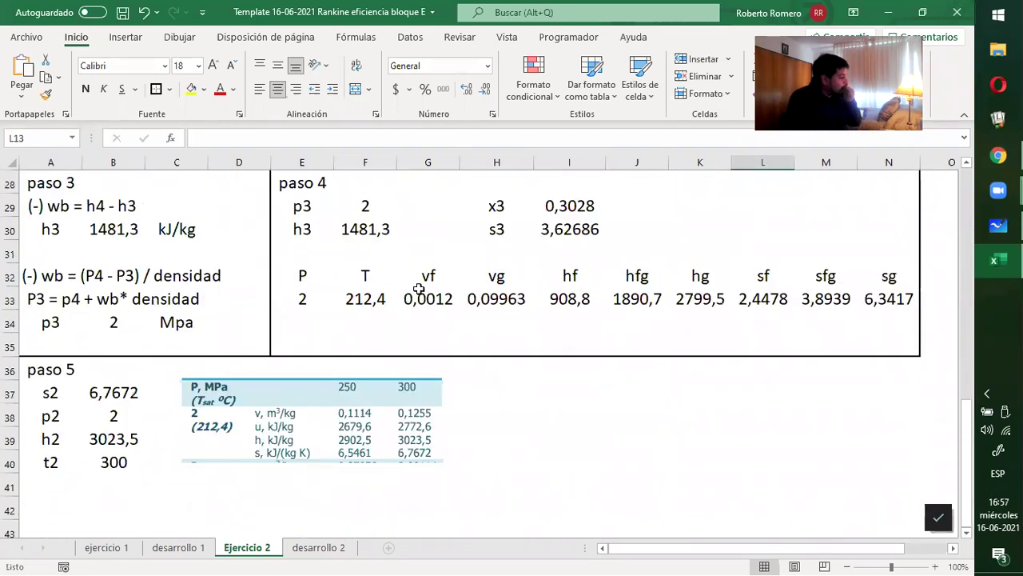
left_click_drag(58, 369, 412, 489)
left_click(155, 89)
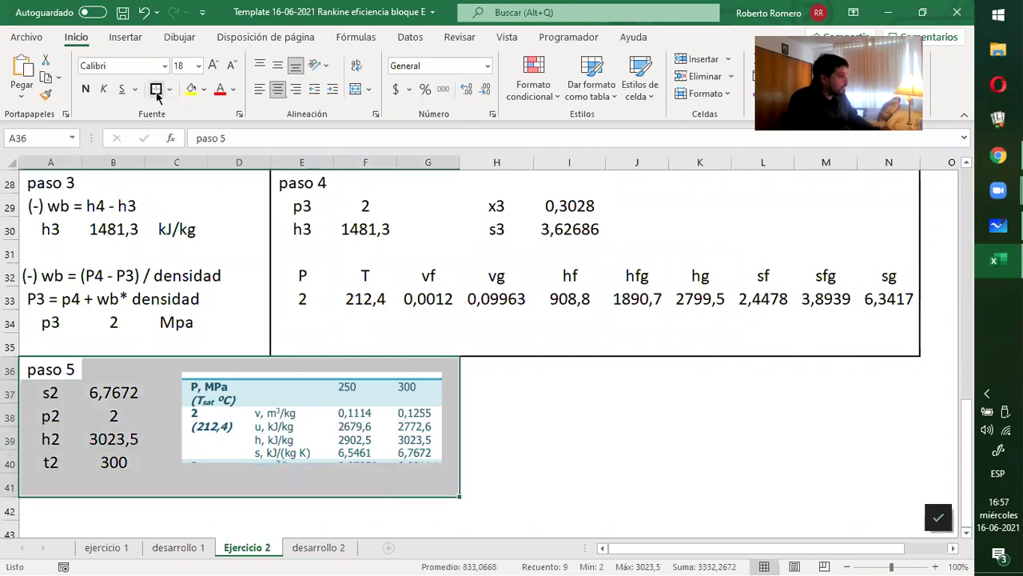
Start a "paso 6" block in H36 and check the handwritten Paso 6 procedure on the desarrollo 2 sheet.
left_click(498, 376)
type("p")
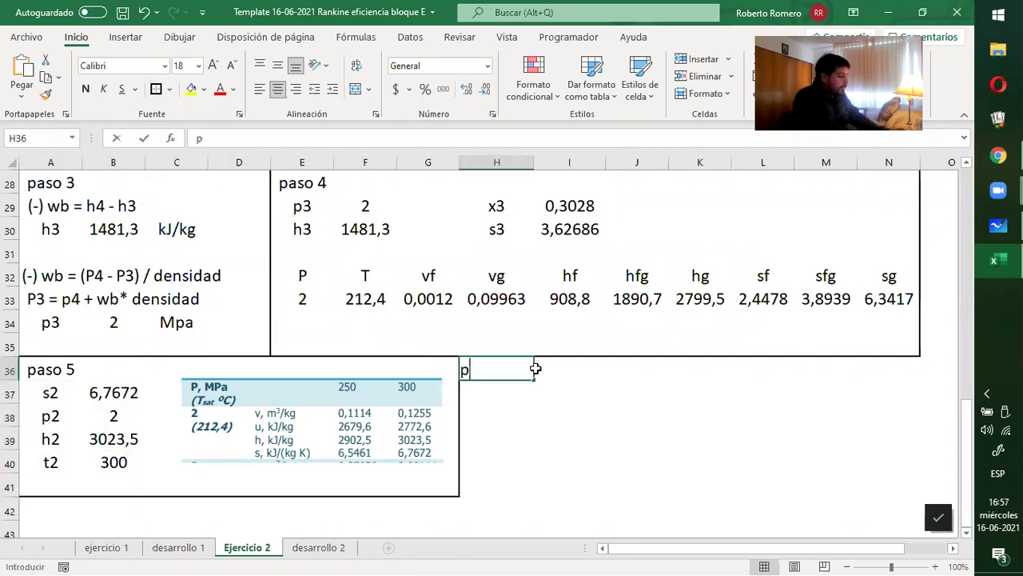
type("aso 6")
key("Return")
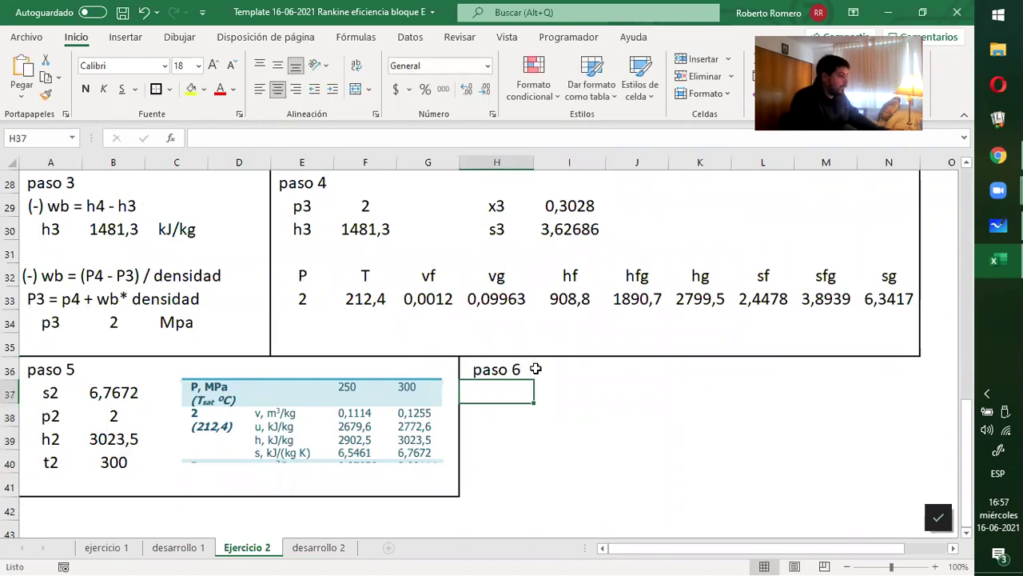
left_click(323, 552)
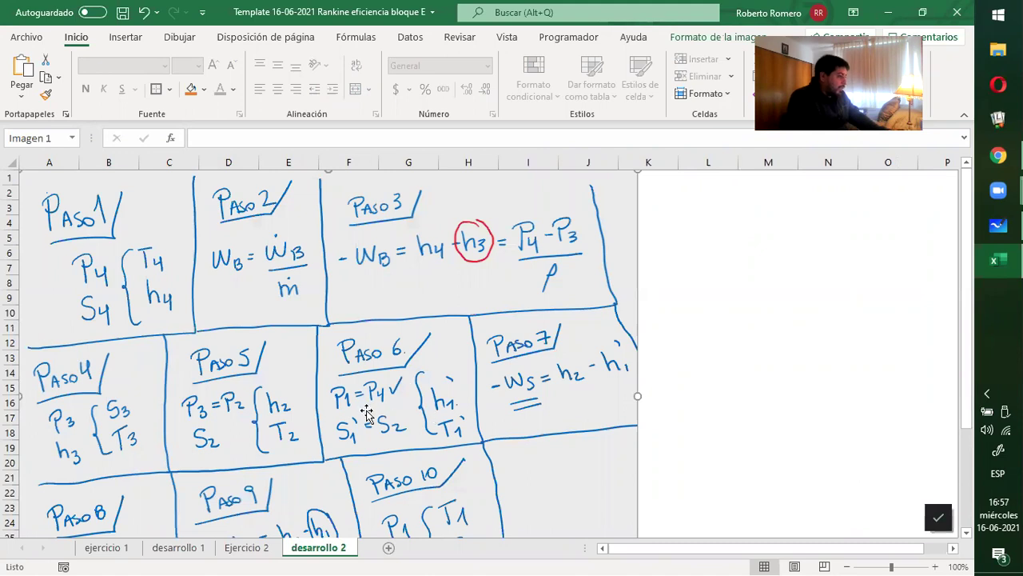
left_click(267, 547)
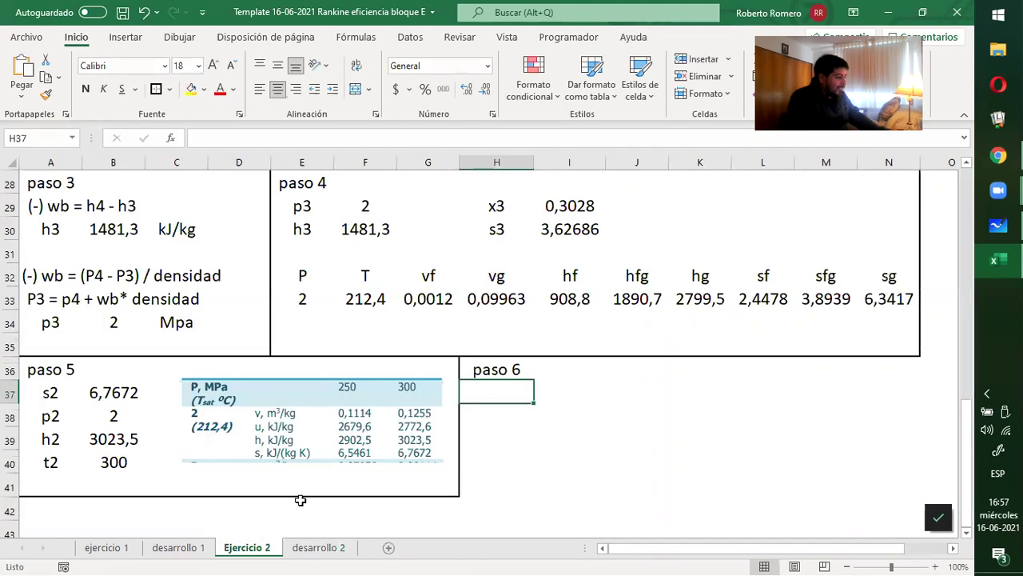
Fill the state 1 box in O2 of the cycle diagram with green.
scroll(587, 438, "up", 9)
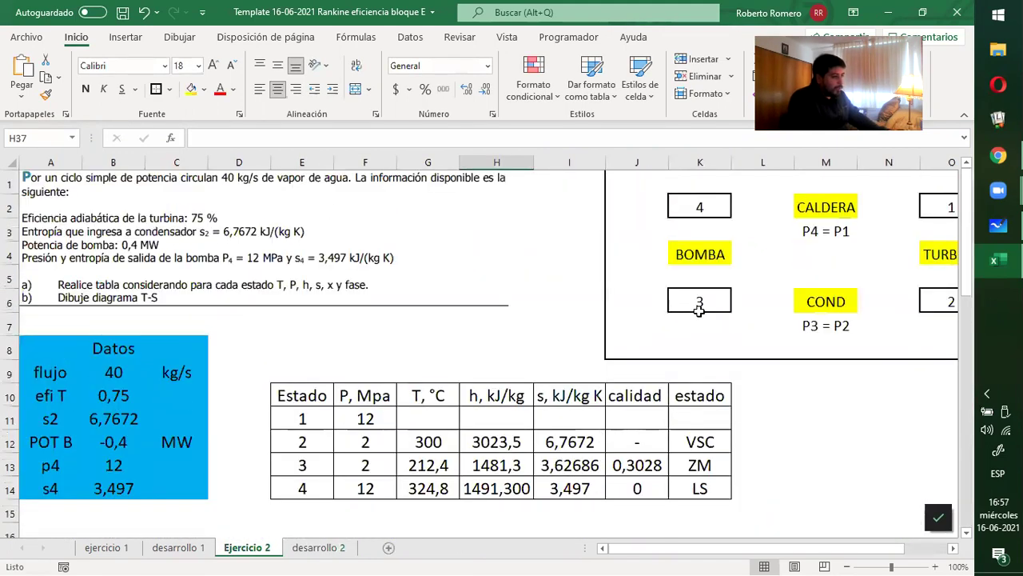
left_click(937, 210)
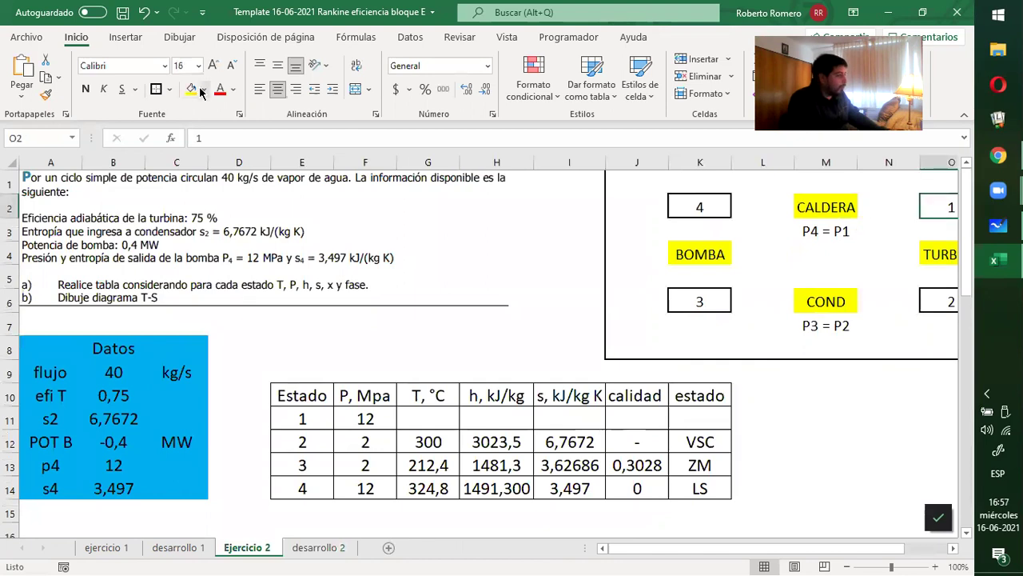
left_click(204, 89)
left_click(243, 234)
scroll(717, 326, "right", 3)
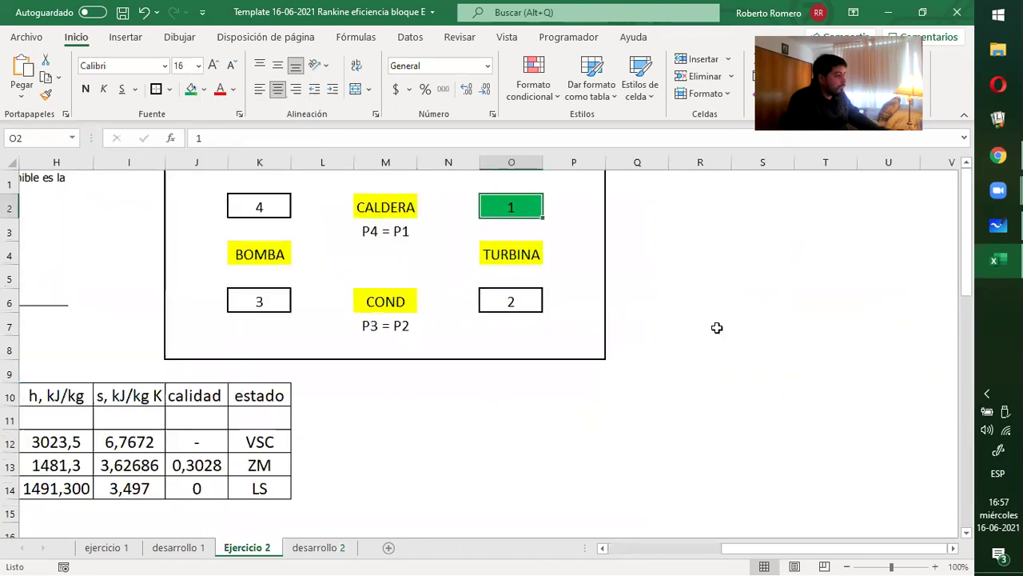
Enter the label P1 directly below the paso 6 heading, in cell H37.
left_click(664, 308)
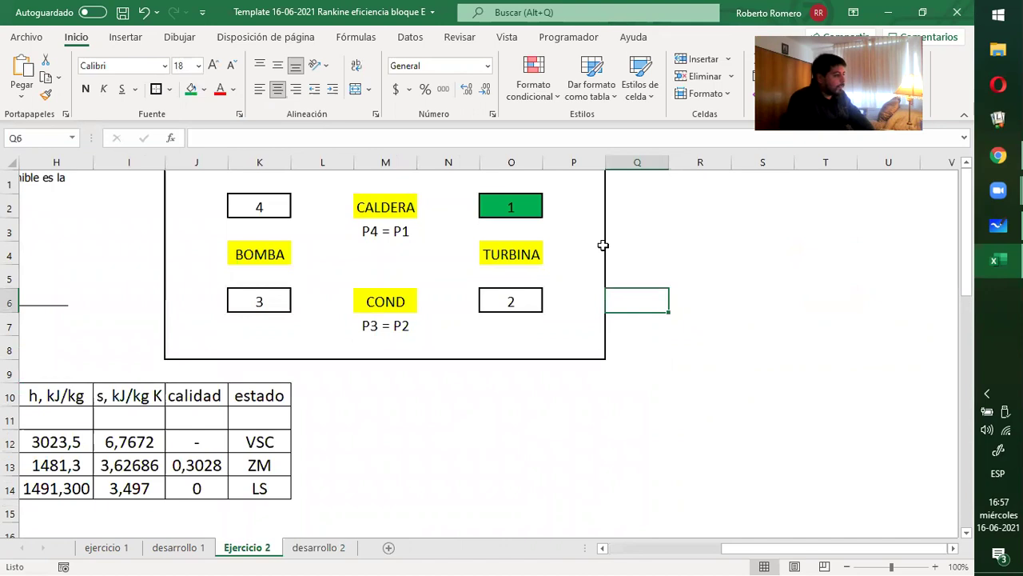
left_click(492, 206)
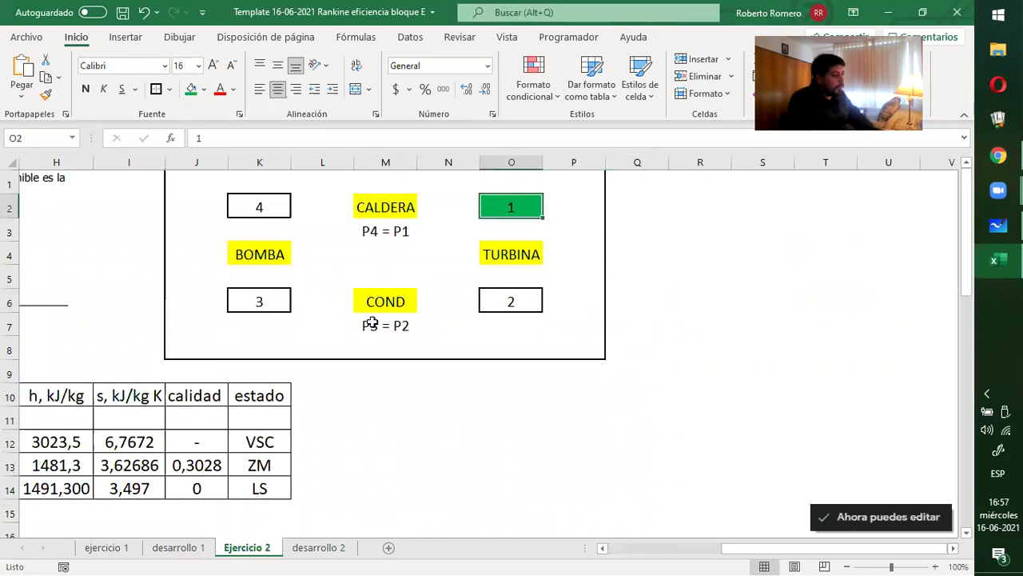
key("Left")
key("Down")
key("Down")
key("Down")
key("Down")
key("Down")
key("Down")
key("Down")
key("Down")
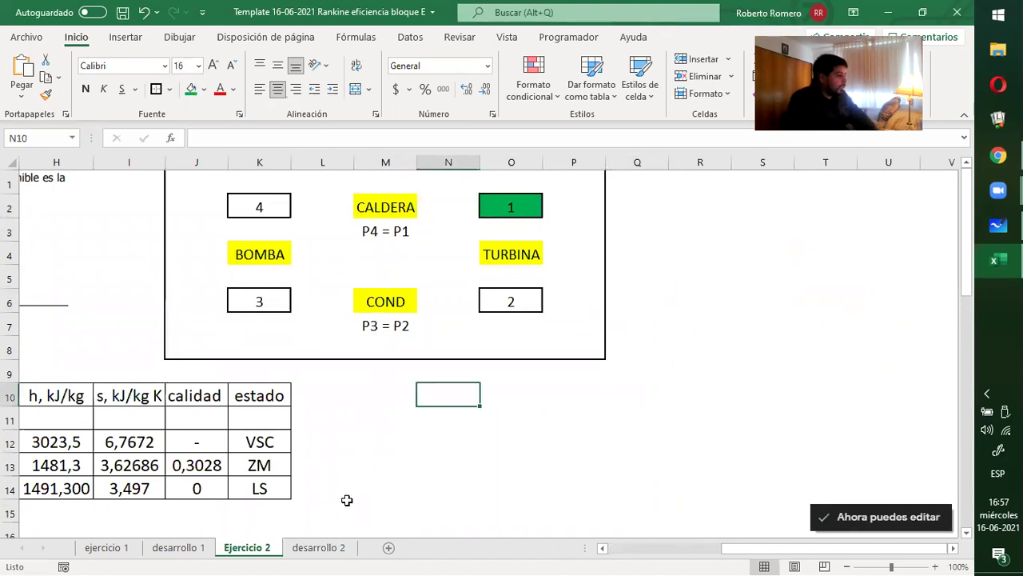
key("Down")
key("Down")
key("Down")
key("Down")
key("Down")
key("Down")
key("Down")
key("Down")
key("Down")
key("Down")
key("Down")
key("Down")
key("Down")
key("Down")
key("Down")
key("Down")
key("Down")
key("Down")
key("Down")
key("Down")
key("Left")
key("Left")
key("Left")
key("Left")
key("Left")
key("Left")
key("Left")
key("Left")
key("Left")
key("Left")
key("Left")
key("Left")
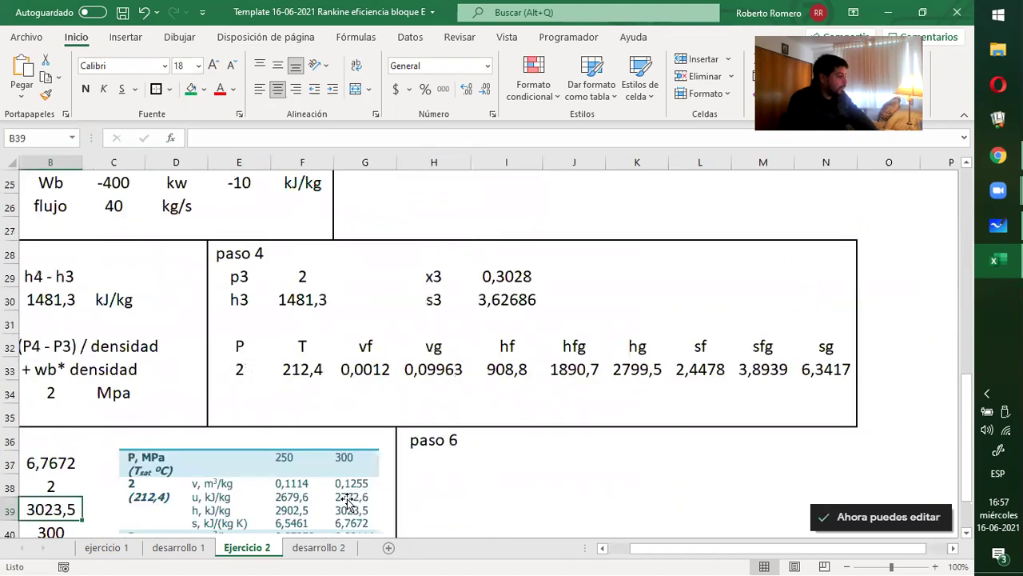
key("Left")
key("Right")
key("Right")
key("Right")
key("Right")
key("Right")
key("Right")
key("Up")
key("Up")
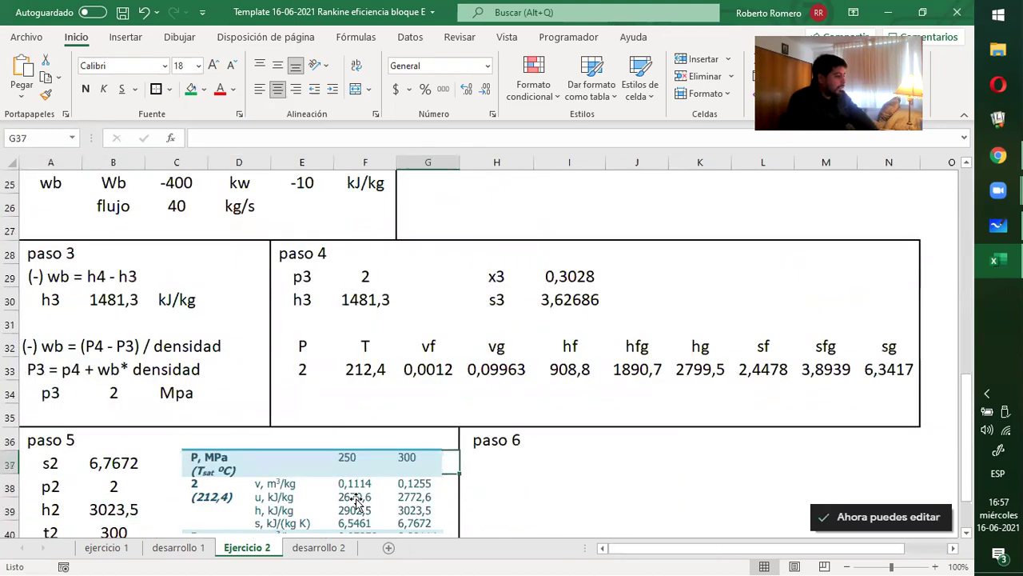
key("Right")
type("P1")
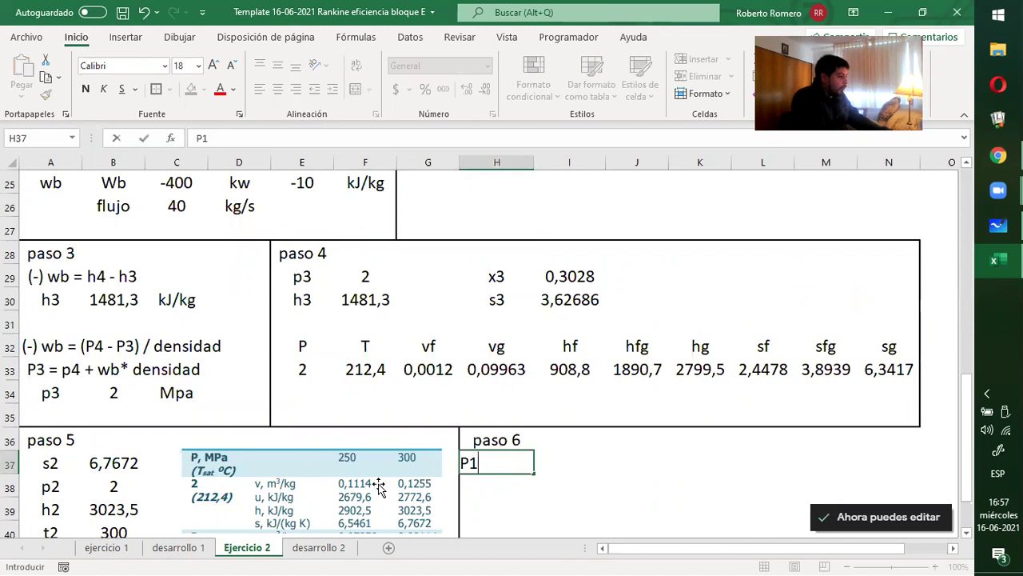
Fill cell I37 beside P1 with a reference to the P4 pressure in Paso 1.
key("Right")
type("=")
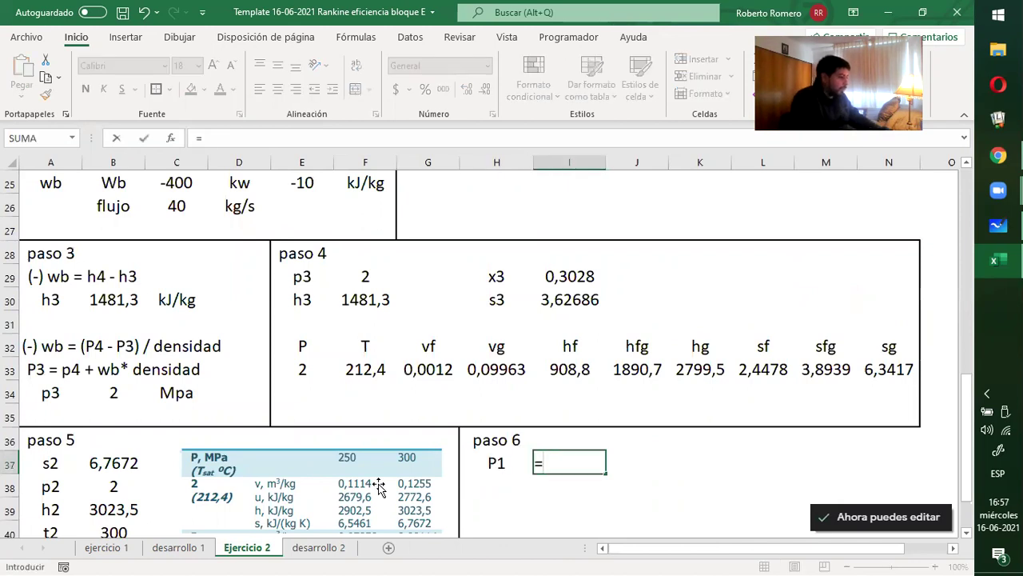
scroll(615, 369, "up", 8)
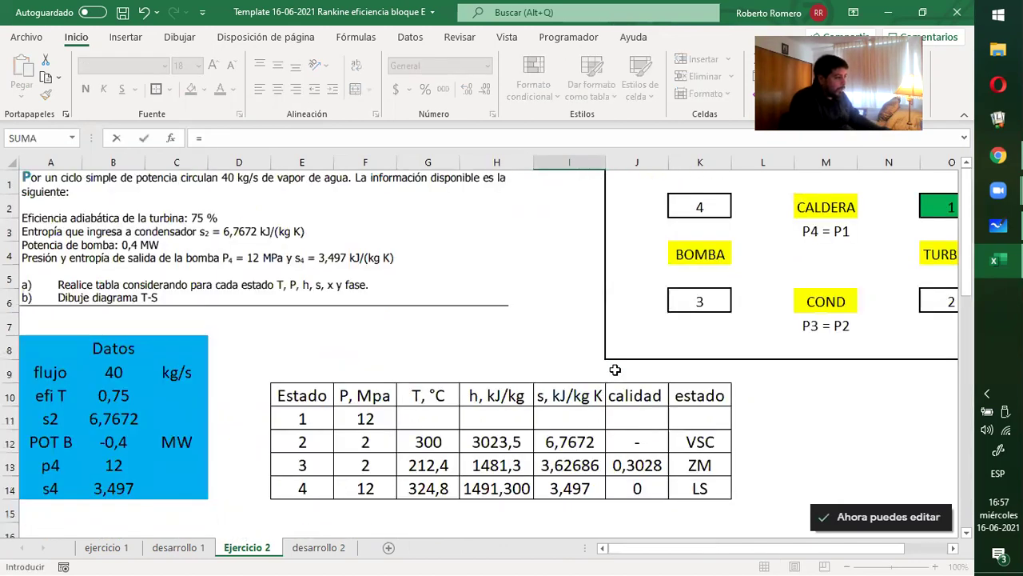
scroll(615, 369, "down", 8)
scroll(489, 384, "up", 2)
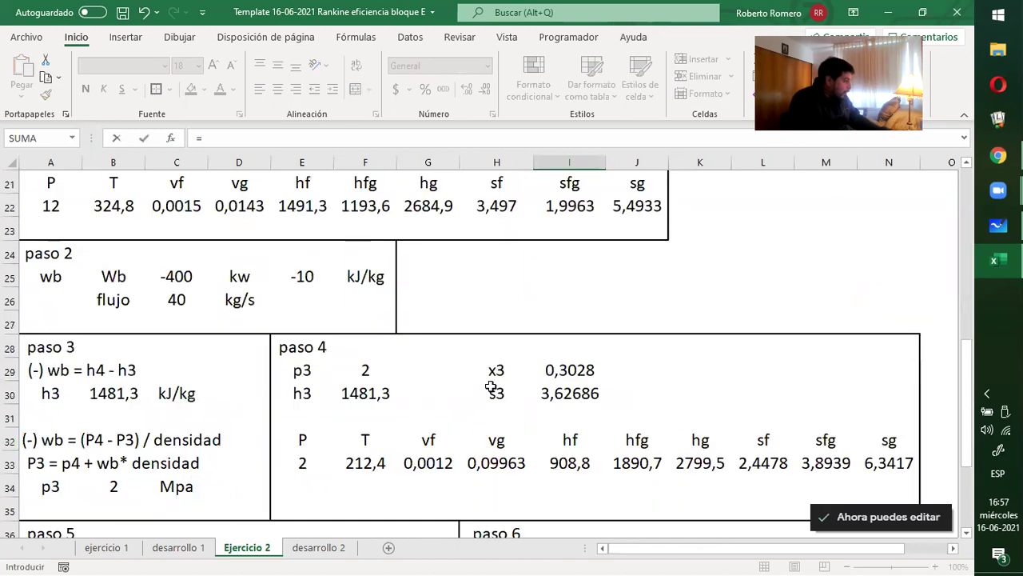
scroll(488, 383, "up", 2)
left_click(104, 226)
key("Return")
scroll(428, 510, "down", 2)
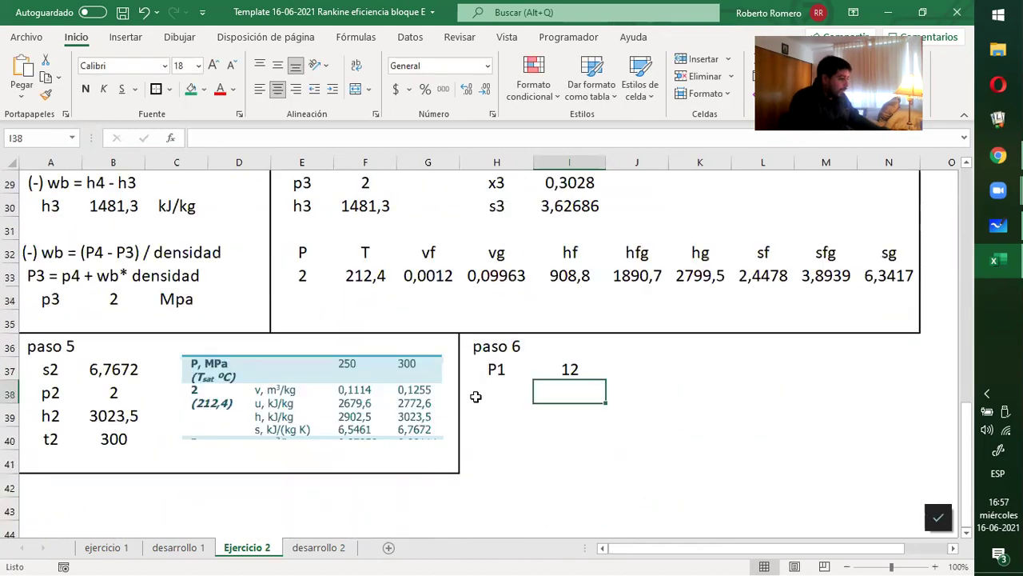
Enter the label S1' below P1 in cell H38.
left_click(475, 396)
type("S1")
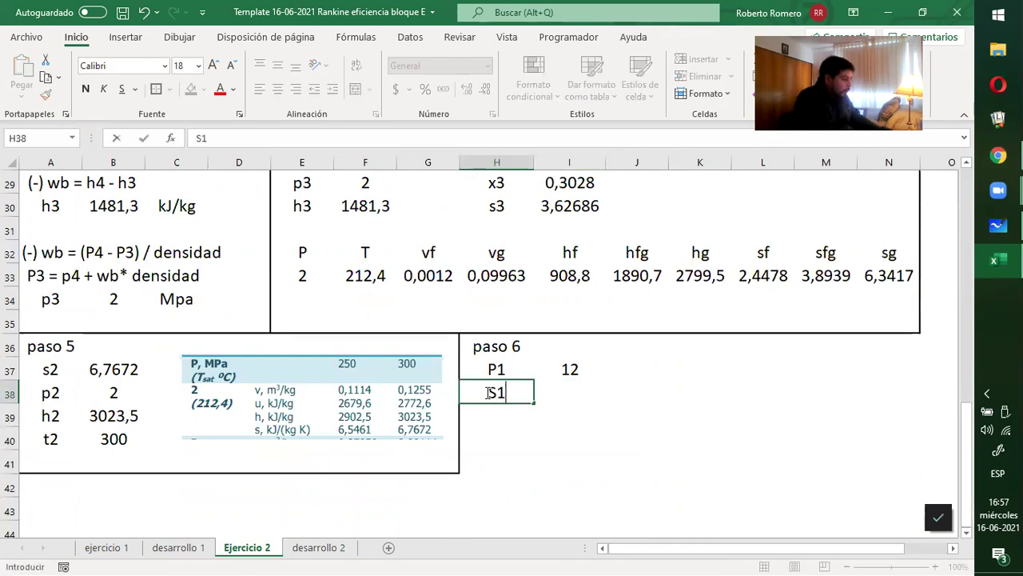
type("´")
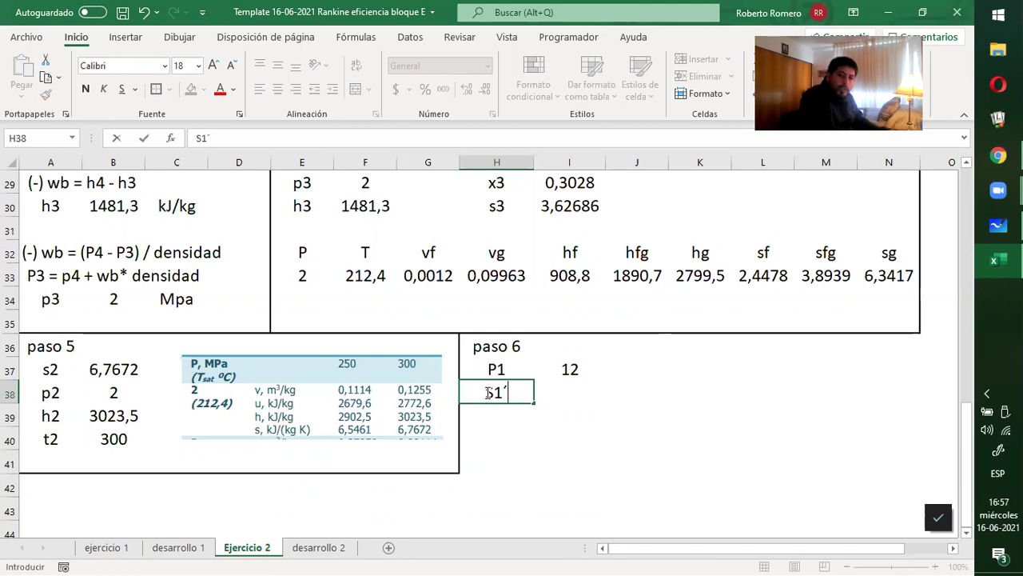
key("BackSpace")
type("'")
left_click(593, 385)
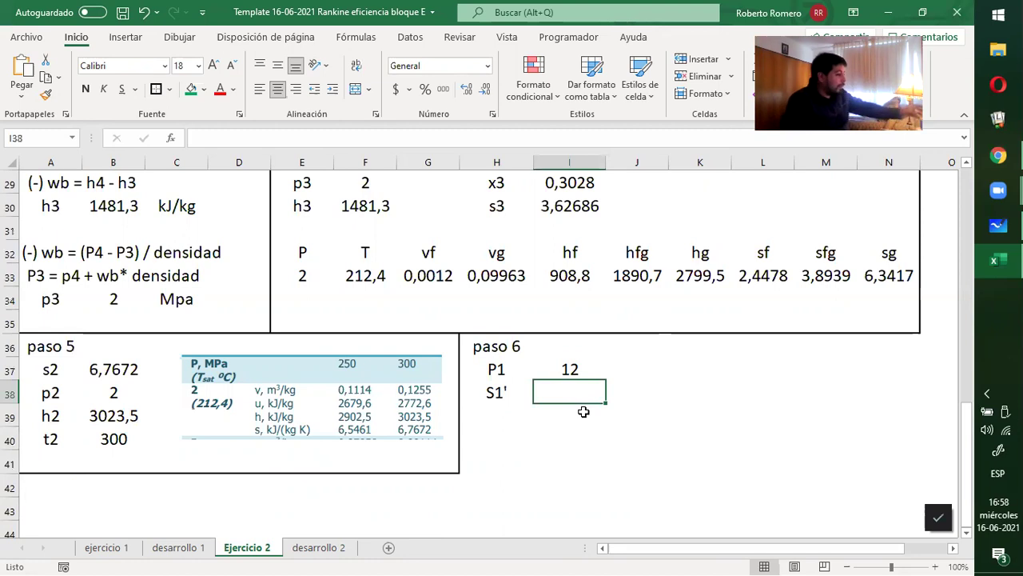
Replace the label in cell H38 with the lowercase equality s1' = s2.
key("Left")
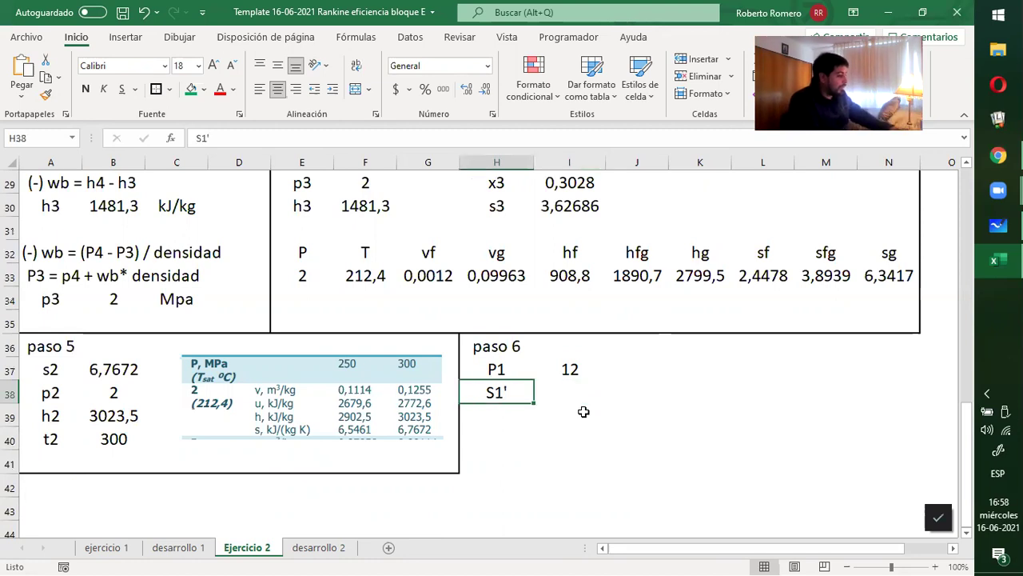
type("s1")
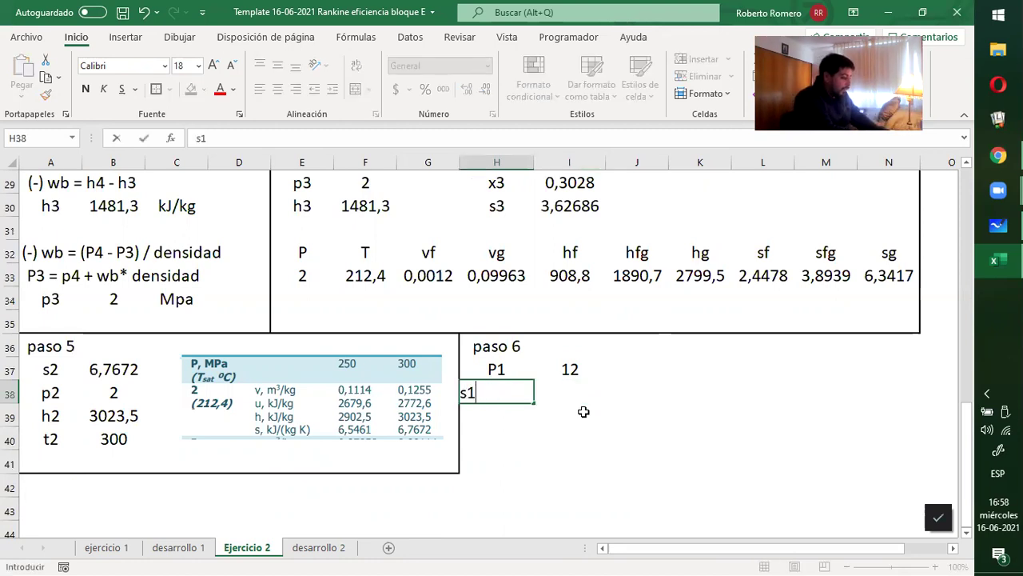
type("'")
key("Return")
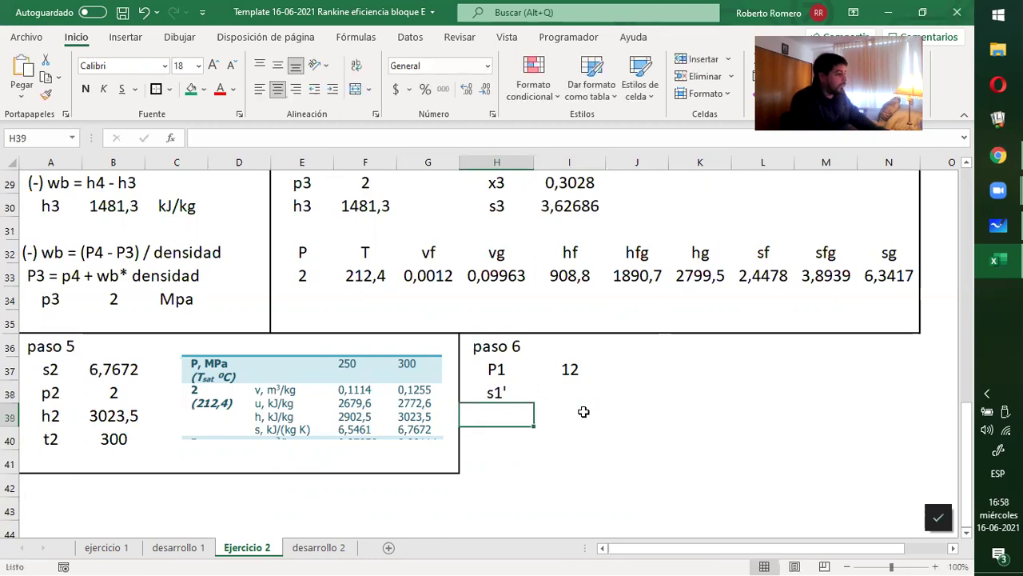
key("Up")
key("Right")
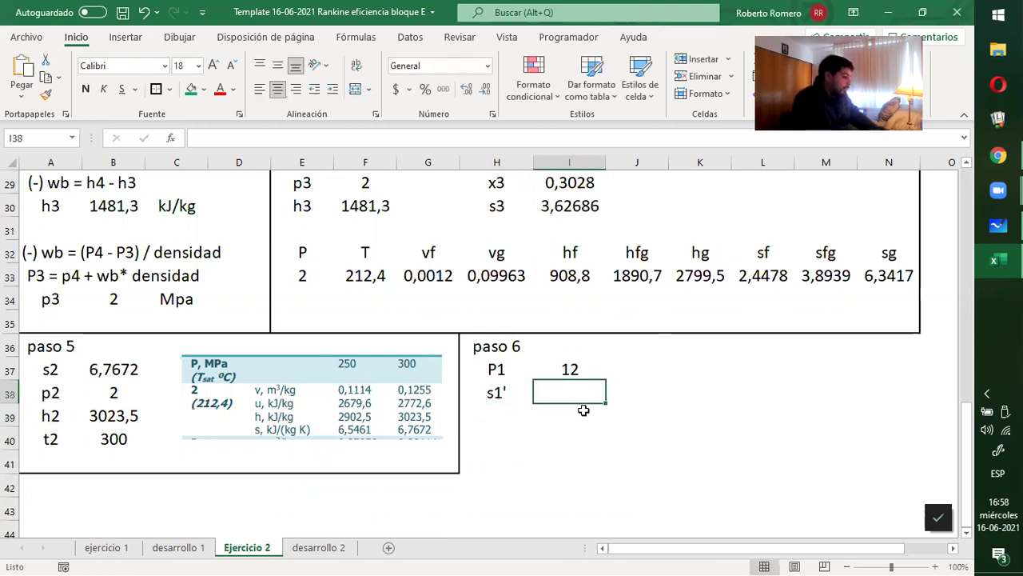
key("Left")
key("F2")
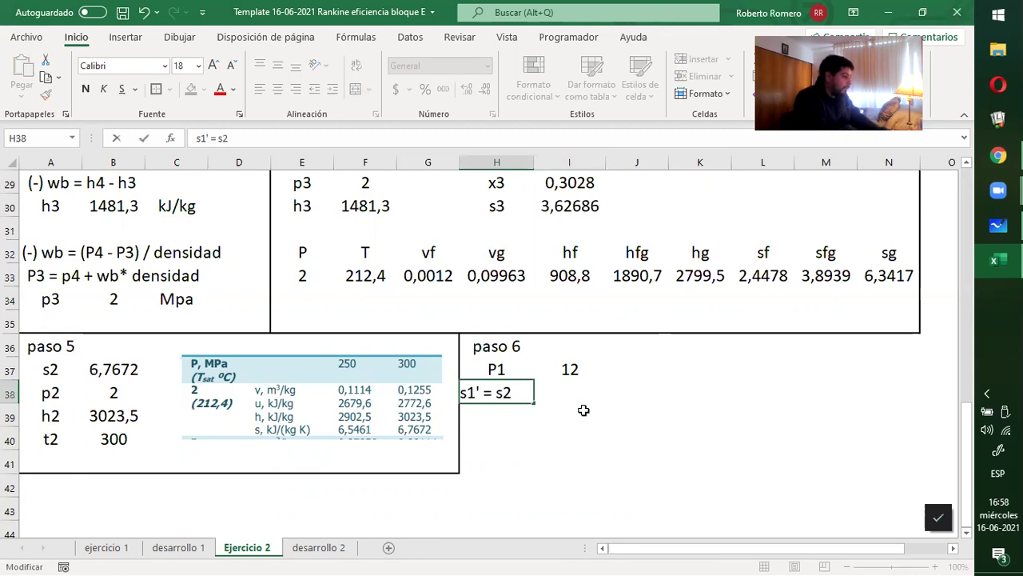
type("= s2")
Fill cell I38 with the formula =B37, referencing the s2 entropy from paso 5.
key("Tab")
type("=")
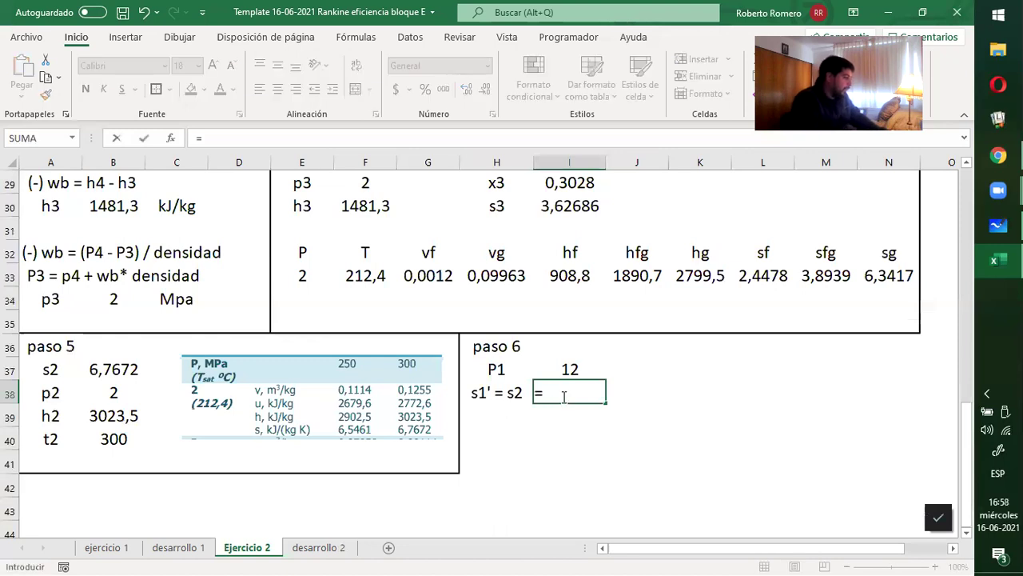
left_click(100, 371)
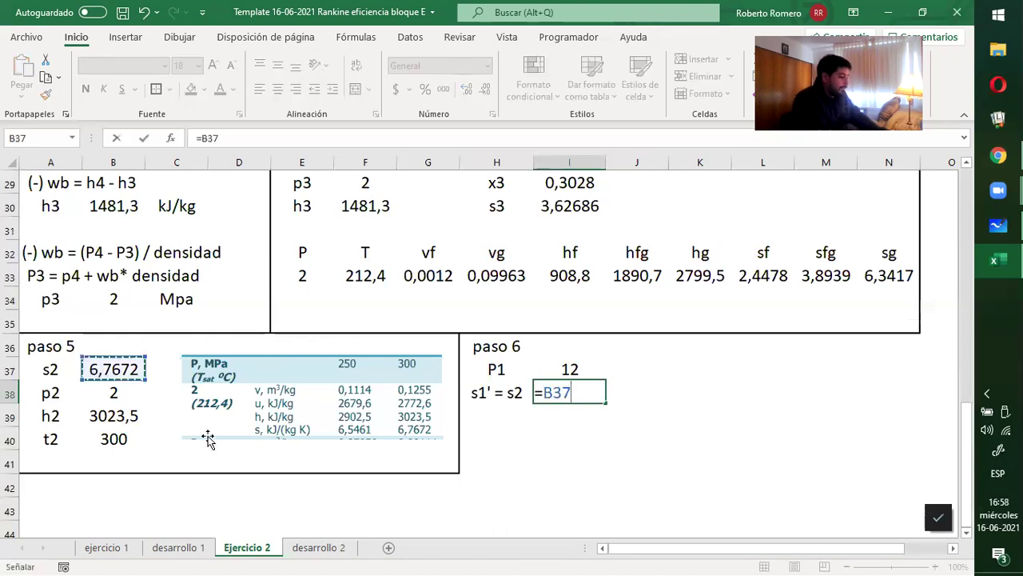
key("Return")
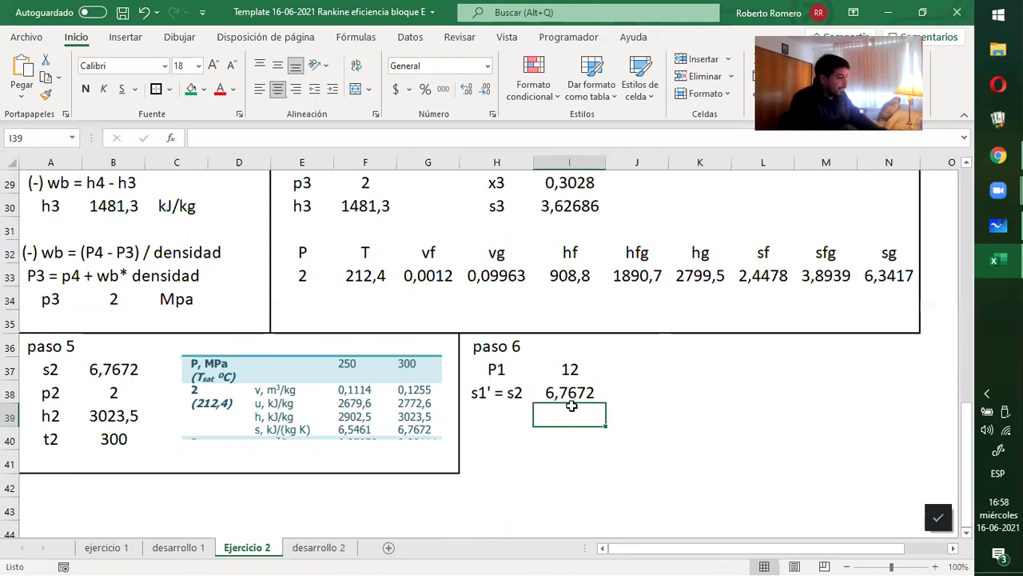
Compare the s1' entropy in paso 6 with the saturated vapor entropy sg at P = 12 in Paso 1.
left_click(522, 412)
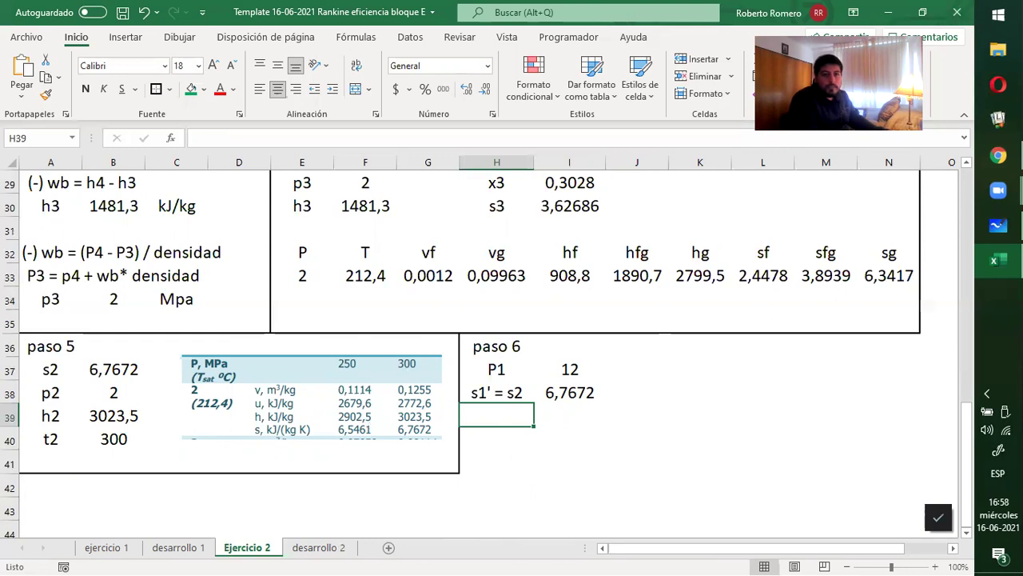
scroll(584, 246, "up", 5)
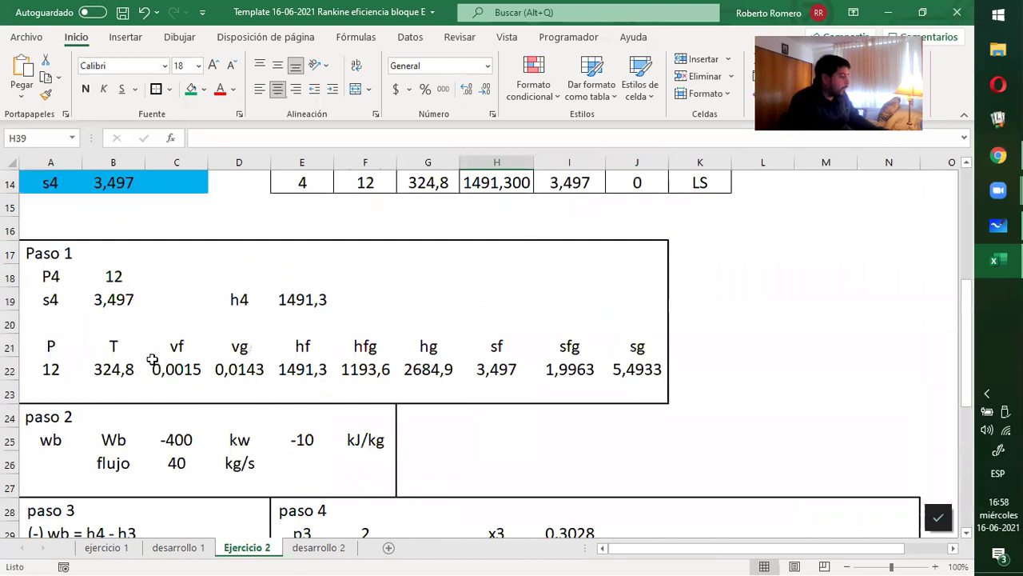
scroll(277, 366, "down", 5)
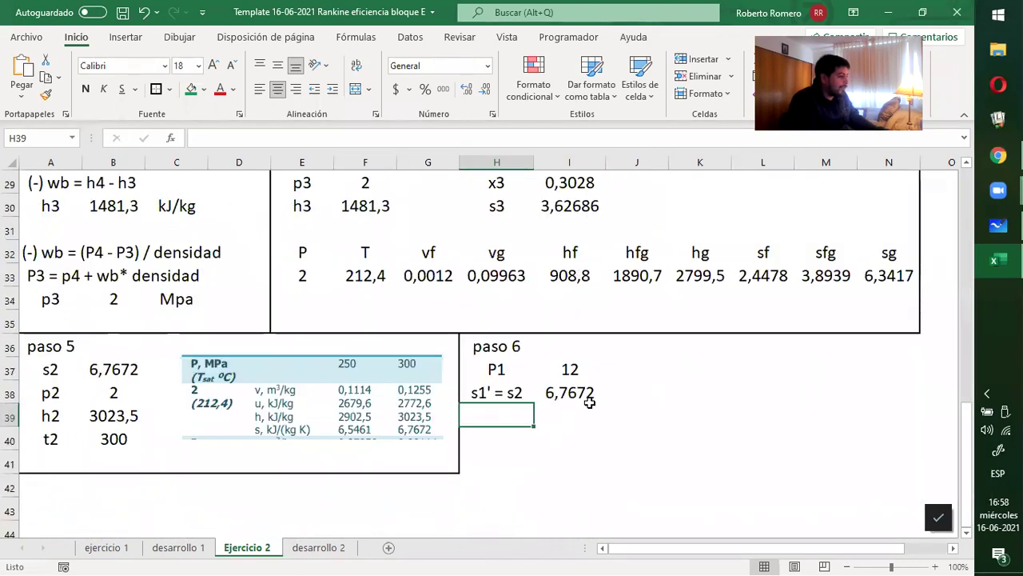
scroll(592, 404, "up", 5)
left_click(627, 372)
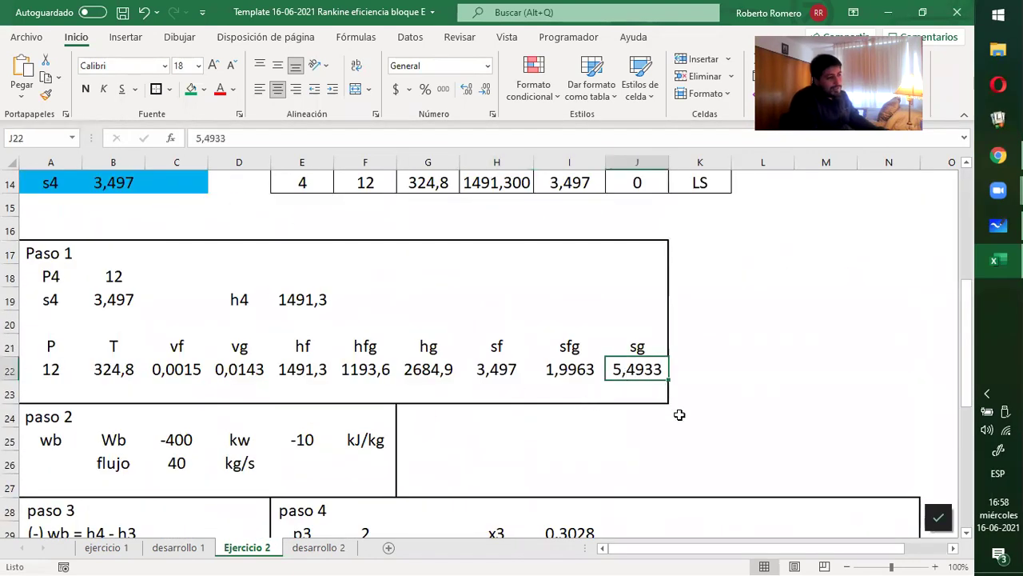
scroll(677, 414, "down", 5)
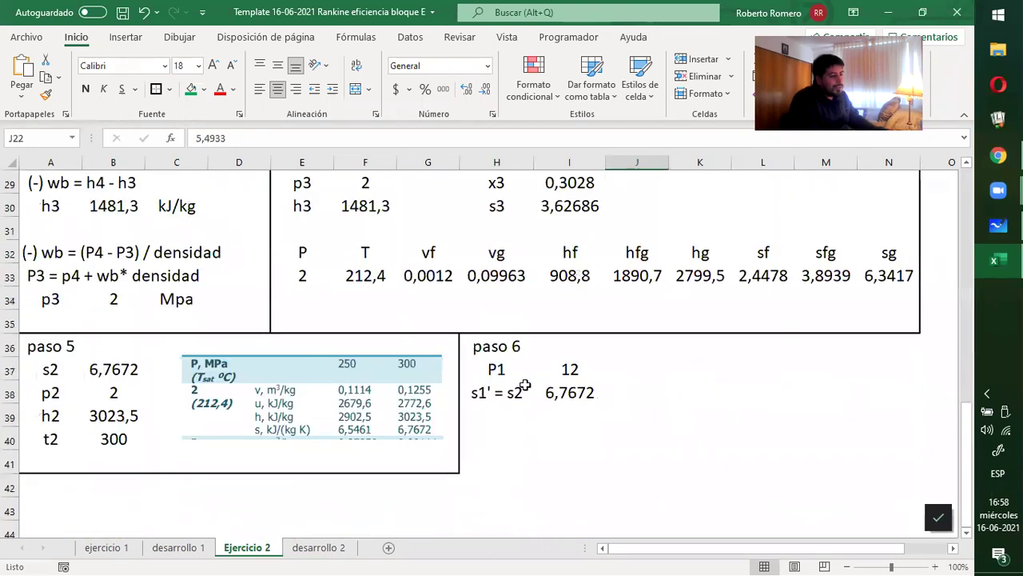
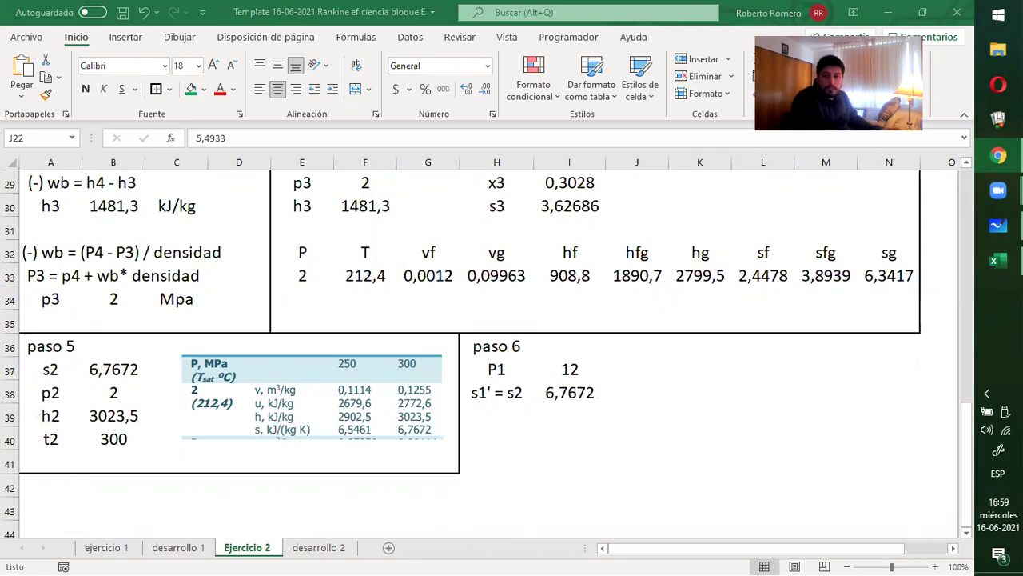
Capture the steam-table excerpt with entropies 6,6535 and 6,8045, paste it at cell K37 in paso 6 and enlarge it.
key("super+shift+s")
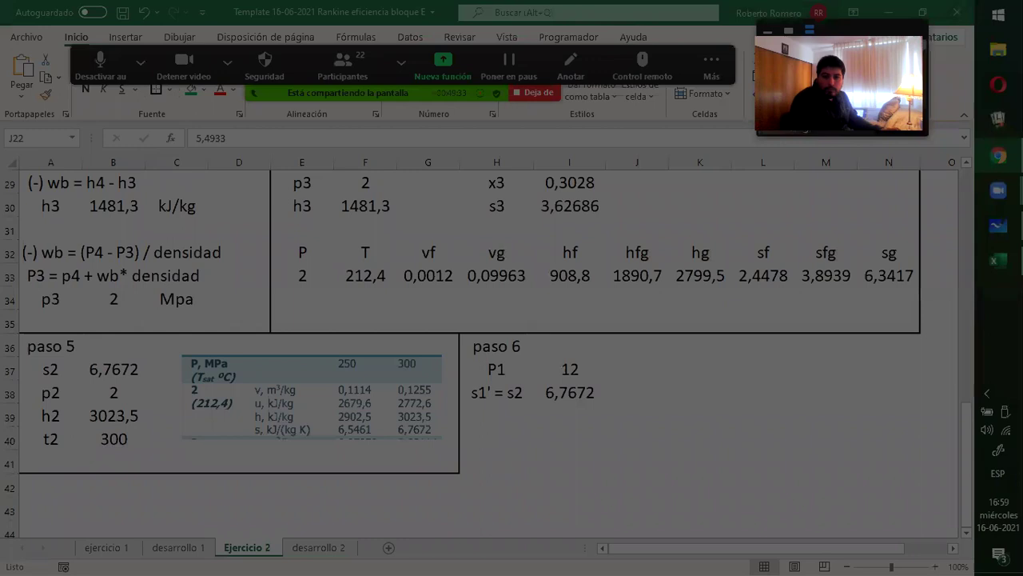
left_click(992, 419)
left_click(699, 369)
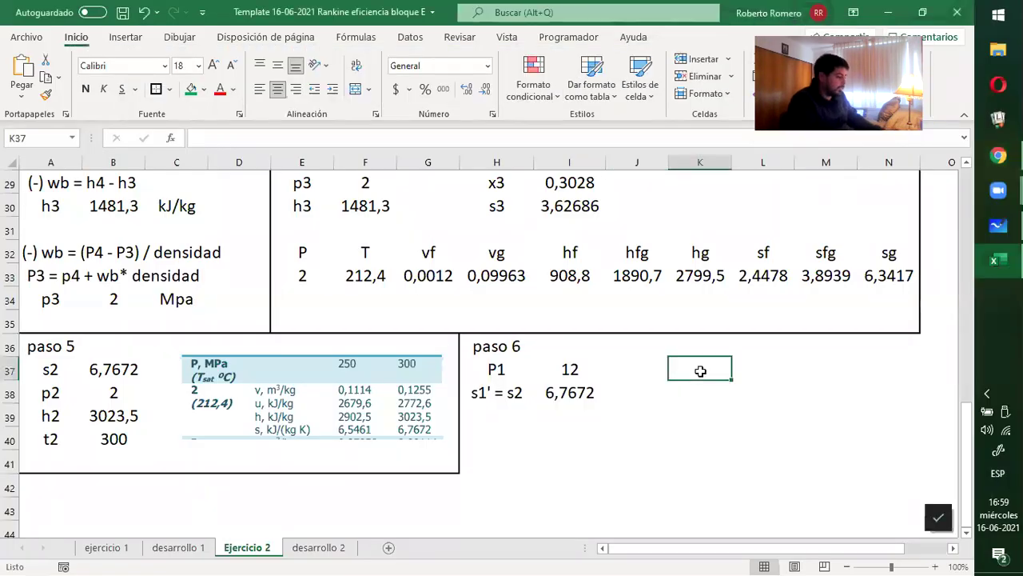
key("ctrl+v")
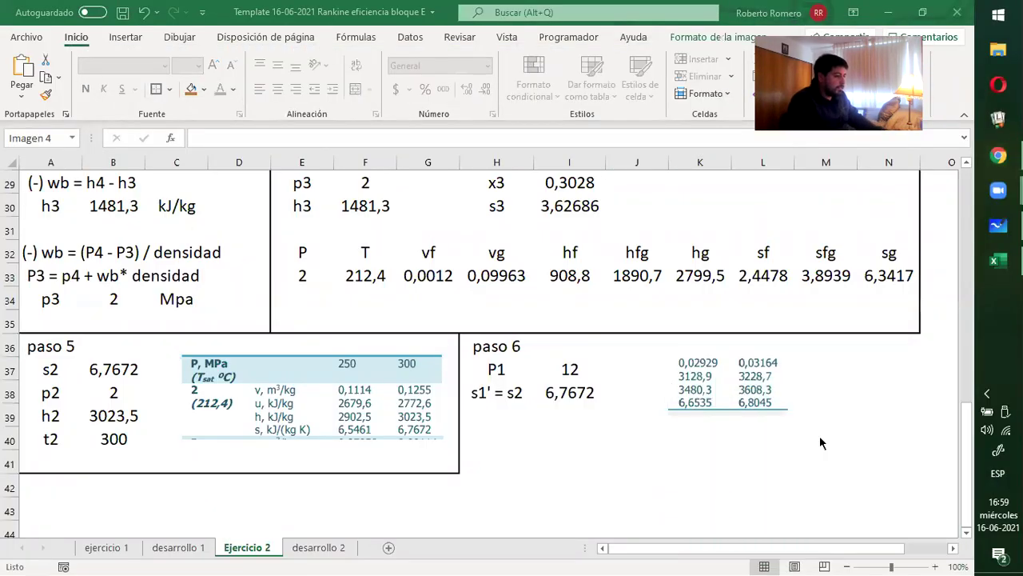
left_click_drag(795, 421, 839, 435)
Switch to Recorte y anotación, close it without saving the snip, and return to the s1' value in cell I38.
left_click(996, 298)
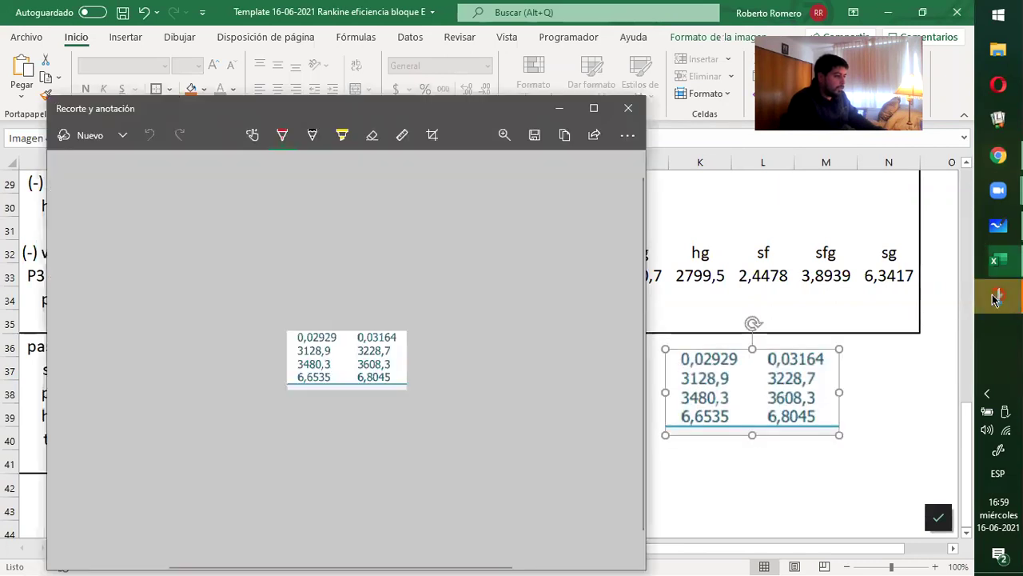
left_click(628, 108)
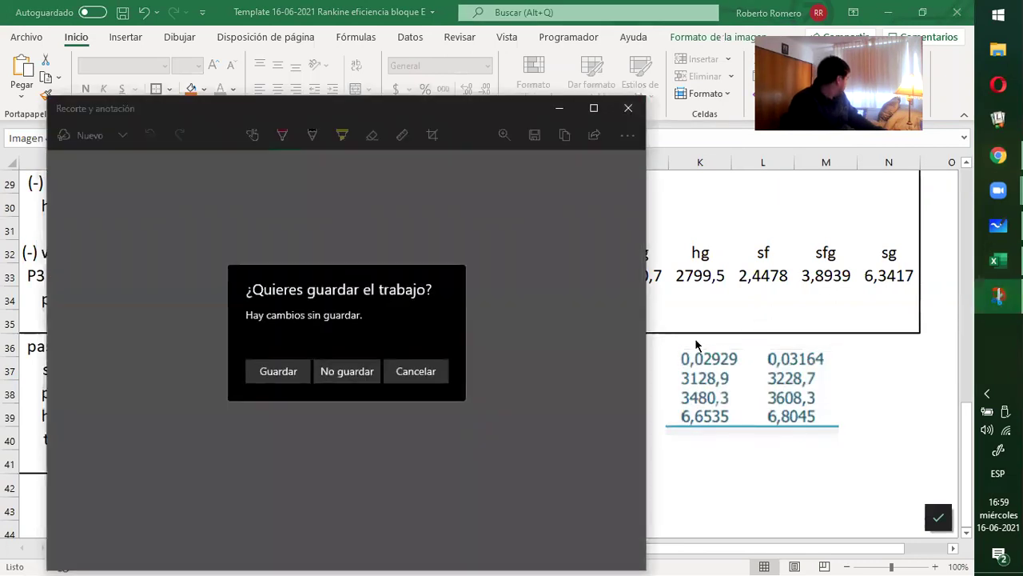
left_click(347, 370)
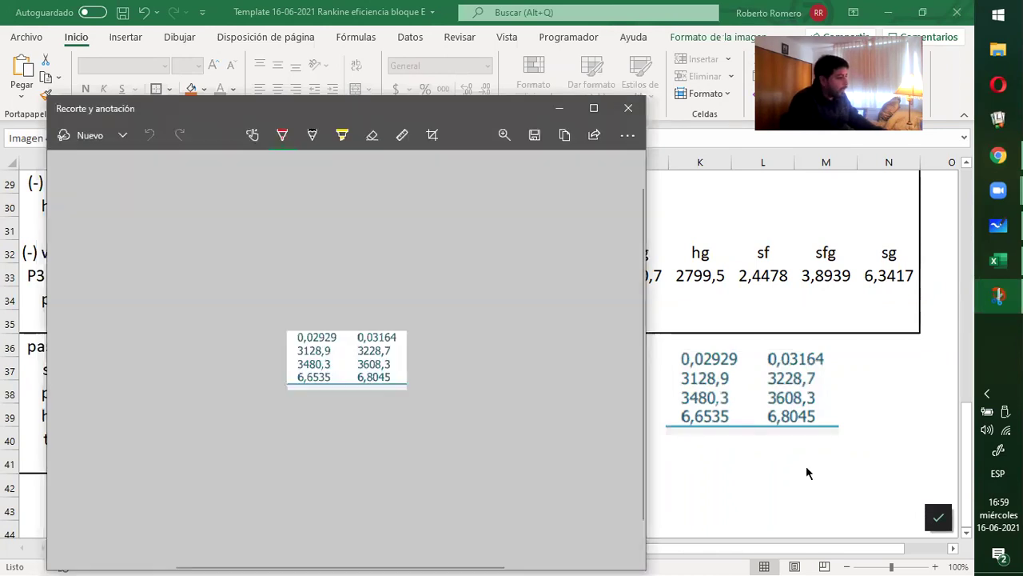
left_click(820, 466)
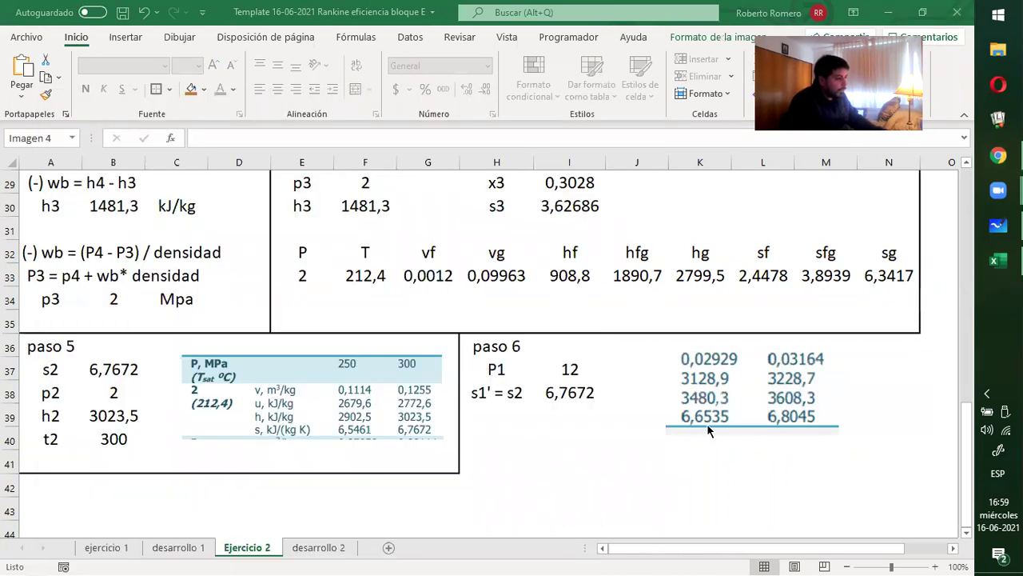
left_click(573, 394)
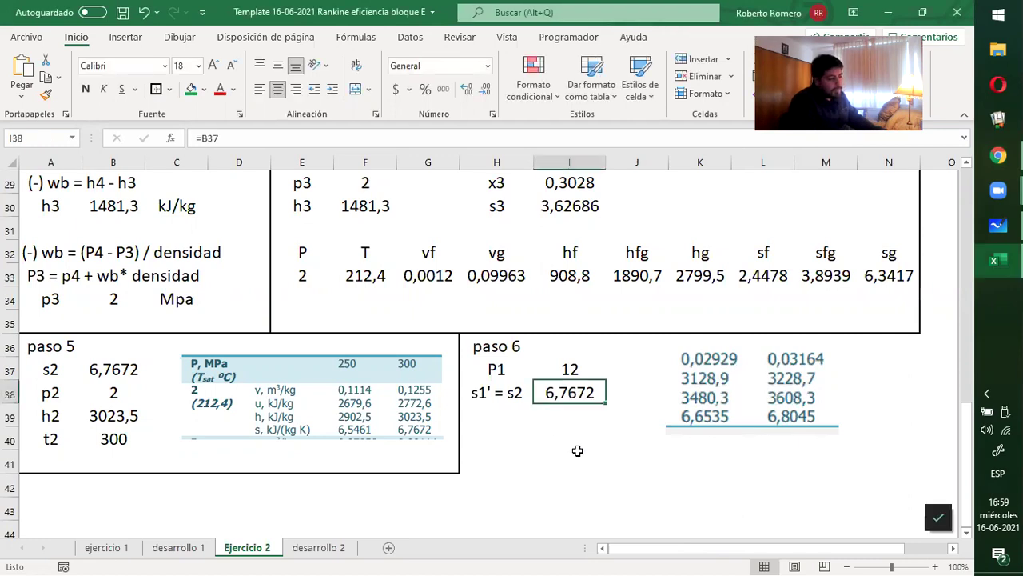
Start an interpolation table in paso 6 with the header P in cell I41 and the pressure 12 in I42 through I44.
left_click(529, 462)
left_click(572, 454)
type("P")
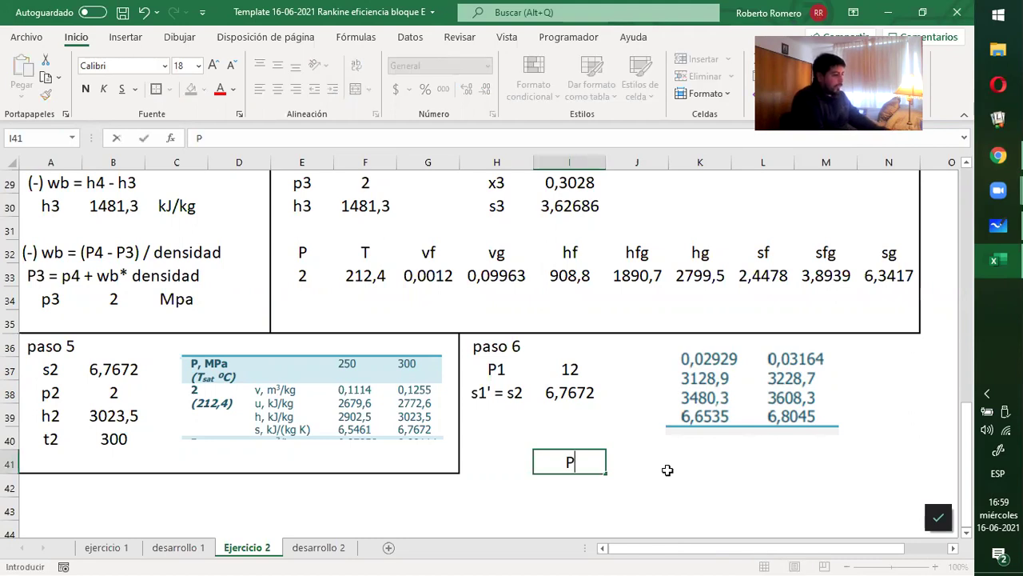
key("Return")
type("1")
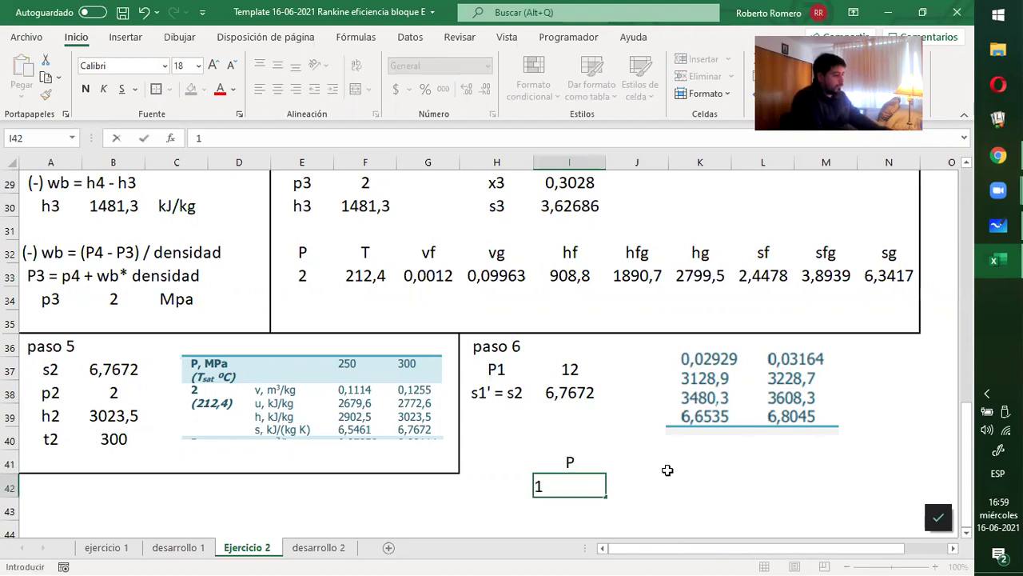
type("2")
key("Tab")
Add a T column in J41 holding the unknown T1' and the temperatures 550 and 600 beneath it.
scroll(668, 470, "down", 1)
key("Up")
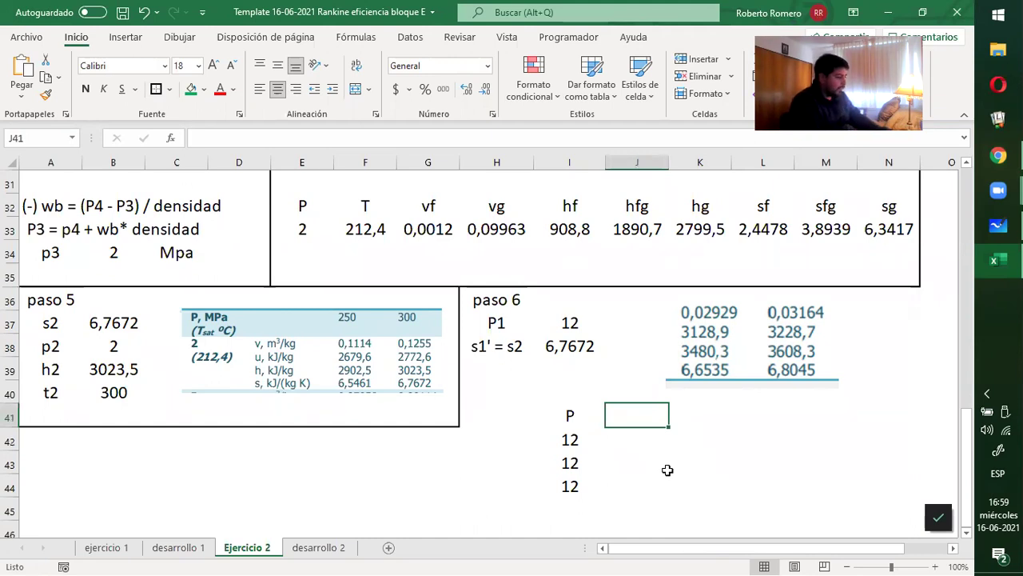
type("T")
key("Return")
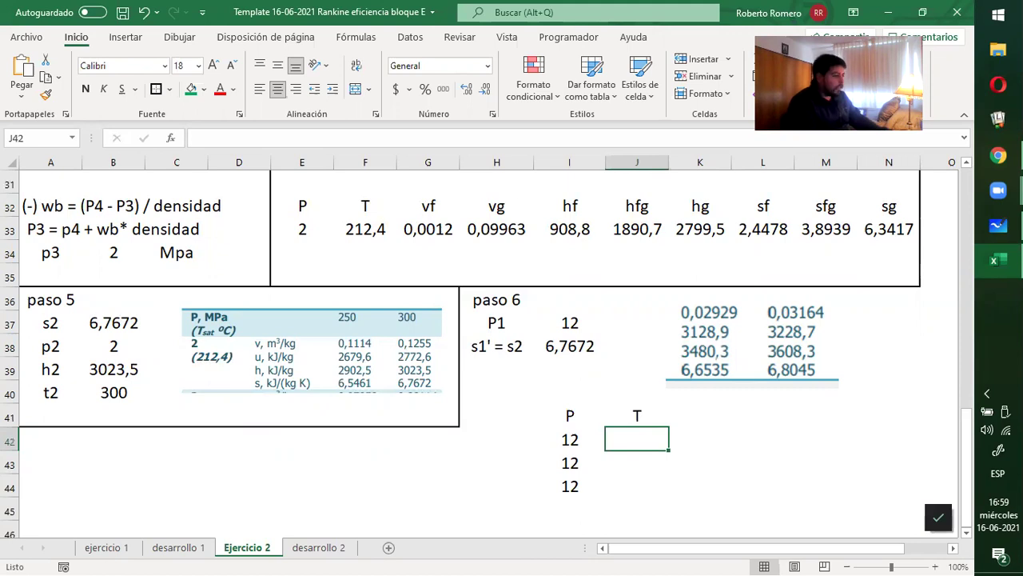
type("T")
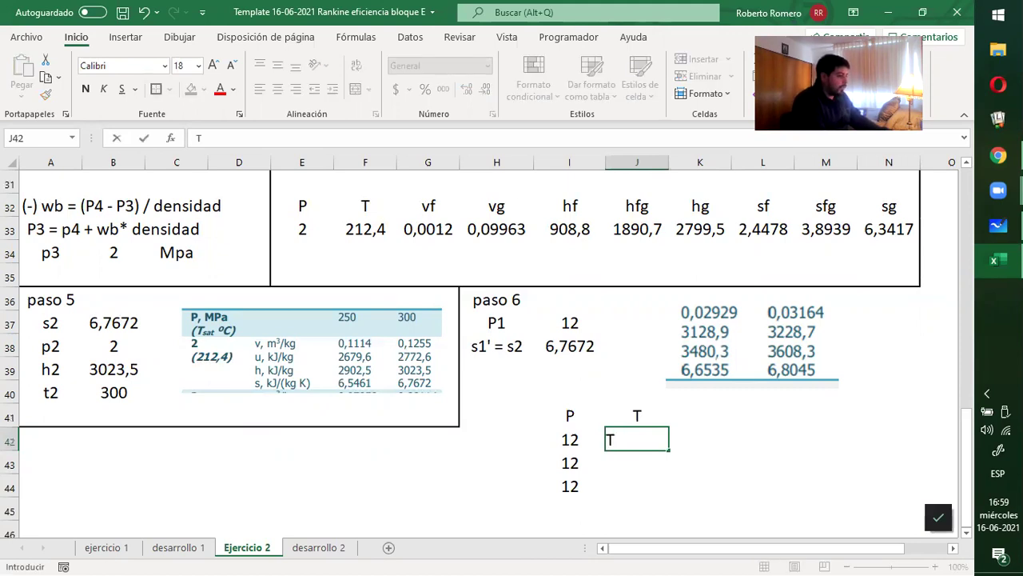
type("1")
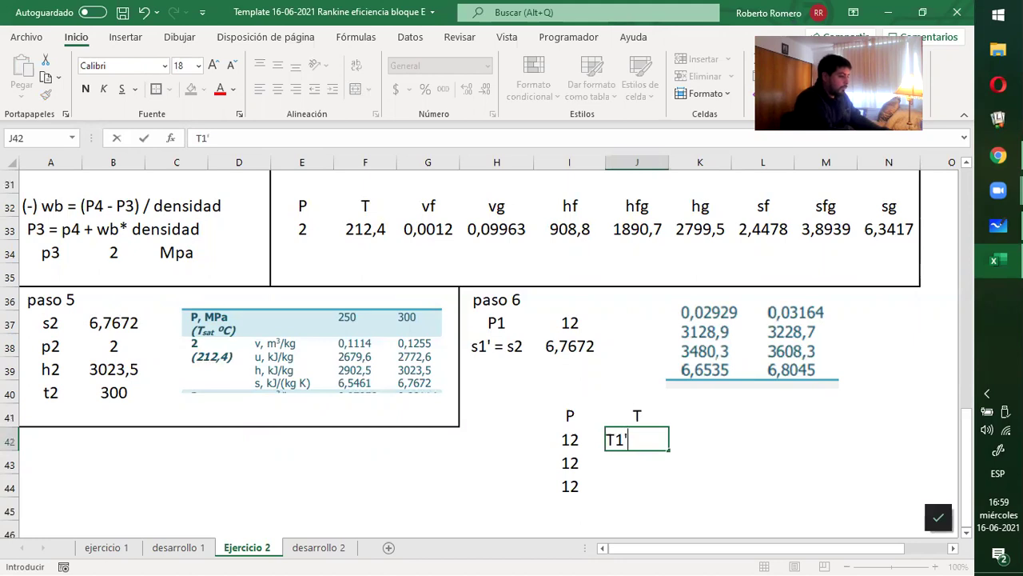
key("Return")
type("550")
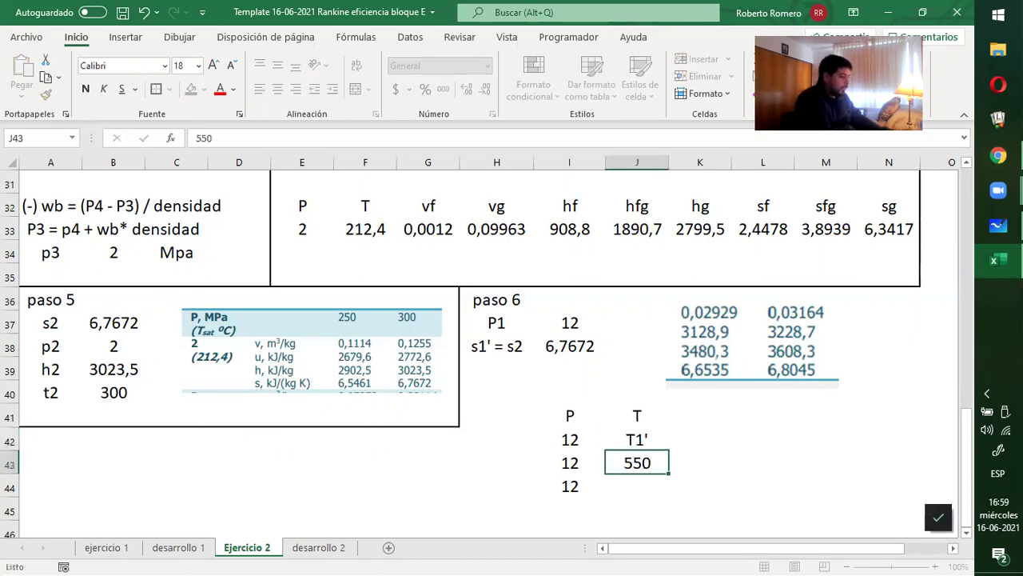
key("Return")
type("600")
left_click(700, 463)
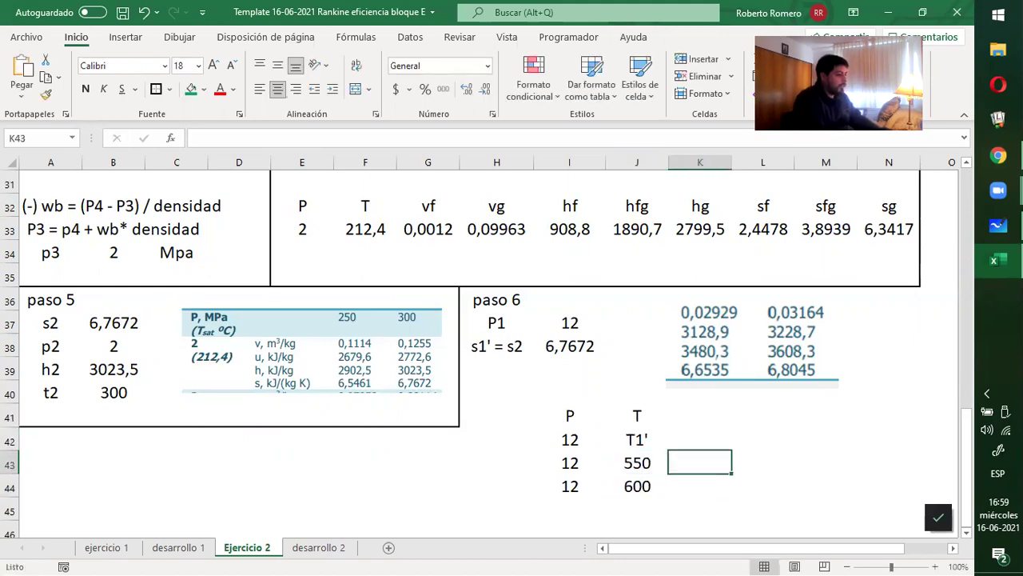
Add an s column header in cell K41 and enter the entropy 6,7672 in the T1' row.
left_click(699, 415)
type("s")
key("Return")
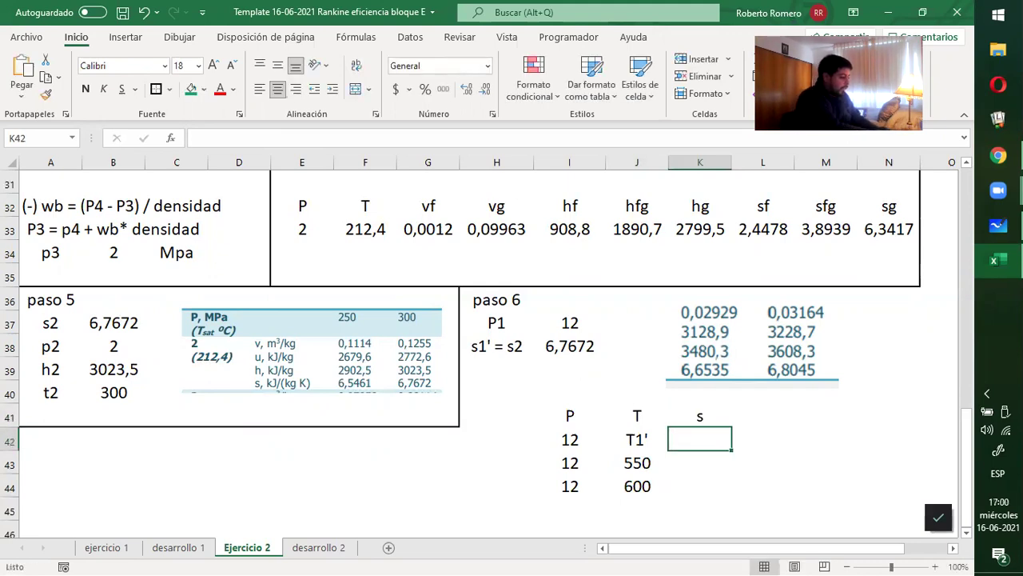
type("6.7")
key("BackSpace")
key("BackSpace")
type("76")
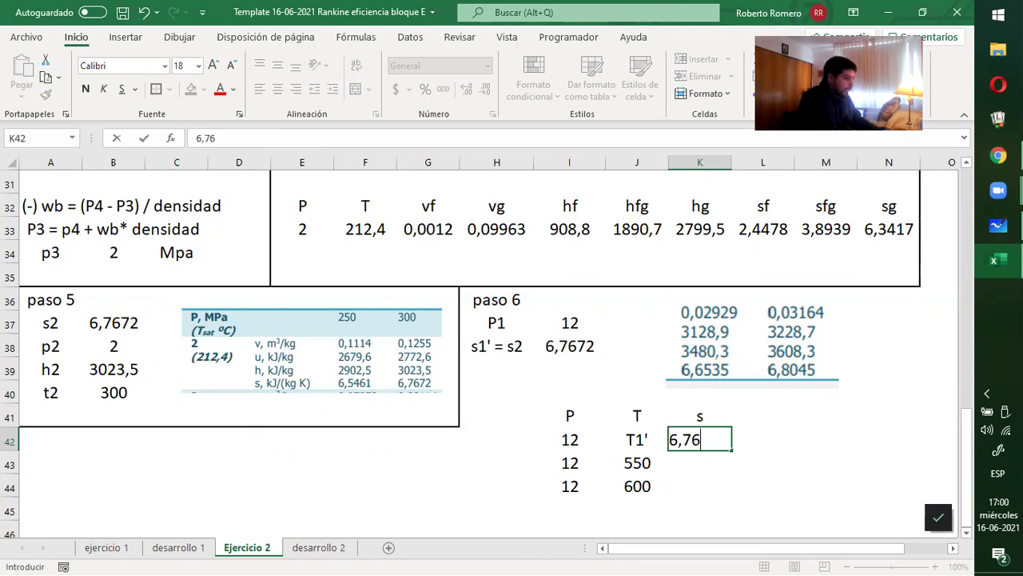
type("72")
key("Return")
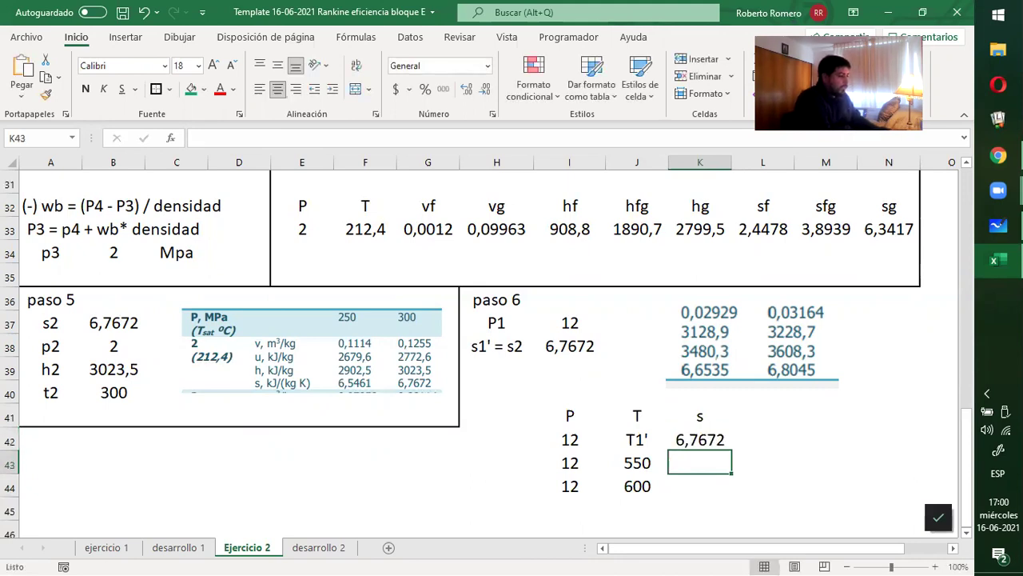
Enter the steam-table entropies 6,6535 for the 550 row and 6,8045 for the 600 row in column K.
type("6,")
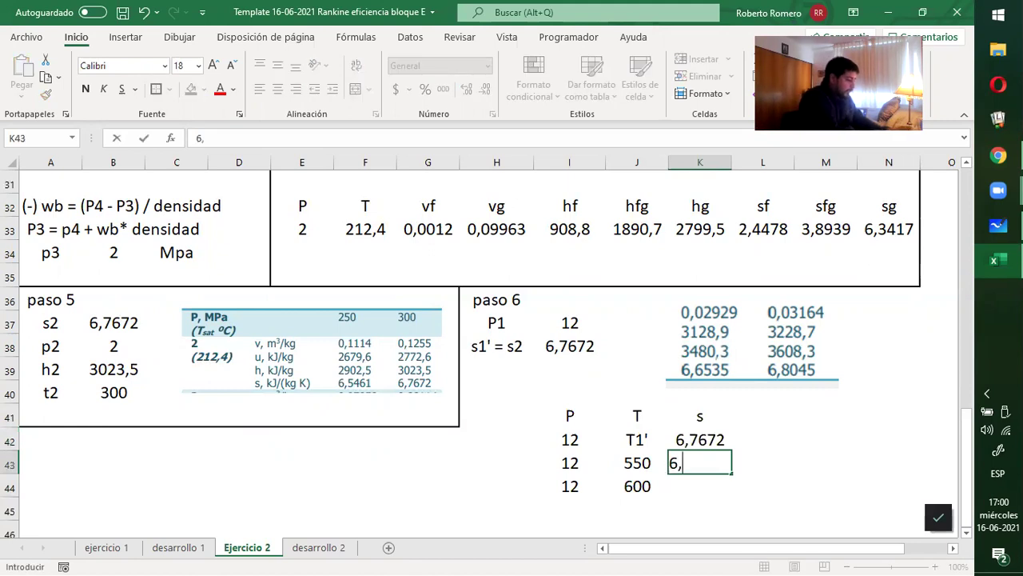
type("6535")
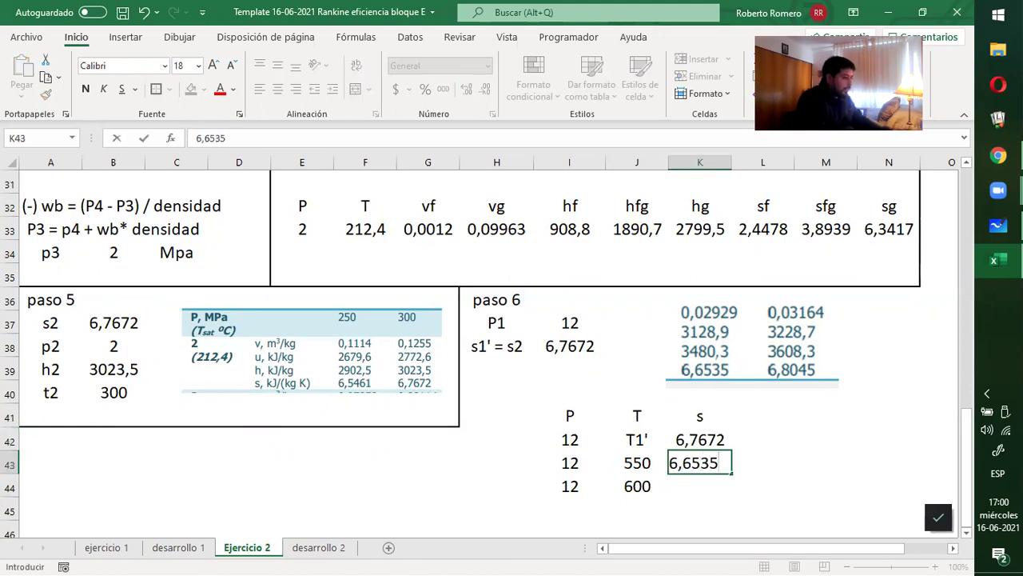
key("Return")
type("6")
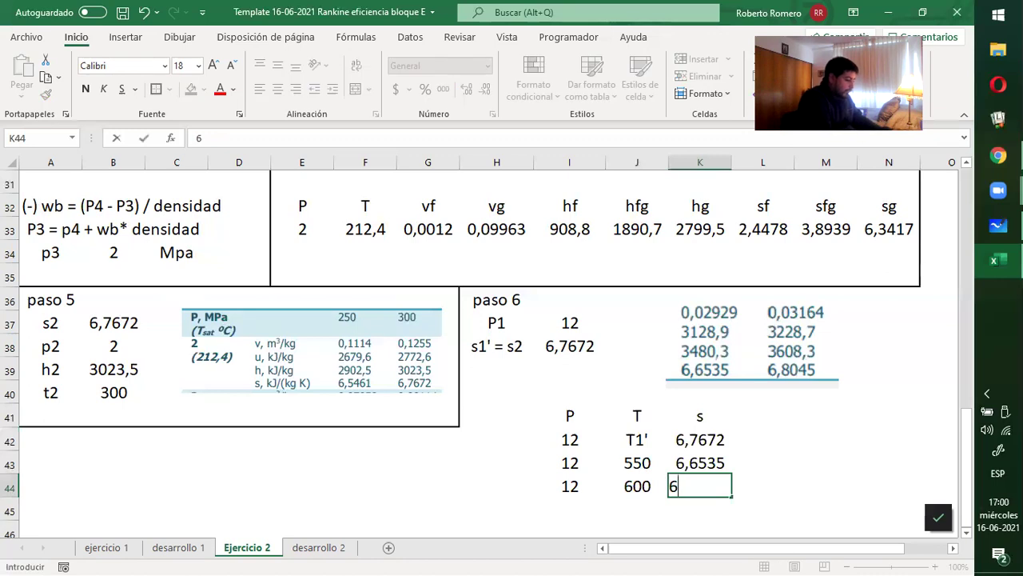
type(",8045")
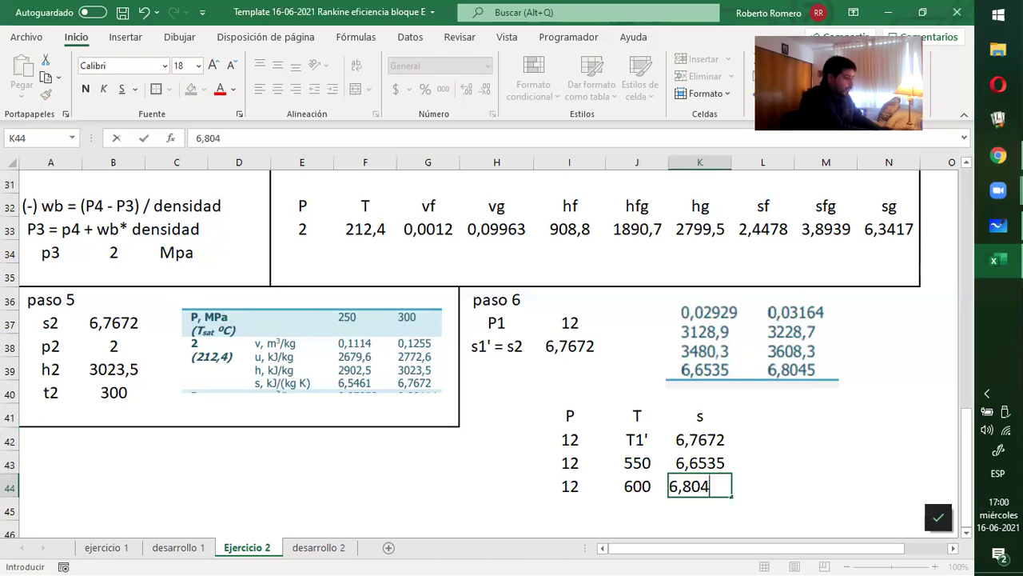
key("Tab")
Add an h column header in cell L41 and label the unknown enthalpy h1' in the T1' row.
key("Up")
key("Up")
key("Up")
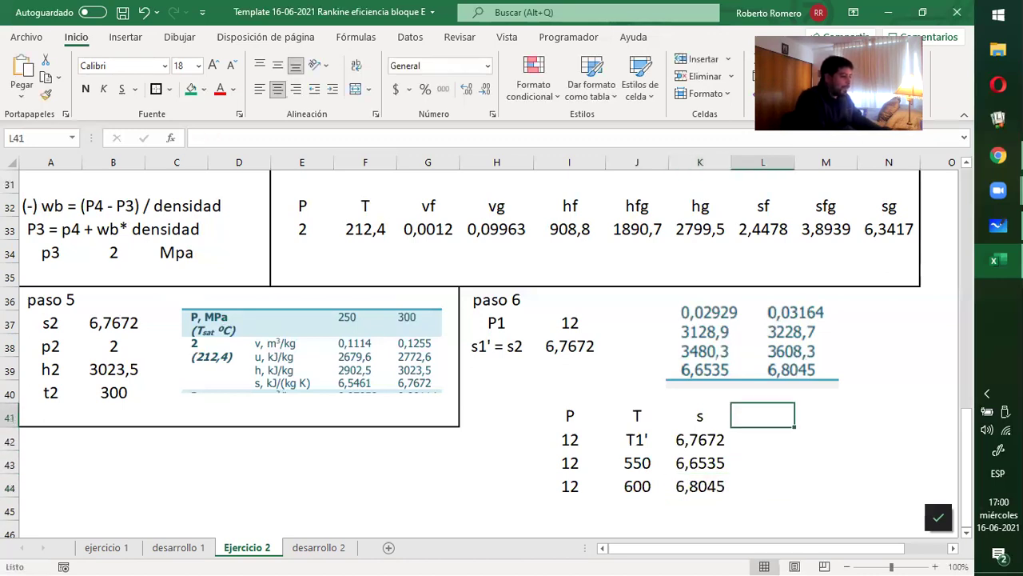
type("h")
key("Return")
type("h")
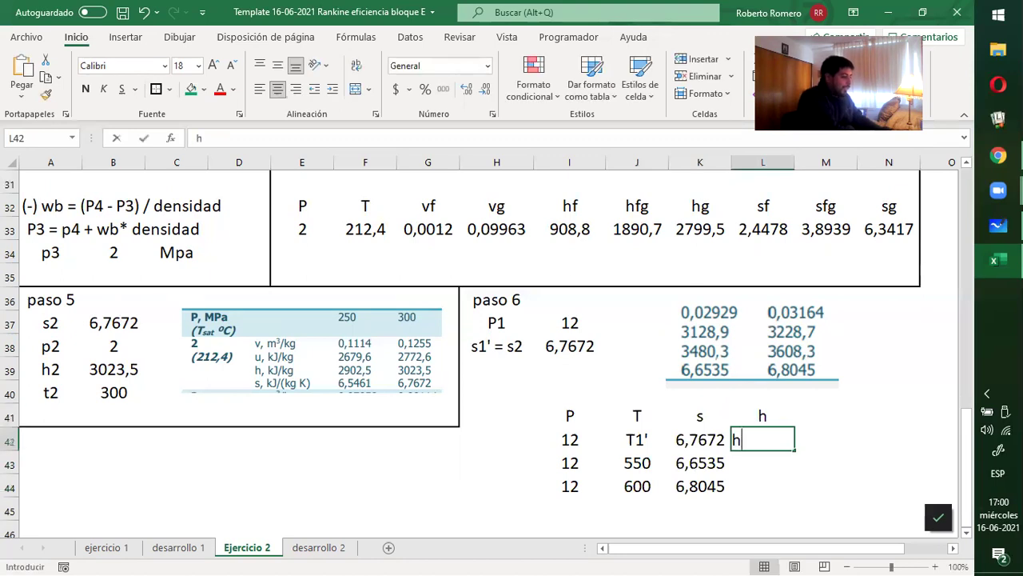
type("1'")
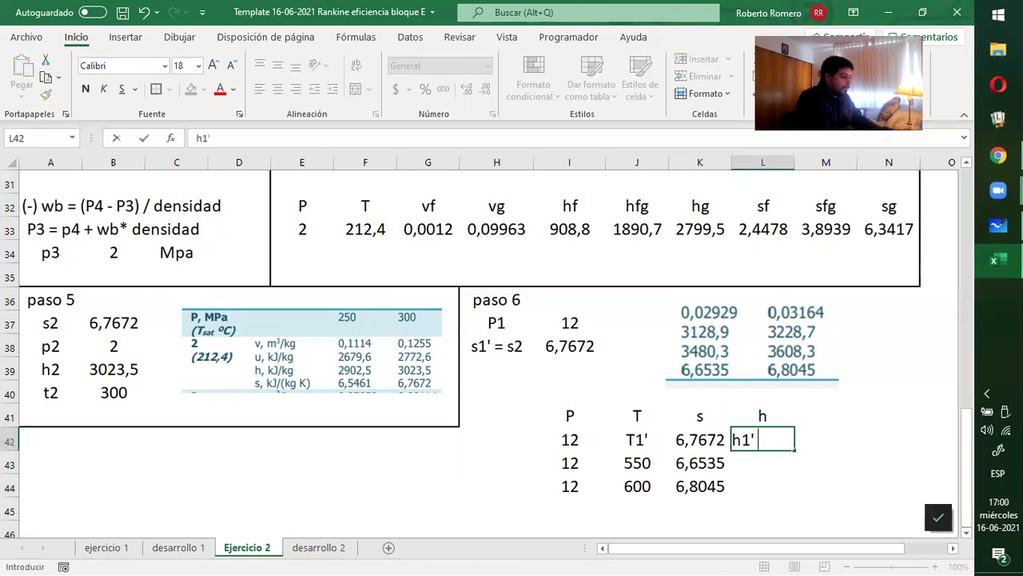
key("Return")
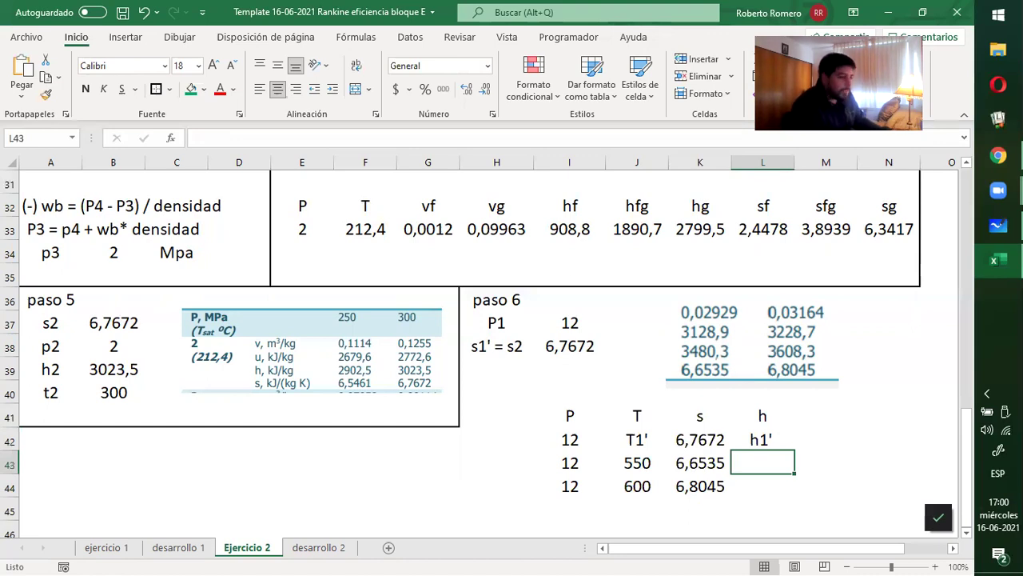
Enter the steam-table enthalpies 3480,3 for the 550 row and 3608,3 for the 600 row in column L.
type("34")
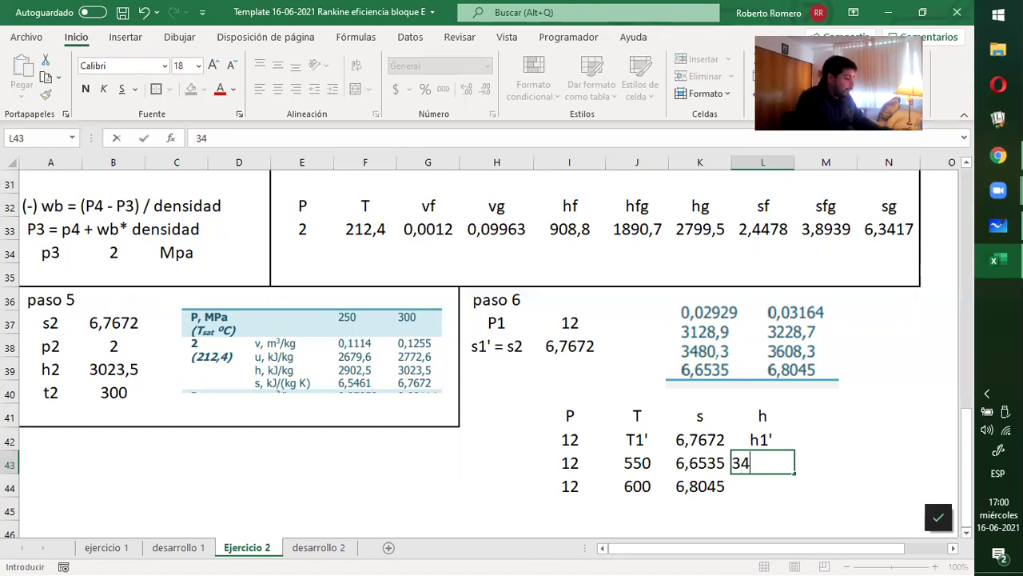
type("80,3")
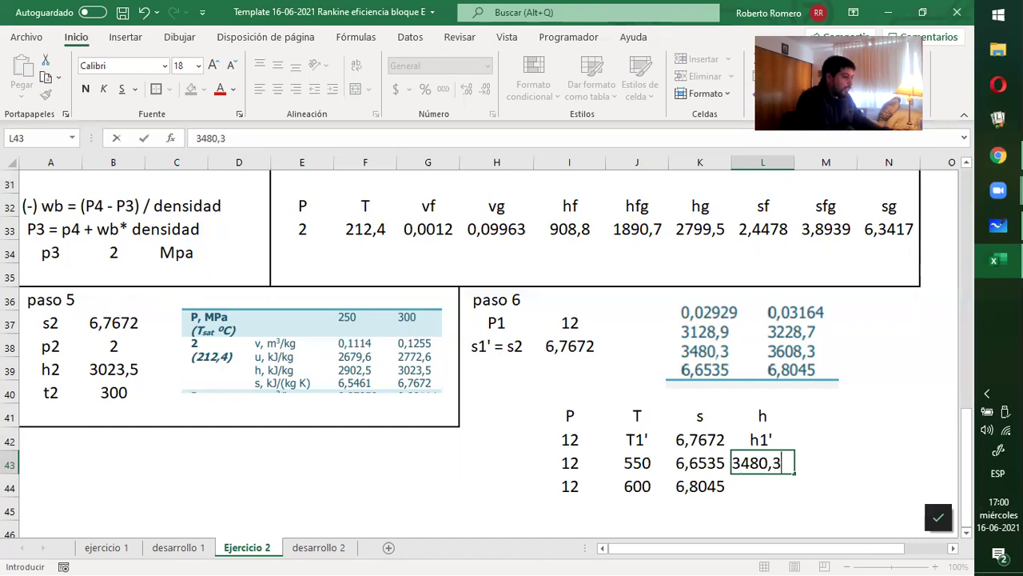
key("Return")
type("3608")
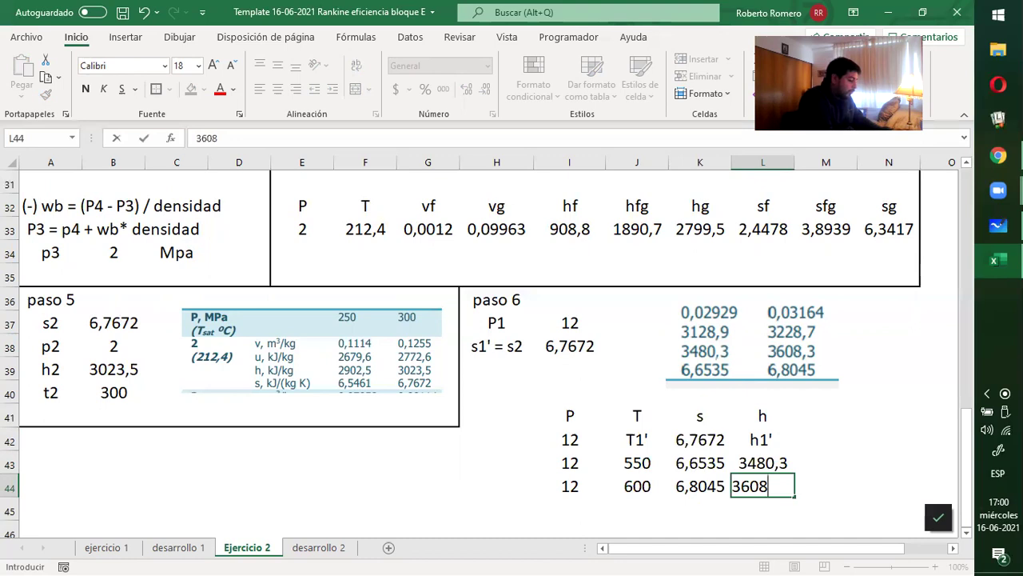
type(",3")
key("Return")
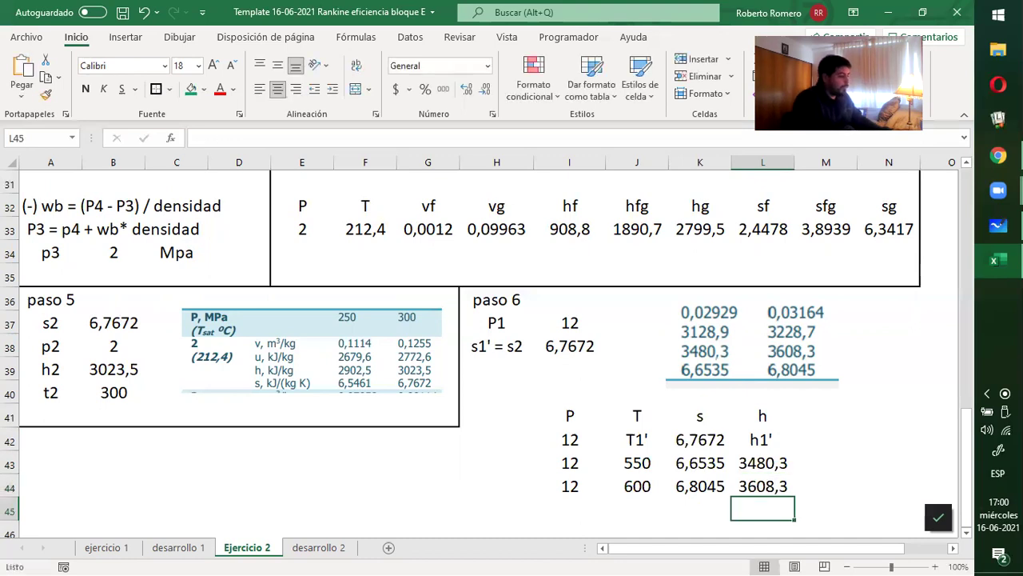
Calculate the entropy interpolation factor in cell K45 with the formula =(K42-K43)/(K44-K43).
scroll(659, 417, "down", 2)
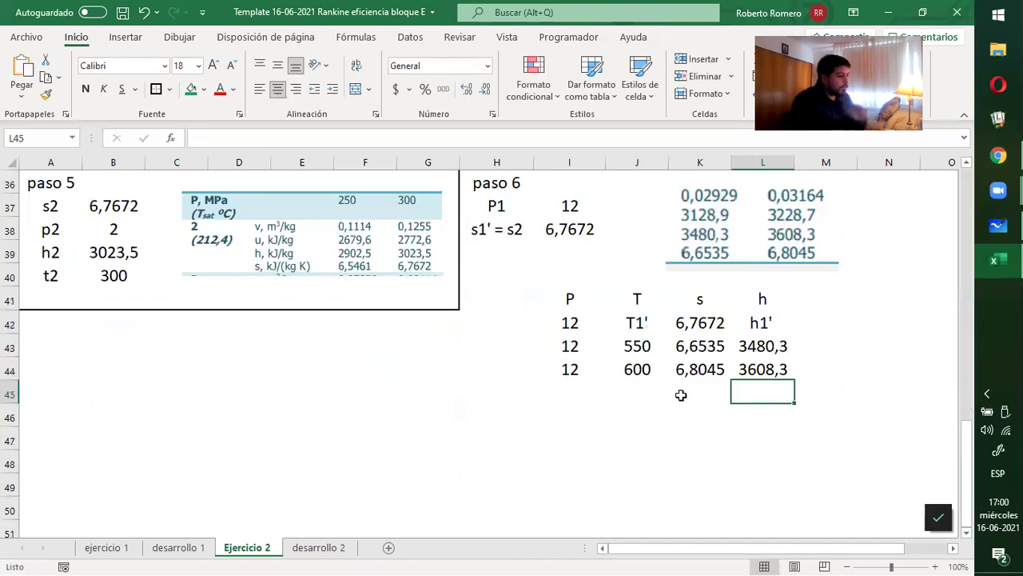
left_click(684, 392)
type("=(")
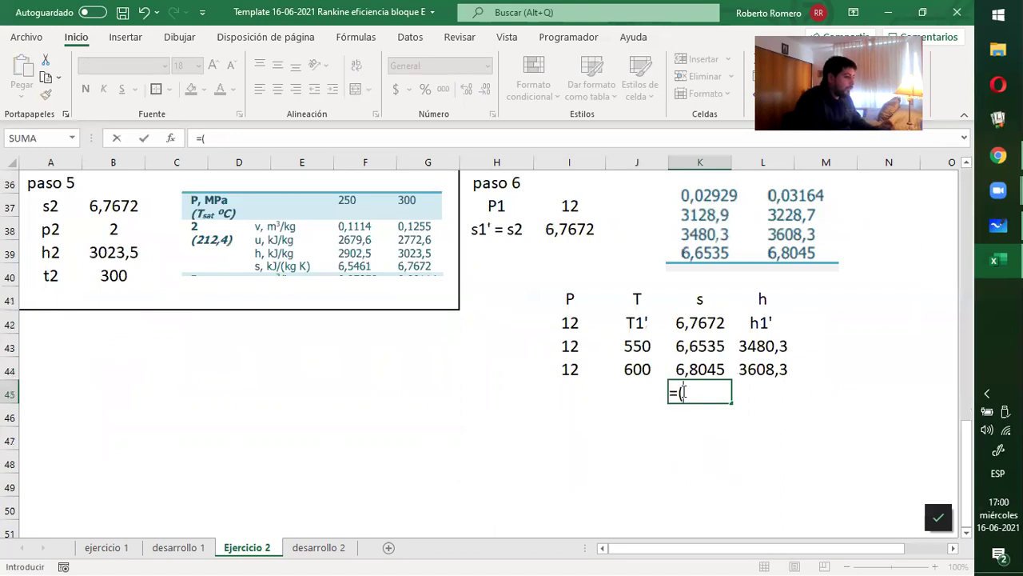
left_click(678, 324)
type("-")
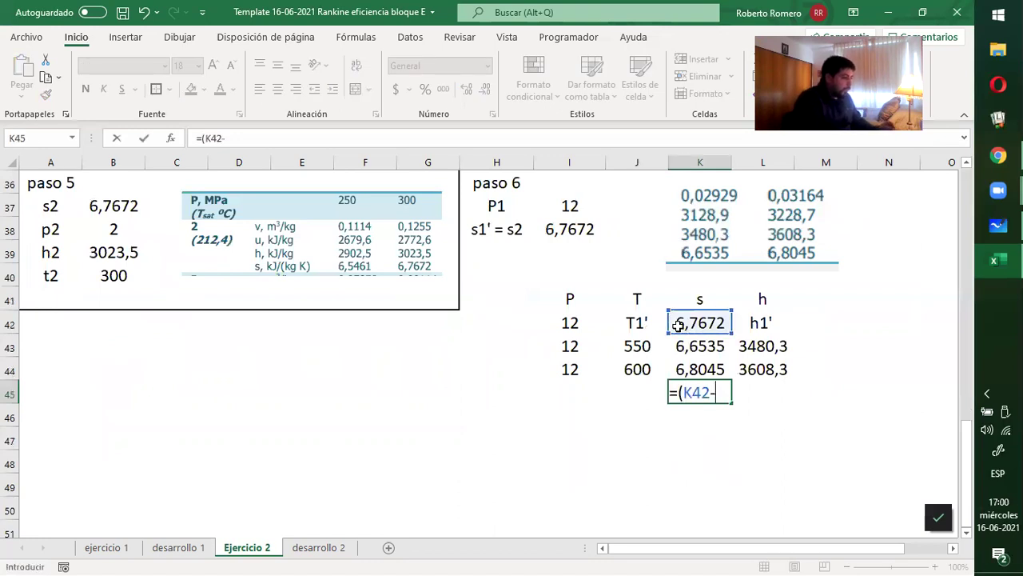
left_click(714, 349)
key("shift")
type(")/(")
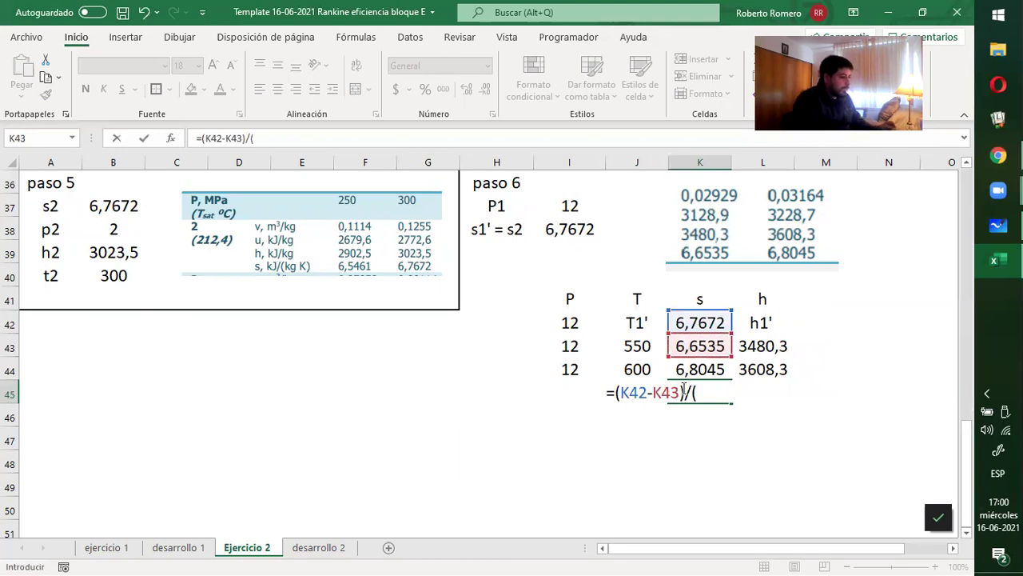
left_click(684, 364)
type("-")
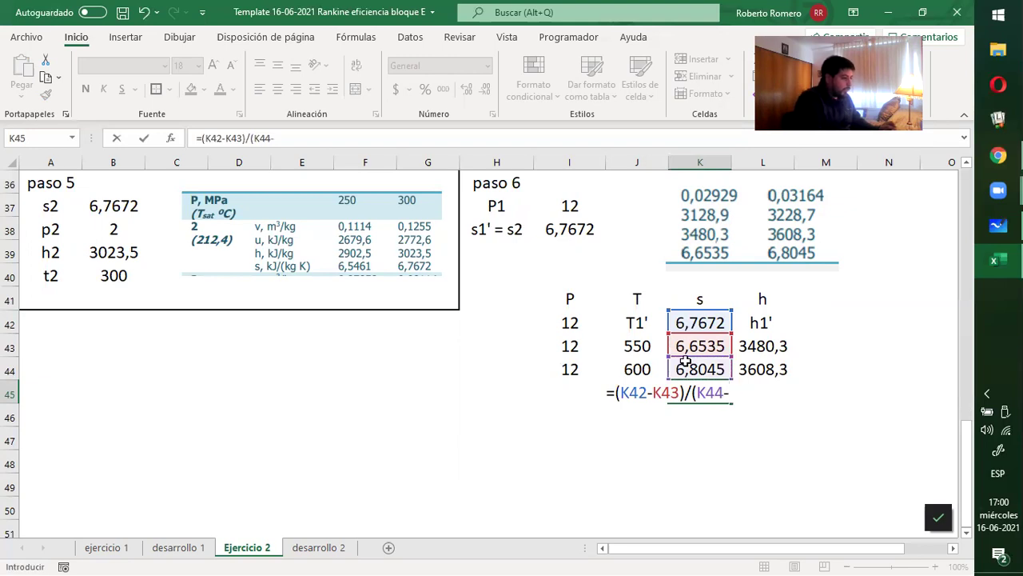
left_click(684, 345)
type(")")
key("Return")
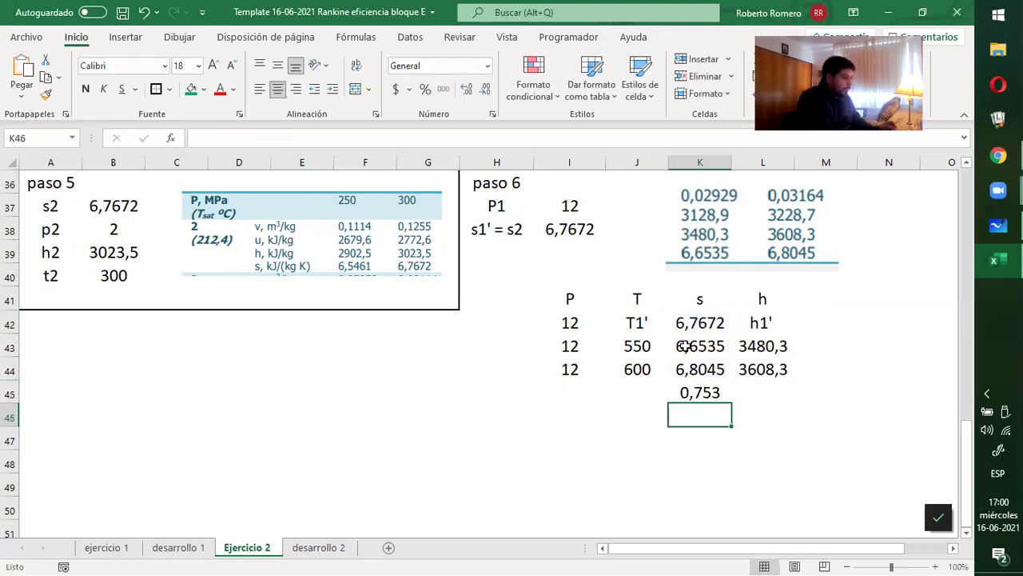
Calculate the interpolated enthalpy h1' in cell L45 with the formula =(L44-L43)*$K$45+L43.
key("Up")
key("Right")
type("=")
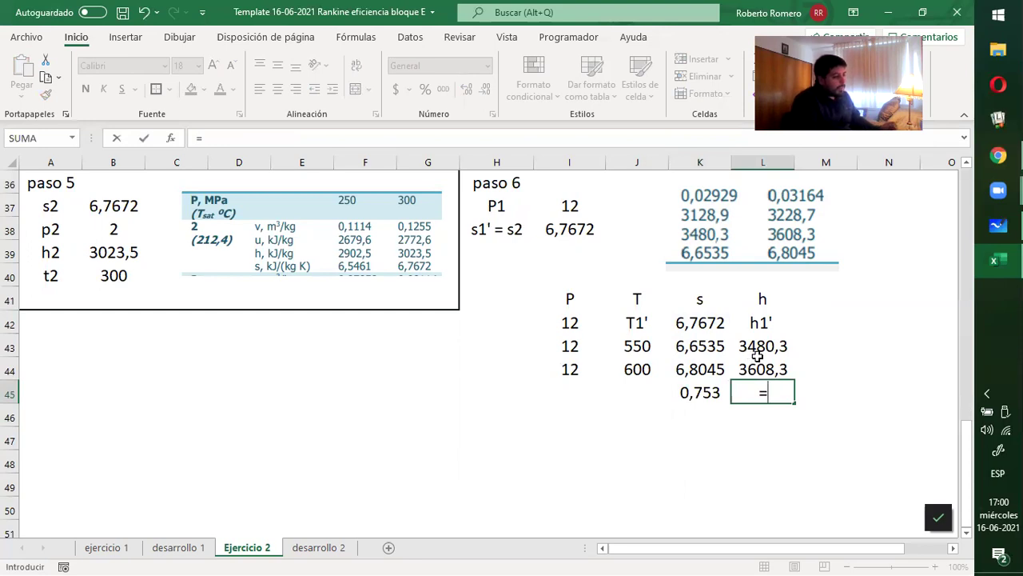
type("(")
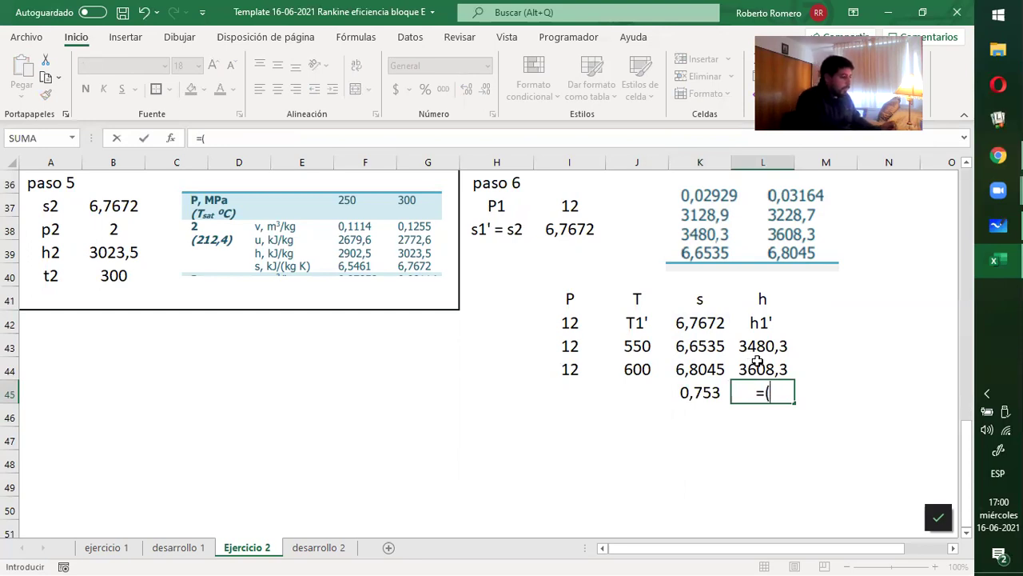
left_click(760, 361)
type("-")
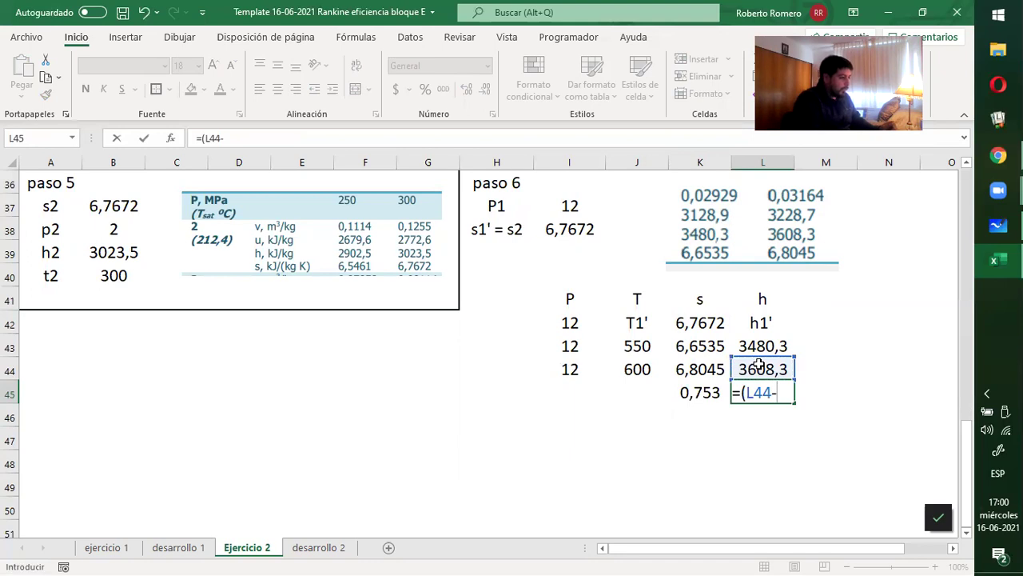
left_click(760, 346)
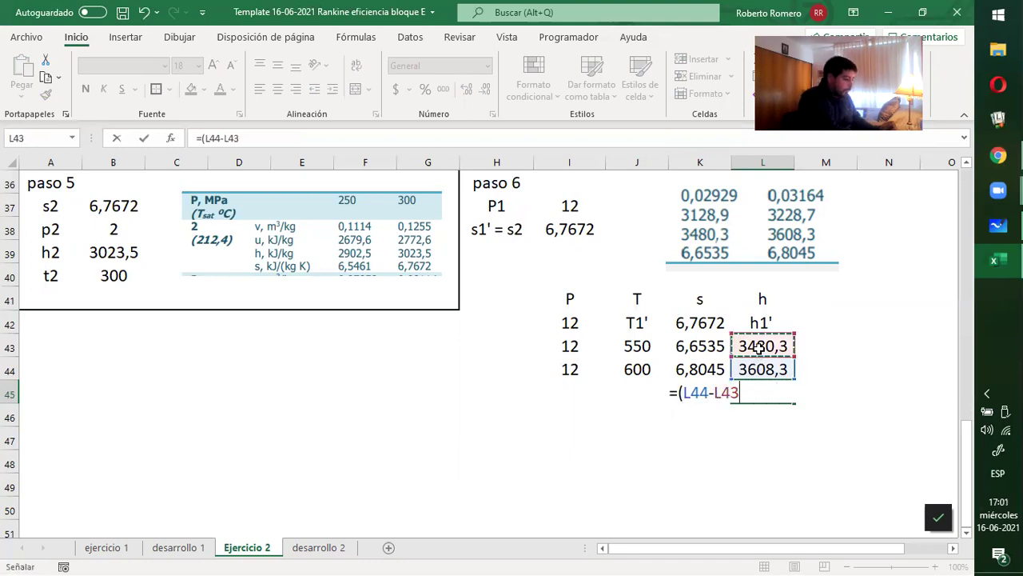
type(")*")
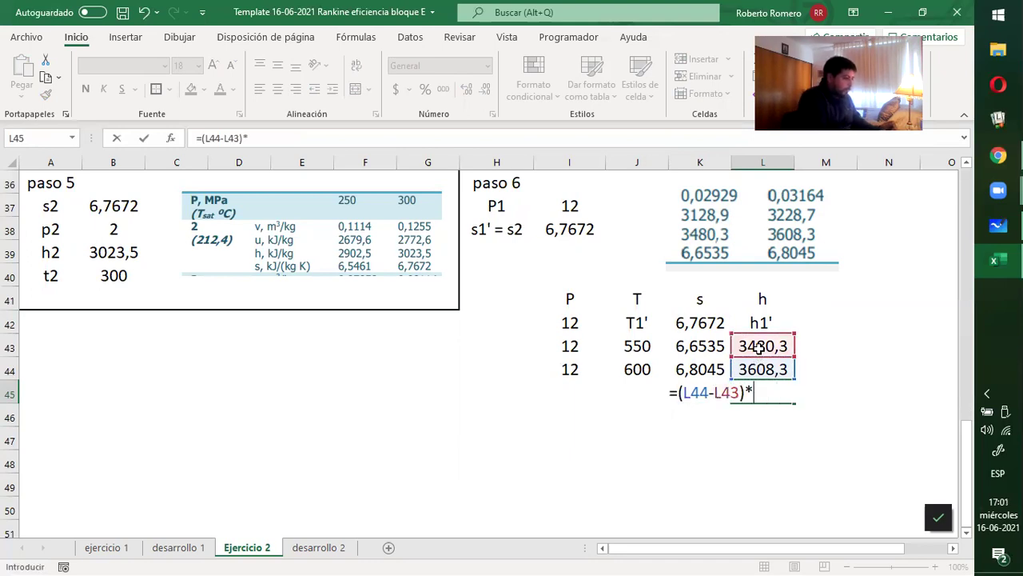
left_click(689, 386)
key("F4")
type("+")
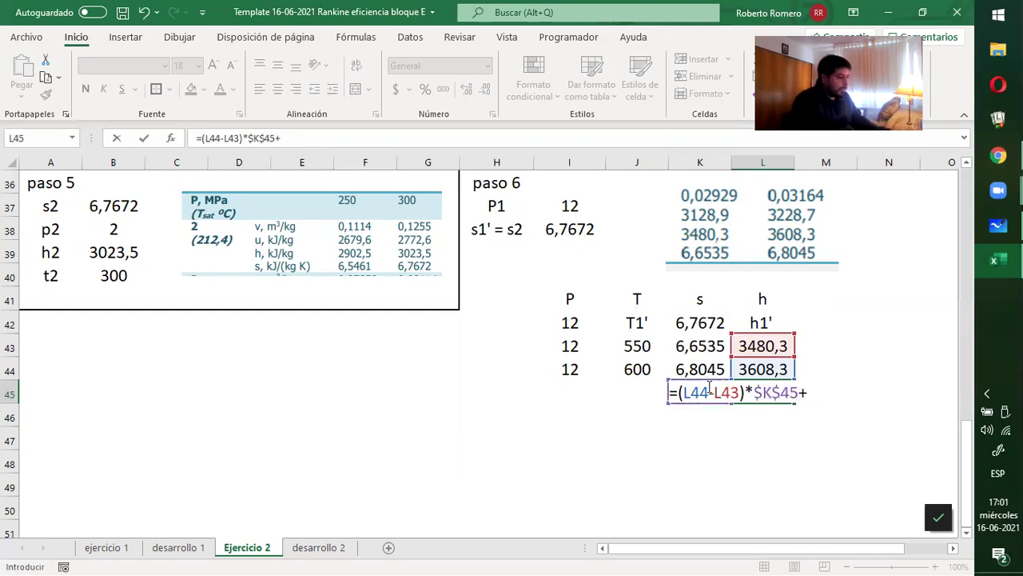
left_click(756, 346)
key("Return")
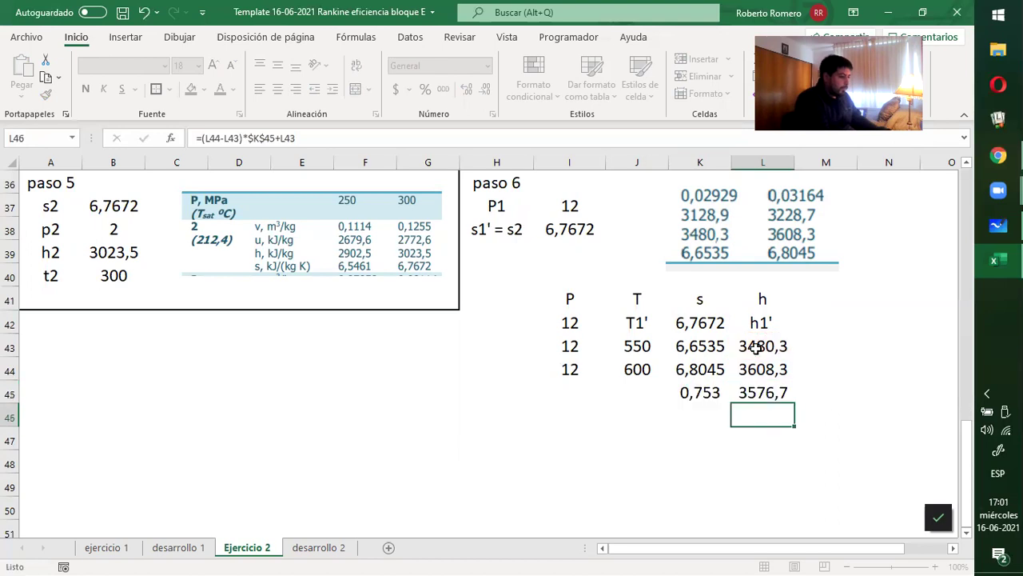
Copy the interpolation formula from L45 into J45 to calculate the temperature T1' and check both formulas.
left_click(758, 395)
key("ctrl+c")
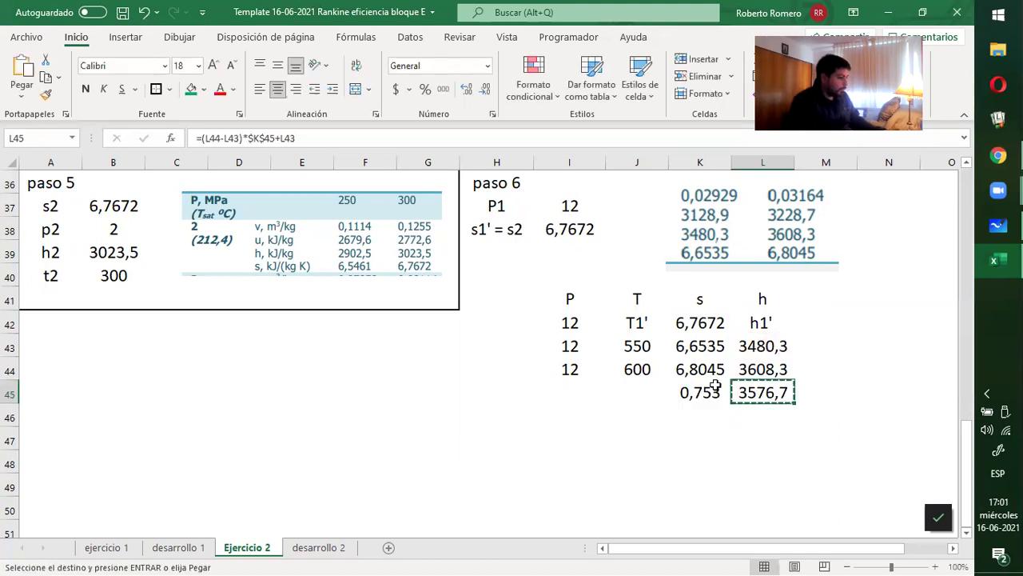
left_click(648, 389)
right_click(647, 389)
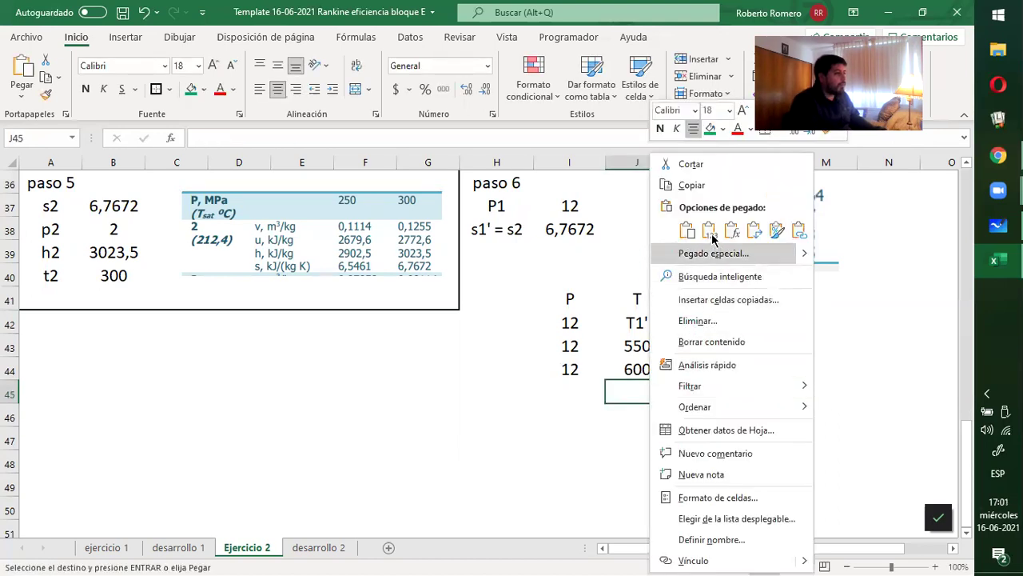
left_click(789, 232)
left_click(847, 349)
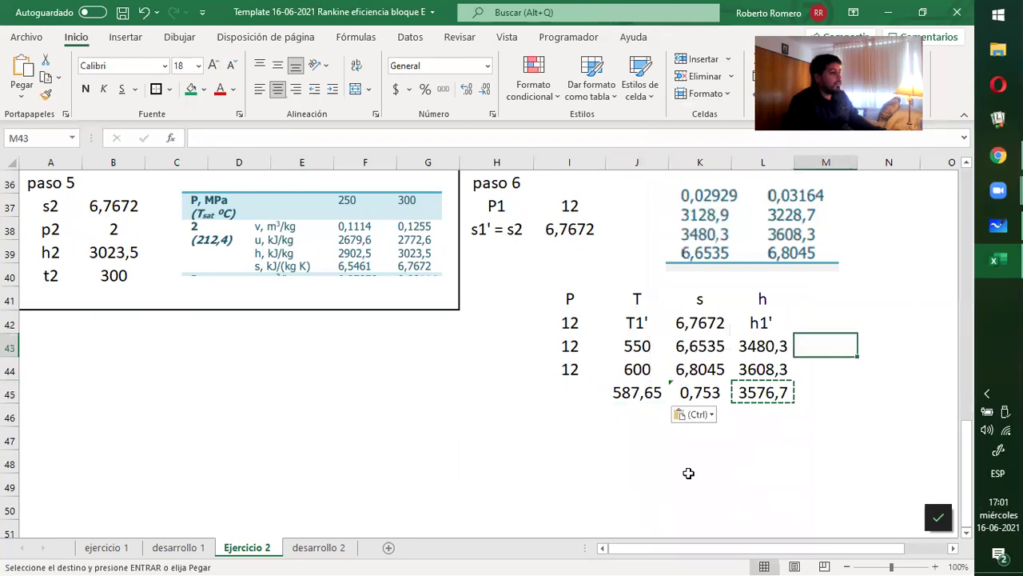
left_click_drag(630, 392, 755, 391)
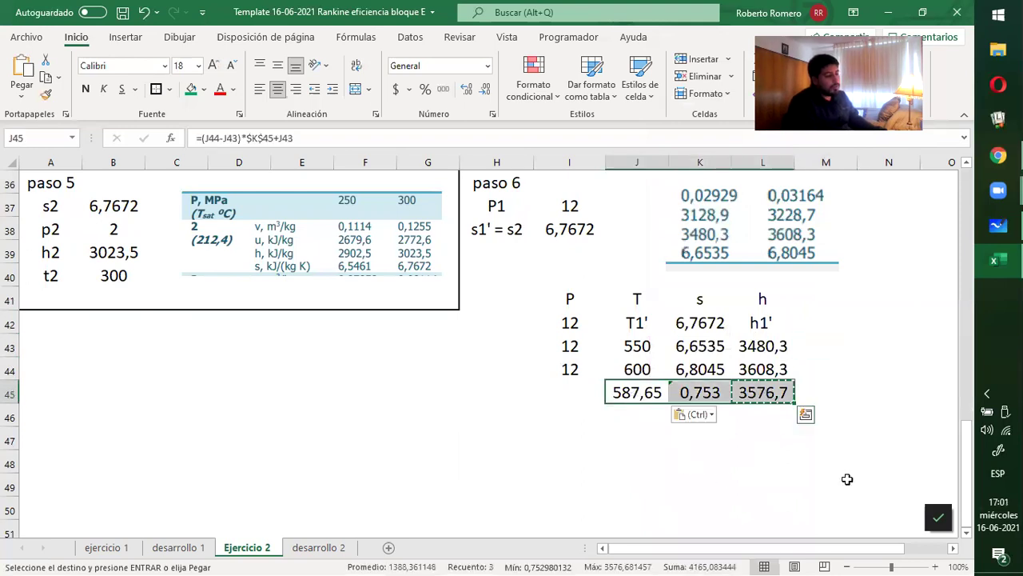
left_click(852, 374)
left_click(772, 393)
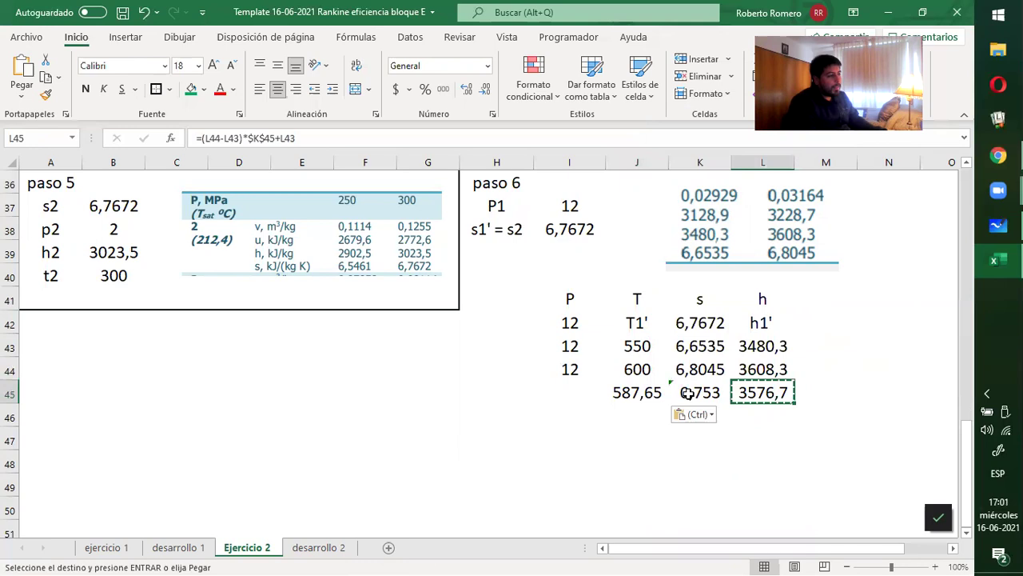
left_click(649, 391)
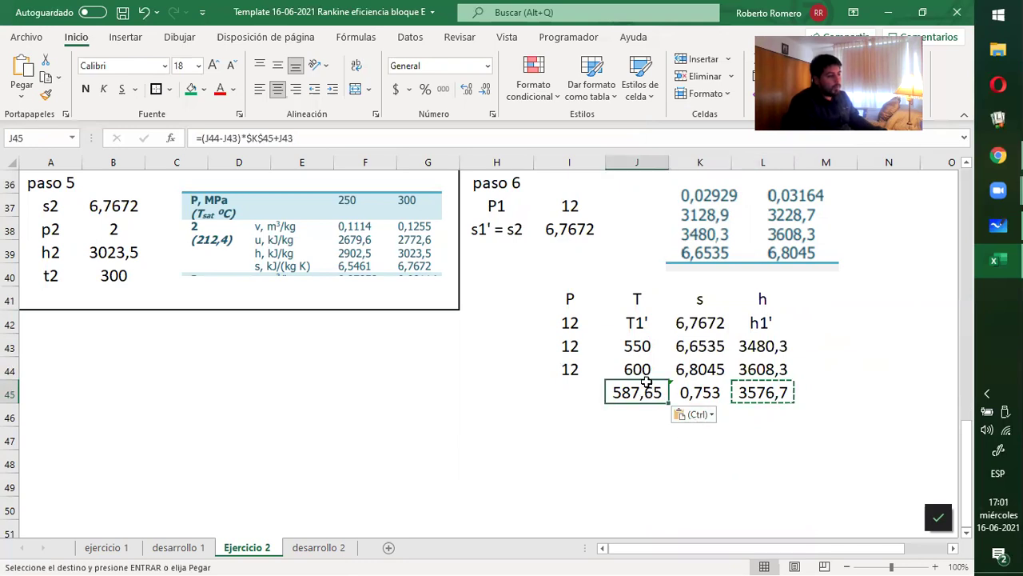
Apply an outside border around the paso 6 block, cells H36:M46.
scroll(600, 344, "up", 3)
scroll(787, 472, "down", 2)
left_click_drag(531, 304, 850, 434)
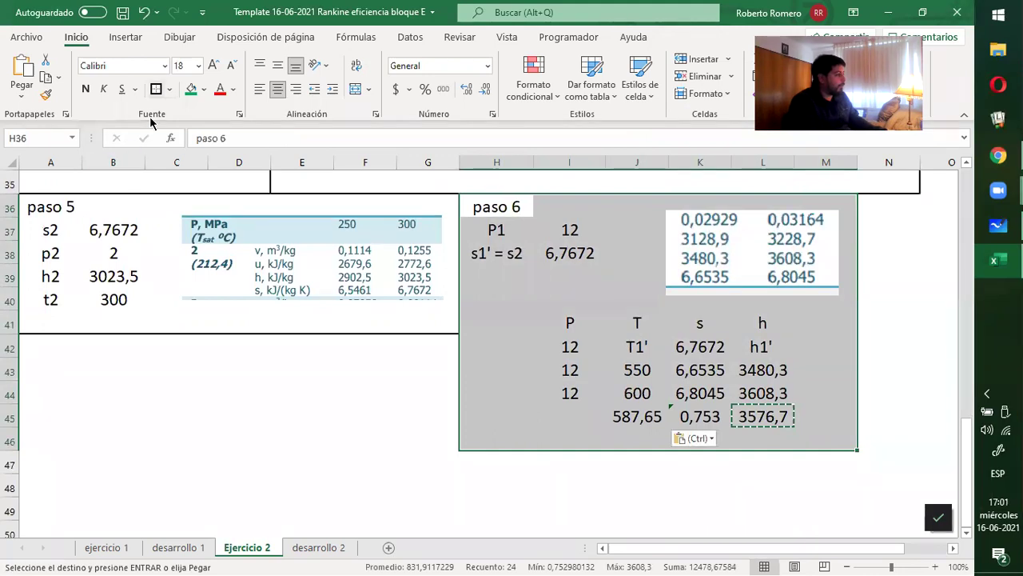
key("Escape")
left_click(328, 436)
left_click(301, 349)
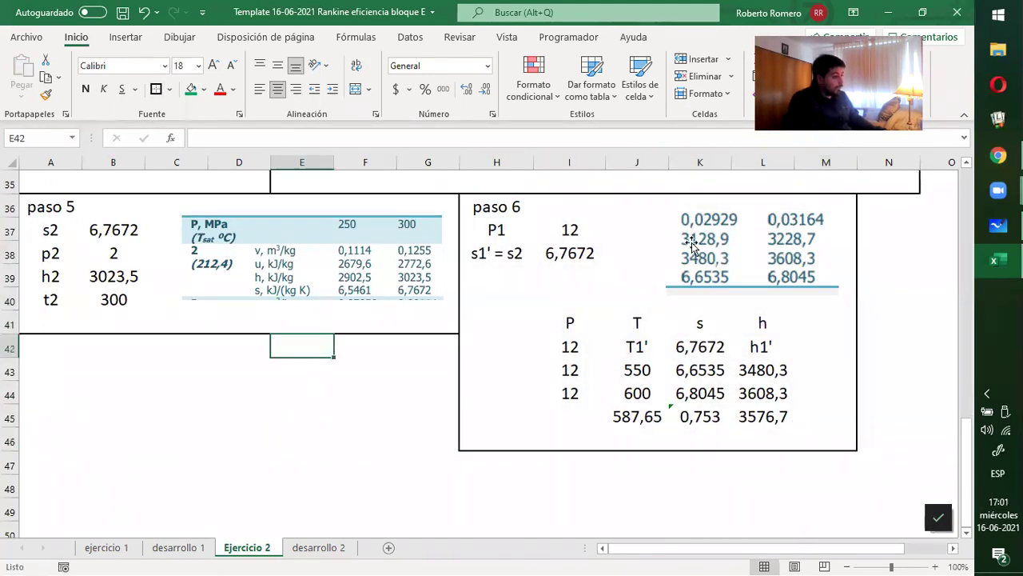
Enter the heading paso 7 in cell A42, below the paso 5 block.
scroll(691, 244, "down", 3)
left_click(646, 407)
key("Down")
key("Down")
key("Down")
key("Down")
key("Down")
key("Left")
key("Left")
key("Left")
key("Left")
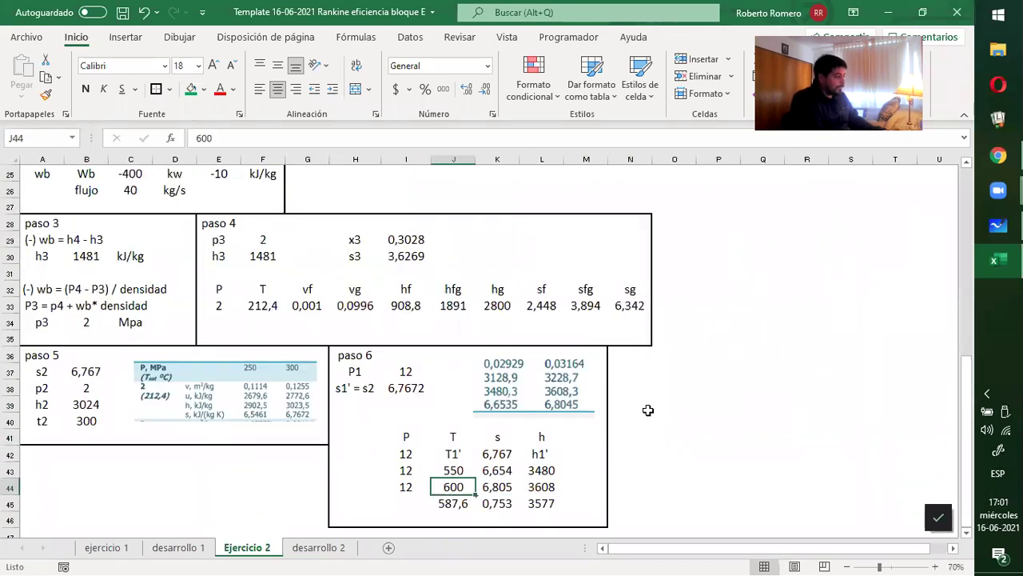
key("Home")
key("Down")
key("Down")
key("Down")
key("Down")
key("Down")
key("Down")
key("Down")
key("Down")
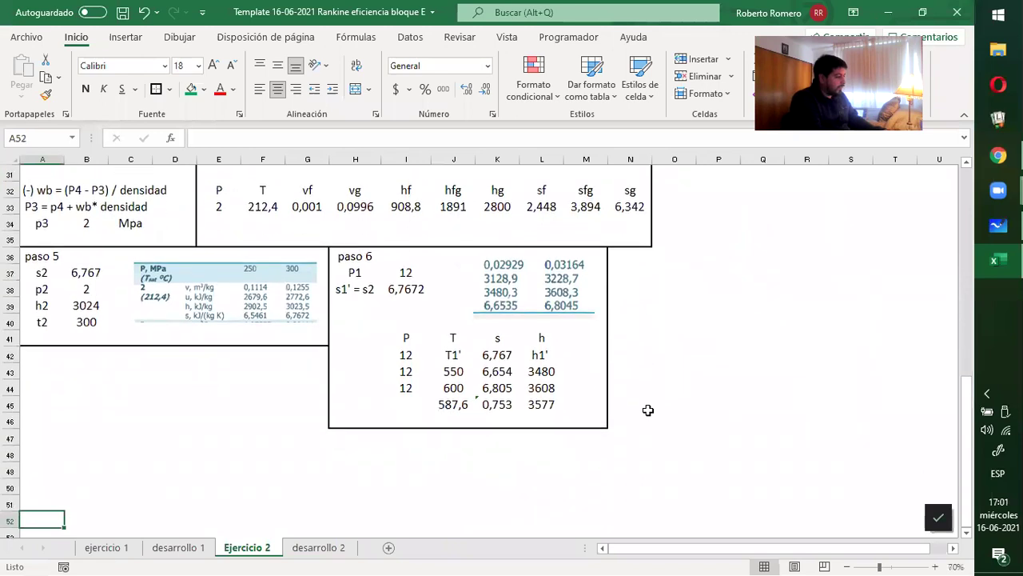
key("Down")
key("Down")
key("Up")
key("Up")
key("Up")
key("Up")
key("Up")
key("Up")
key("Up")
key("Up")
key("Up")
key("Up")
key("Up")
key("Up")
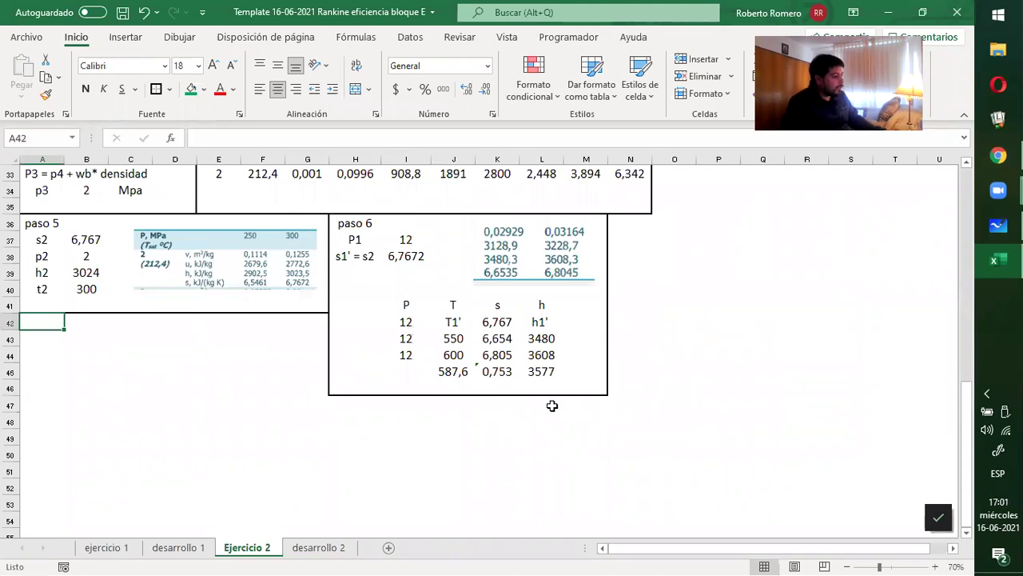
scroll(551, 405, "up", 1)
scroll(271, 400, "down", 2)
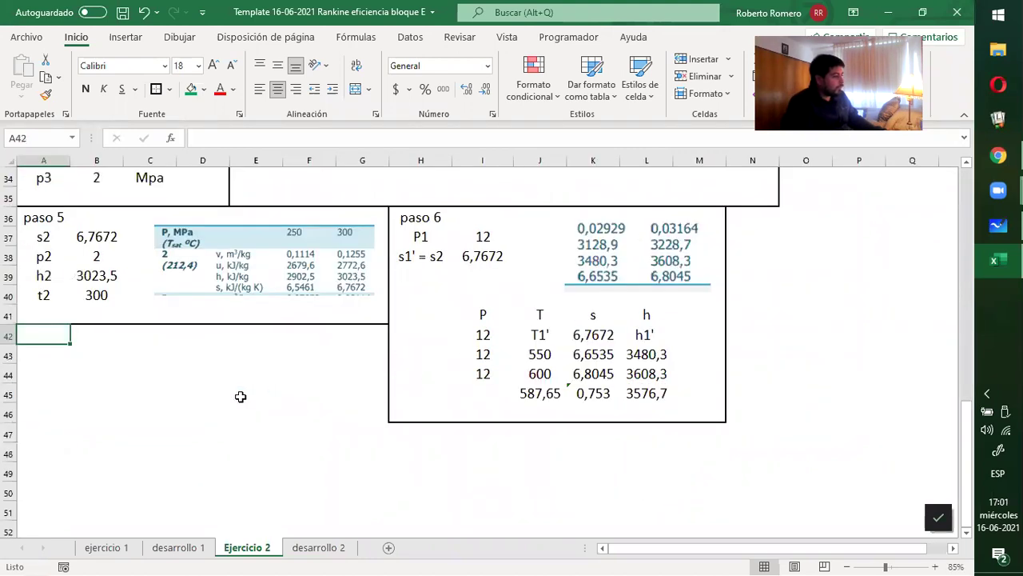
type("paso 7}")
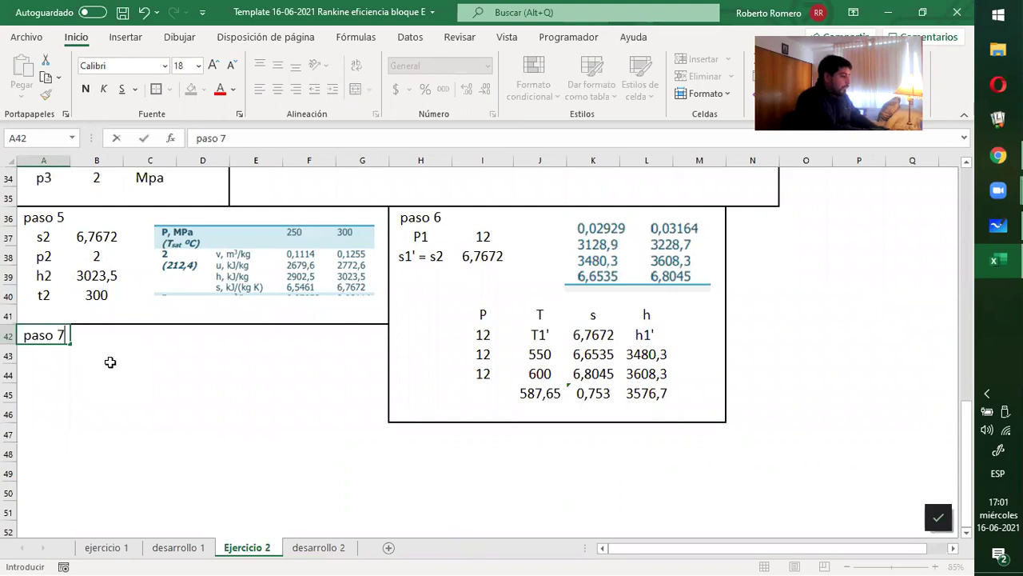
key("Return")
key("Return")
key("BackSpace")
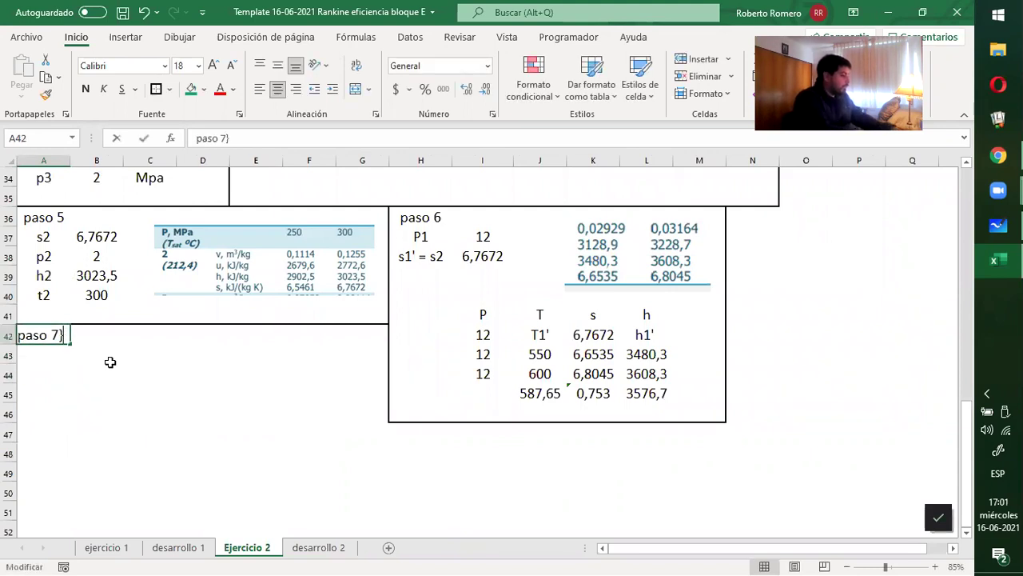
key("Return")
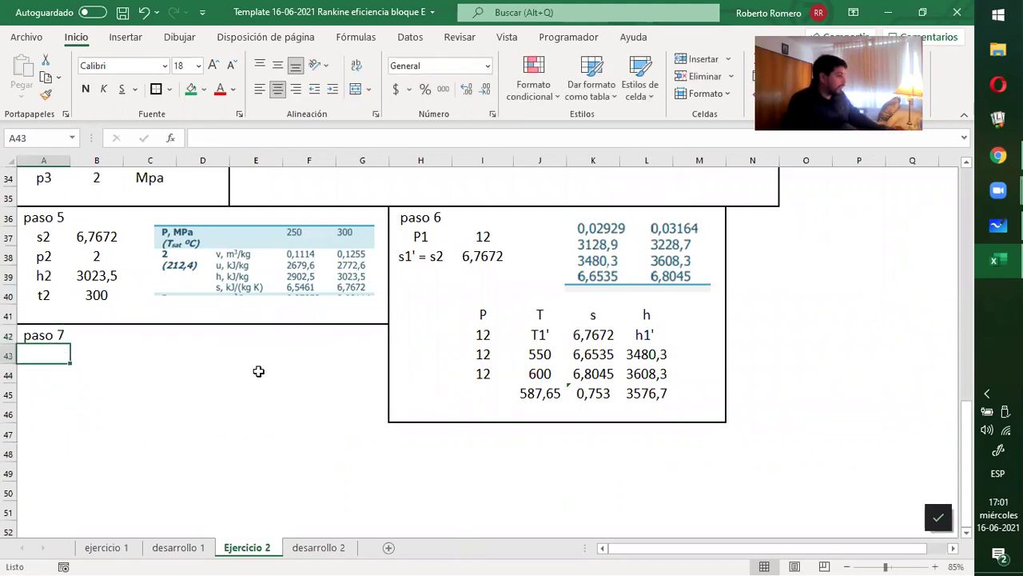
Consult the paso 7 equation on the desarrollo 2 sheet and enter (-) ws = h2 - h1' in cell A43 of Ejercicio 2.
left_click(318, 547)
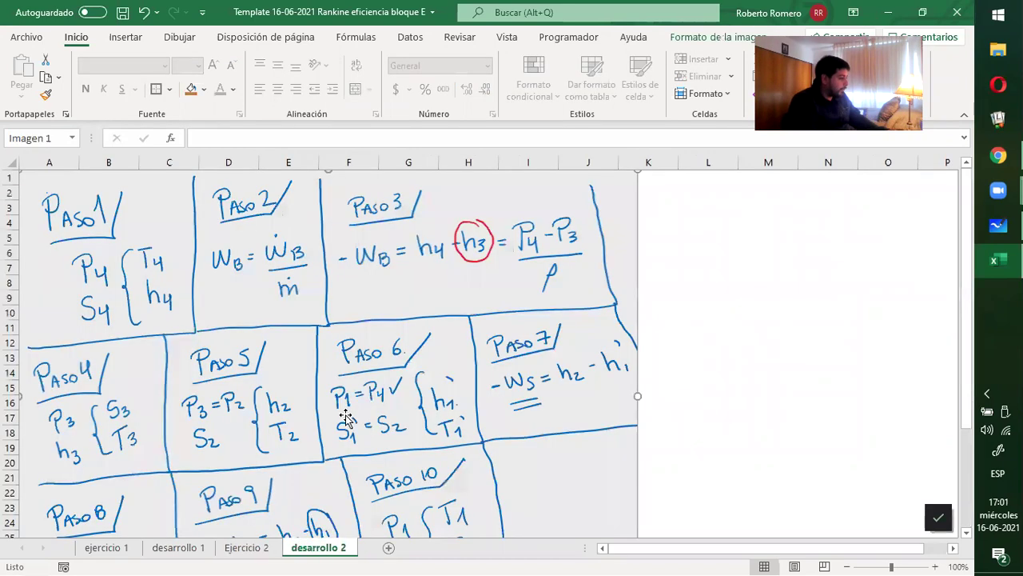
left_click(241, 547)
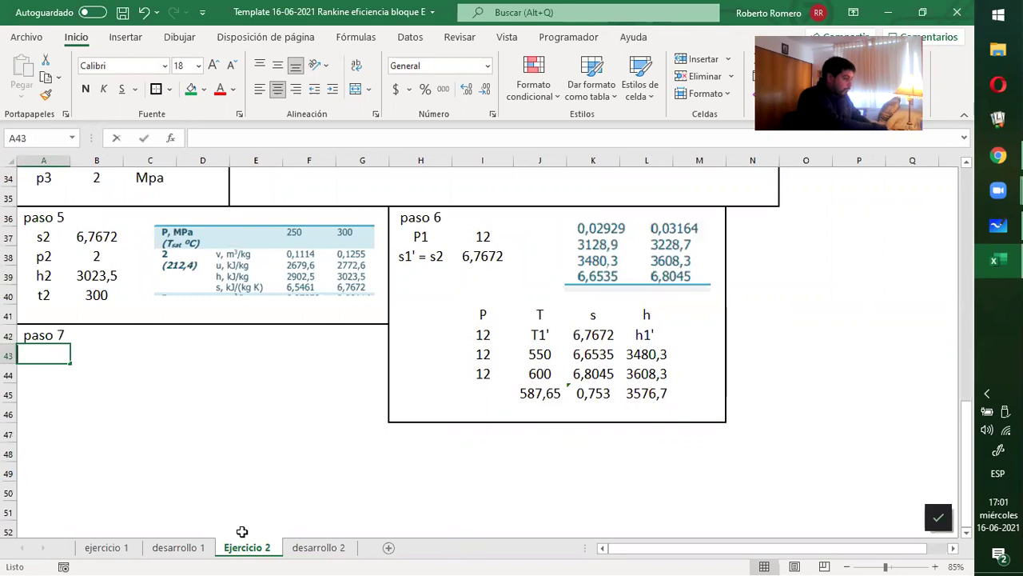
type("(-) we")
key("BackSpace")
type("s =")
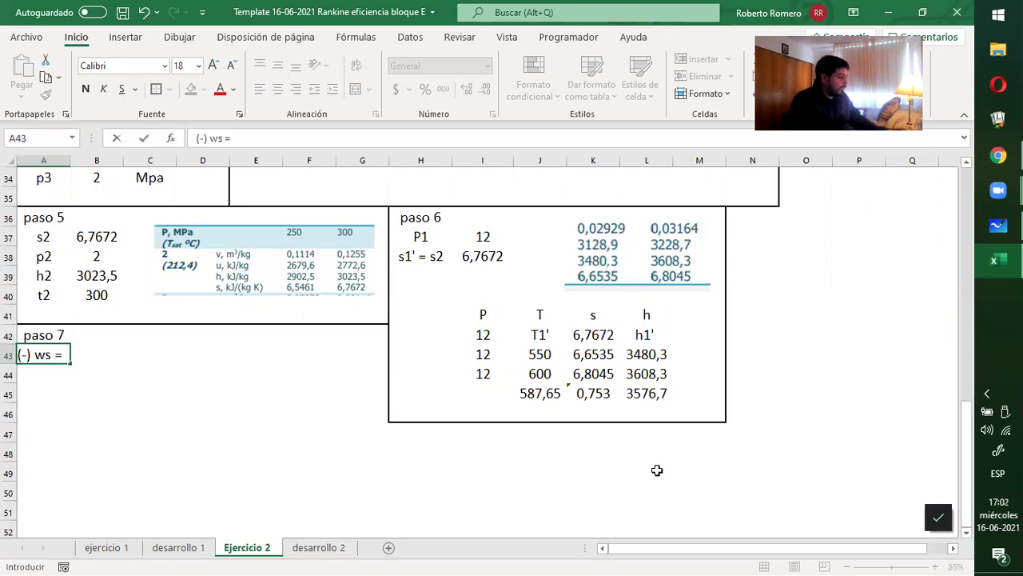
scroll(650, 457, "up", 11)
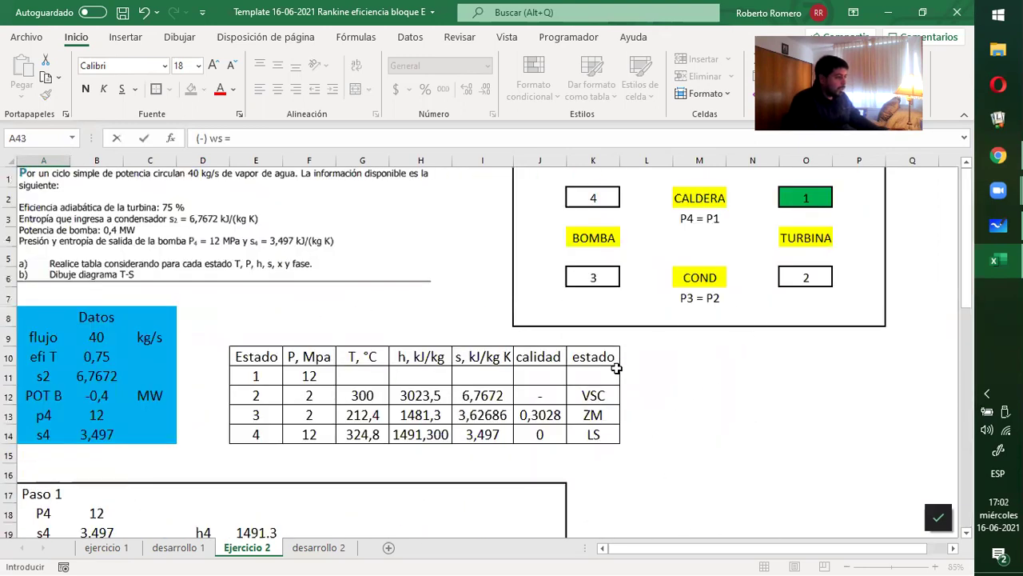
scroll(616, 367, "down", 10)
type("h2 - h1'")
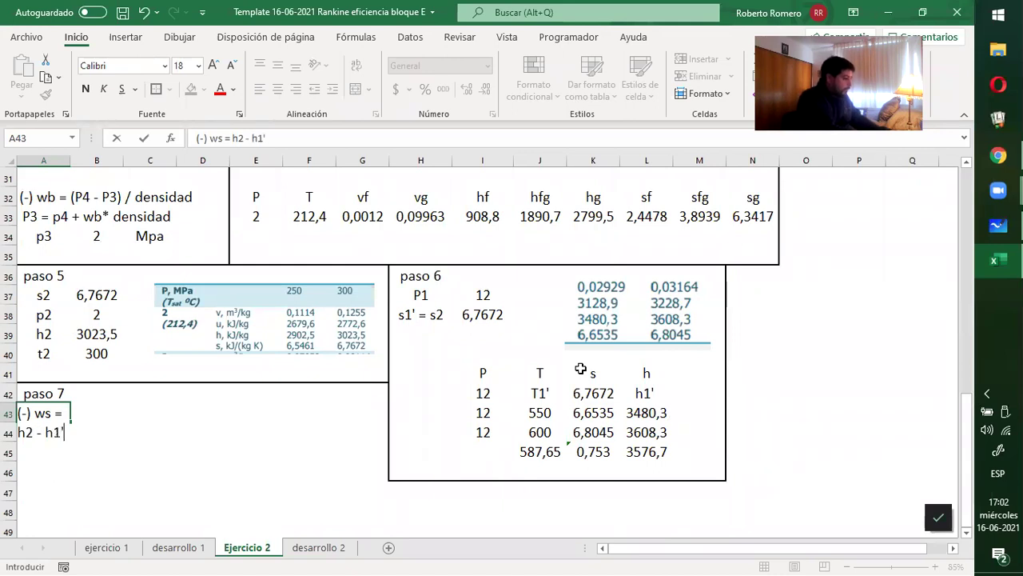
key("Return")
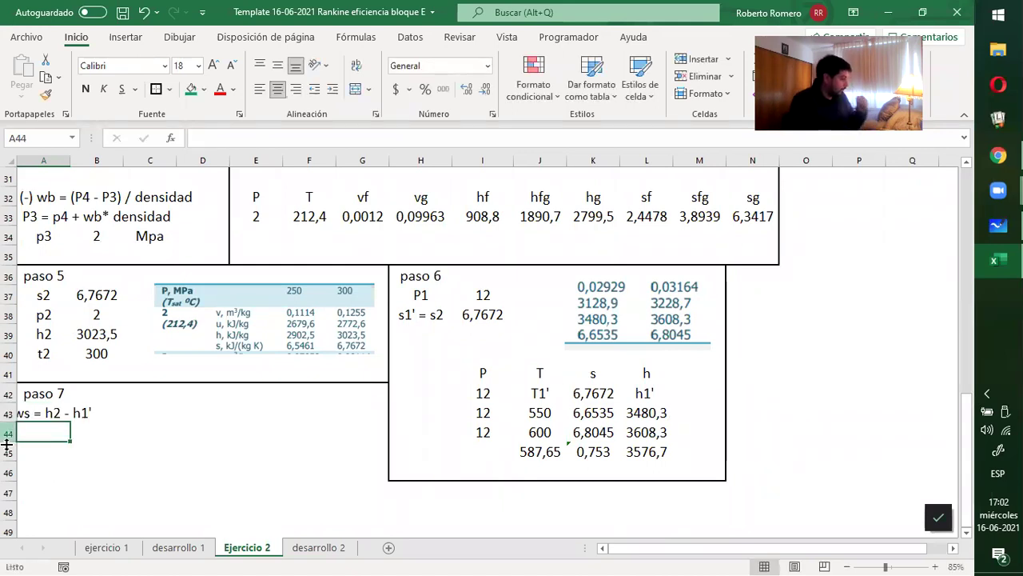
Merge and centre cells A43:B43 so that they hold the turbine work equation.
left_click_drag(49, 412, 112, 417)
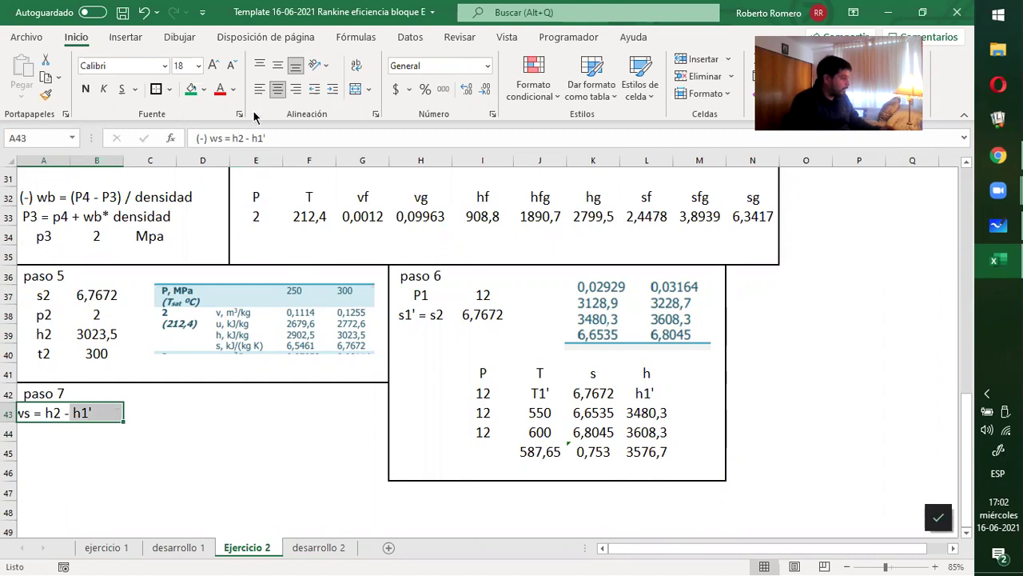
left_click(357, 89)
left_click(172, 432)
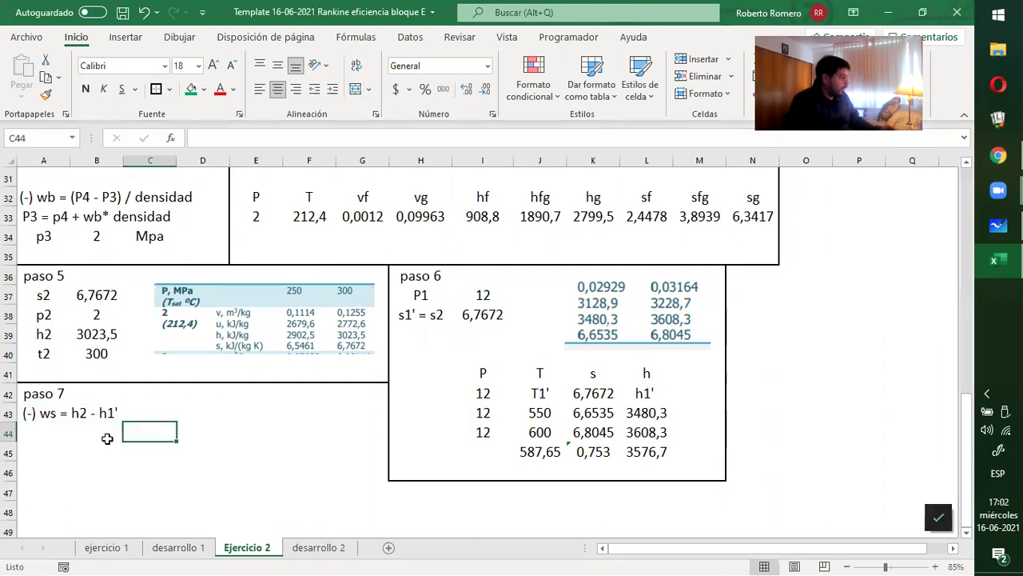
Label cell A44 ws and calculate the turbine work in B44 with the formula =L45-B39.
left_click(45, 438)
type("ws")
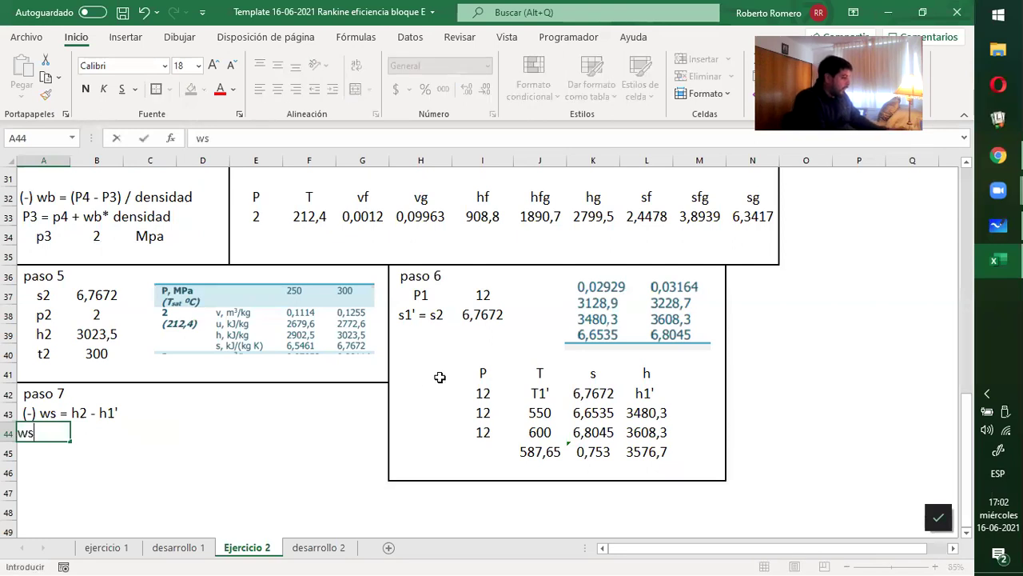
key("Tab")
type("=")
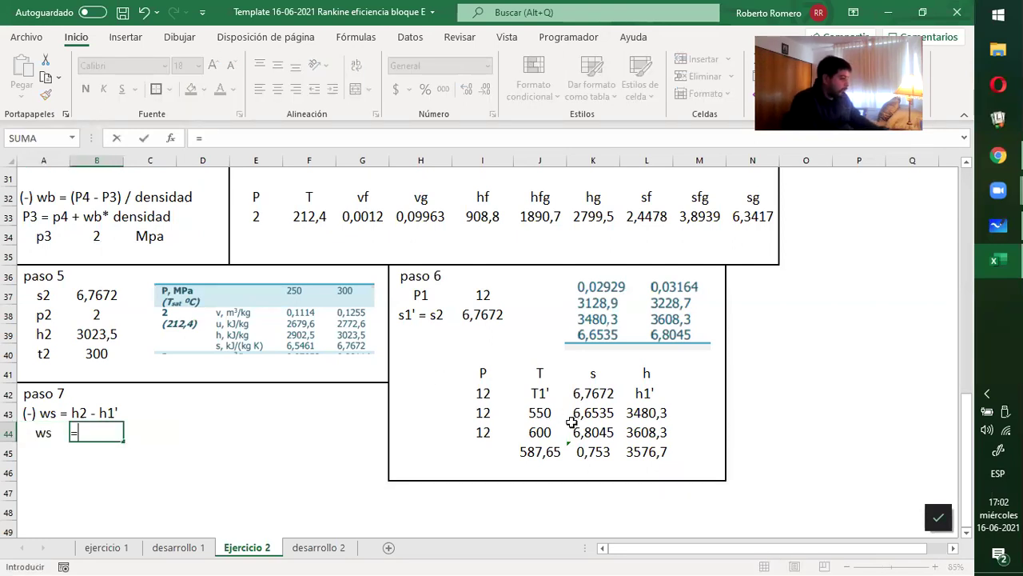
left_click(645, 452)
type("-")
left_click(102, 329)
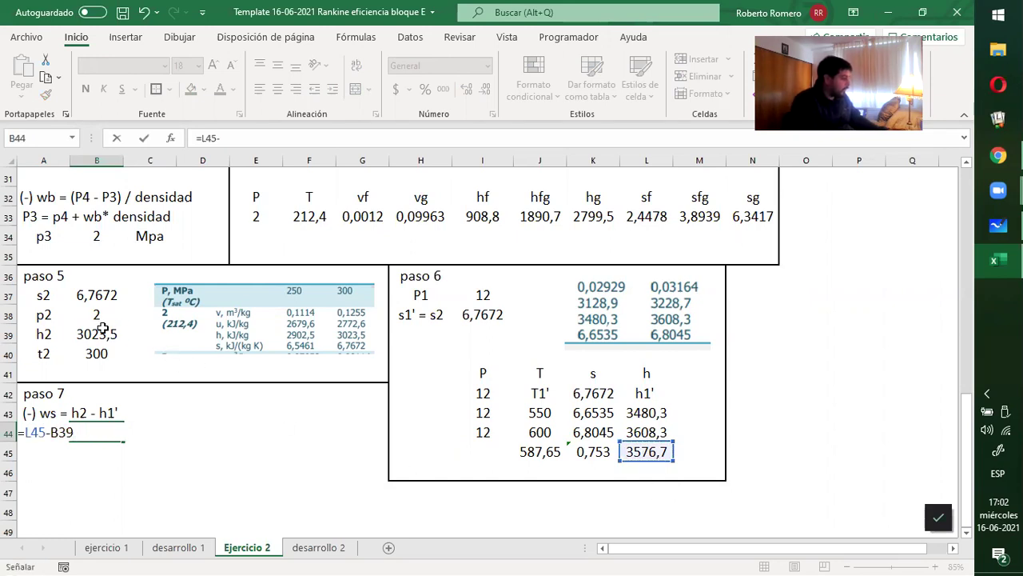
key("Return")
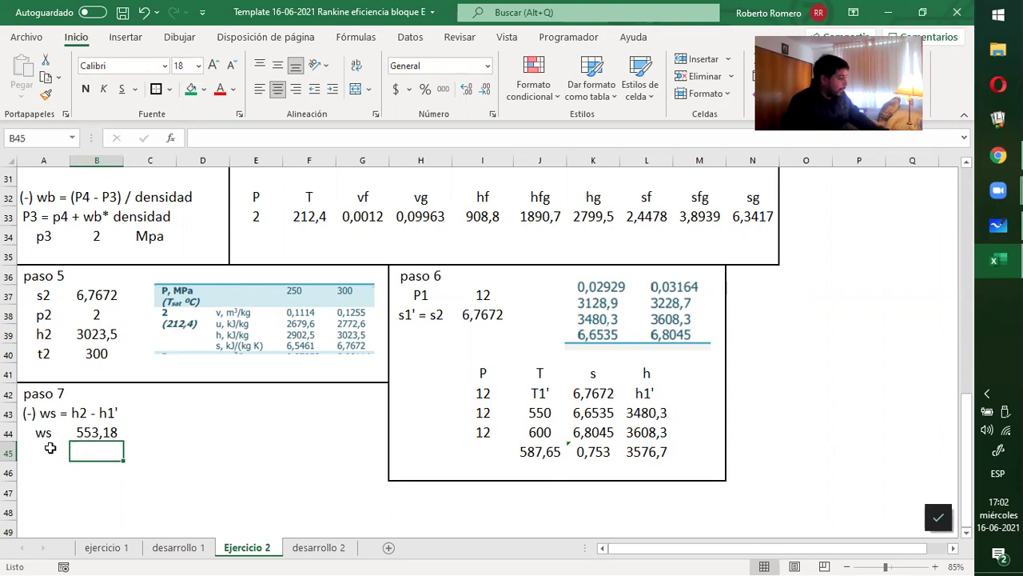
left_click_drag(44, 394, 84, 428)
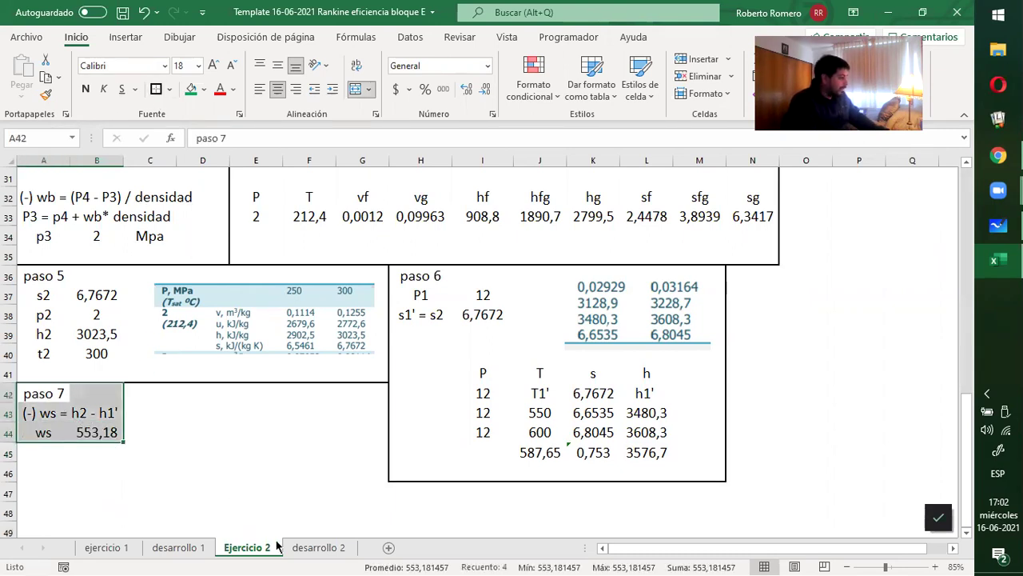
Consult paso 8 on the desarrollo 2 sheet and enter the heading paso 8 in cell C42 of Ejercicio 2.
left_click(318, 549)
scroll(368, 410, "down", 2)
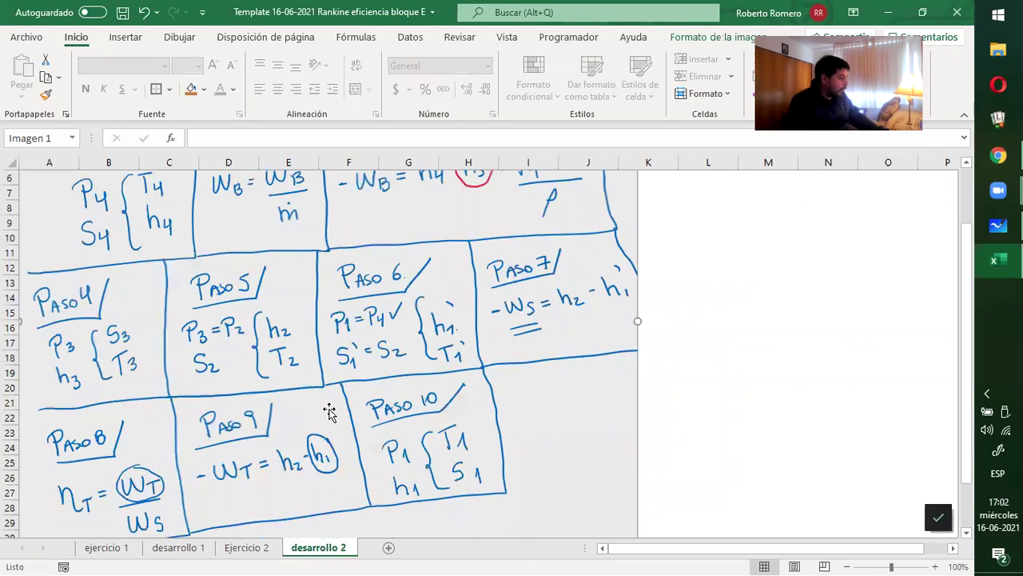
scroll(226, 443, "down", 2)
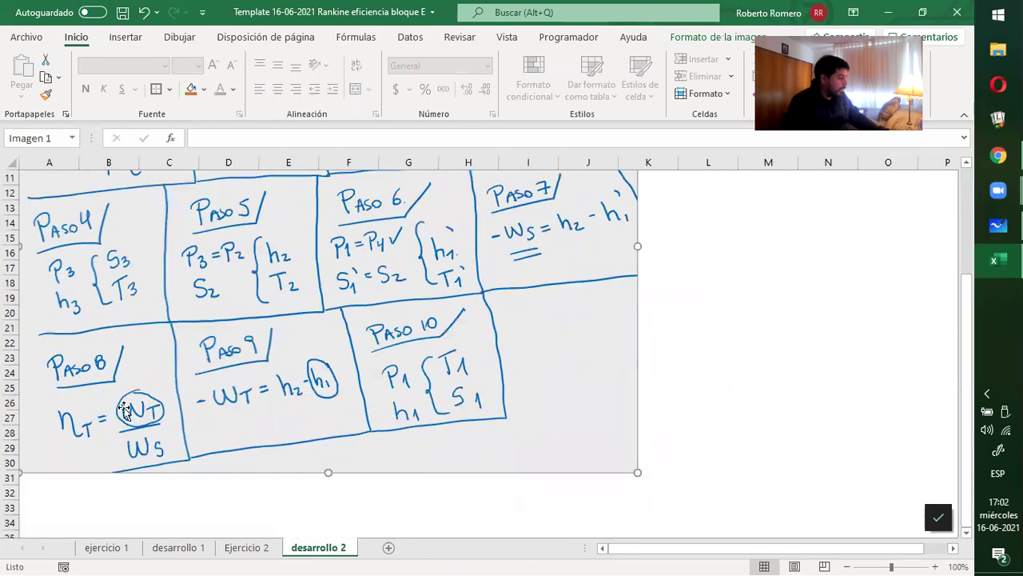
left_click(248, 548)
left_click(151, 396)
type("paso")
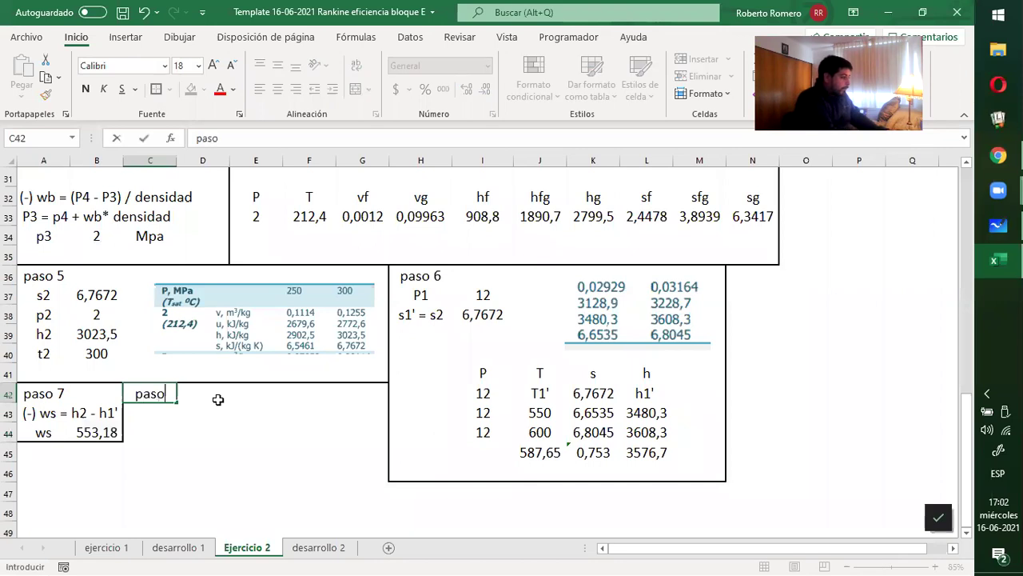
type(" 8")
key("Return")
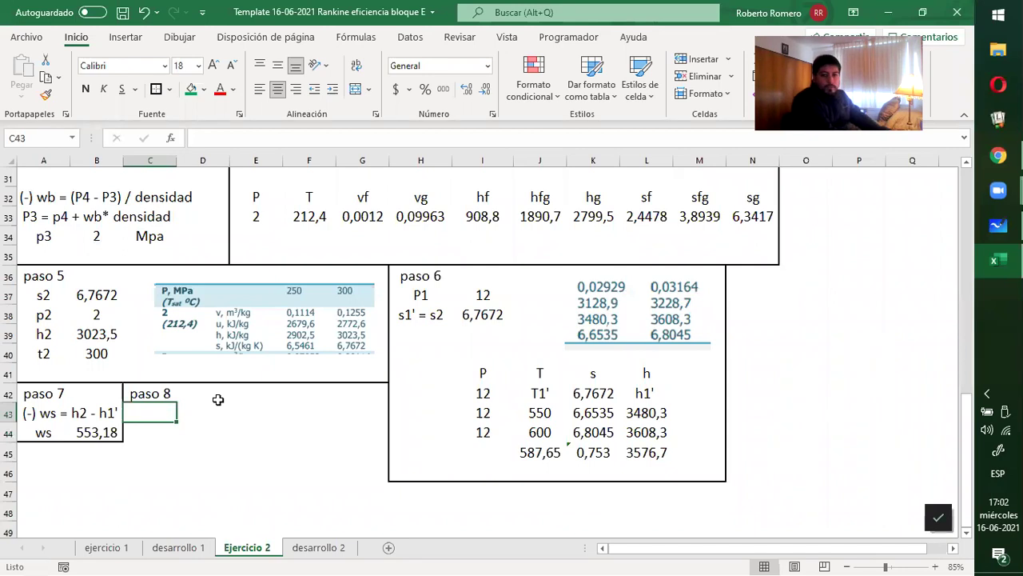
Enter the equation efi = wt / ws in C43 and merge and centre it across C43:D43.
type("efi")
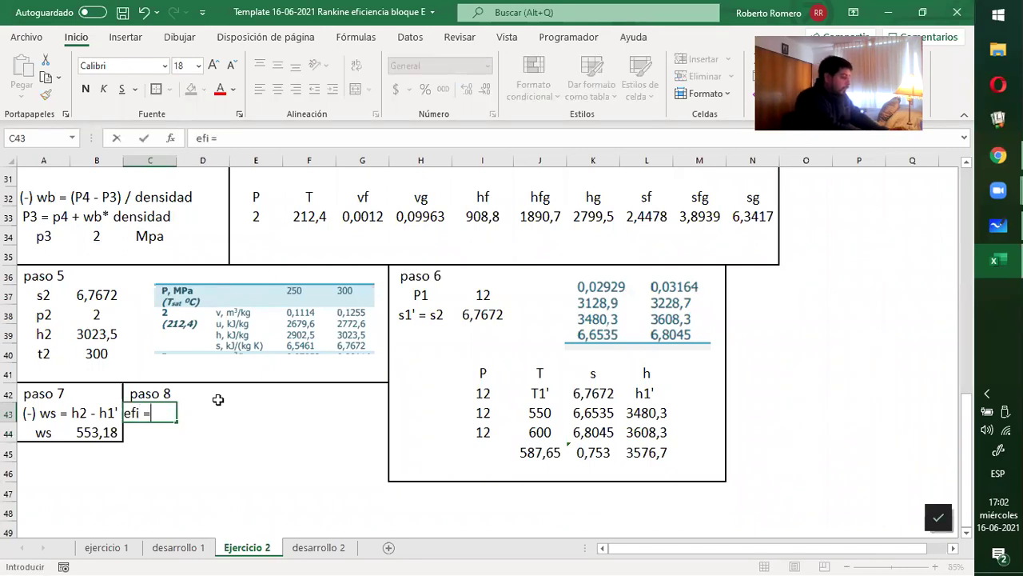
type(" = wt / ws")
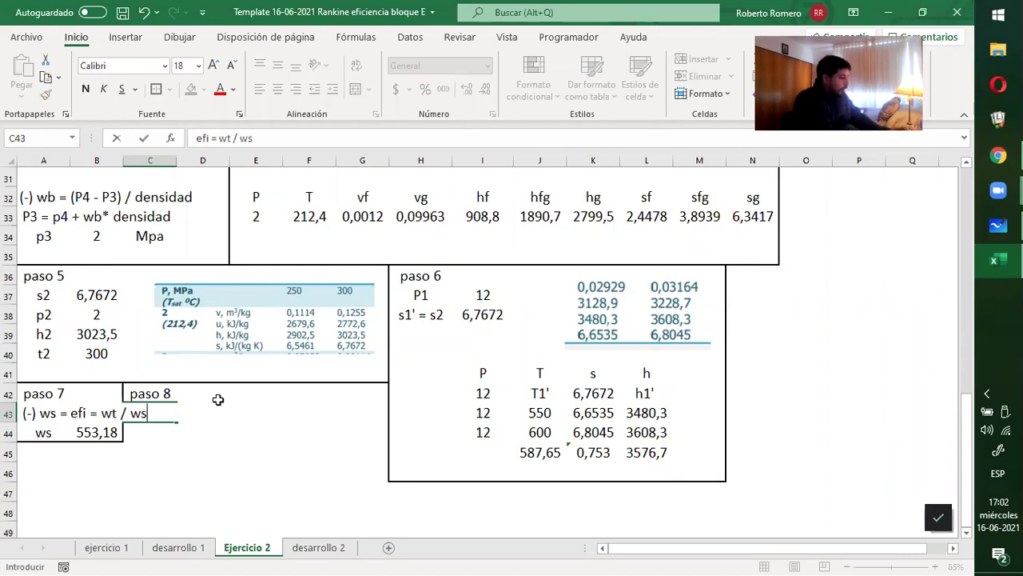
left_click(218, 399)
left_click_drag(148, 411, 213, 412)
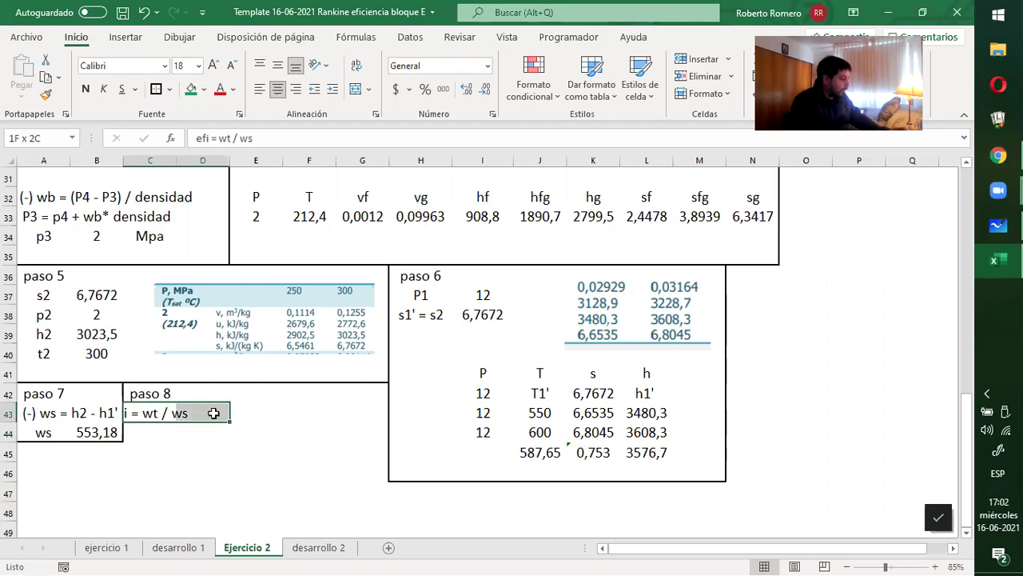
left_click(356, 88)
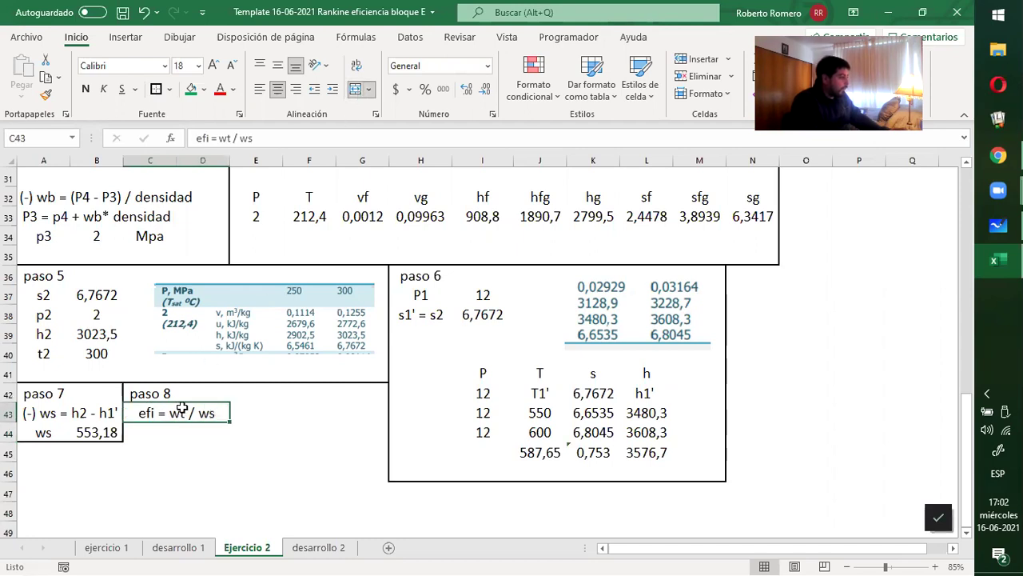
Label cell C44 wt and calculate the real turbine work in D44 with the formula =B44*B10.
left_click(153, 434)
type("wt")
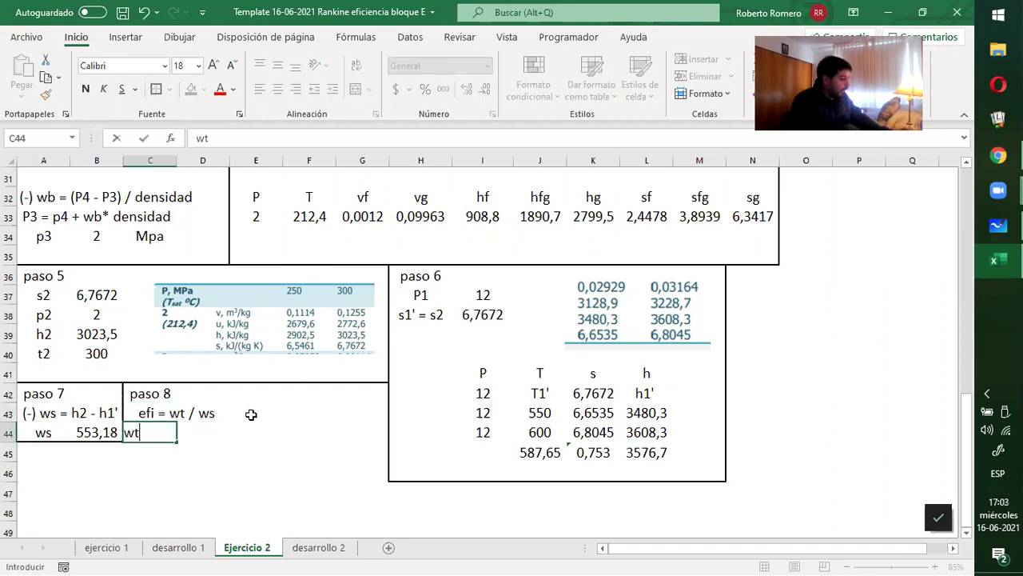
key("Tab")
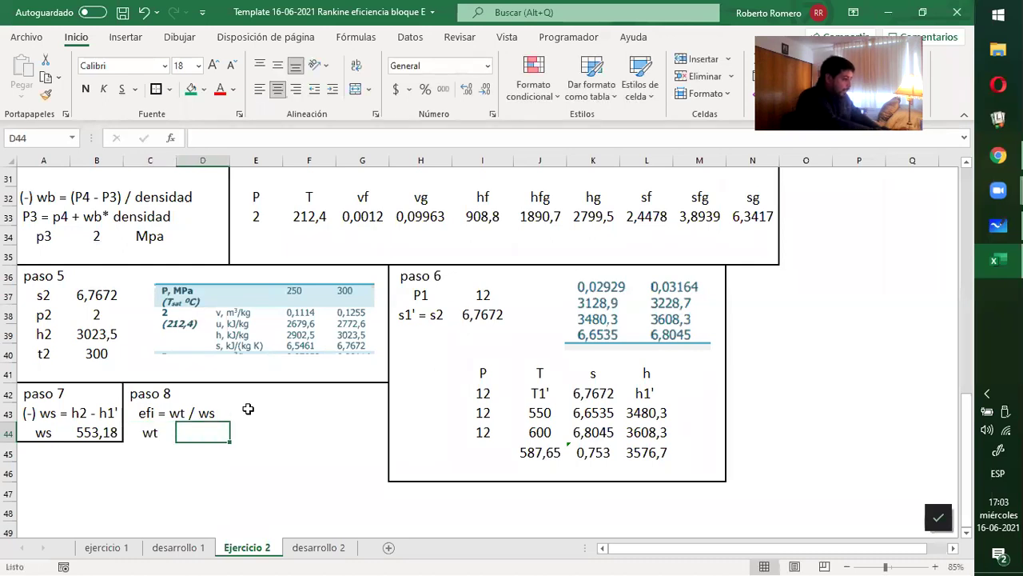
type("=")
left_click(109, 431)
type("*")
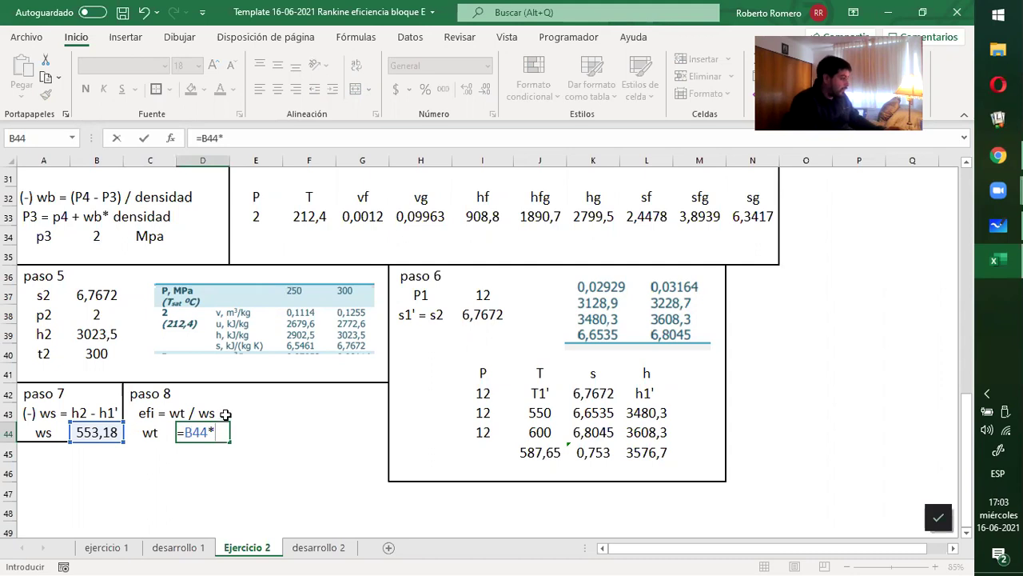
scroll(226, 413, "up", 10)
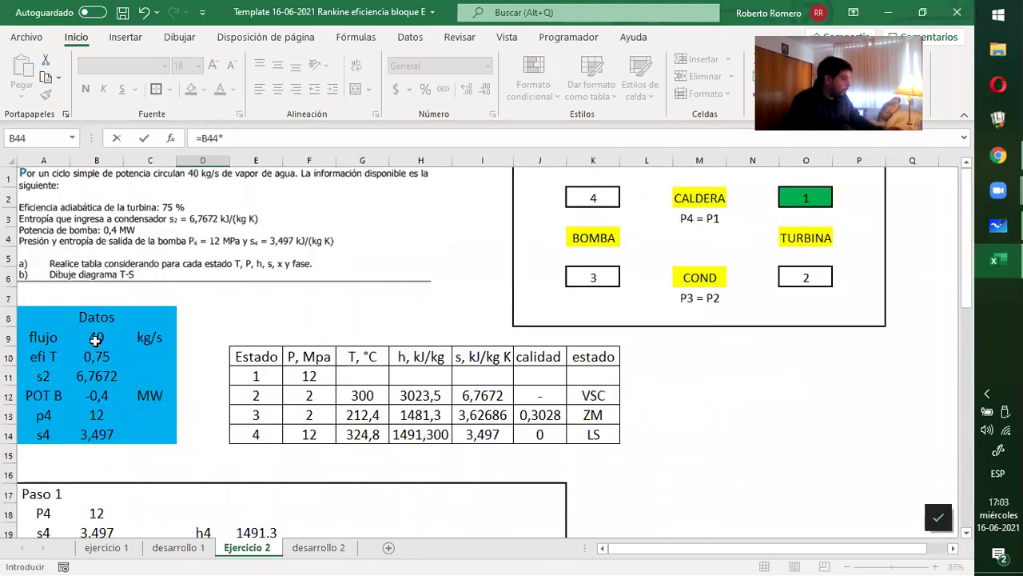
left_click(101, 356)
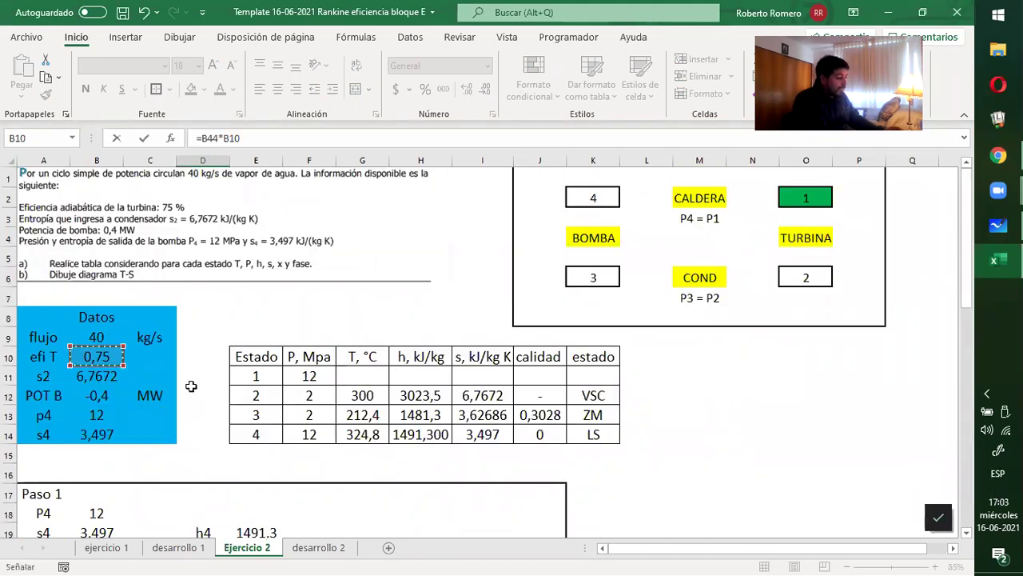
key("Return")
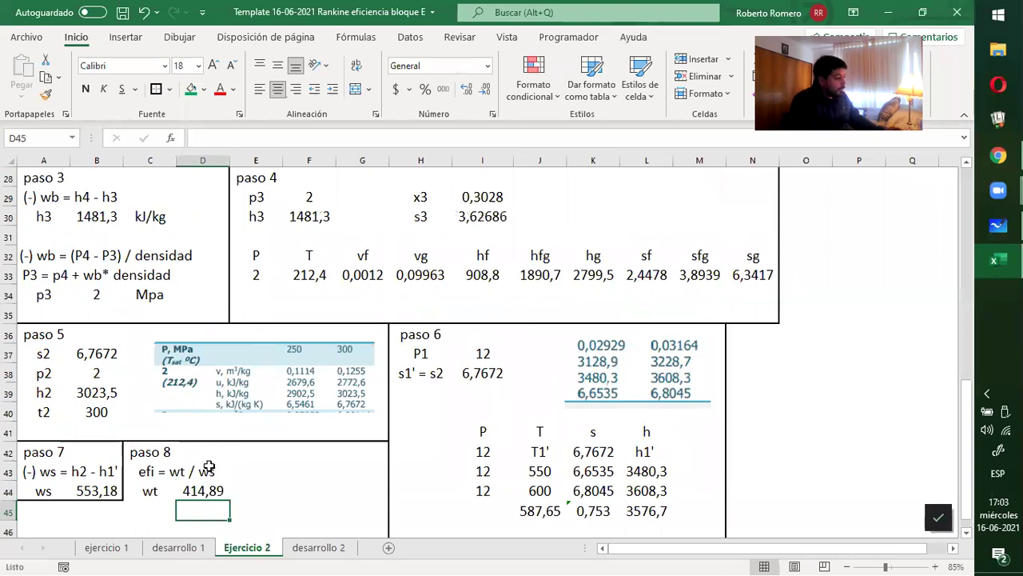
Outline the paso 8 block C42:D44 with an outside border and enter the heading paso 9 in cell E42.
left_click_drag(151, 454, 196, 491)
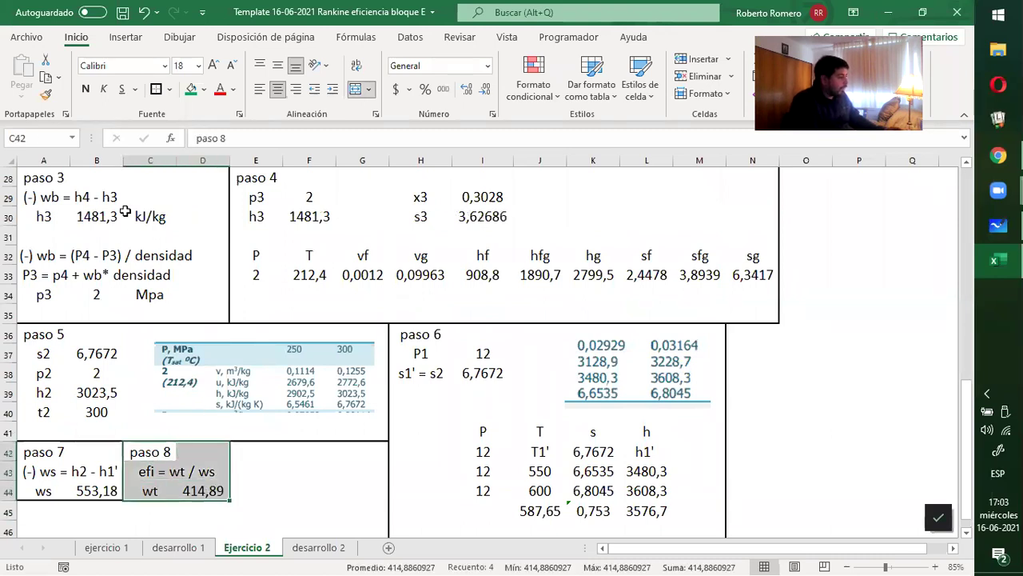
left_click(251, 454)
type("paso ")
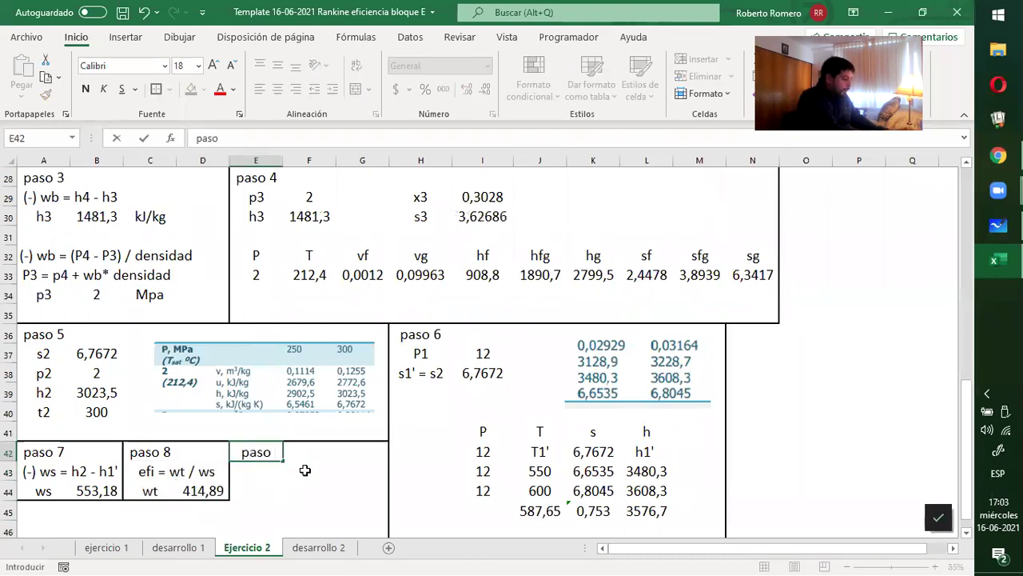
type("9")
key("Return")
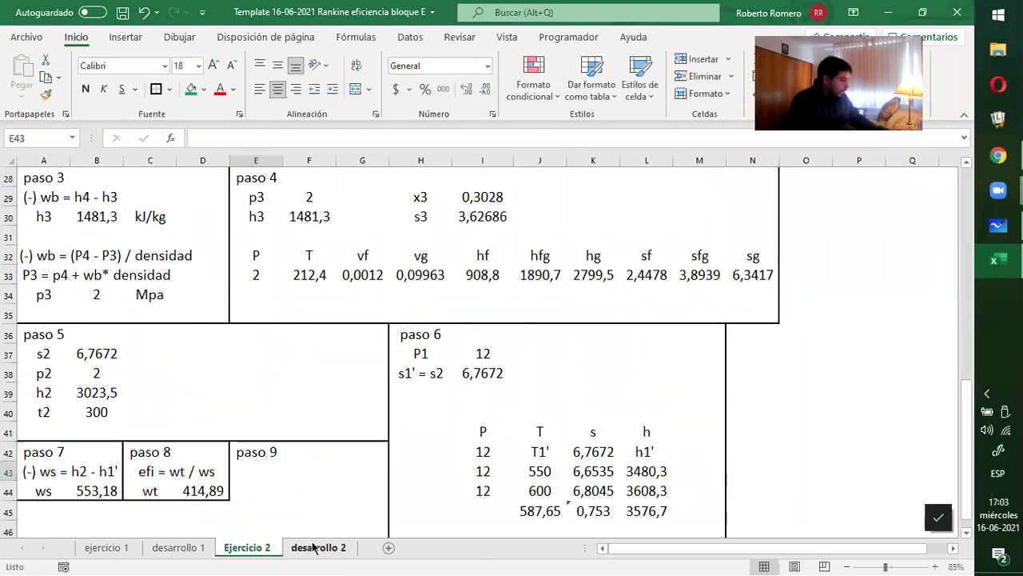
Consult the paso 9 equation on the desarrollo 2 sheet and copy the paso 7 equation from A43 of Ejercicio 2 into E43.
left_click(314, 547)
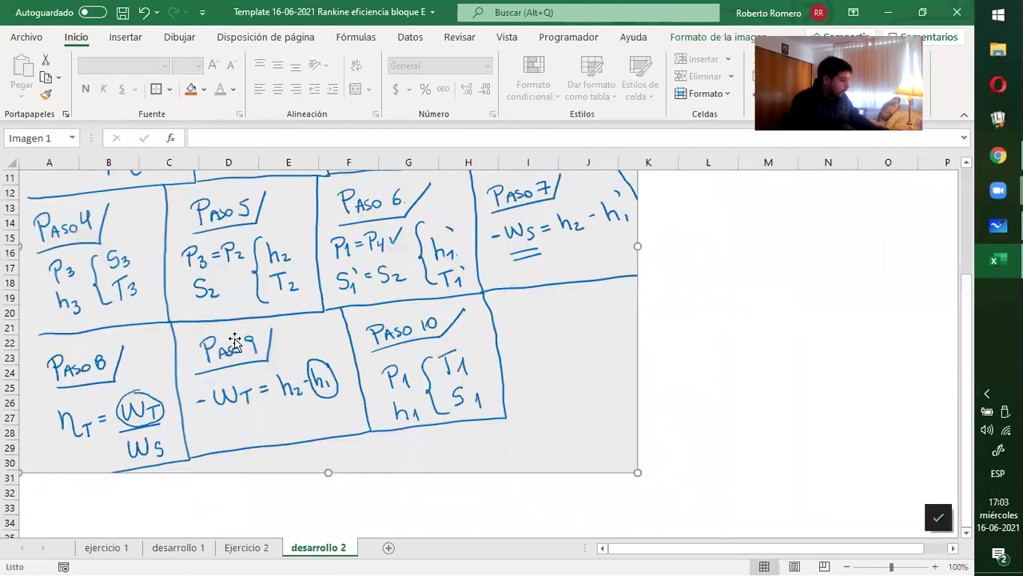
left_click(246, 547)
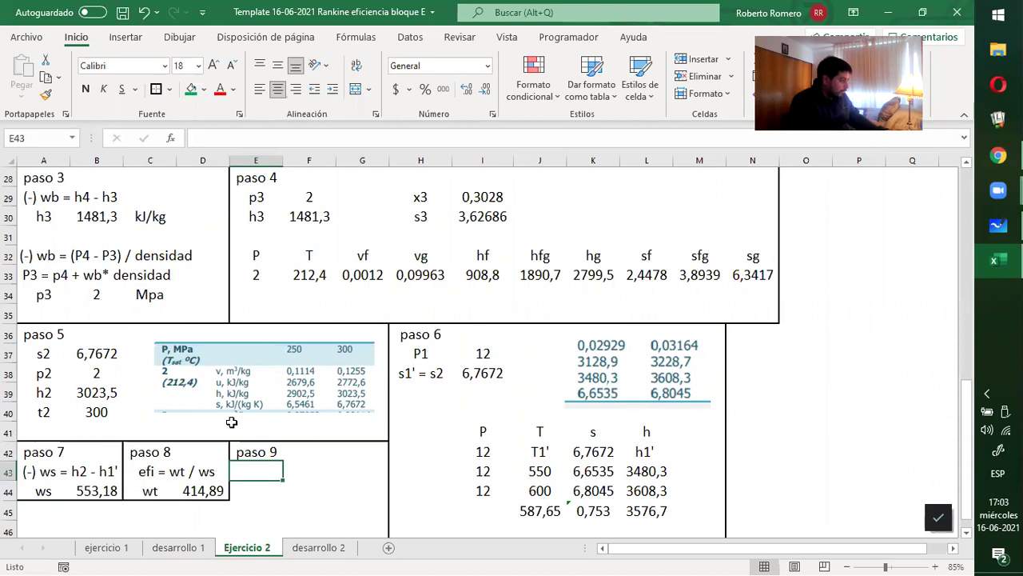
left_click(77, 478)
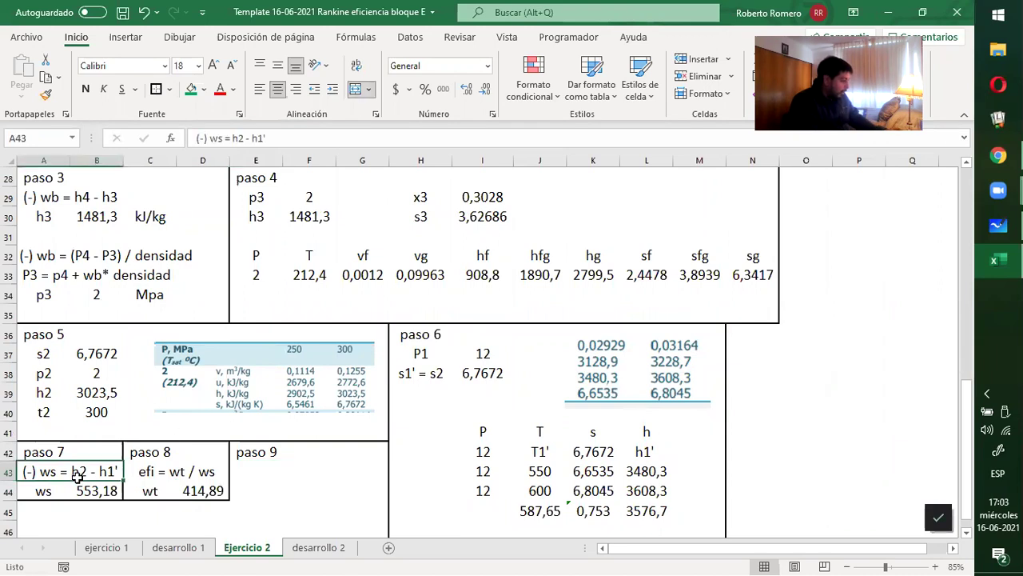
key("ctrl+c")
left_click(275, 476)
key("ctrl+v")
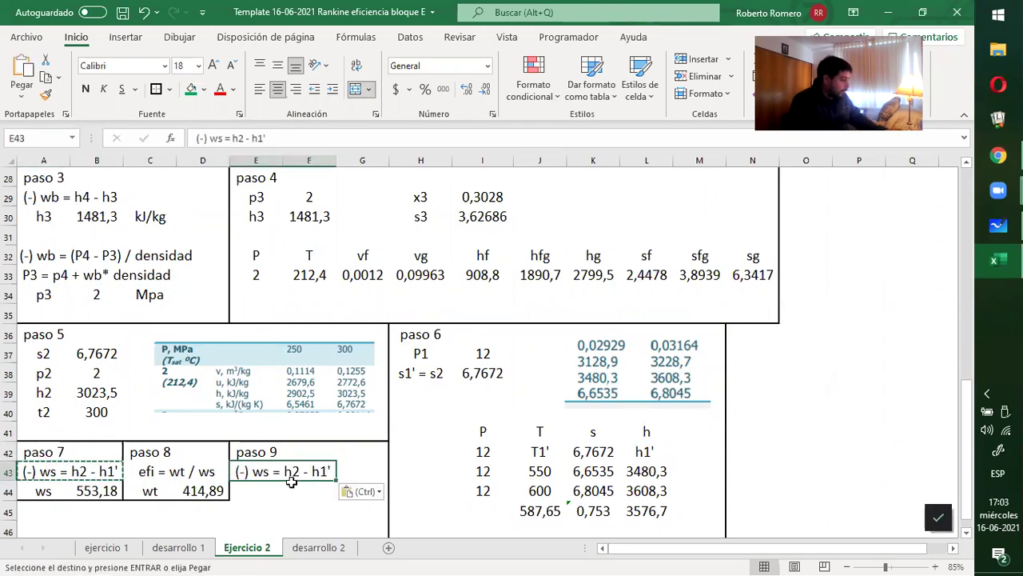
Edit the copied equation in E43 to read (-) wt = h2 - h1.
key("Down")
key("Down")
key("Right")
left_click(277, 478)
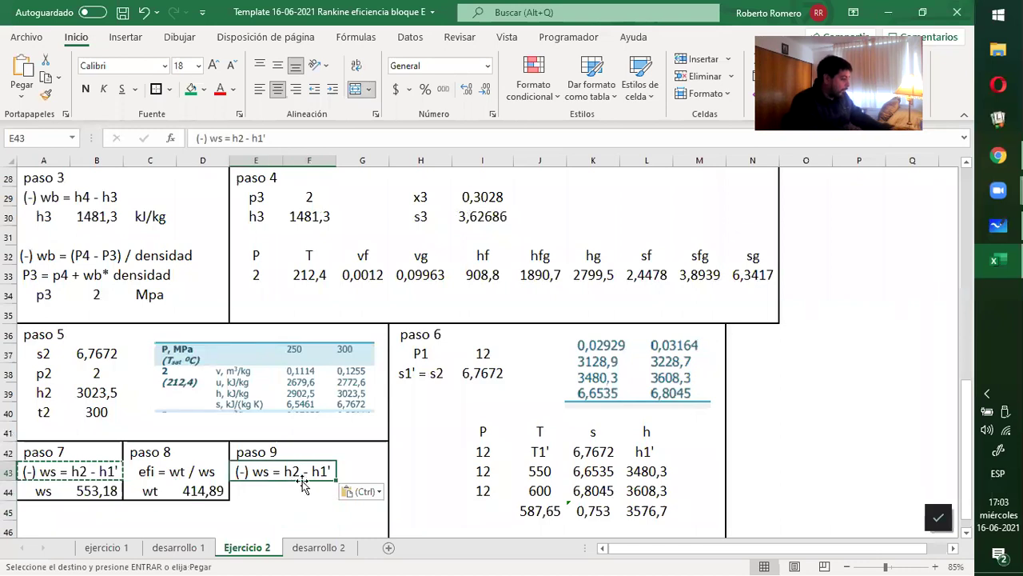
key("F2")
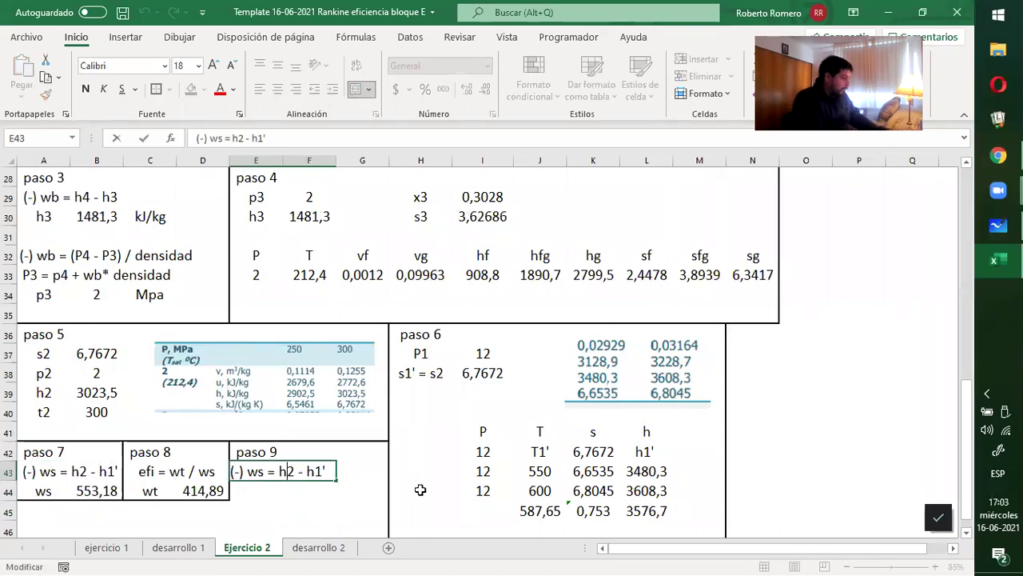
key("BackSpace")
type("t")
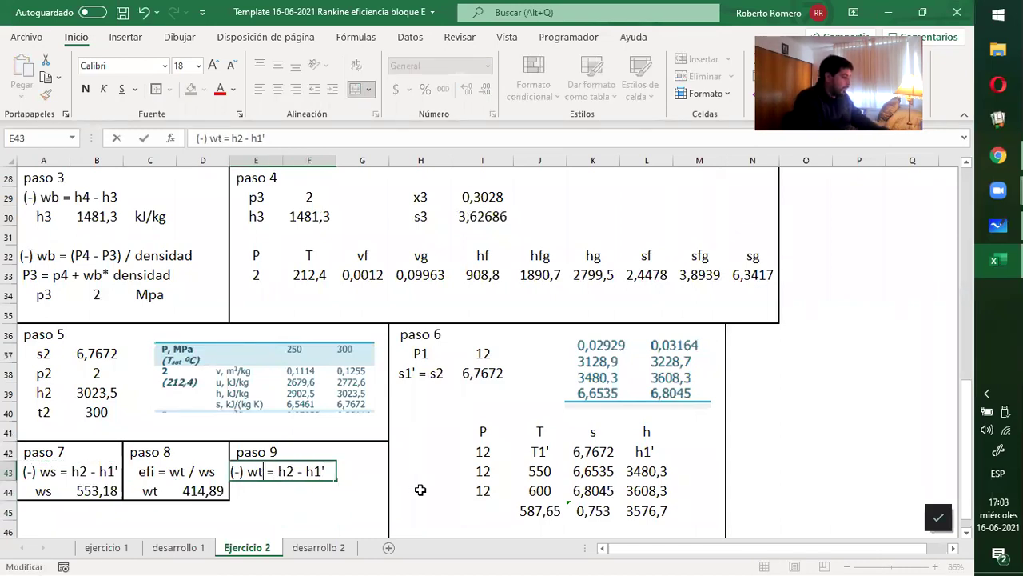
key("Return")
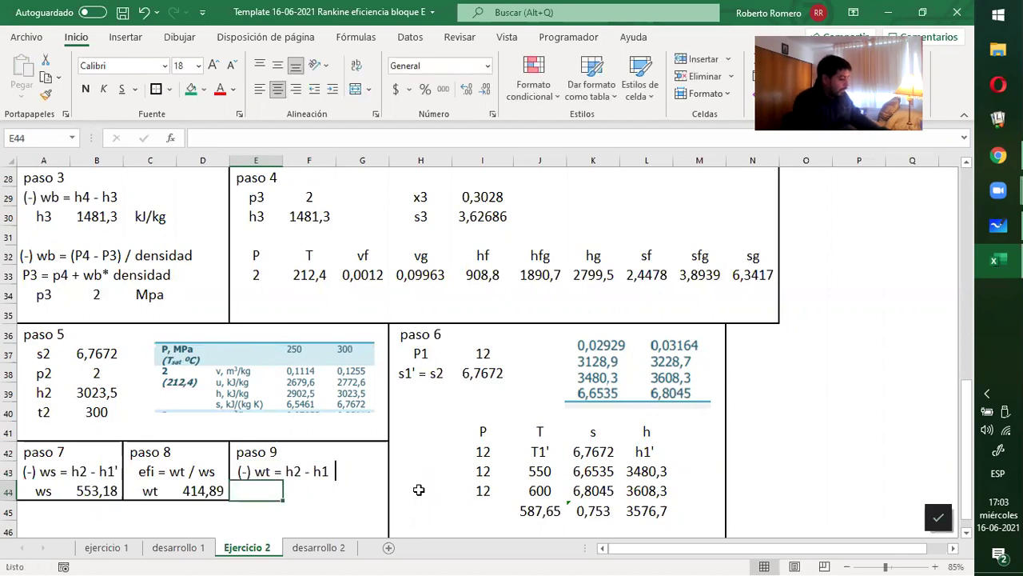
Label cell E44 h1 and calculate the turbine inlet enthalpy in F44 with the formula =B39+D44.
type("h2")
key("BackSpace")
type("1")
key("Tab")
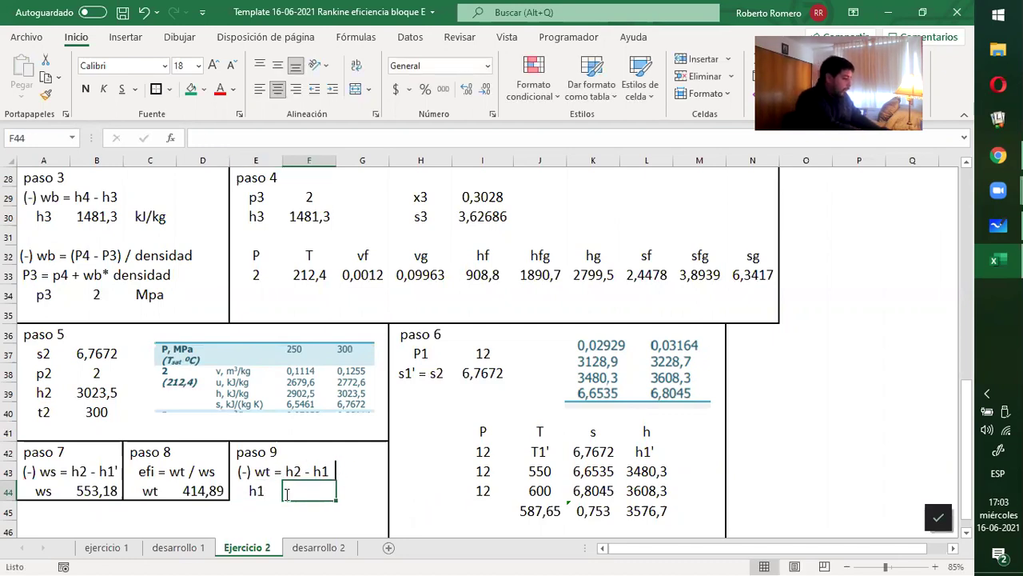
type("=")
left_click(82, 395)
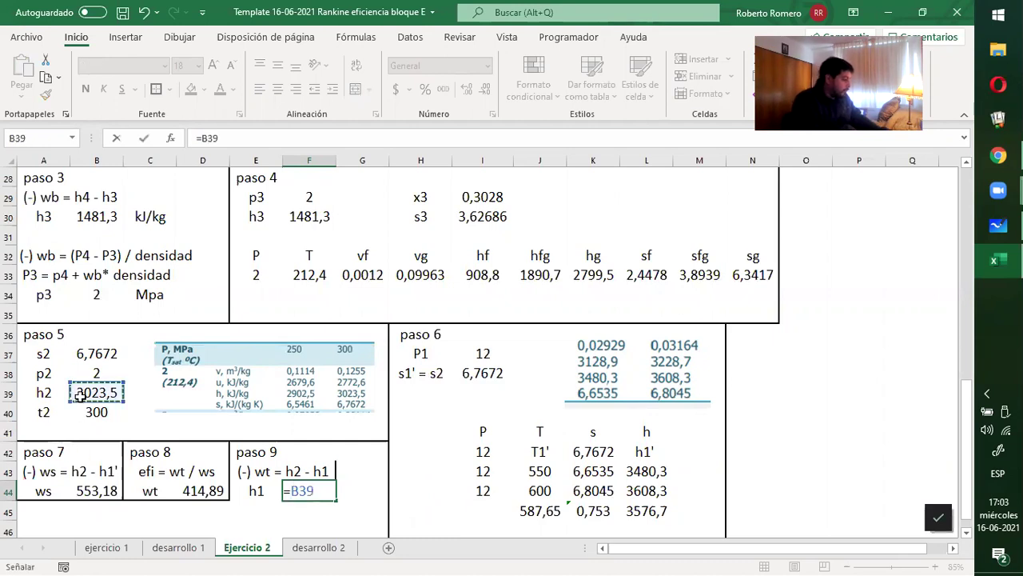
type("+")
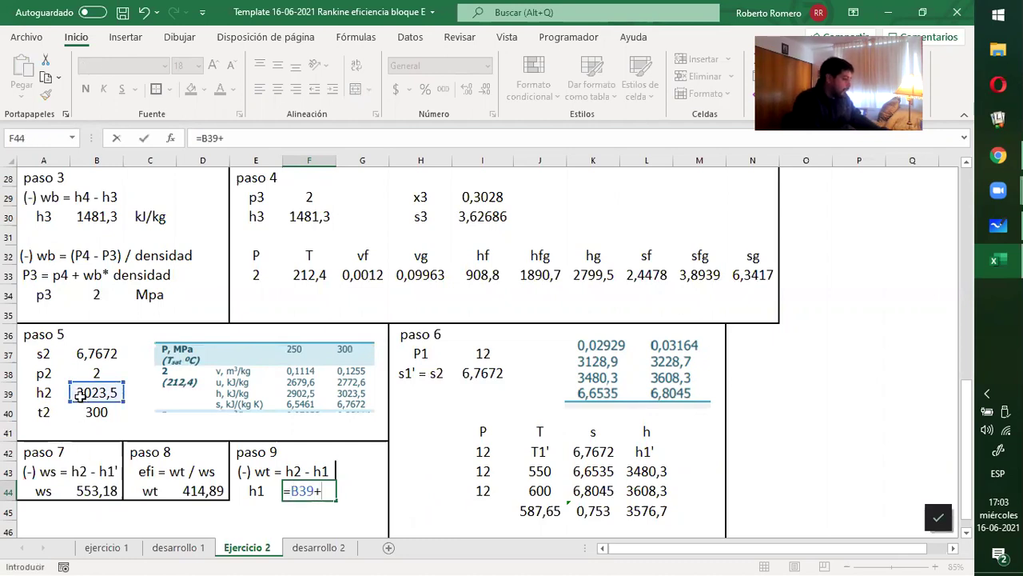
left_click(195, 491)
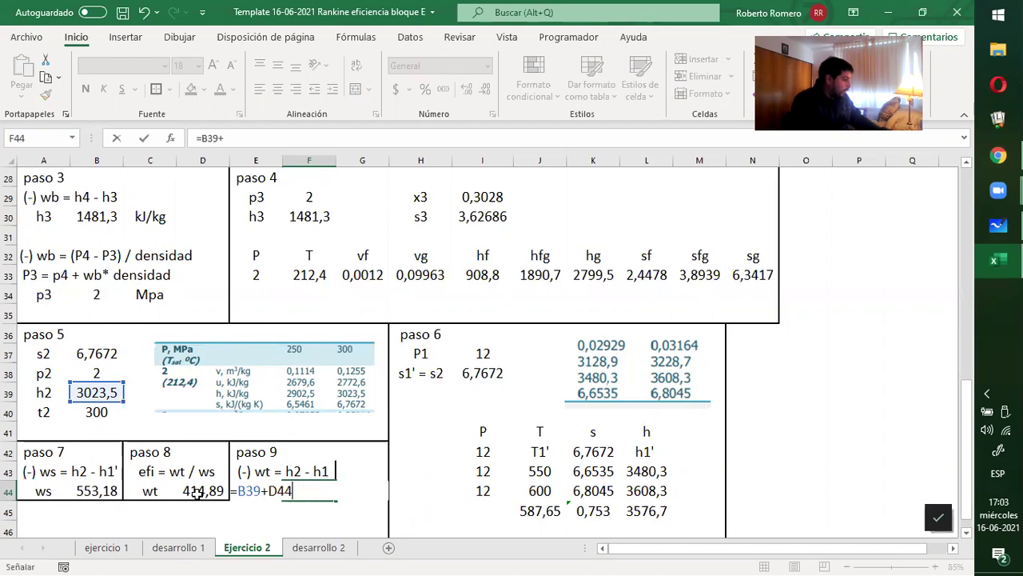
key("Return")
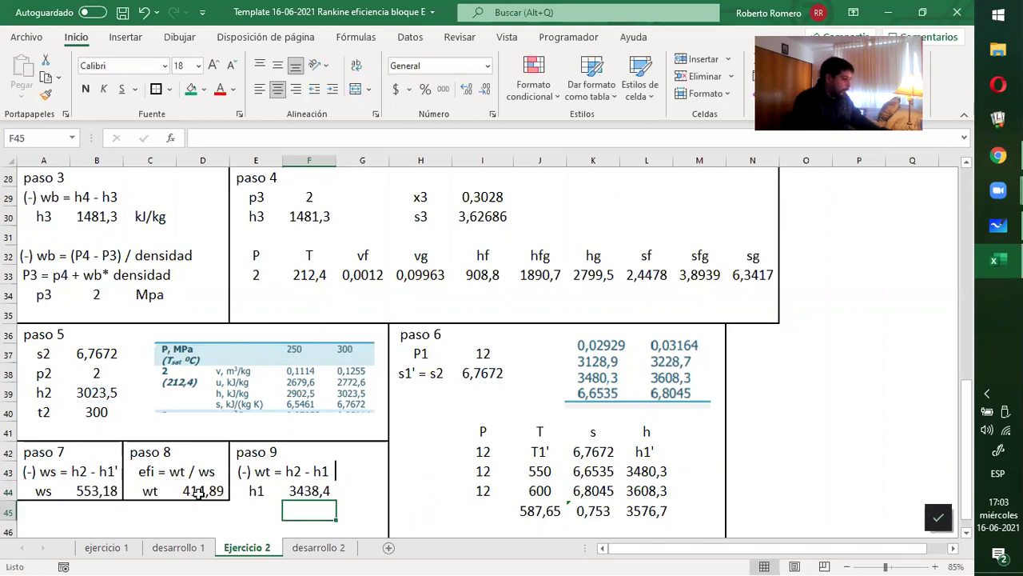
Outline the paso 9 block E42:G44 with an outside border.
left_click_drag(255, 465, 343, 493)
left_click(272, 450)
left_click_drag(272, 451, 376, 493)
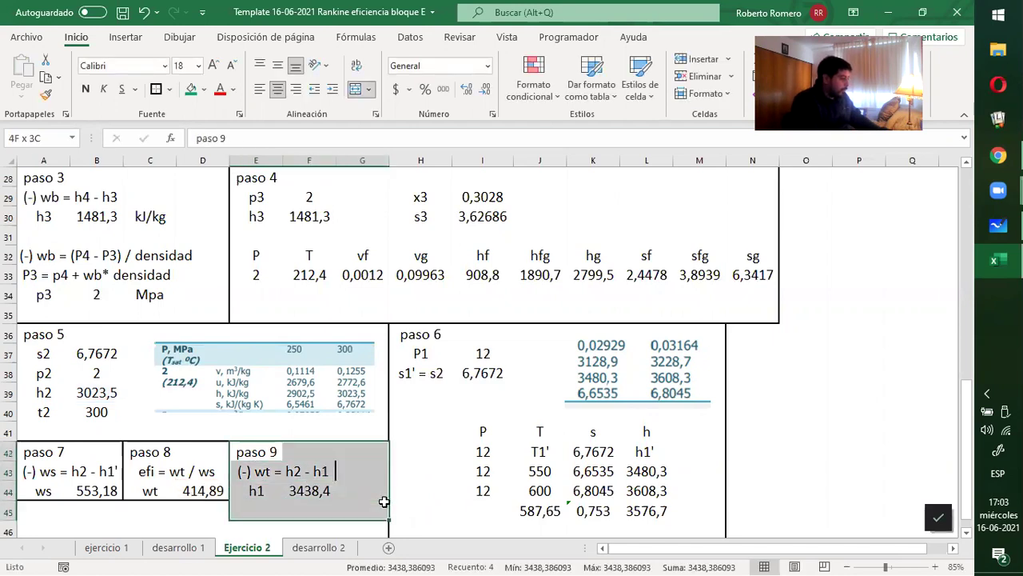
left_click(272, 452)
left_click_drag(272, 452, 343, 492)
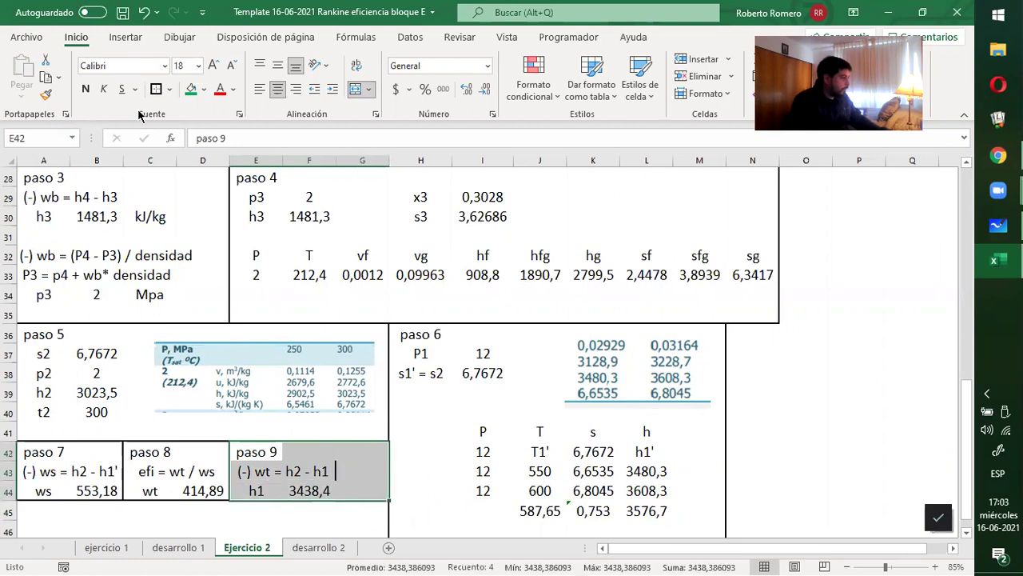
left_click(257, 475)
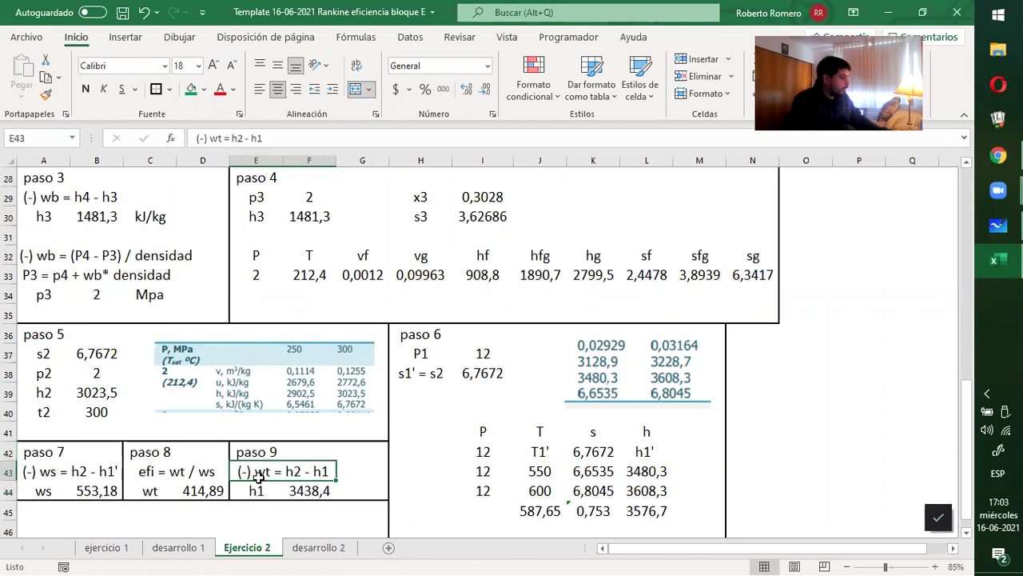
Check what paso 10 requires on the desarrollo 2 sheet and return to Ejercicio 2.
left_click(318, 547)
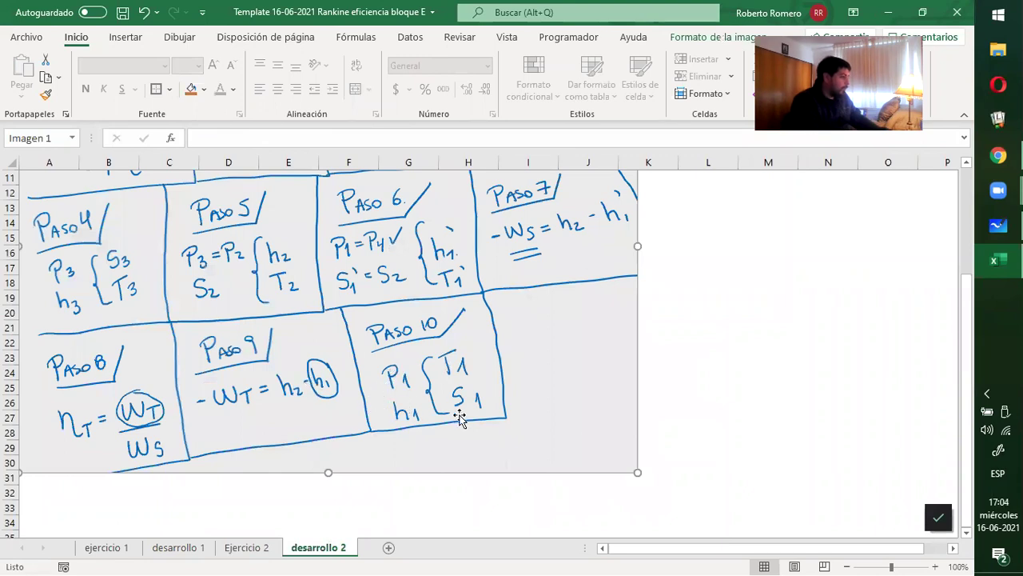
left_click(246, 547)
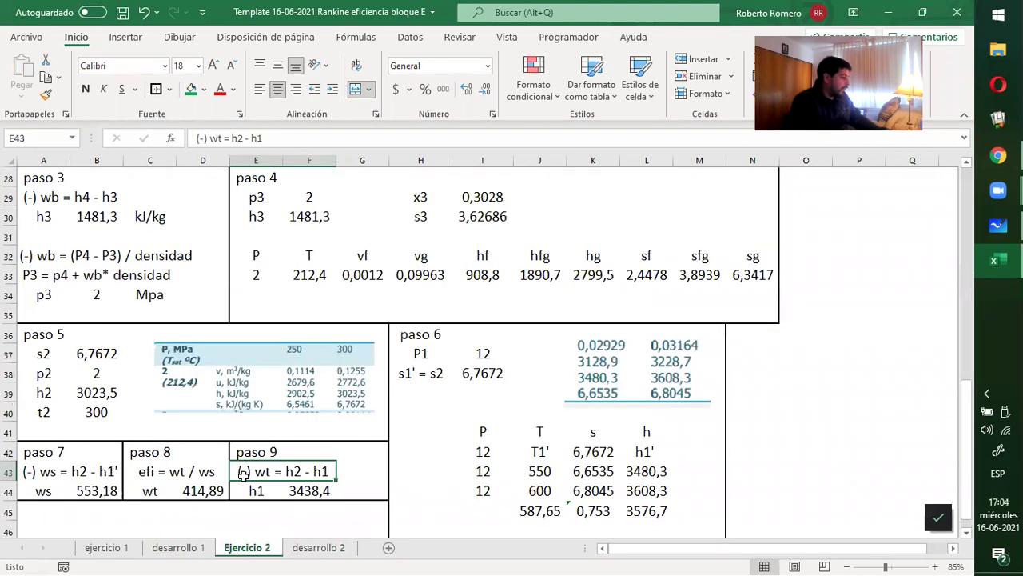
Label cell A45 paso 10 and enter p1 in A46 with the value 12 in B46.
left_click(45, 413)
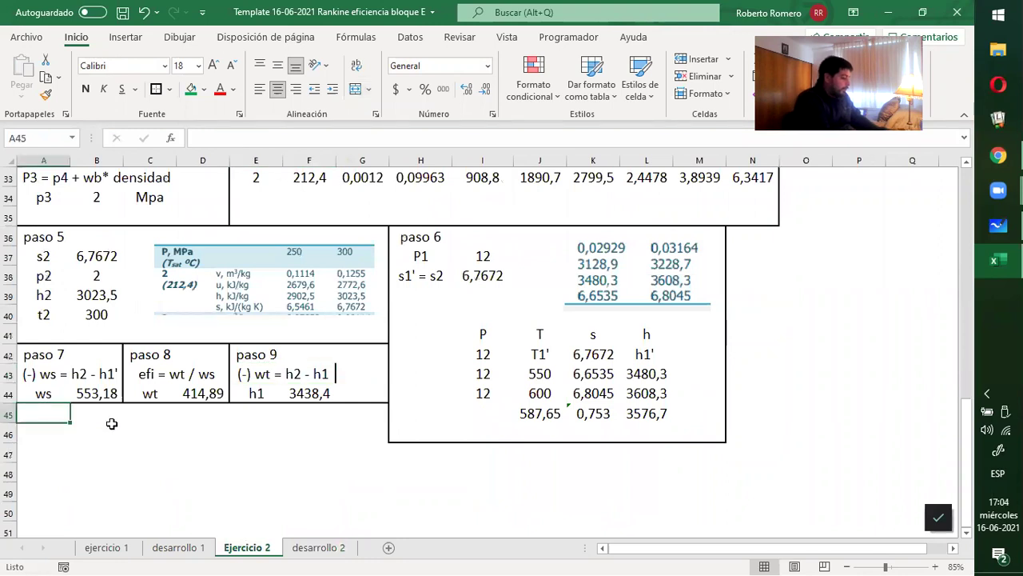
type("paso 7")
key("BackSpace")
type("10")
key("Return")
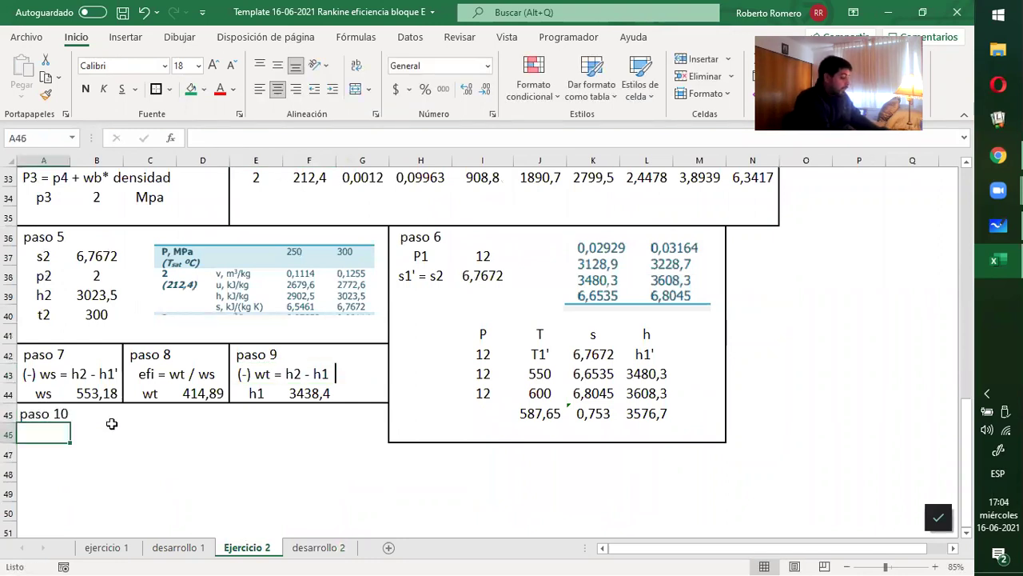
type("p1")
key("Tab")
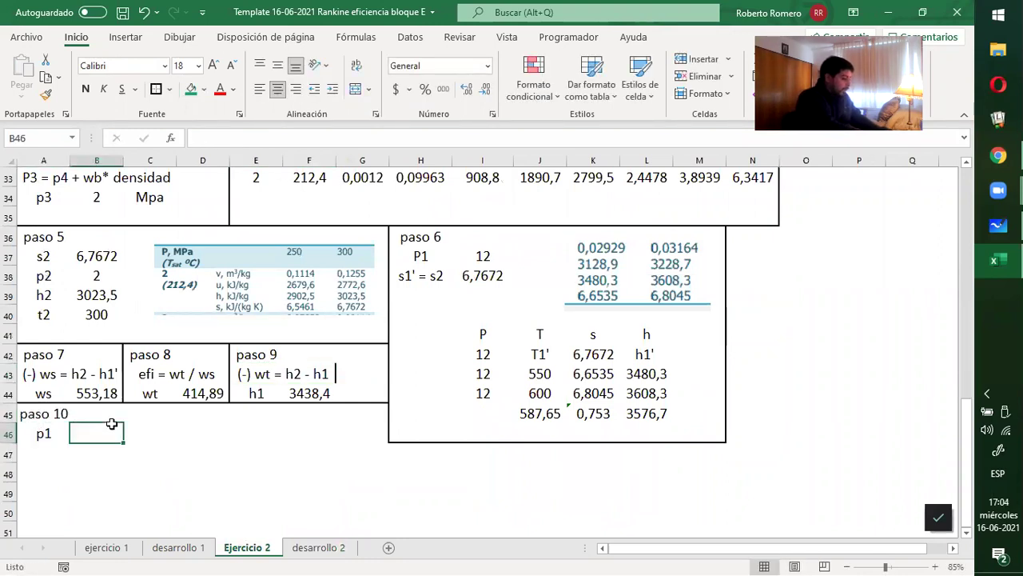
type("=")
key("BackSpace")
type("12")
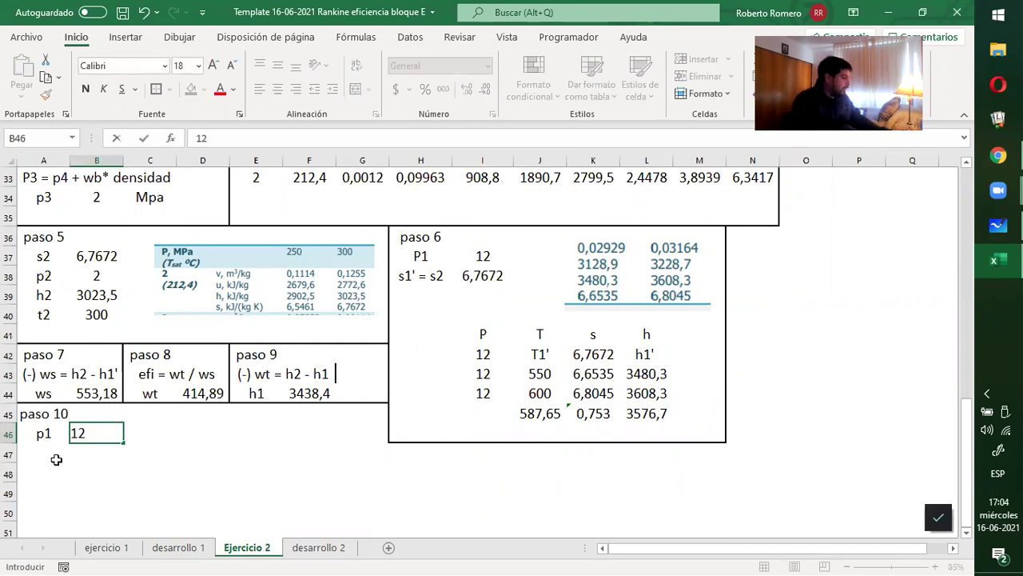
Label cell A47 h1 and link B47 to the paso 9 enthalpy with the formula =F44.
left_click(52, 459)
scroll(402, 448, "up", 7)
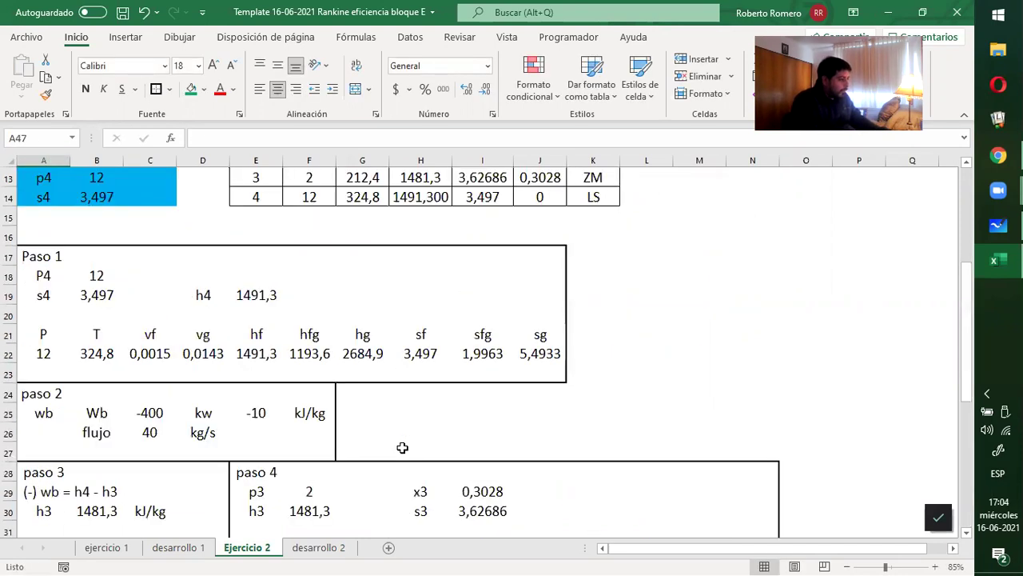
scroll(402, 448, "up", 4)
scroll(405, 448, "down", 14)
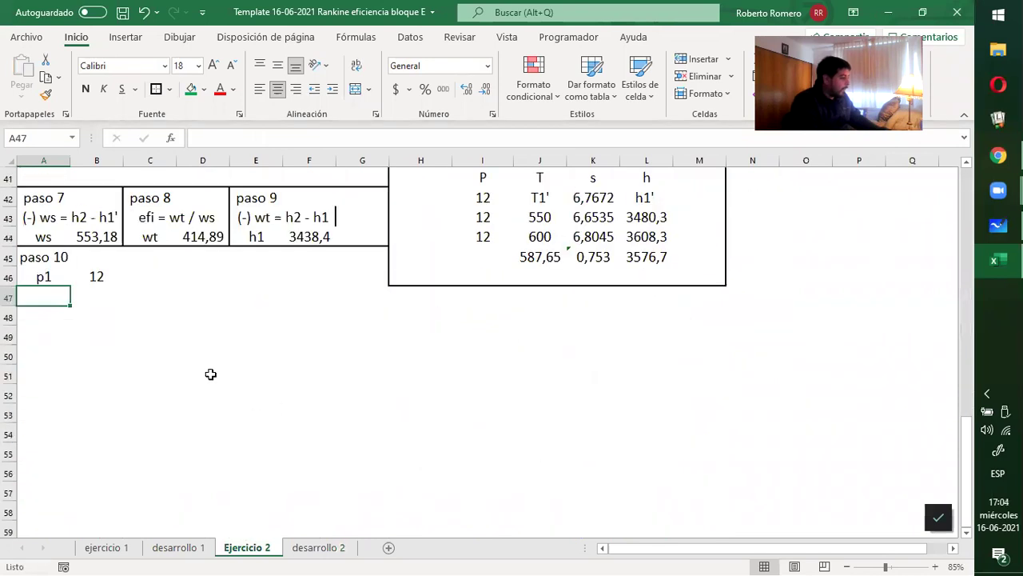
scroll(200, 368, "up", 2)
type("h1")
key("Tab")
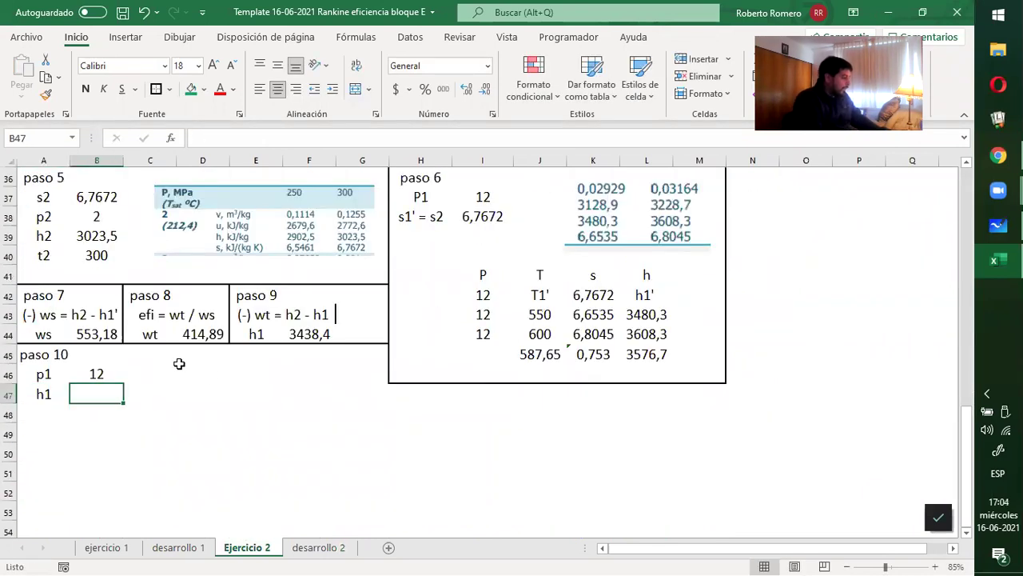
type("=")
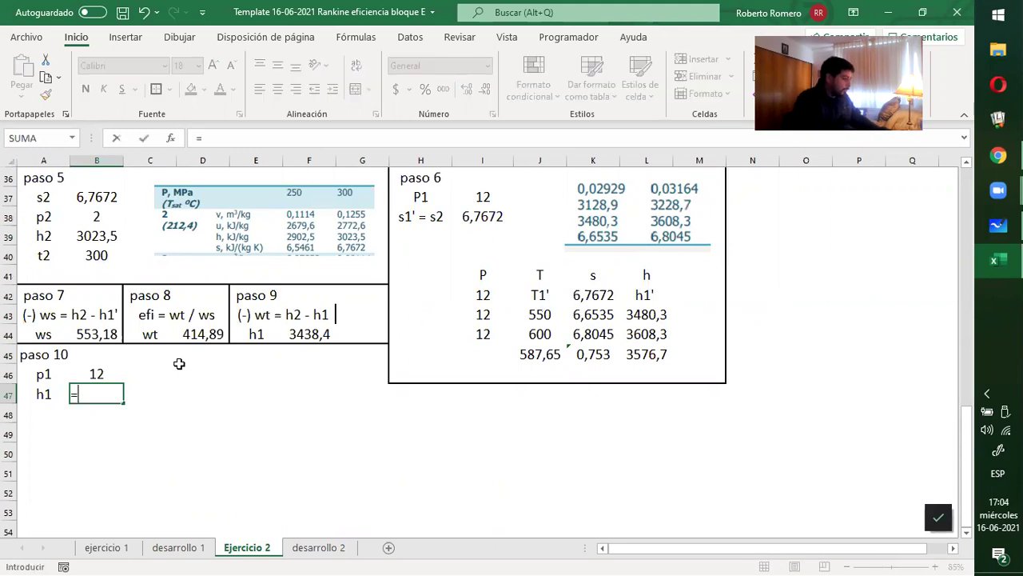
left_click(307, 337)
key("Return")
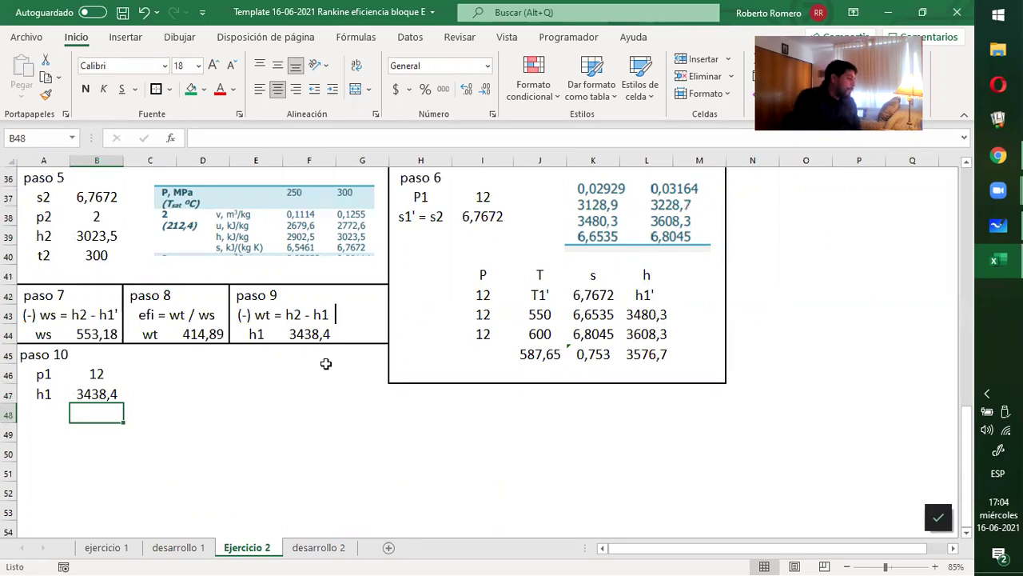
Paste a clipping of the steam table columns containing 3348,2 and 3480,3 beside the paso 10 data and enlarge it across columns C to F.
scroll(318, 364, "up", 2)
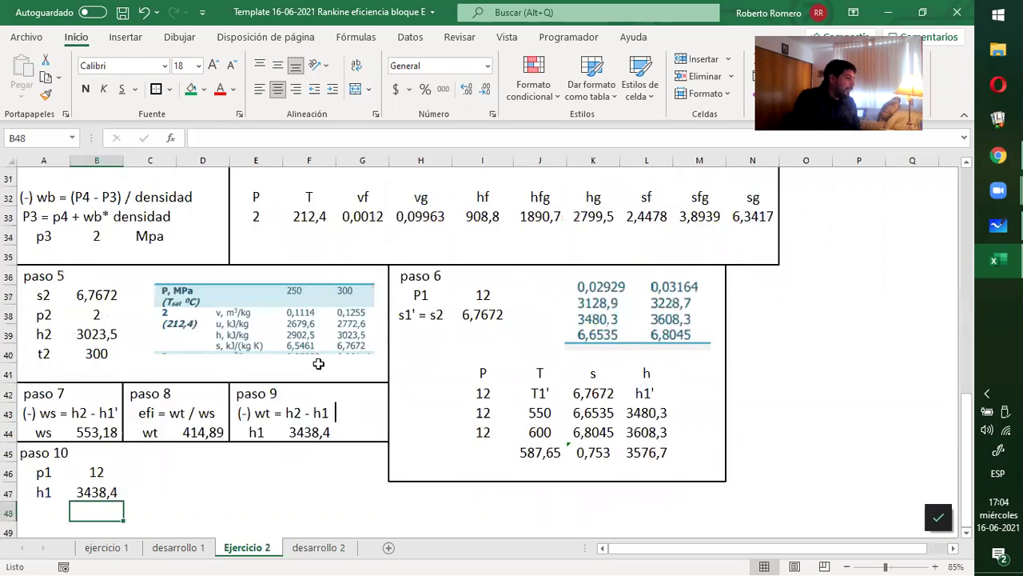
scroll(318, 364, "up", 2)
scroll(313, 307, "up", 2)
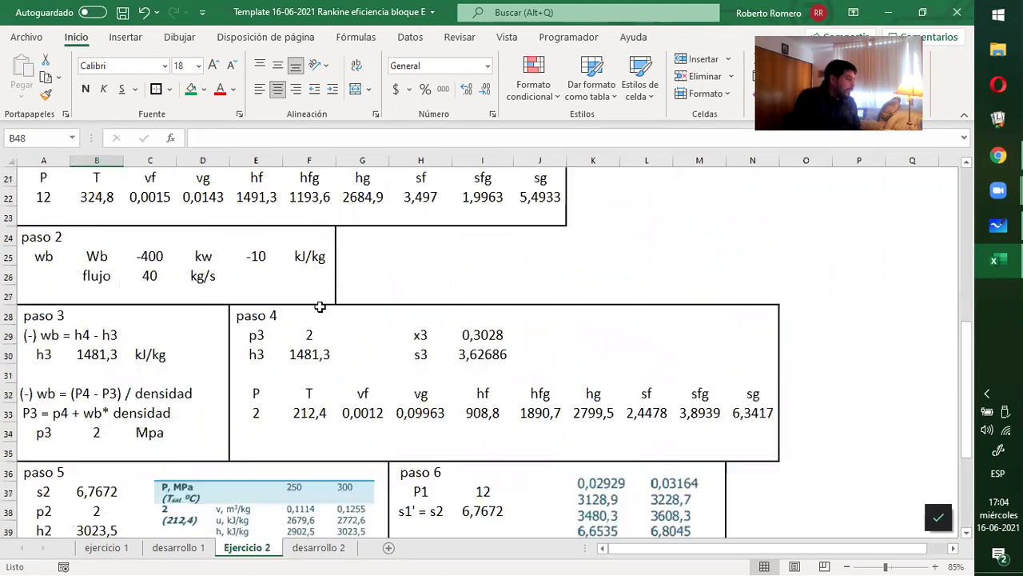
scroll(361, 301, "up", 2)
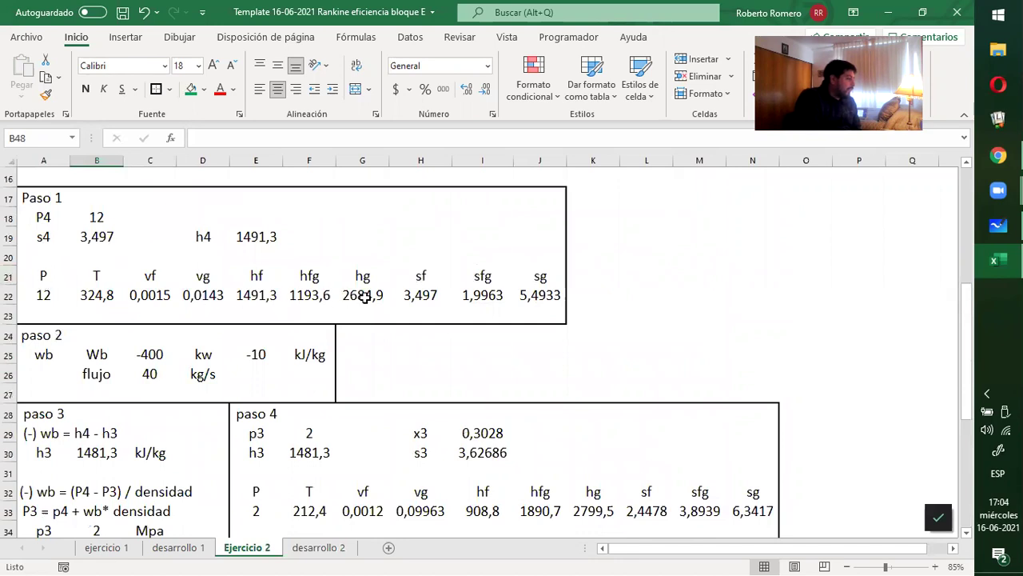
scroll(364, 301, "down", 8)
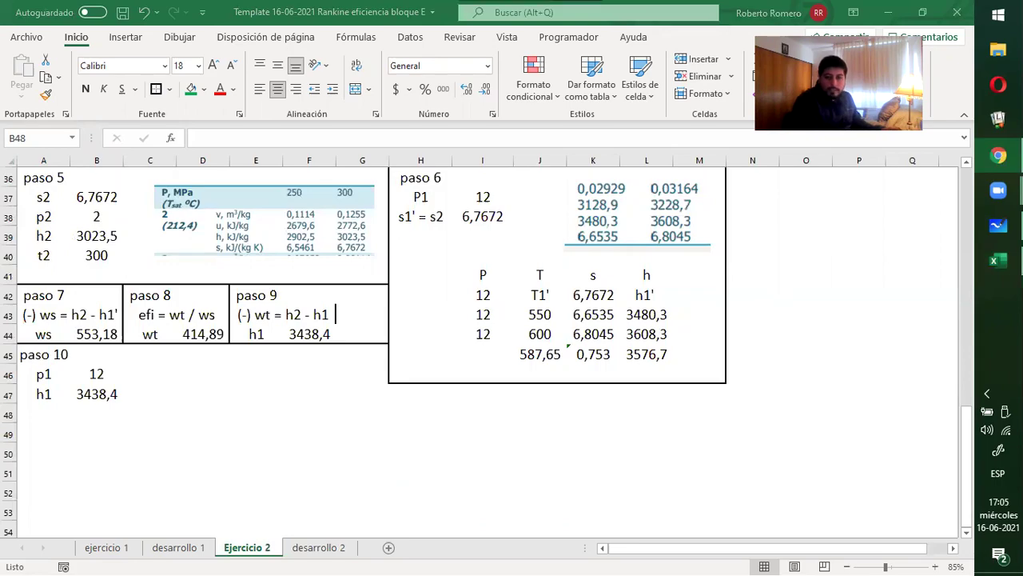
key("super+shift+s")
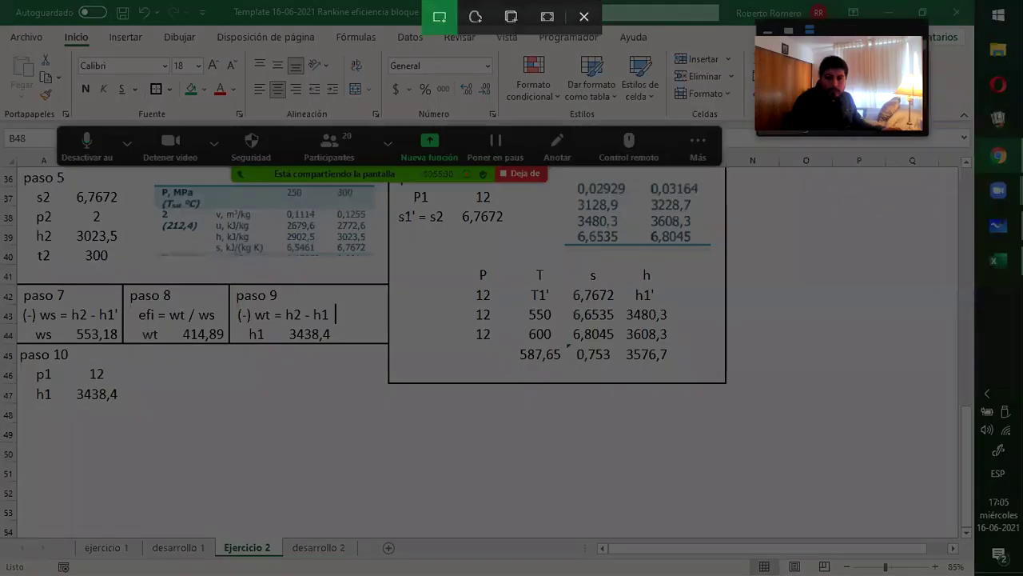
key("Escape")
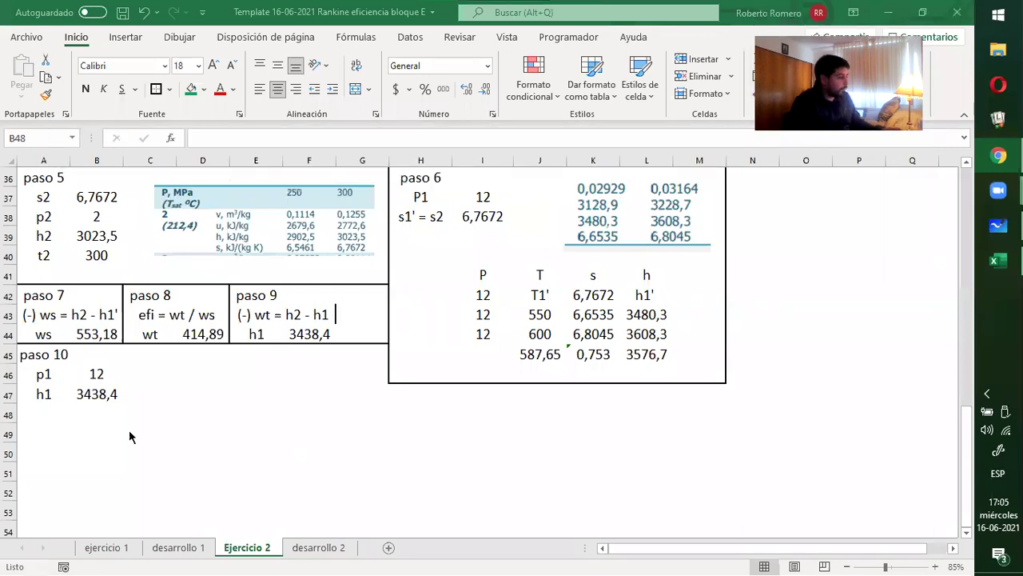
key("ctrl+v")
left_click_drag(165, 434, 228, 389)
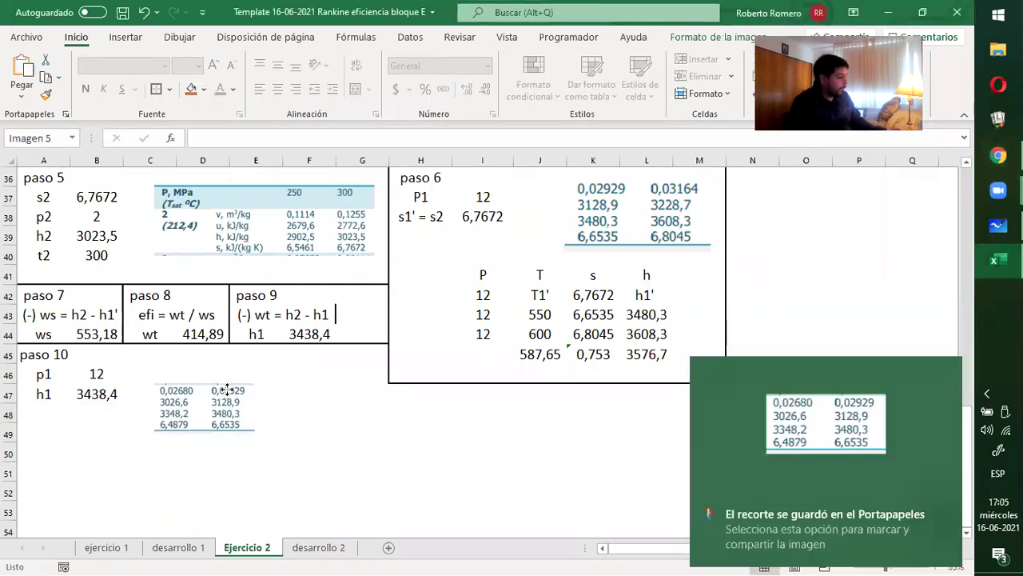
left_click_drag(254, 430, 329, 455)
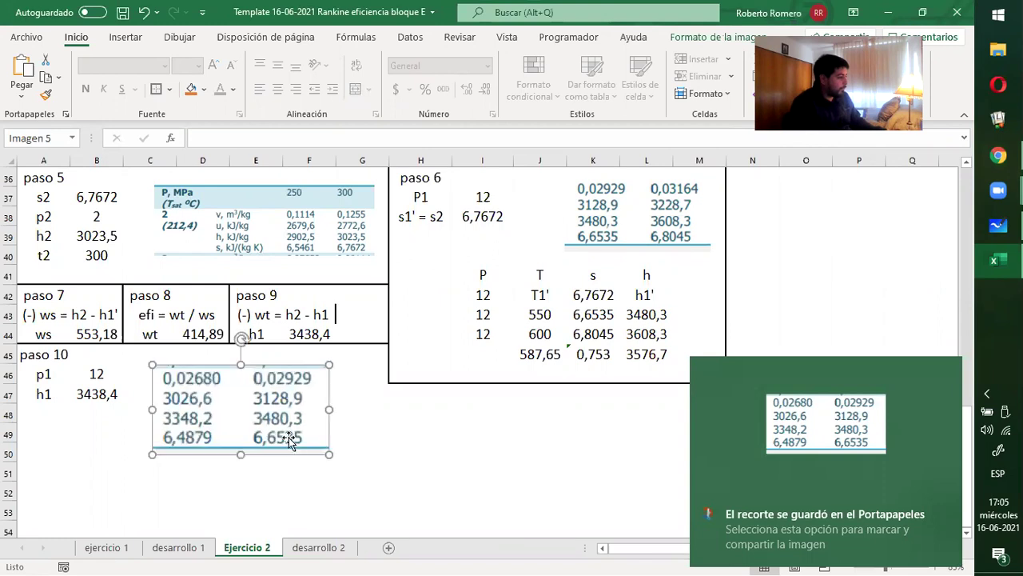
left_click(420, 452)
Copy the paso 6 interpolation table I41:L45 to the empty area starting at H48.
left_click_drag(489, 279, 646, 354)
key("ctrl+c")
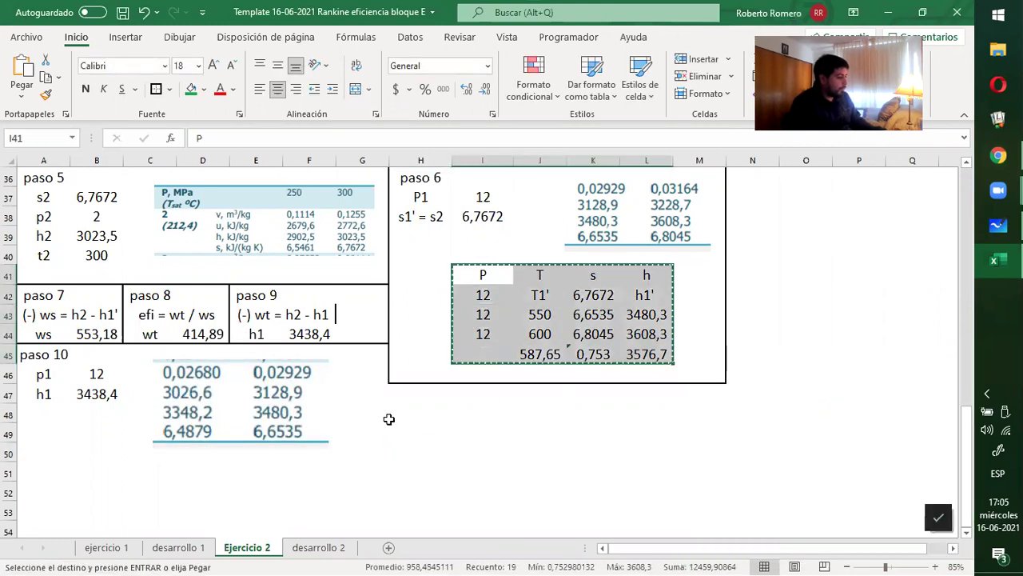
left_click(392, 420)
key("ctrl+v")
left_click(699, 449)
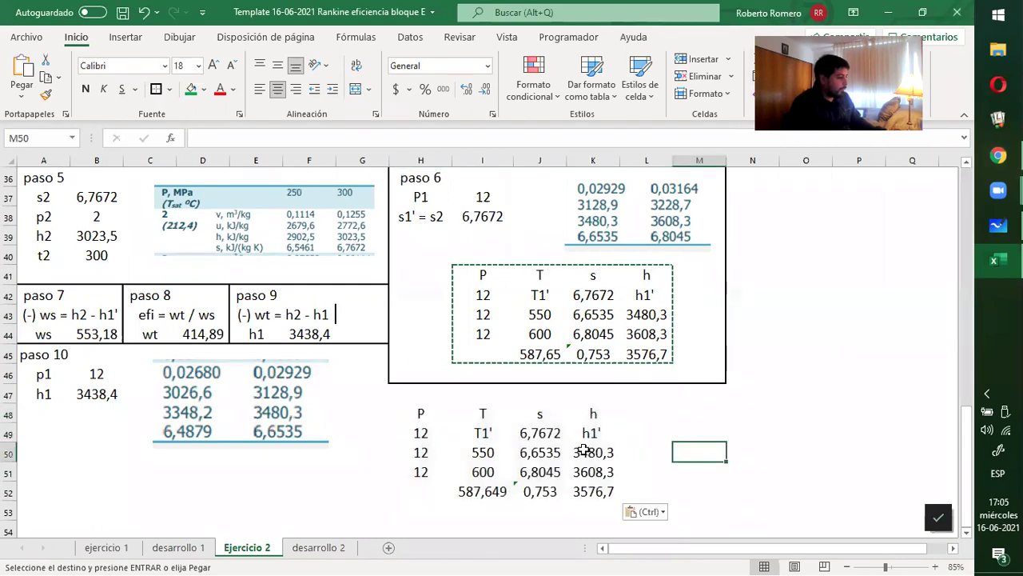
Change the copied table's temperature unknown in I49 to T1 and enter s1 in J49.
left_click(486, 433)
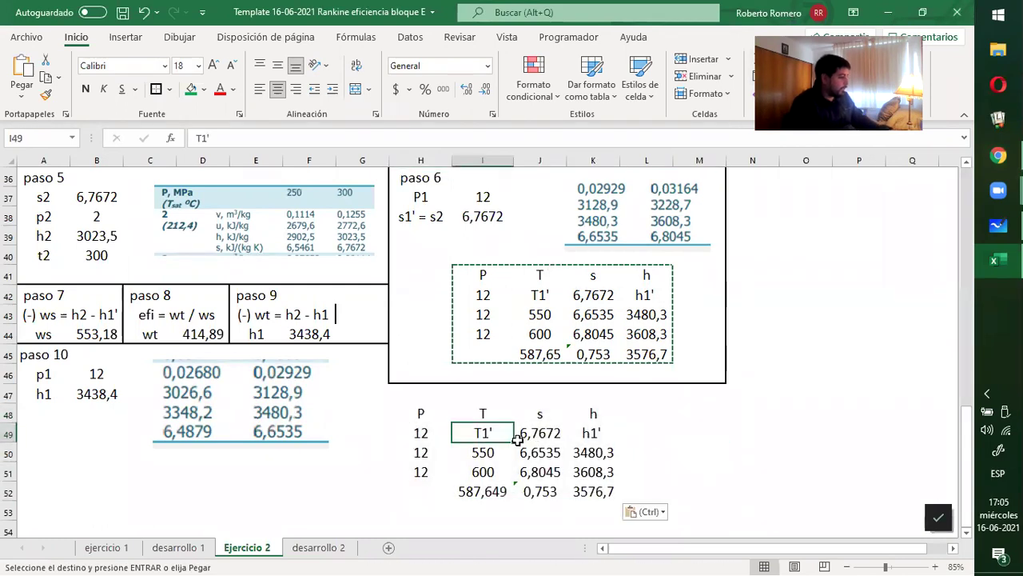
key("F2")
key("BackSpace")
left_click(588, 433)
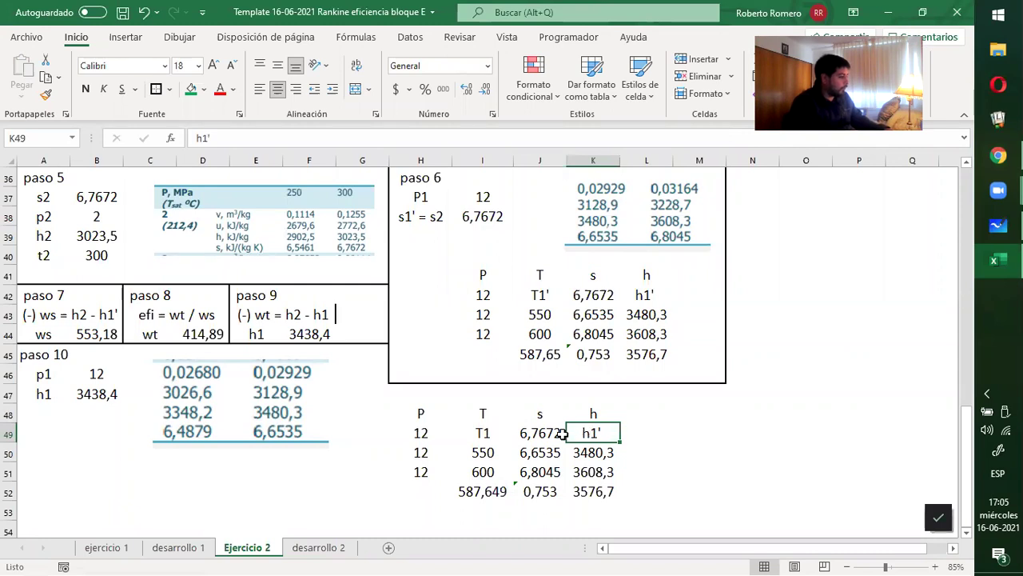
left_click(560, 433)
type("s1")
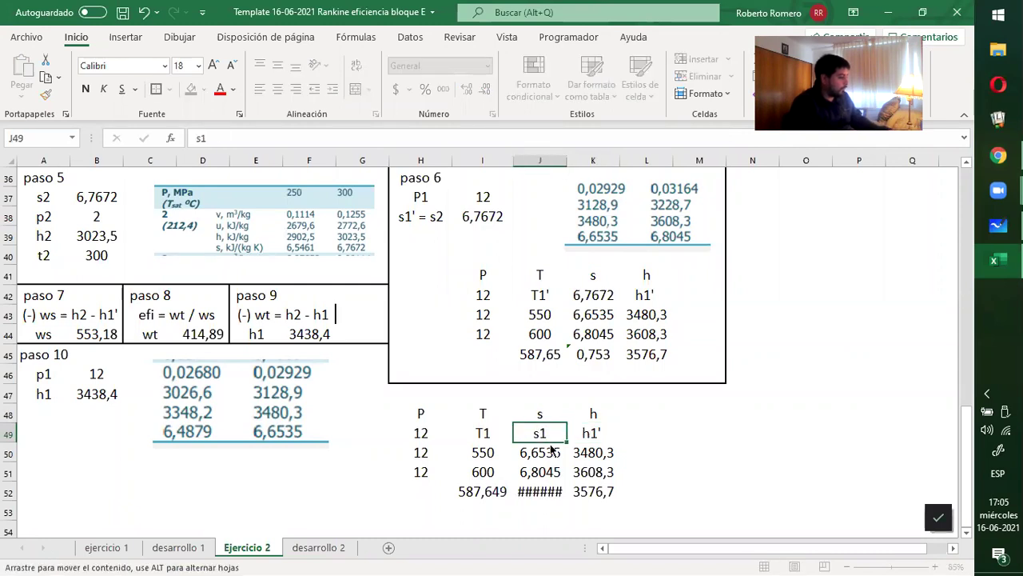
Clear the copied reference values in I50:K51 and link K49 to the paso 10 enthalpy with =B47.
left_click_drag(552, 450, 541, 464)
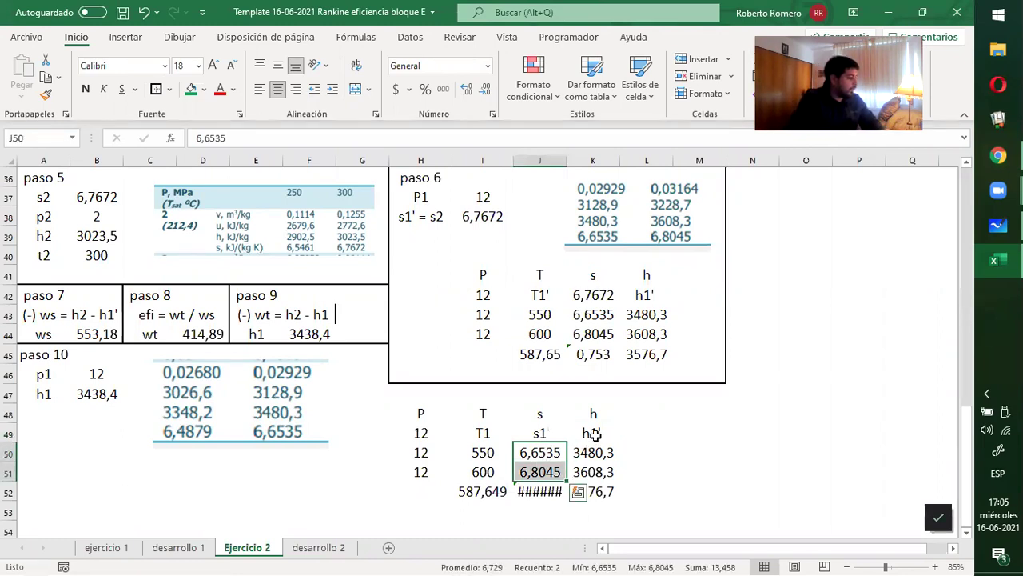
left_click_drag(478, 452, 606, 472)
key("Delete")
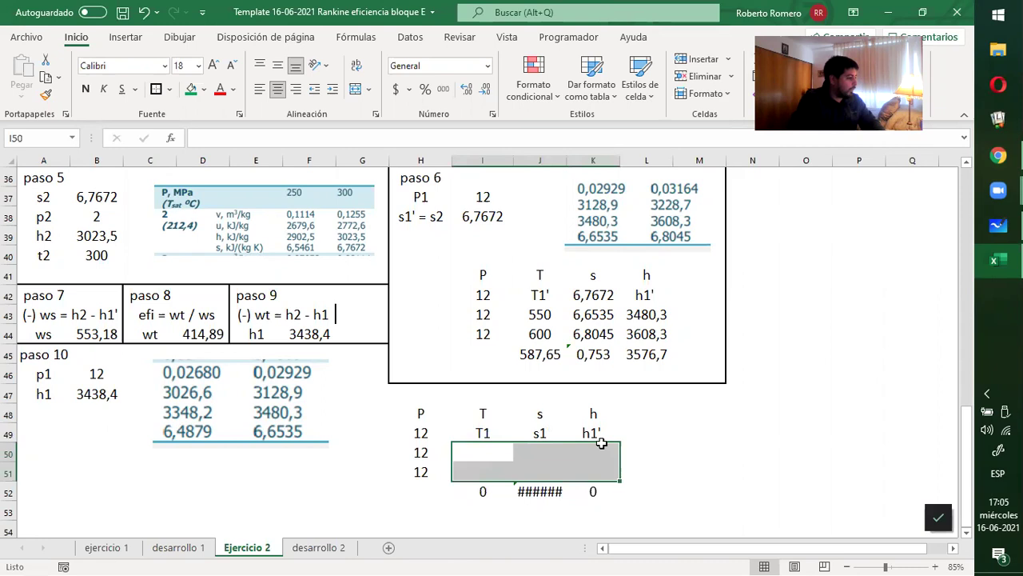
left_click(600, 437)
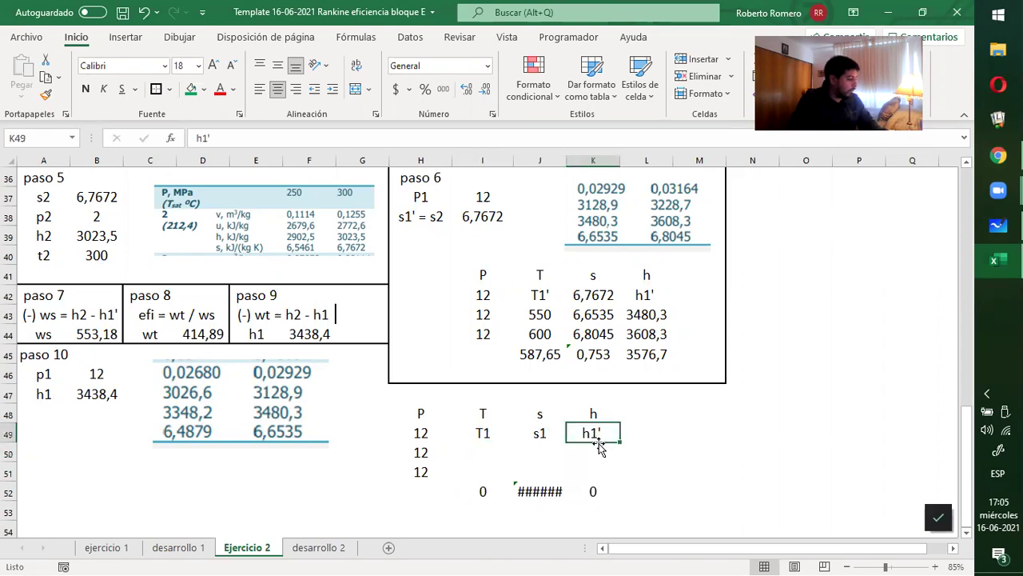
type("=")
left_click(104, 394)
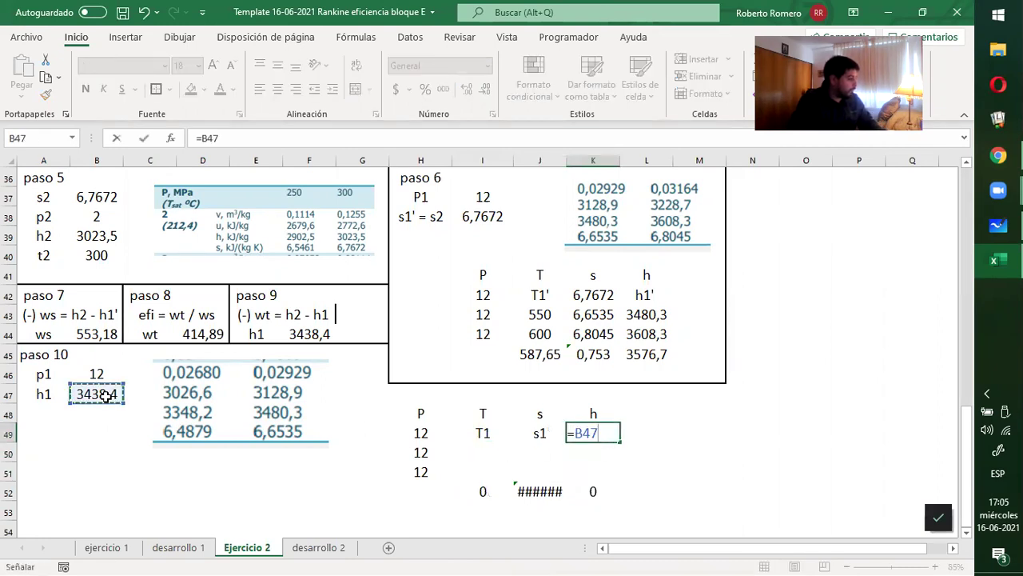
key("Return")
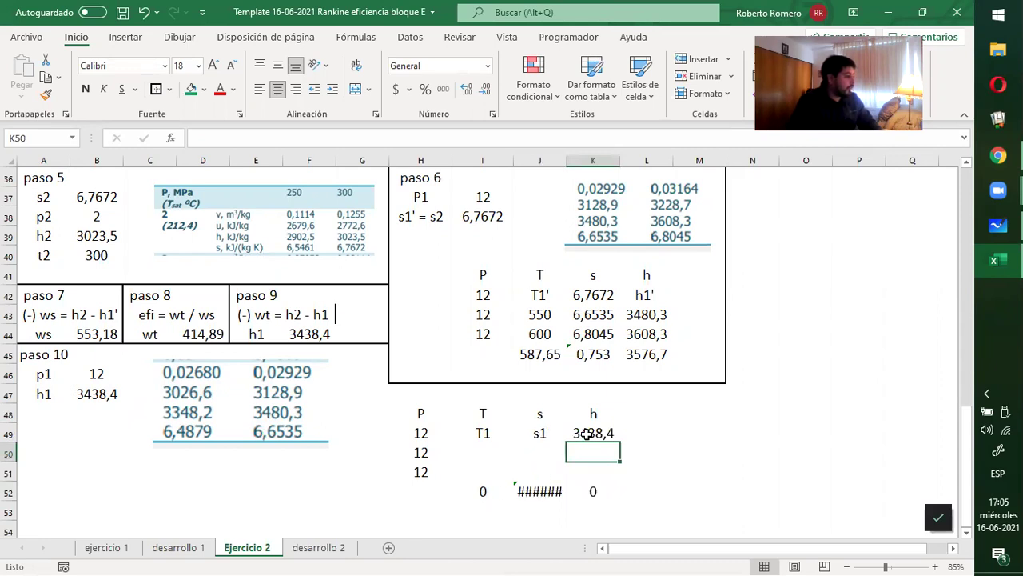
Swap the copied table's last two columns, with h and the linked enthalpy in column J, and s with the unknown s1 in column K.
left_click(541, 434)
key("Delete")
left_click(582, 432)
left_click_drag(592, 441, 562, 436)
left_click(551, 414)
type("h")
key("Tab")
type("s")
key("Tab")
key("Down")
key("Left")
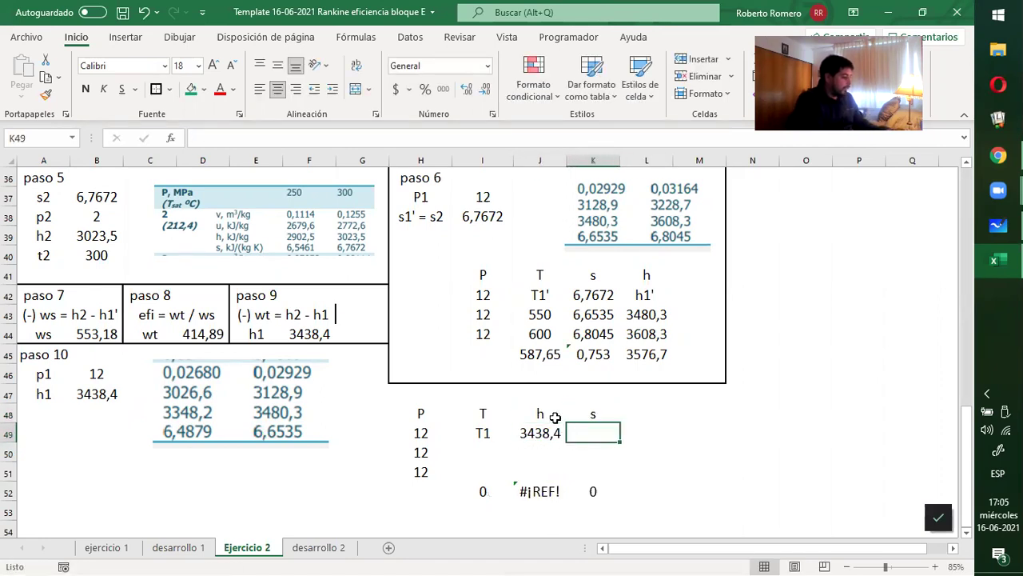
type("s1")
left_click(804, 451)
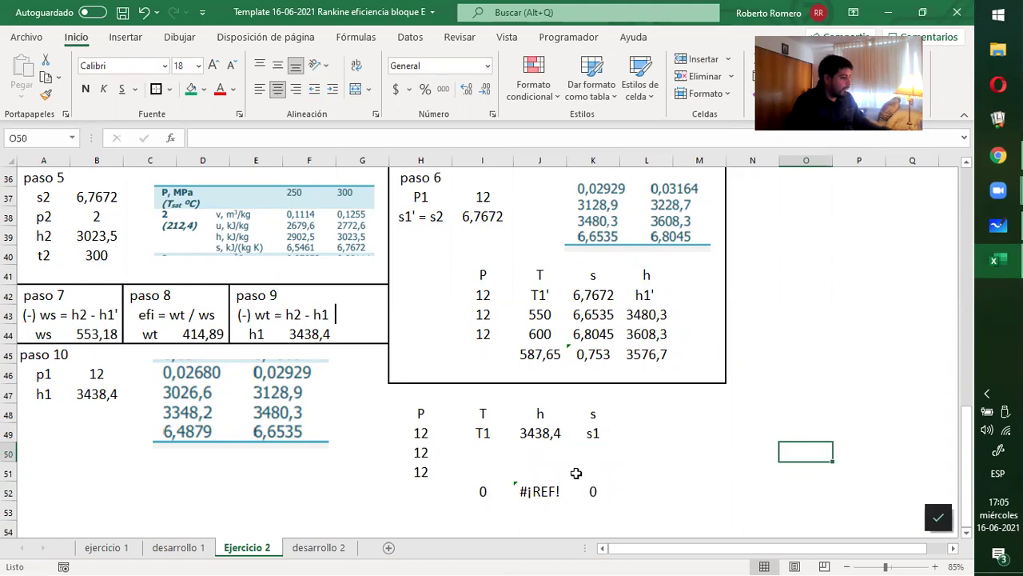
Enter the bounding temperatures 500 in I50 and 550 in I51.
left_click(542, 451)
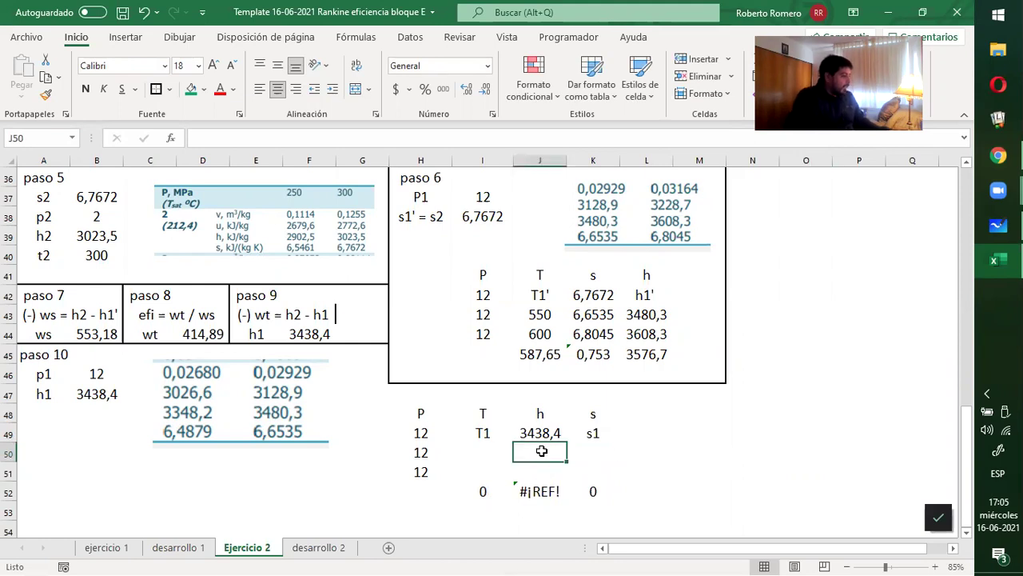
left_click(489, 450)
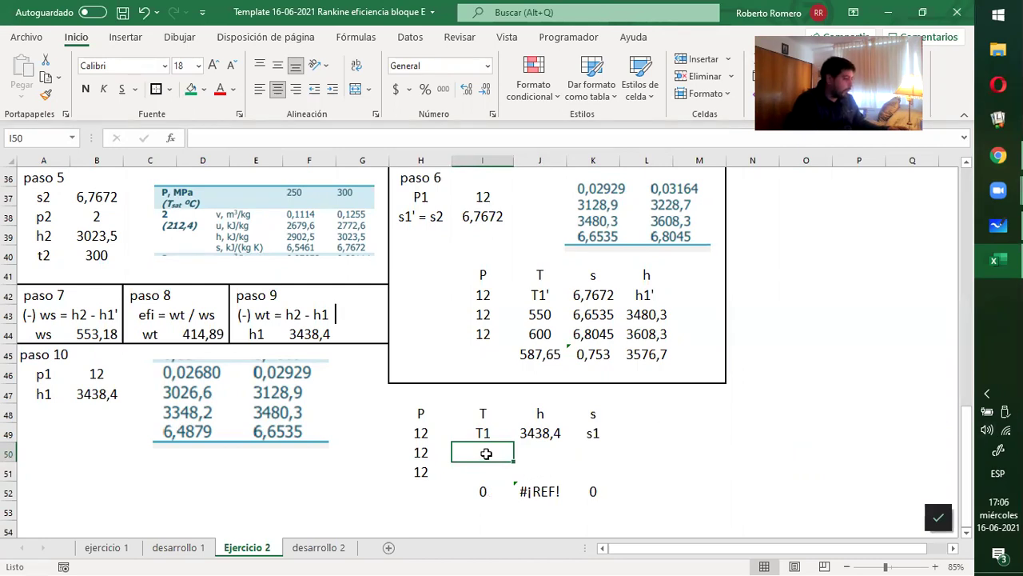
type("500")
key("Return")
type("550")
key("Up")
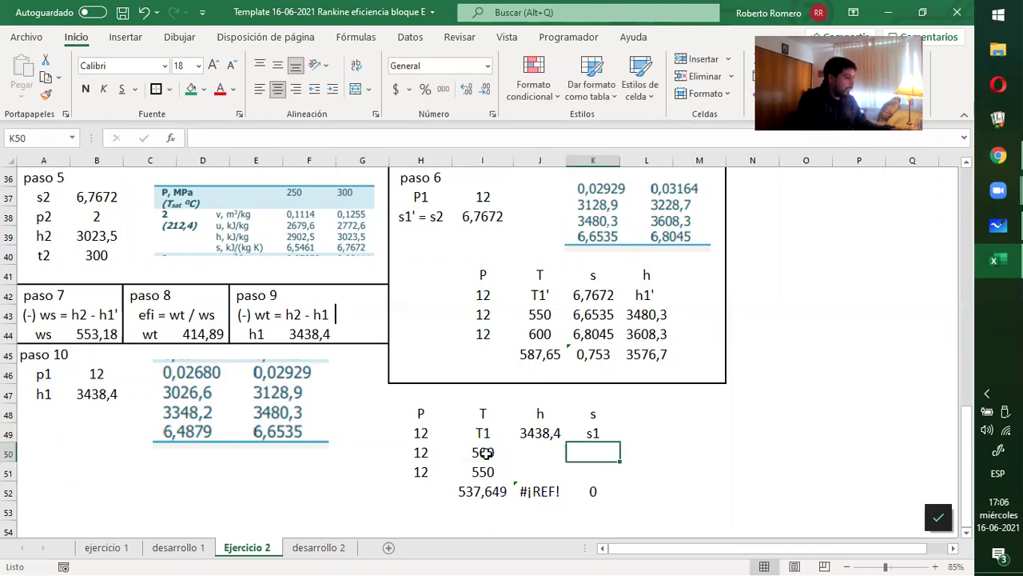
Enter the bounding enthalpies 3348,2 in J50 and 3480,3 in J51.
key("Right")
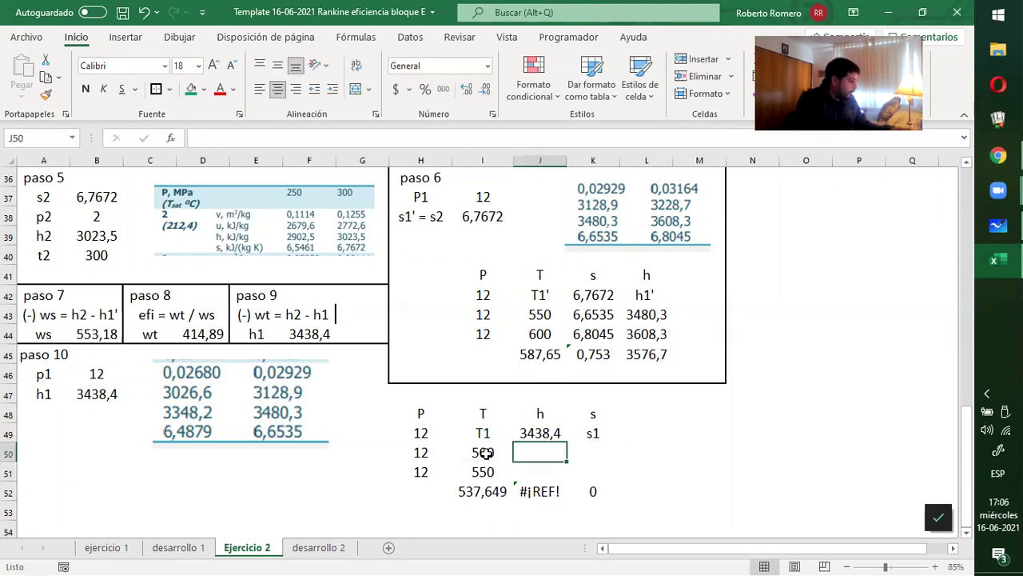
type("3348")
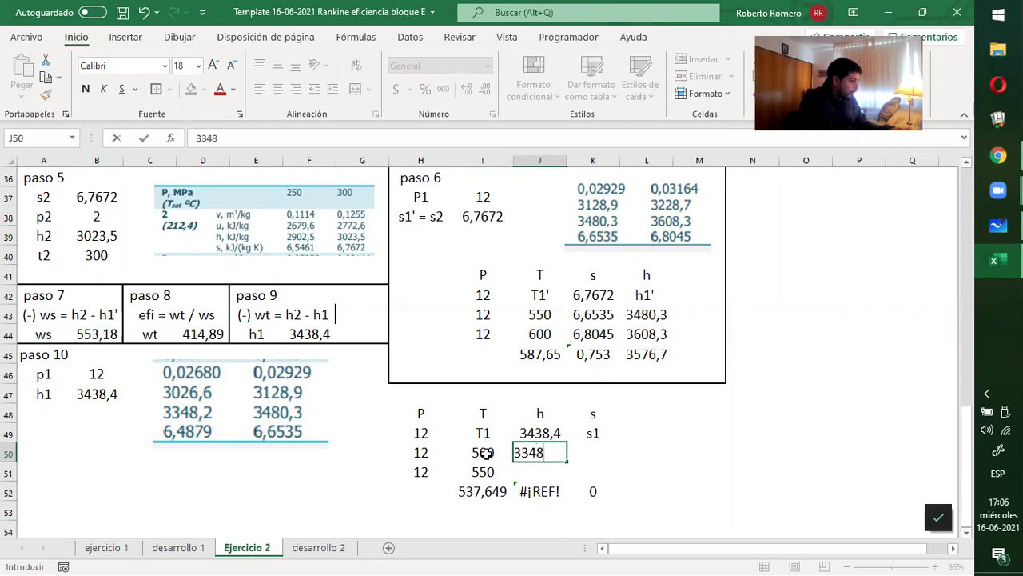
type(",2")
key("Return")
type("3480,3")
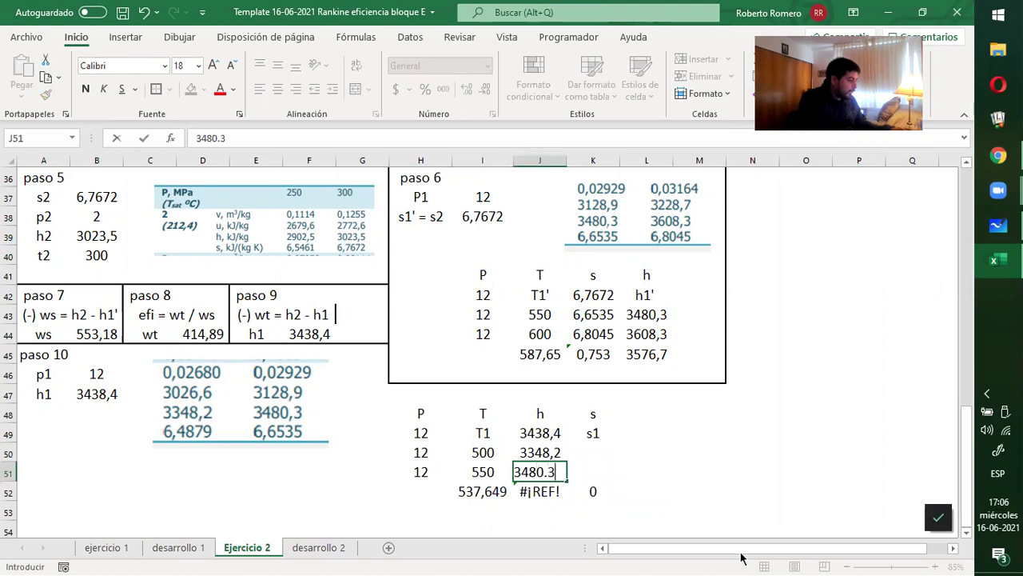
Enter the bounding entropies 6,4879 in K50 and 6,6535 in K51.
key("Up")
key("Right")
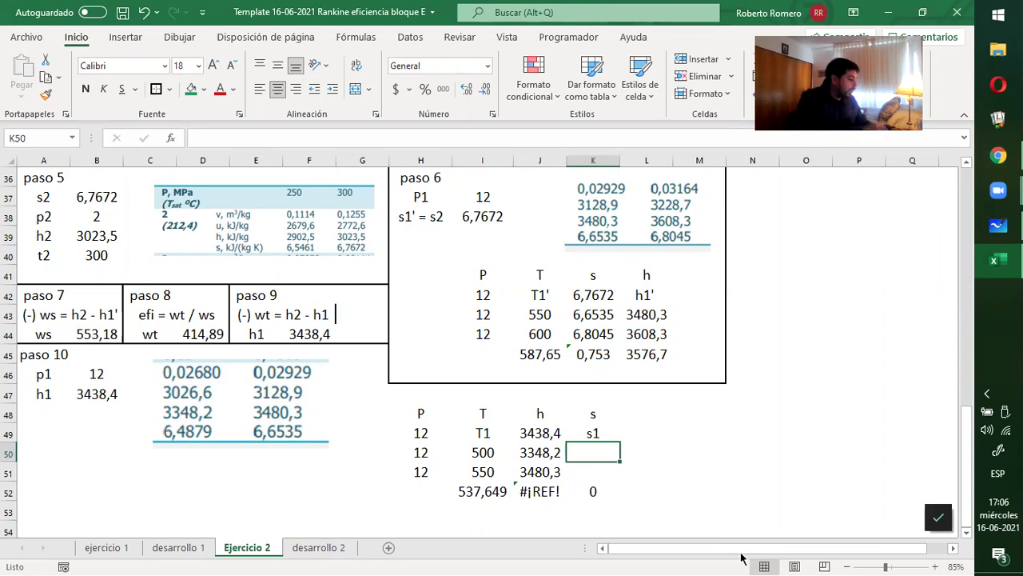
type("6")
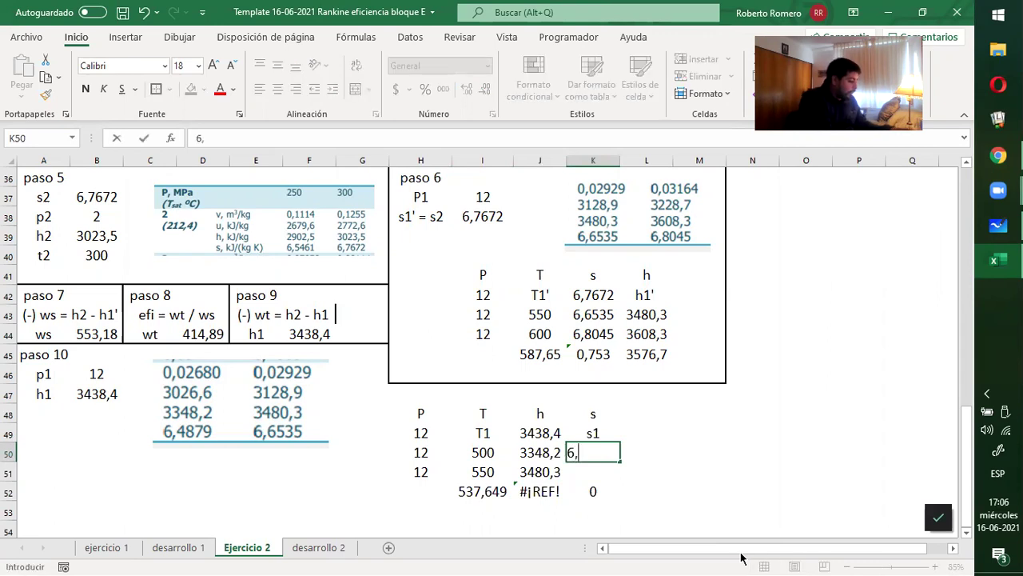
type(",4879")
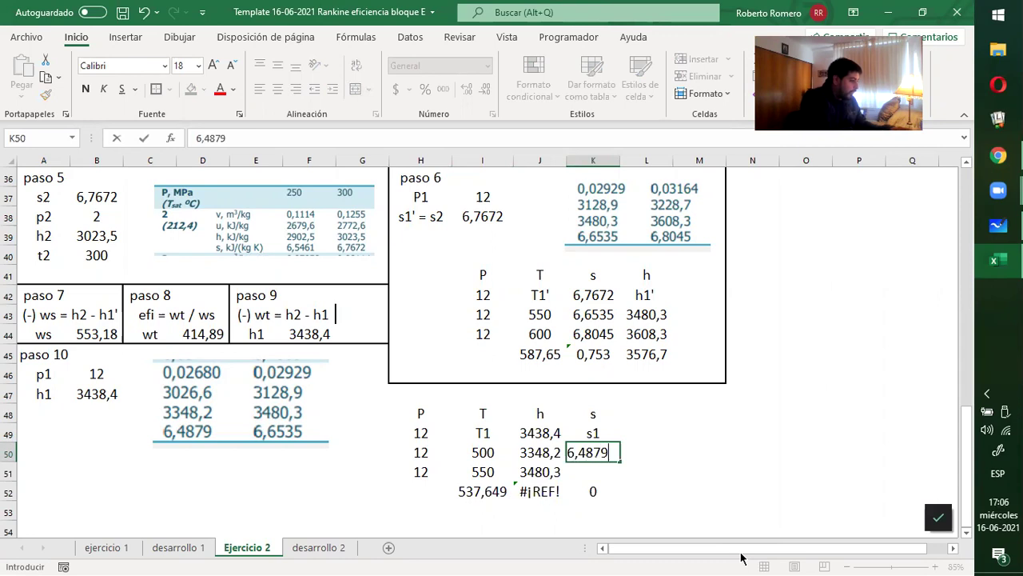
key("Return")
type("6")
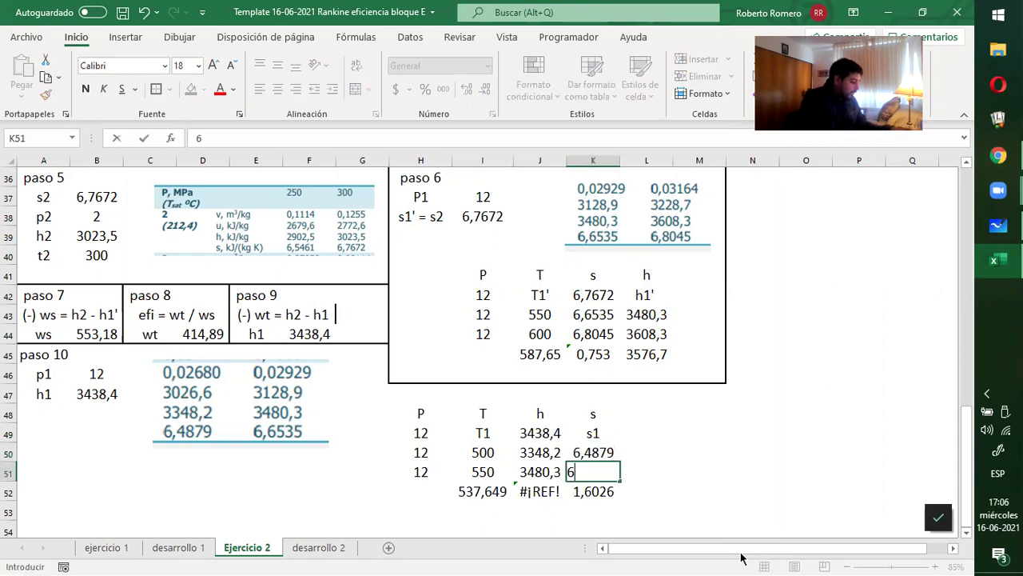
type(",65")
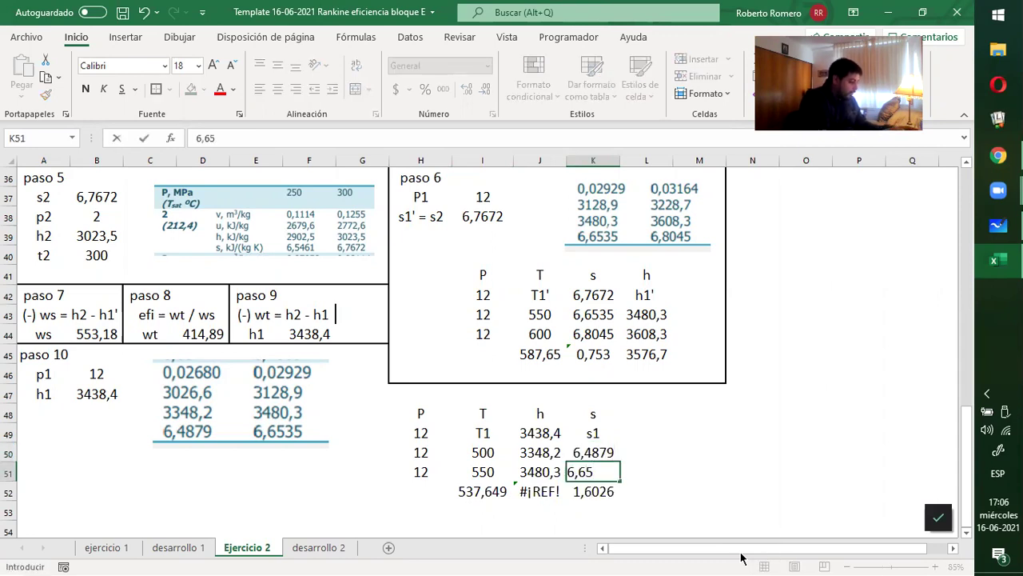
type("35")
key("Return")
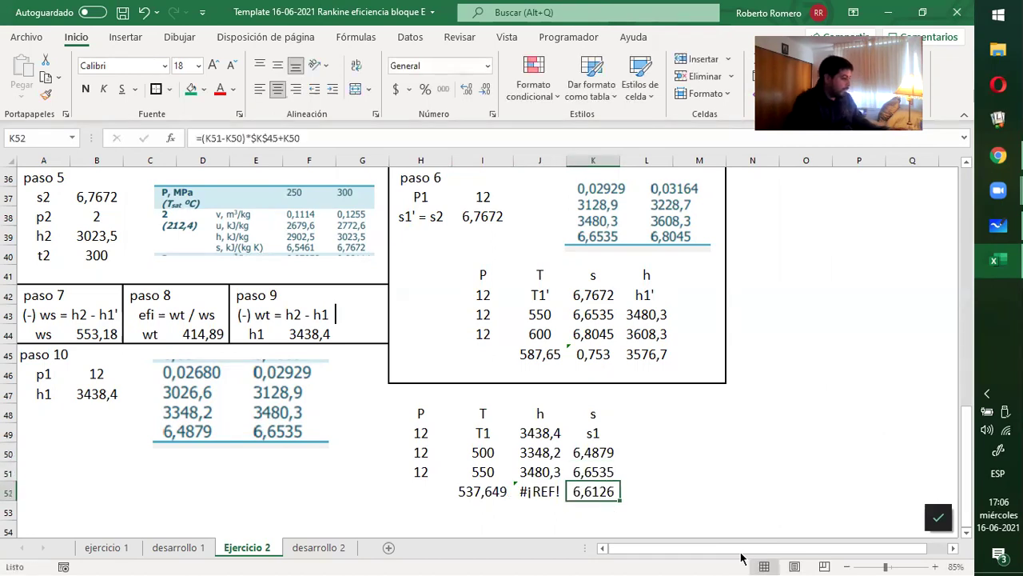
Clear the old copied formulas from J52, K52 and I52 below the paso 10 table.
left_click(537, 492)
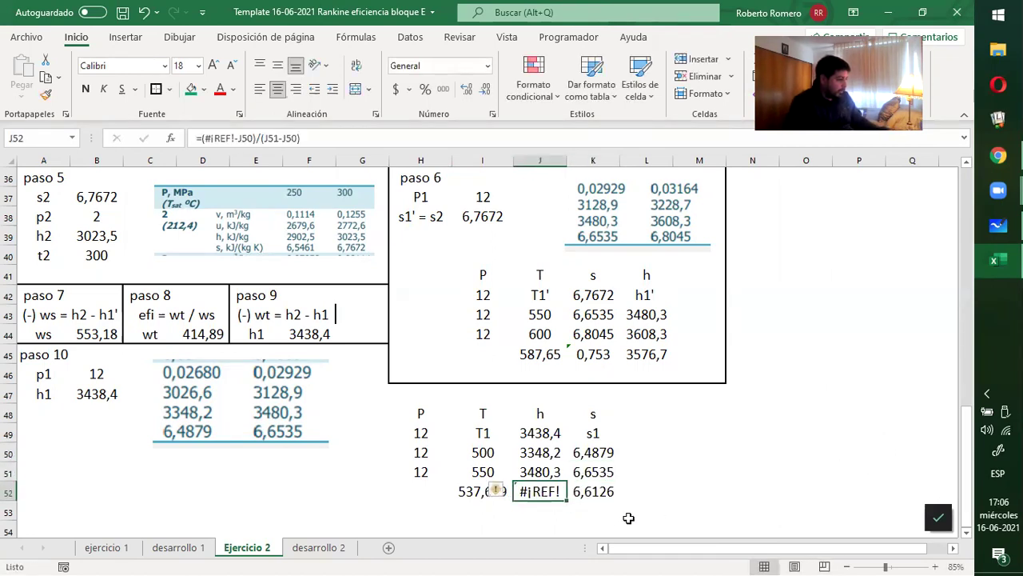
key("Delete")
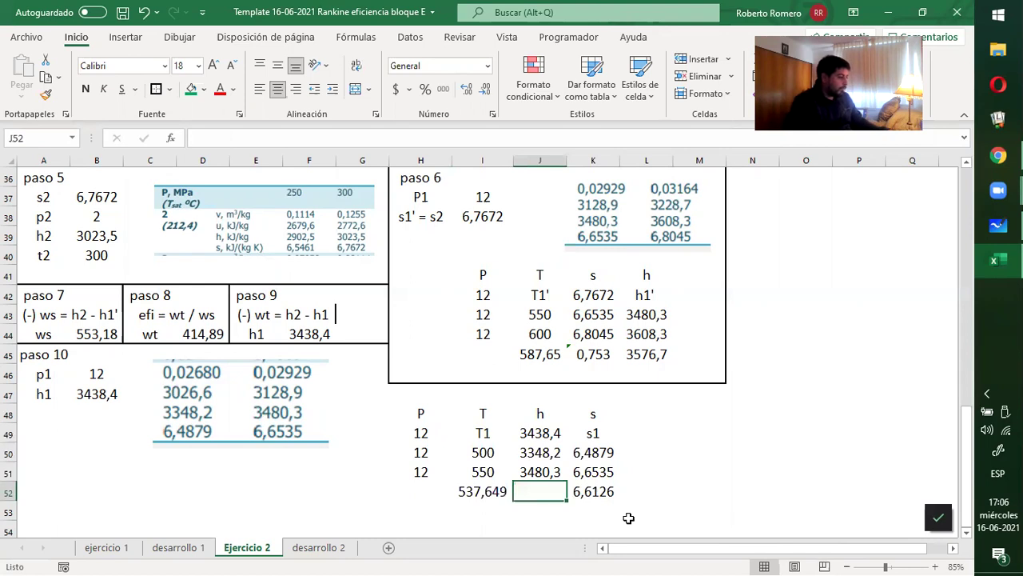
left_click(595, 493)
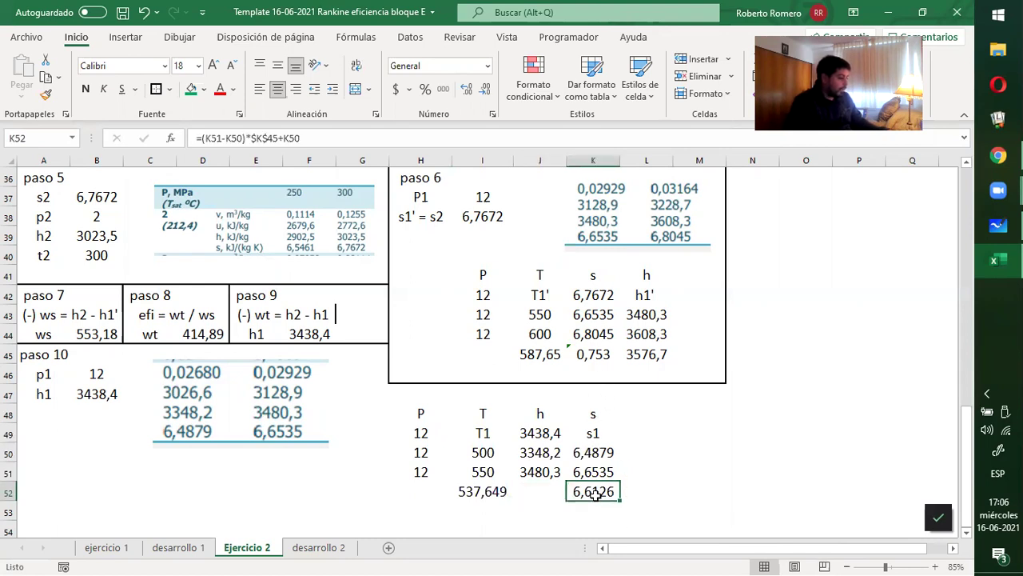
key("Delete")
key("Left")
key("Left")
key("Delete")
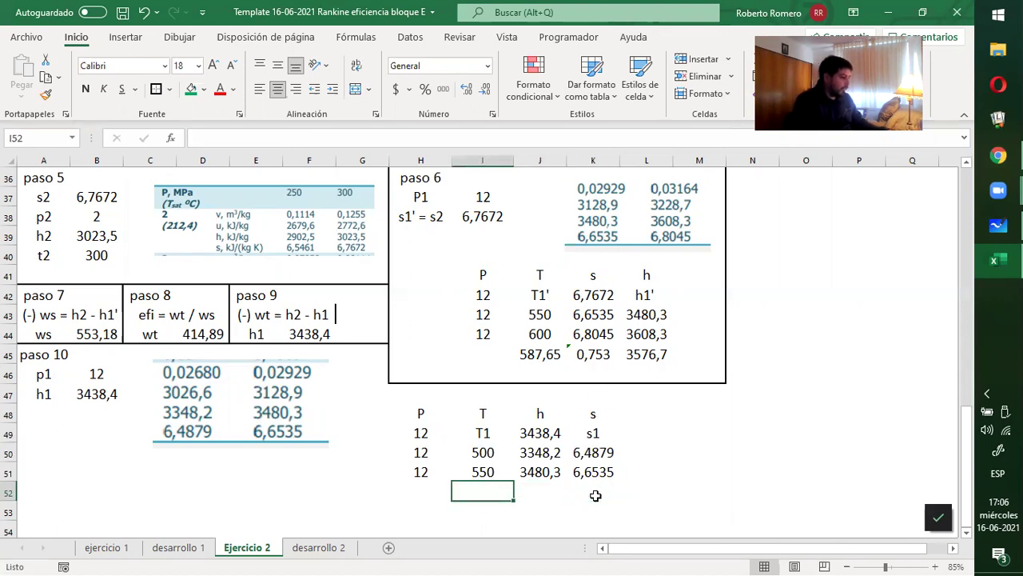
Calculate the interpolation factor from the enthalpies in J52 with =(J49-J50)/(J51-J50).
left_click(539, 495)
type("=(")
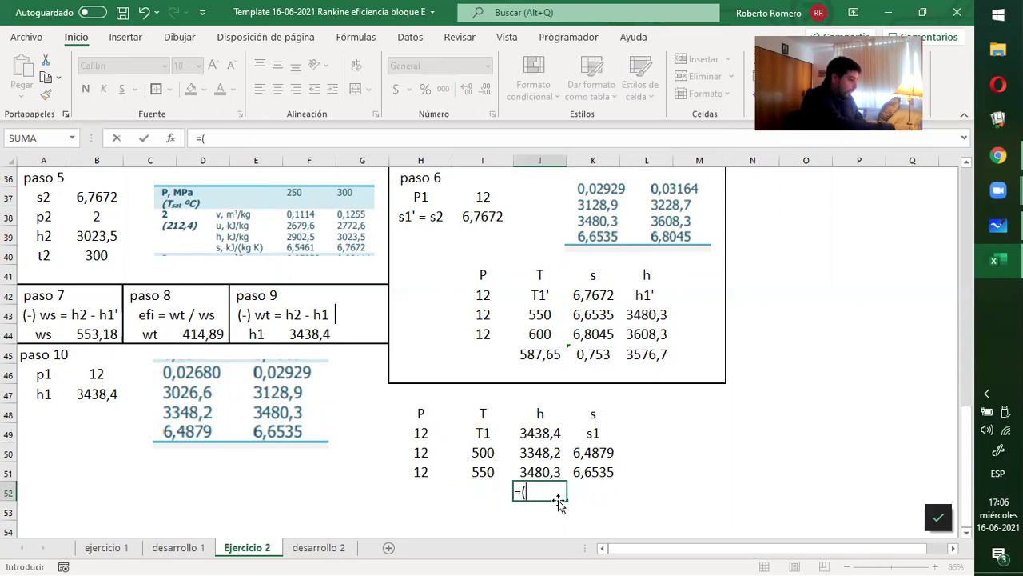
left_click(535, 434)
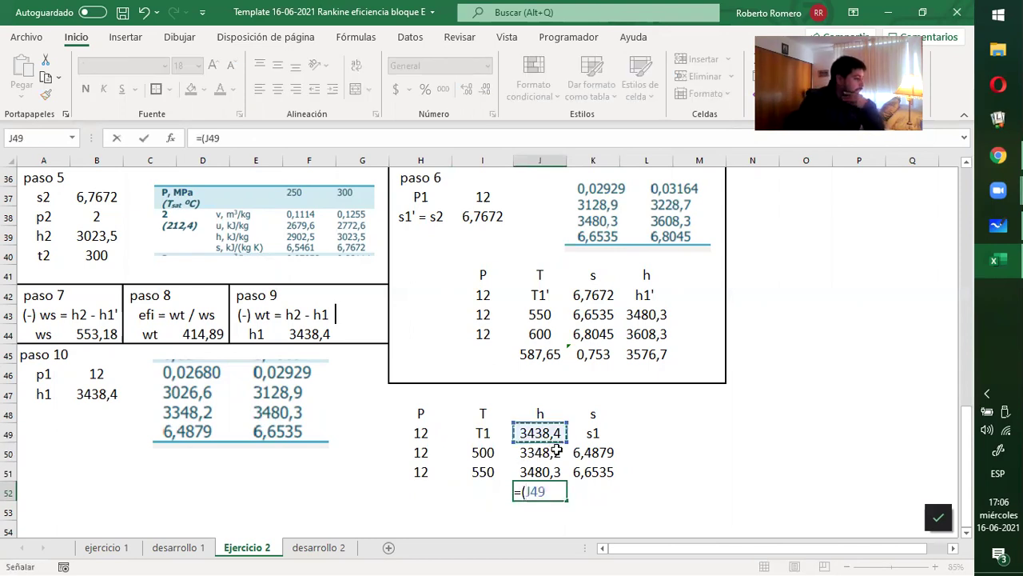
type("-")
left_click(559, 454)
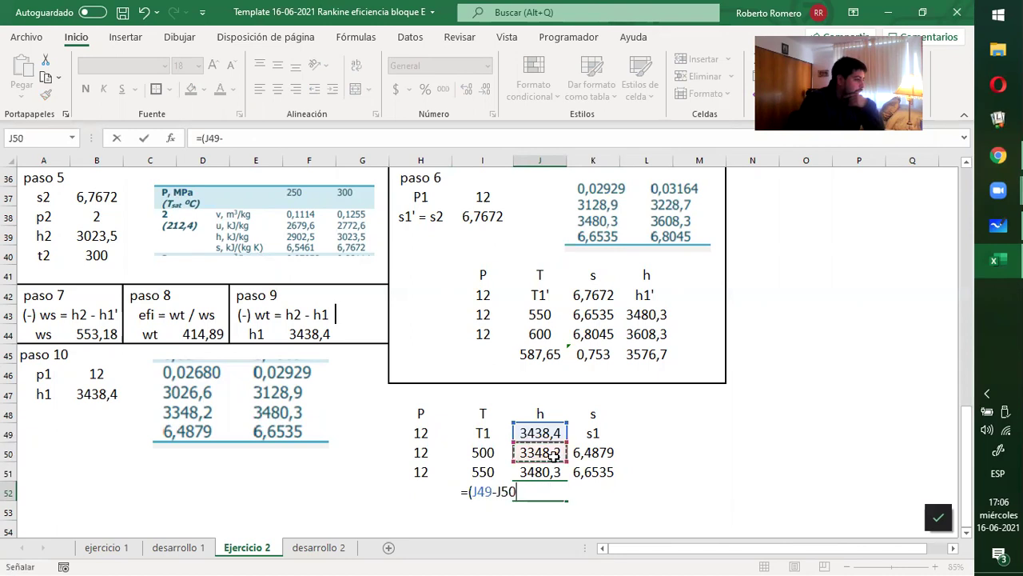
type(")/(")
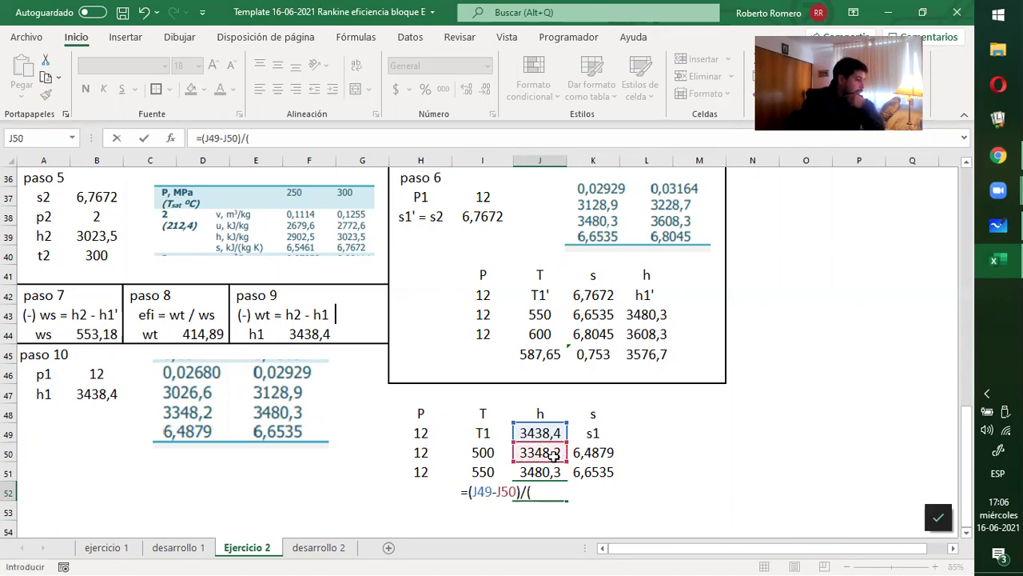
left_click(556, 473)
type("-")
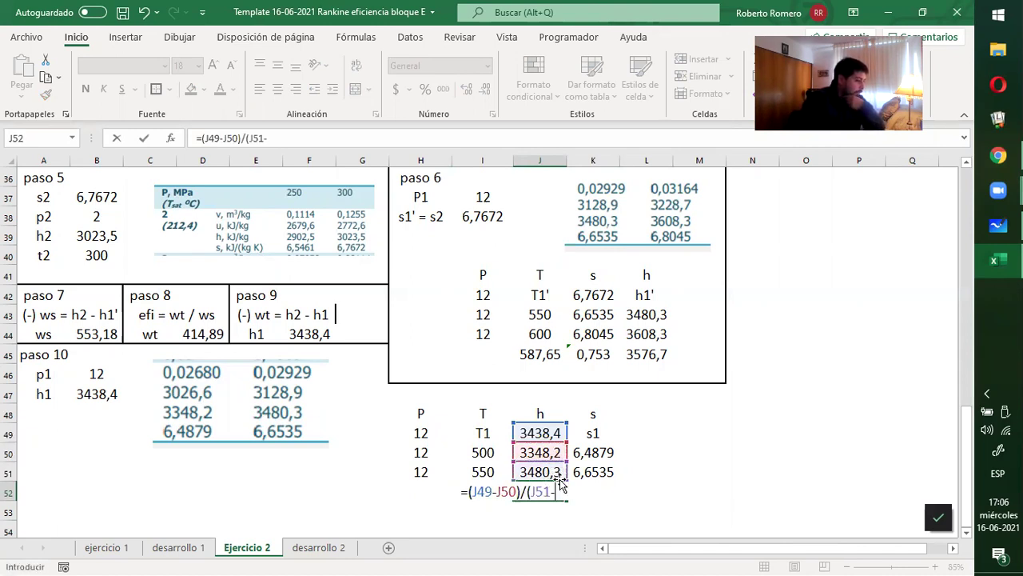
left_click(550, 453)
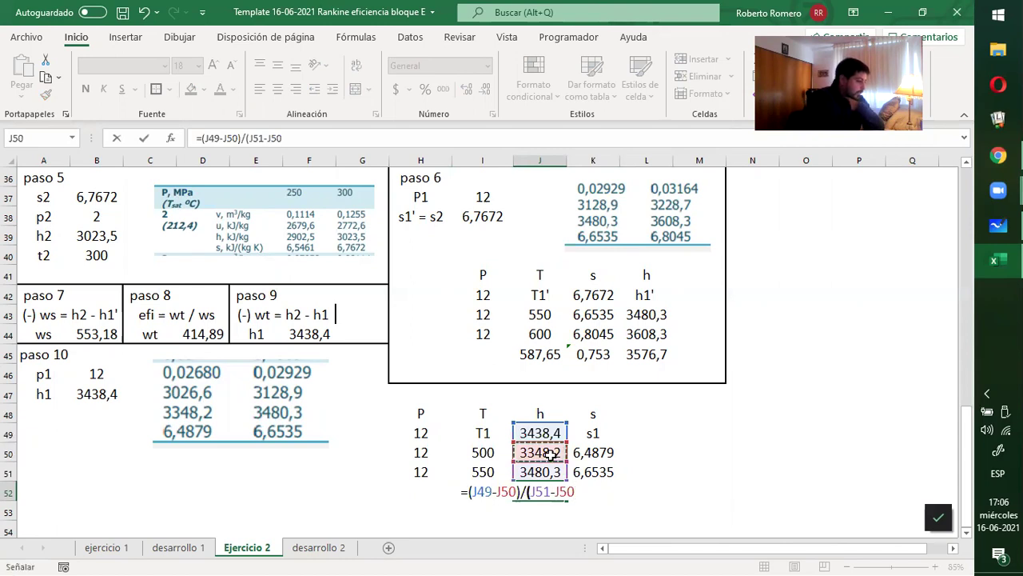
key("Return")
Interpolate s1 in K52 with the formula =(K51-K50)*J52+K50.
key("Right")
key("Up")
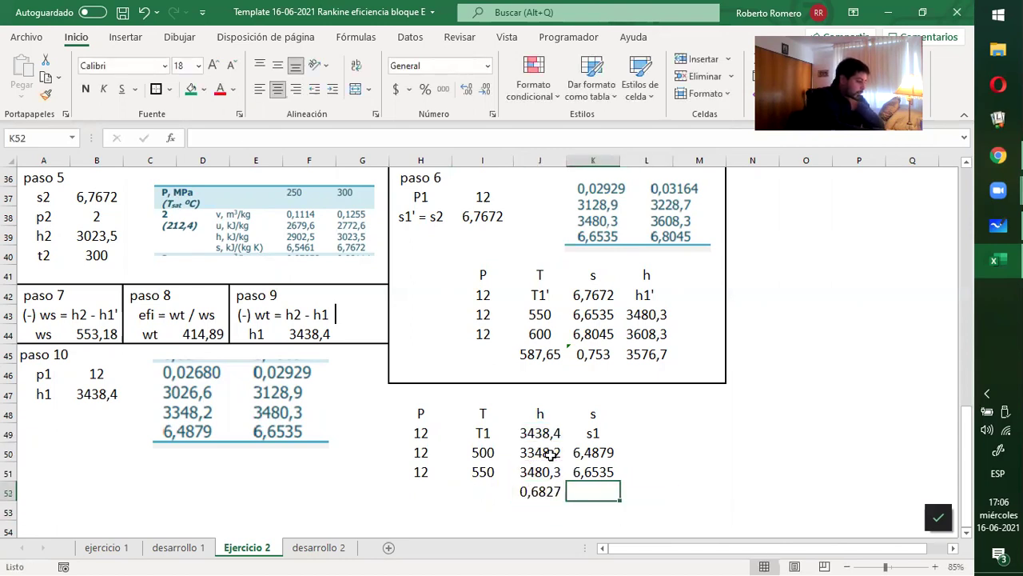
type("=(")
left_click(591, 472)
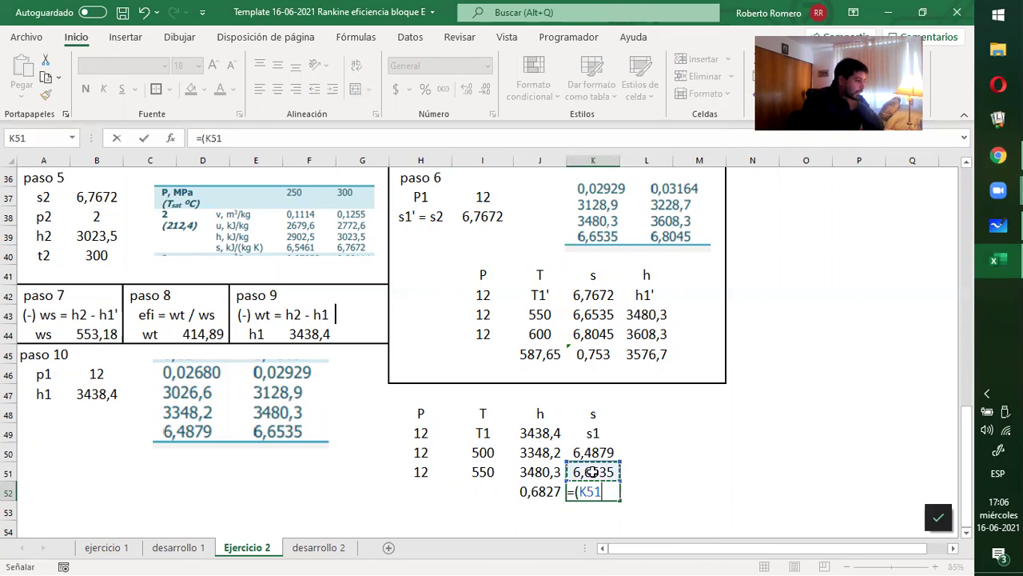
type(".")
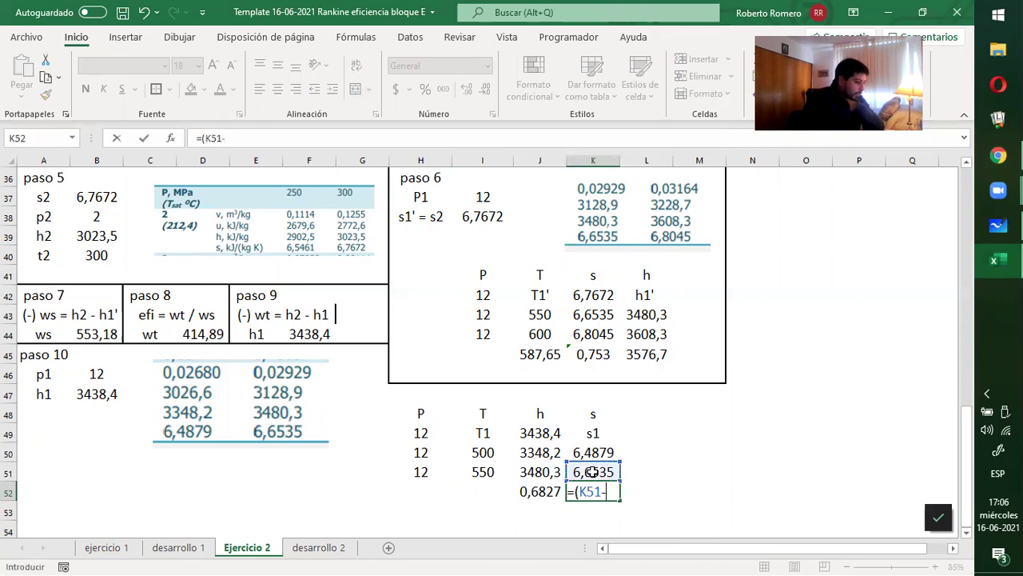
left_click(599, 453)
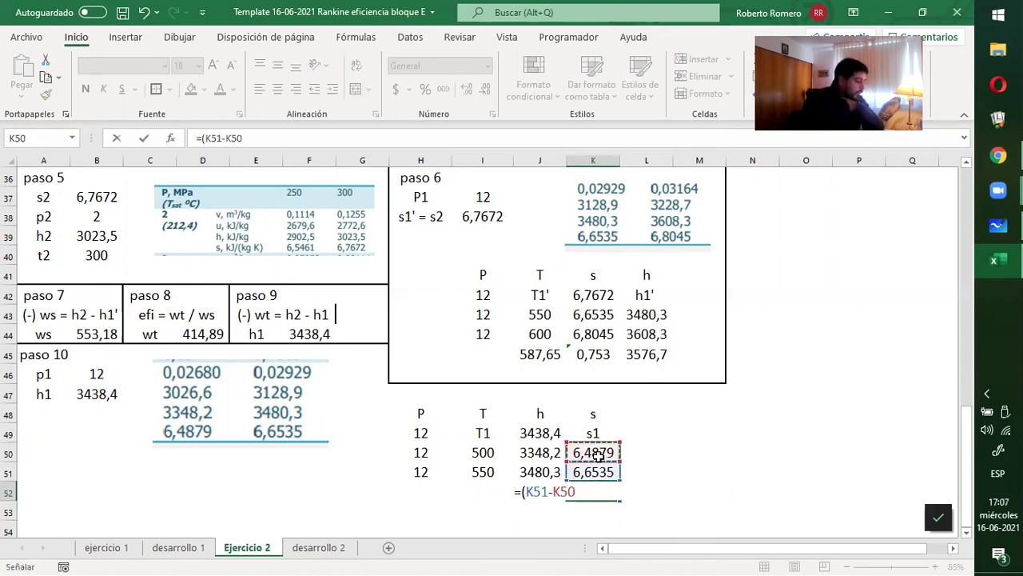
type(")*")
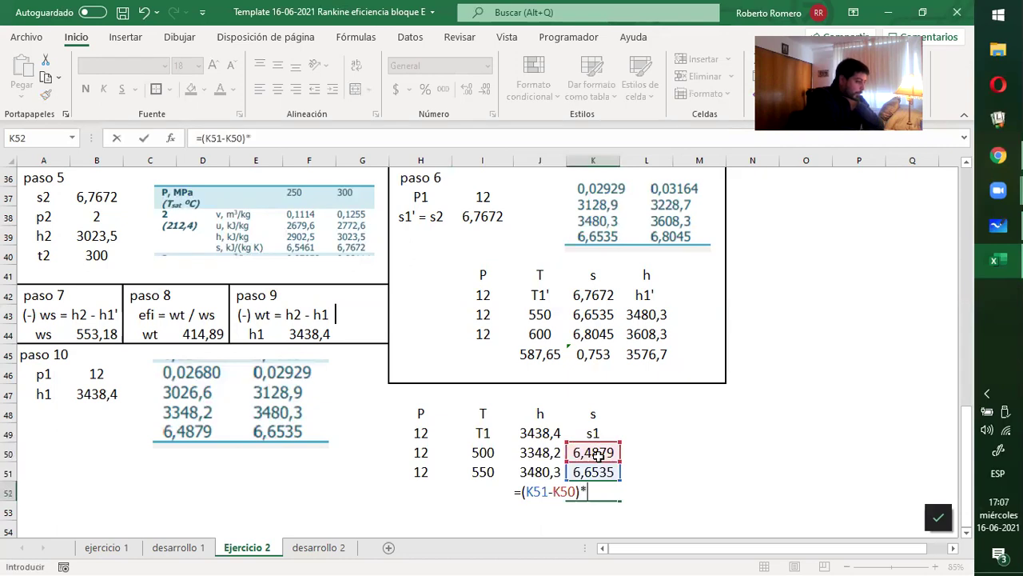
type("J52+")
left_click(599, 454)
key("Return")
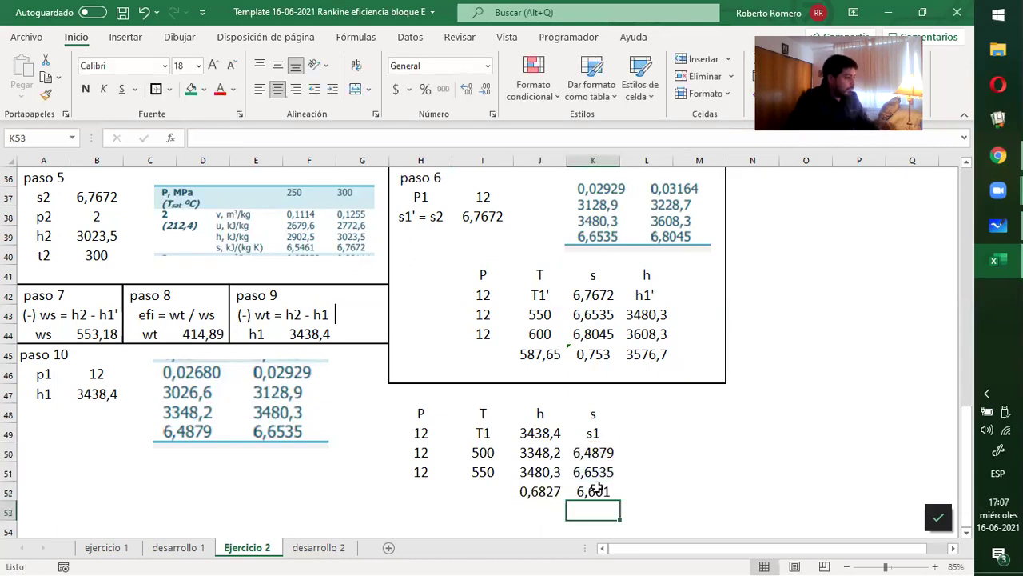
Try to reuse the s1 interpolation for temperature by copying the K52 formula into I52.
left_click(596, 490)
left_click(528, 490, "shift")
key("ctrl+c")
left_click(498, 488)
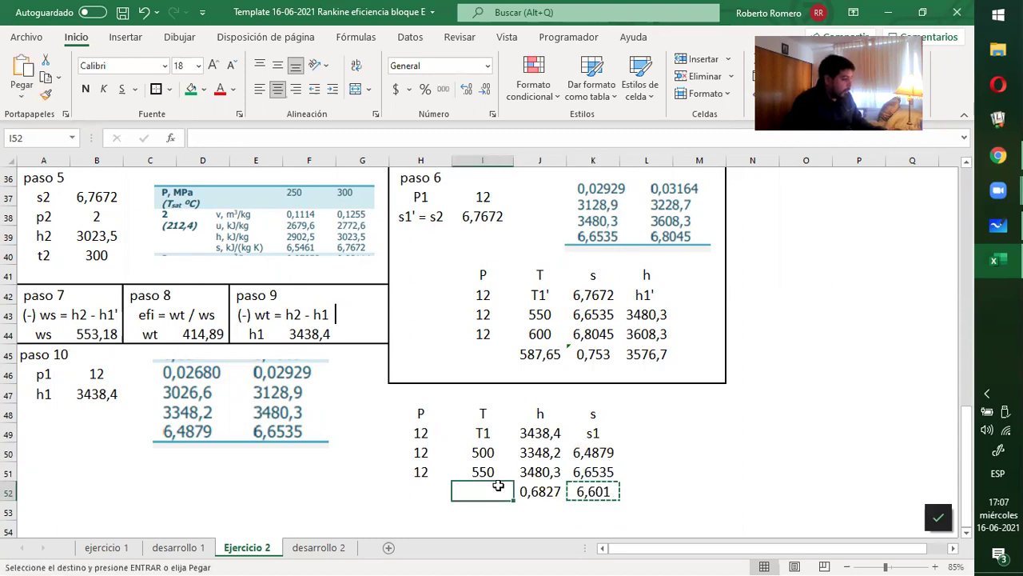
right_click(498, 488)
left_click(582, 143)
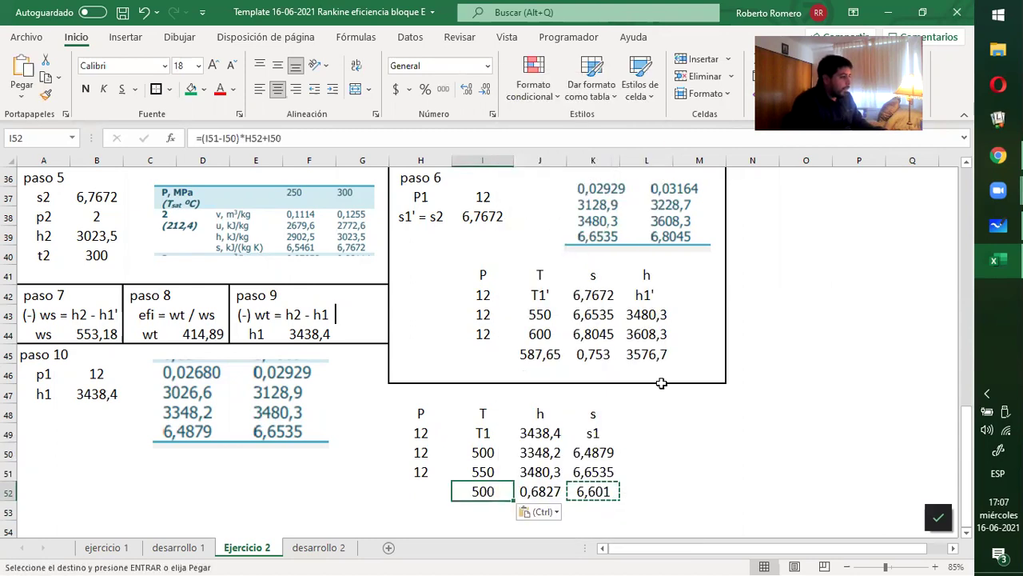
left_click(700, 452)
left_click(480, 491)
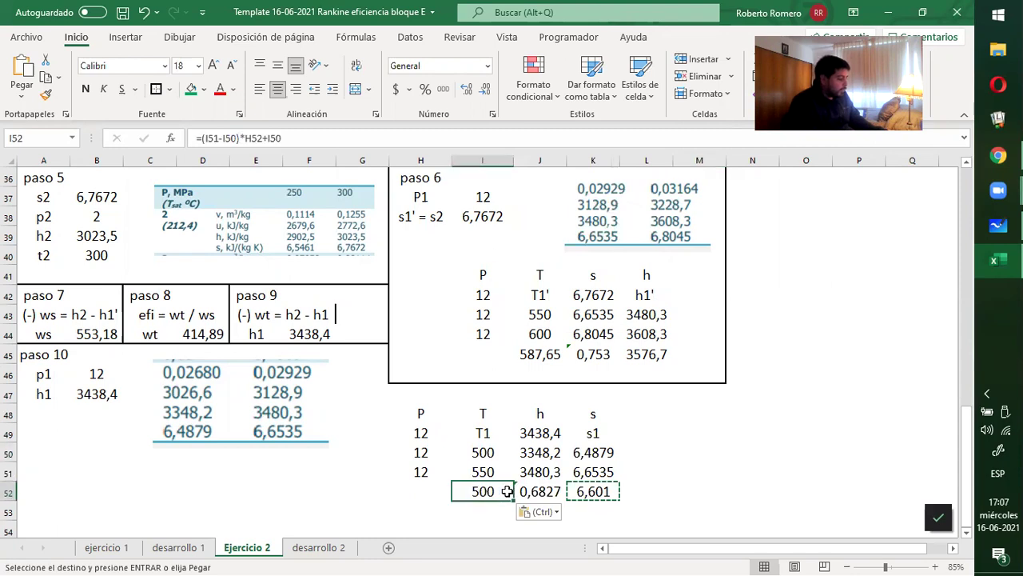
Adjust the number of decimals shown in I52, ending with no decimals.
left_click(488, 90)
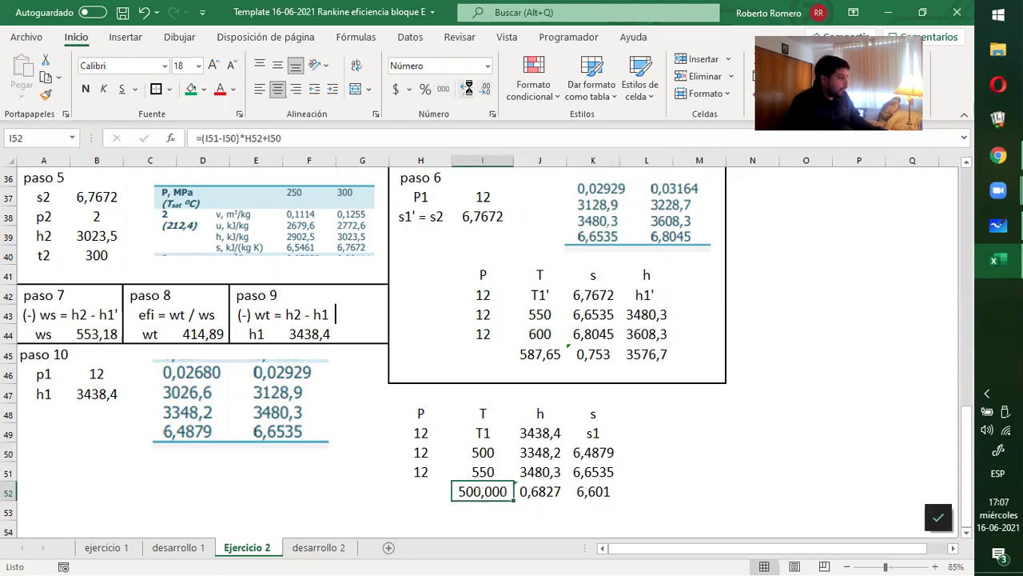
left_click(470, 90)
left_click(483, 90)
left_click(483, 91)
left_click(483, 91)
left_click(483, 90)
Check the cell references in the K52 formula and clear the pasted formula from I52.
left_click(590, 488)
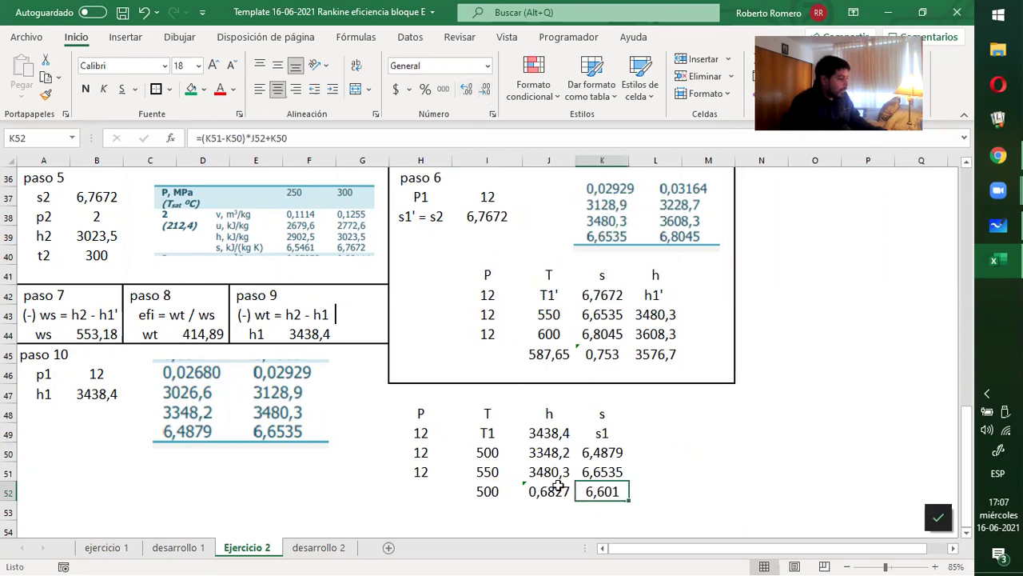
key("F2")
key("ctrl+Return")
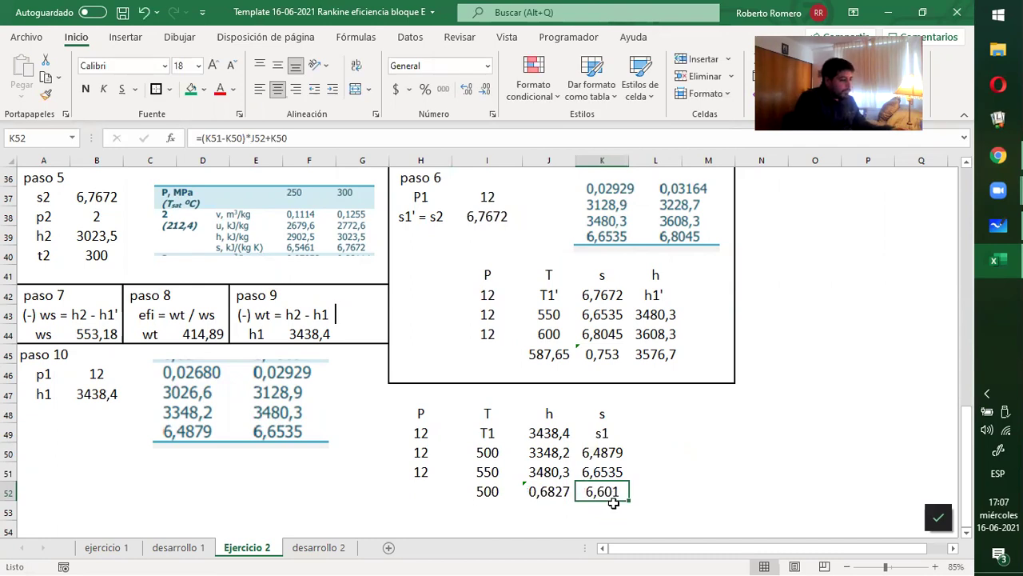
left_click(501, 489)
key("Delete")
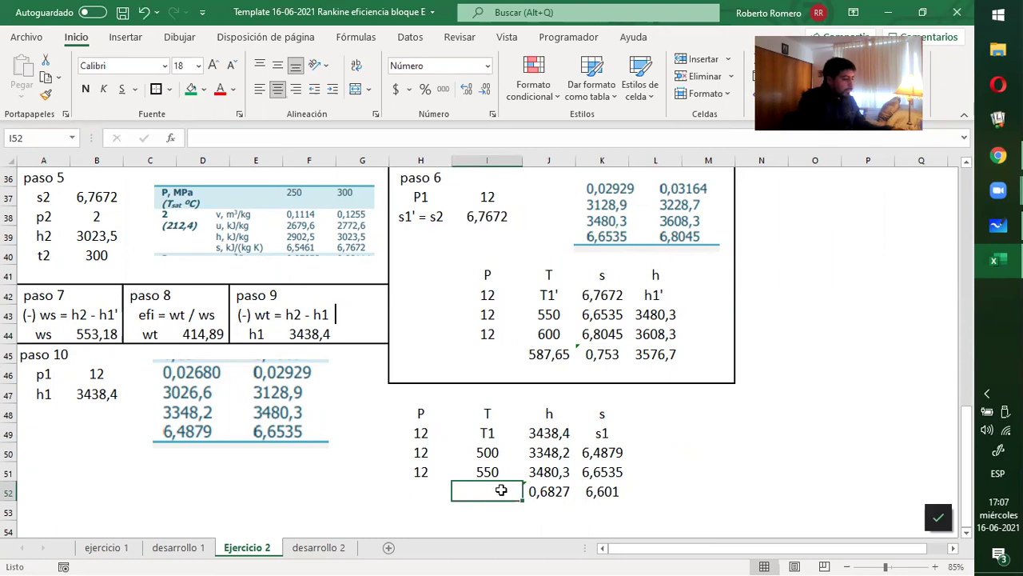
Make the J52 interpolation factor an absolute reference, $J$52, in the K52 formula.
left_click(601, 492)
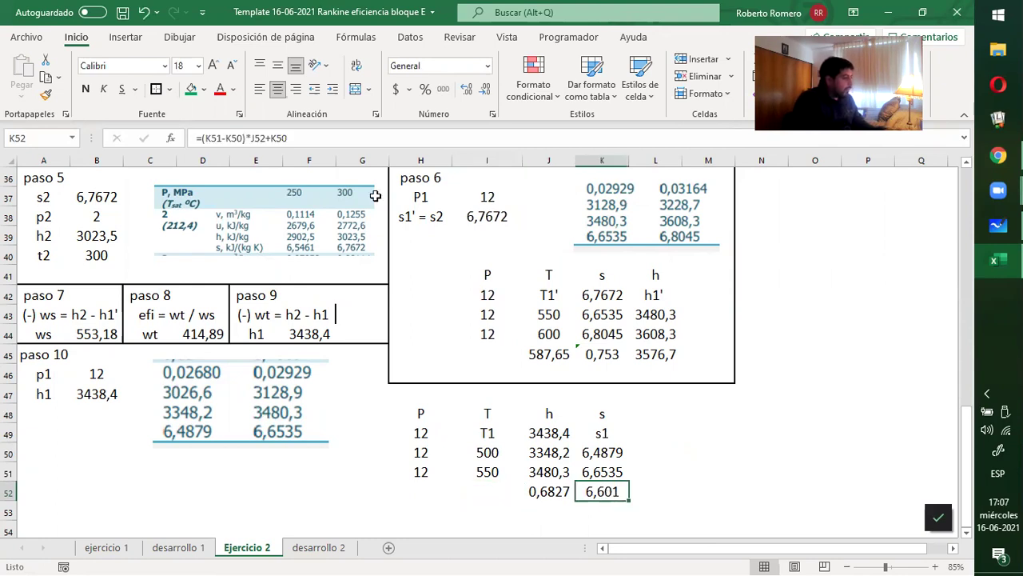
double_click(260, 138)
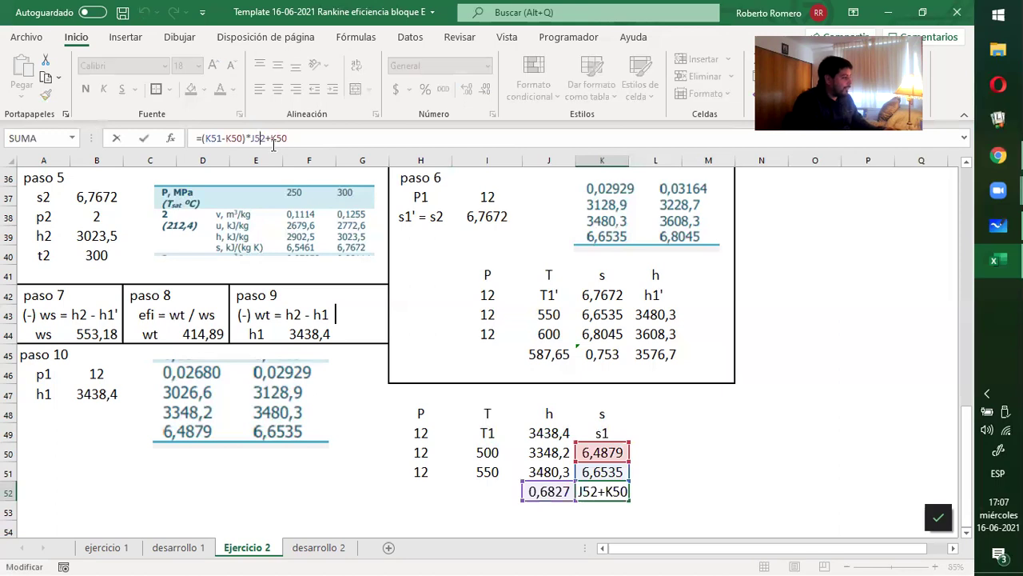
key("F4")
key("Return")
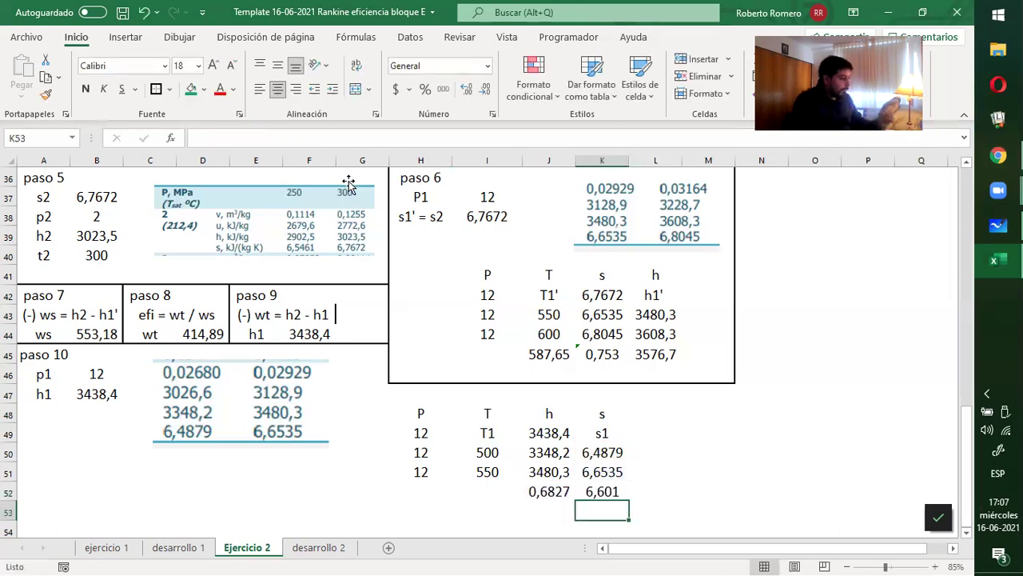
Copy the K52 interpolation into I52 as a formula-only paste to calculate T1.
left_click_drag(610, 494, 547, 491)
key("ctrl+c")
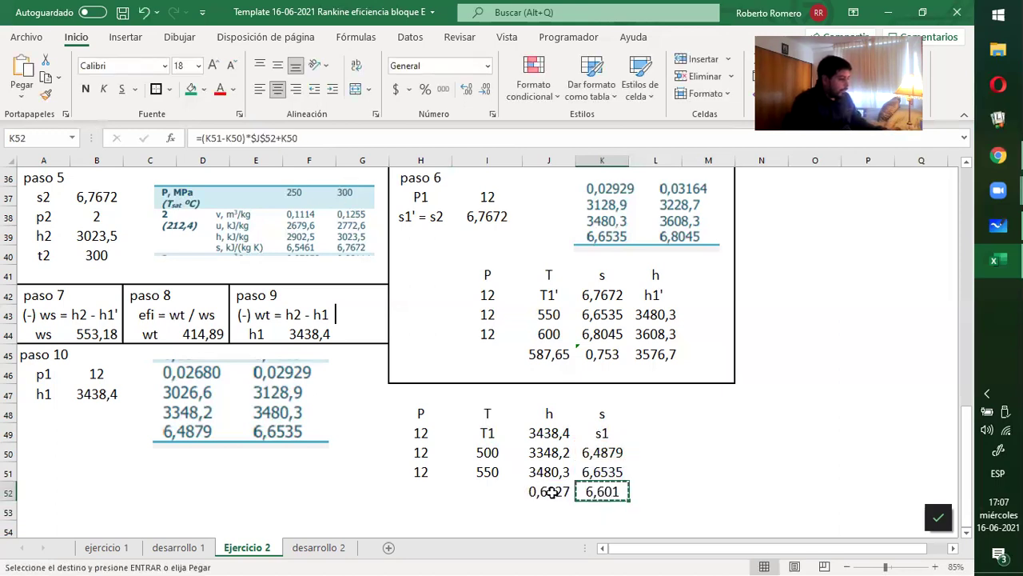
left_click(503, 489)
right_click(503, 490)
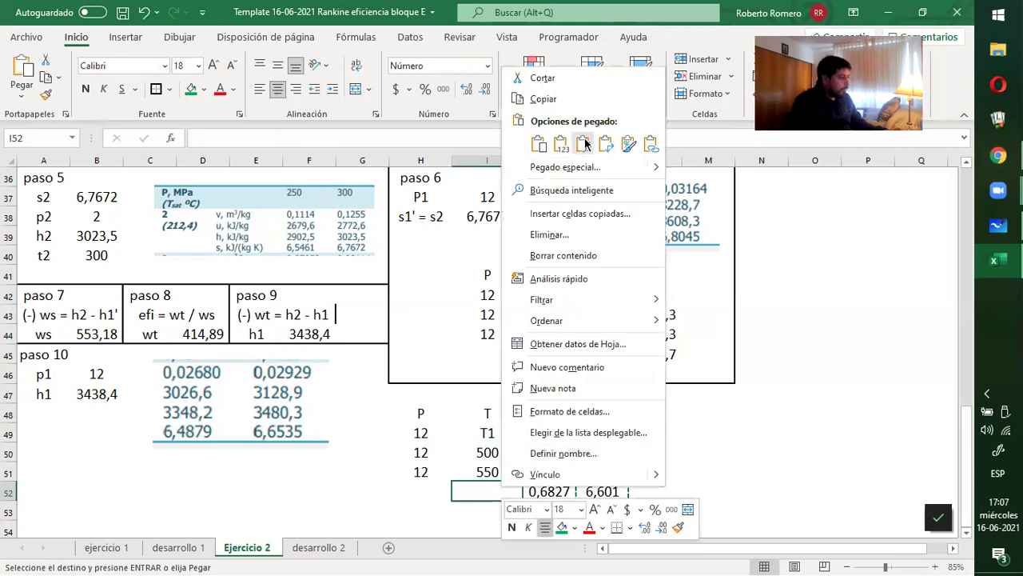
left_click(584, 143)
left_click(793, 506)
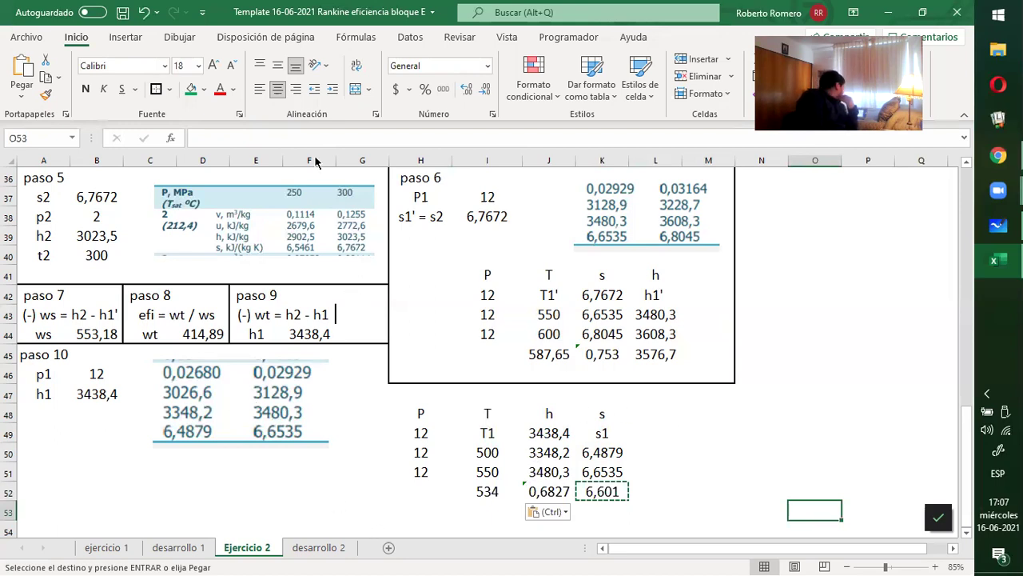
Link the state 1 temperature in G11 to the interpolated T1 in I52.
scroll(391, 371, "up", 10)
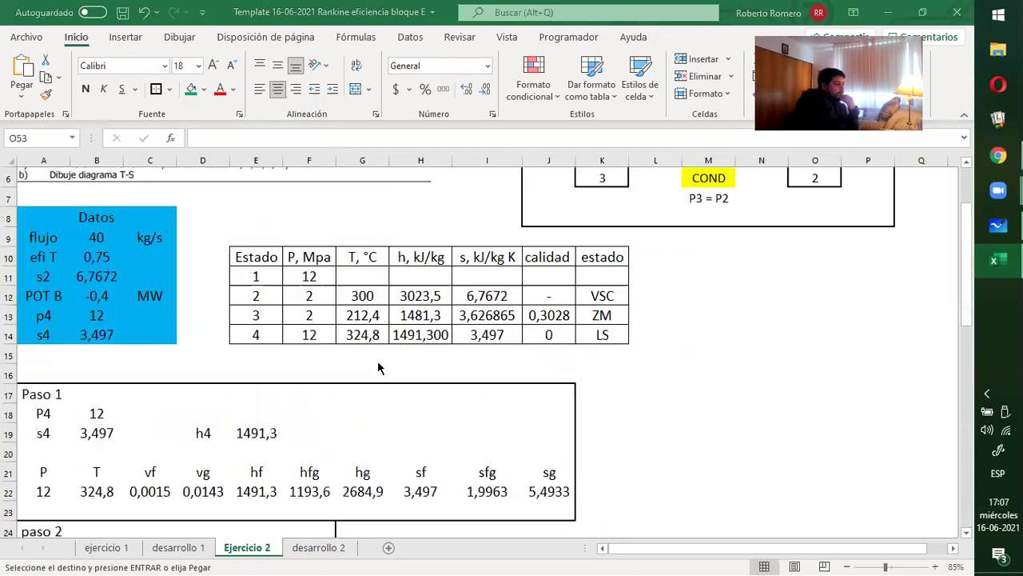
left_click(362, 277)
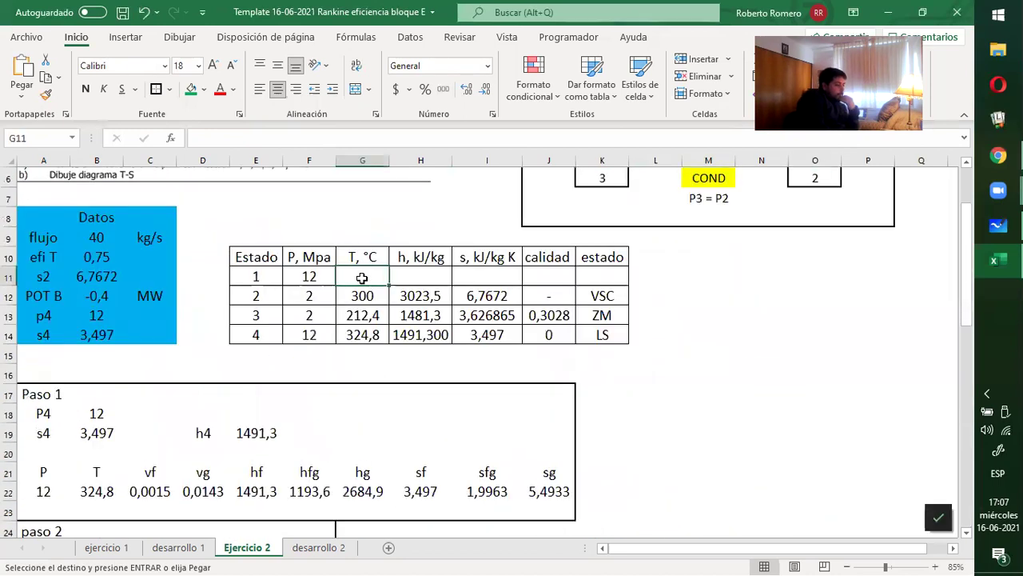
type("=")
scroll(391, 294, "down", 10)
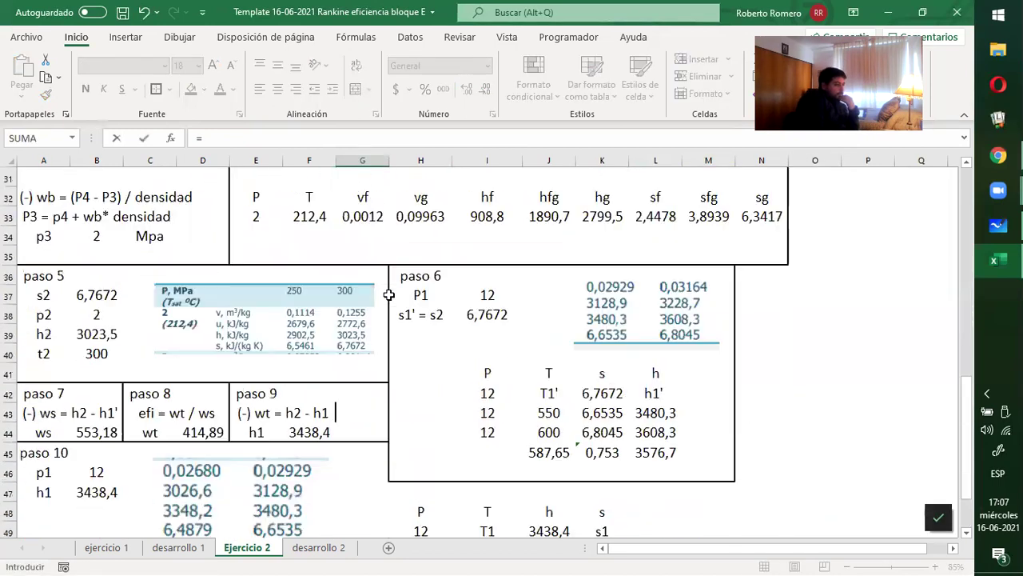
left_click(487, 489)
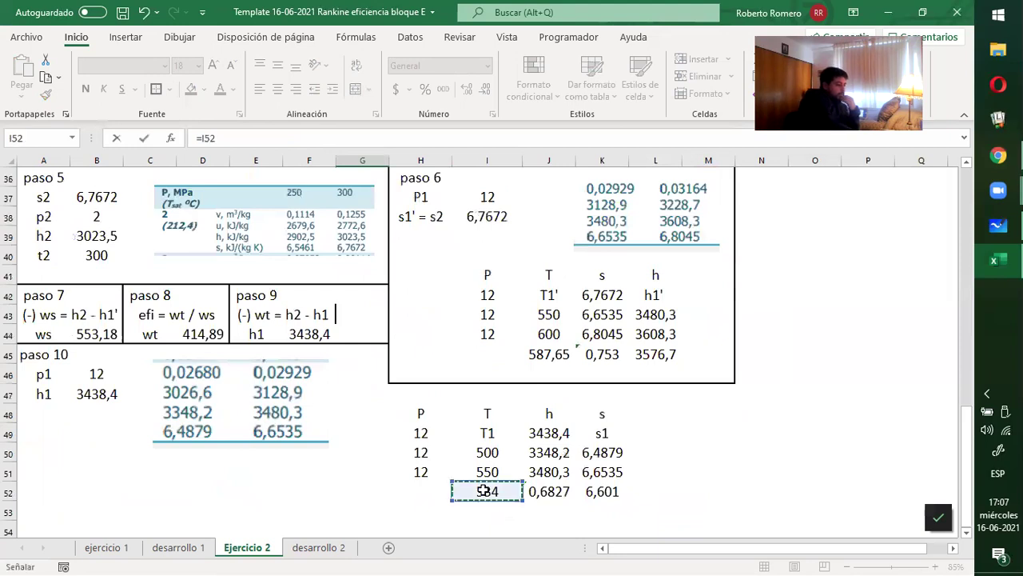
key("Return")
Link the state 1 enthalpy in H11 to the h1 value in J49.
left_click(410, 255)
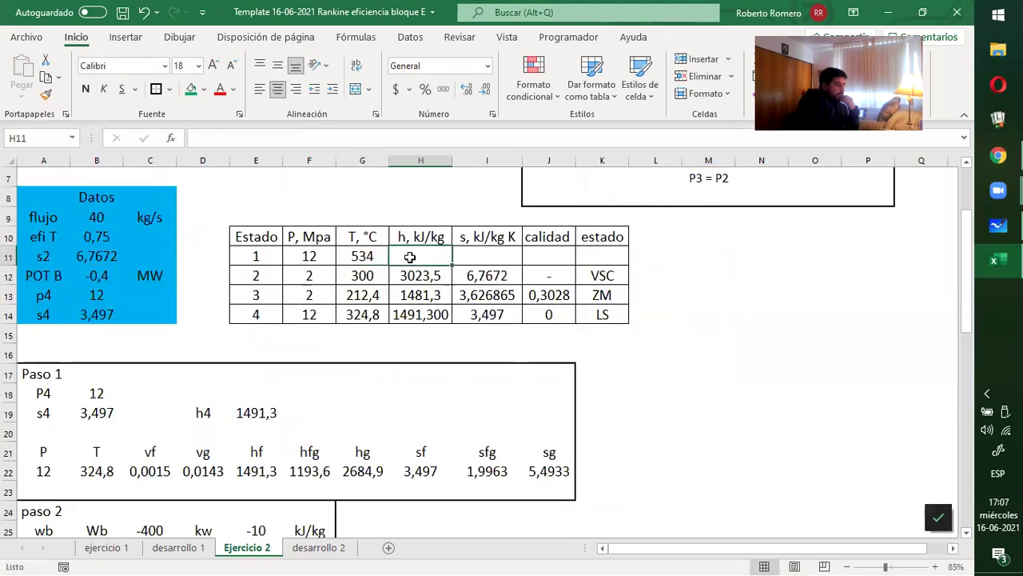
type("=")
scroll(479, 288, "down", 7)
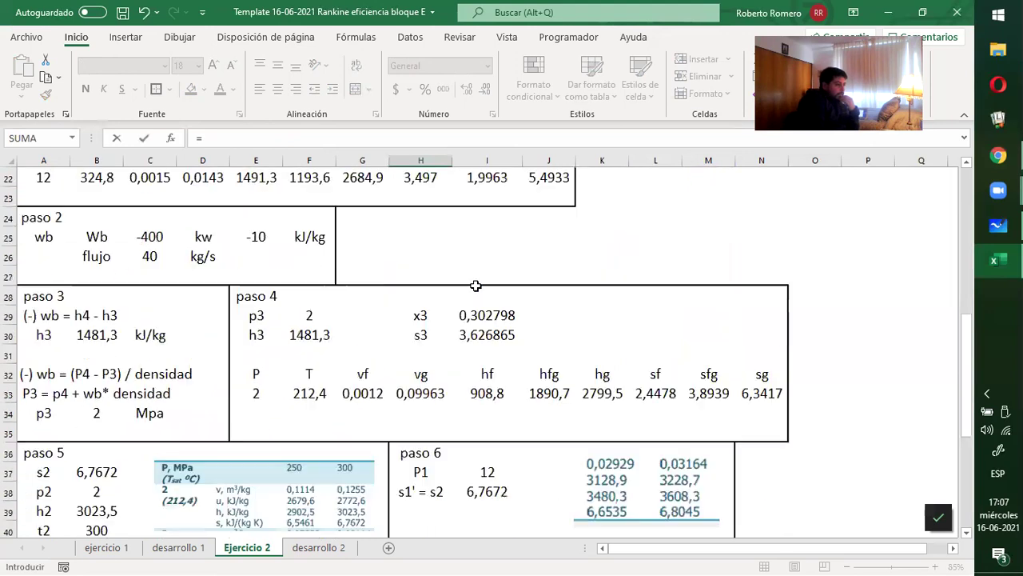
scroll(490, 298, "down", 5)
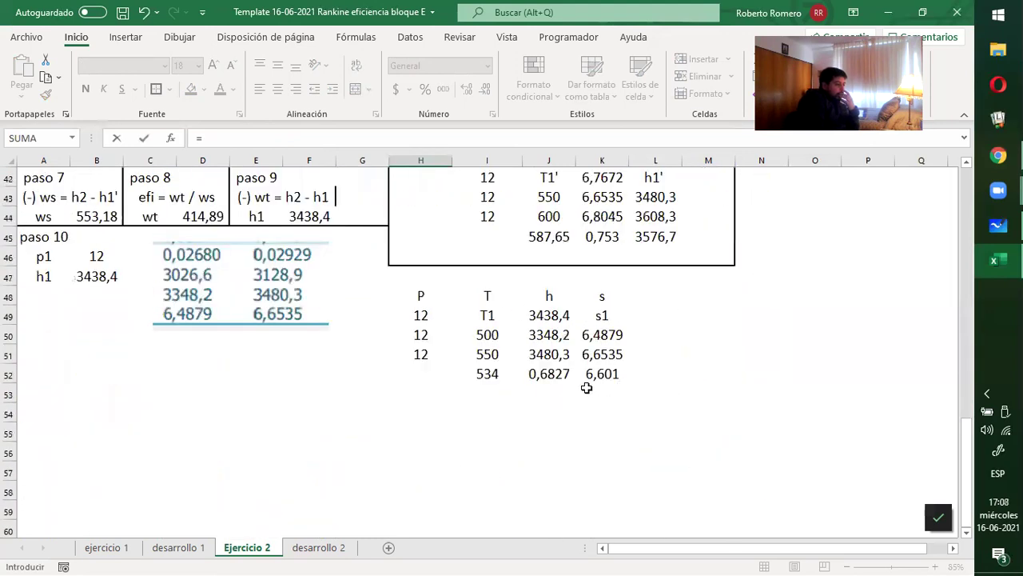
left_click(566, 374)
left_click(568, 354)
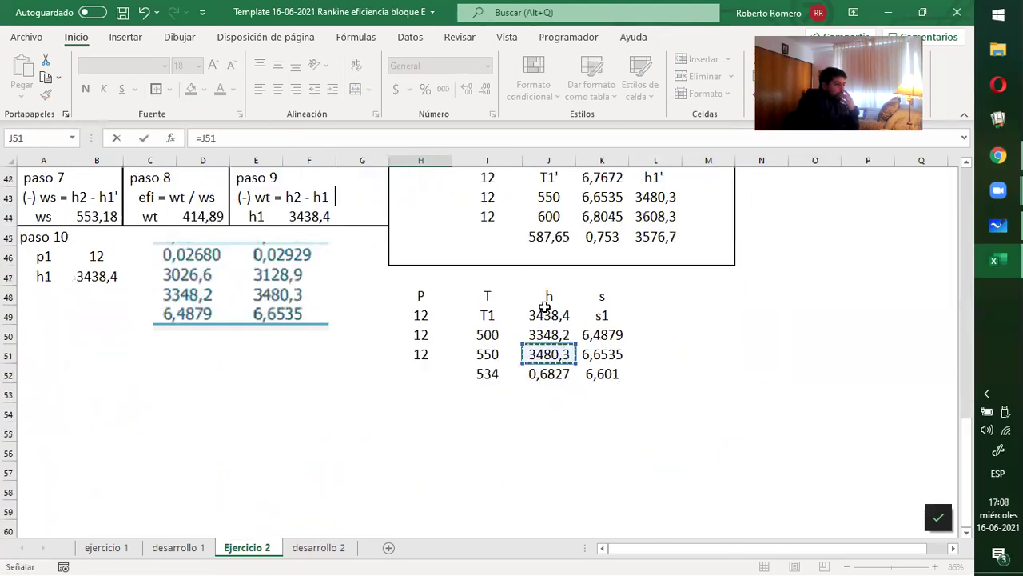
left_click(563, 315)
key("Return")
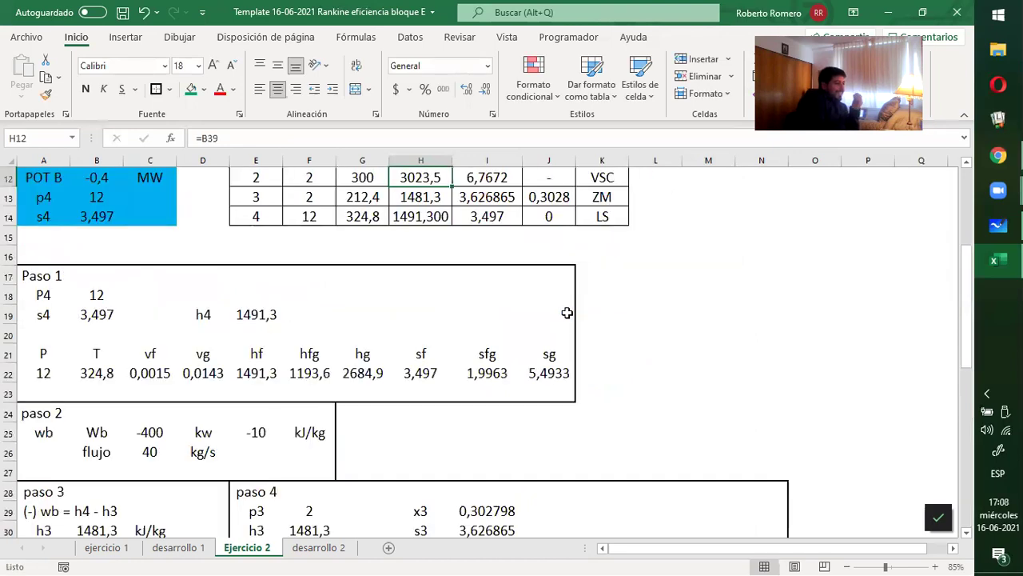
Link the state 1 entropy in I11 to the interpolated s1 in K52.
scroll(501, 277, "up", 2)
left_click(470, 260)
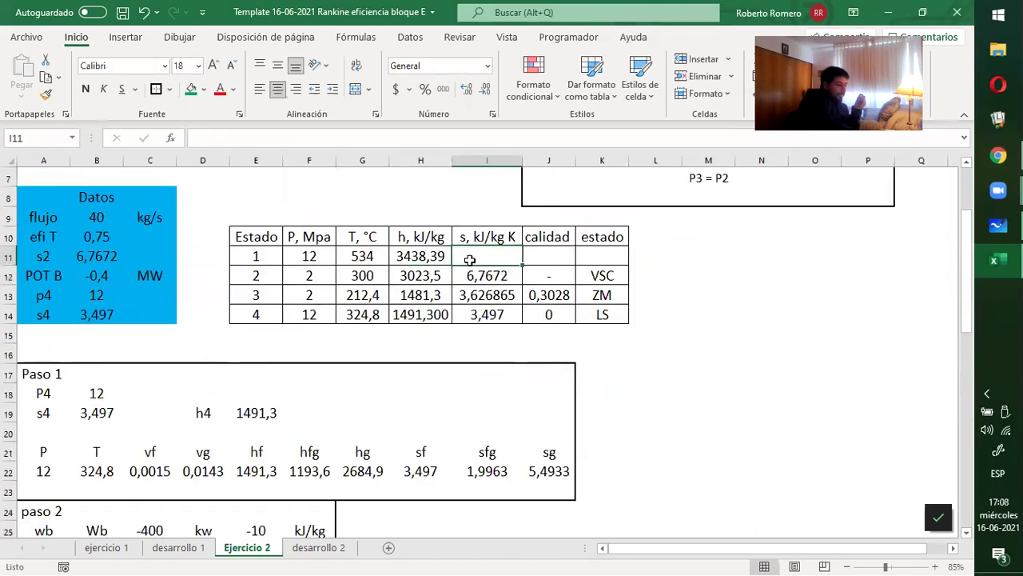
type("=")
scroll(488, 287, "down", 10)
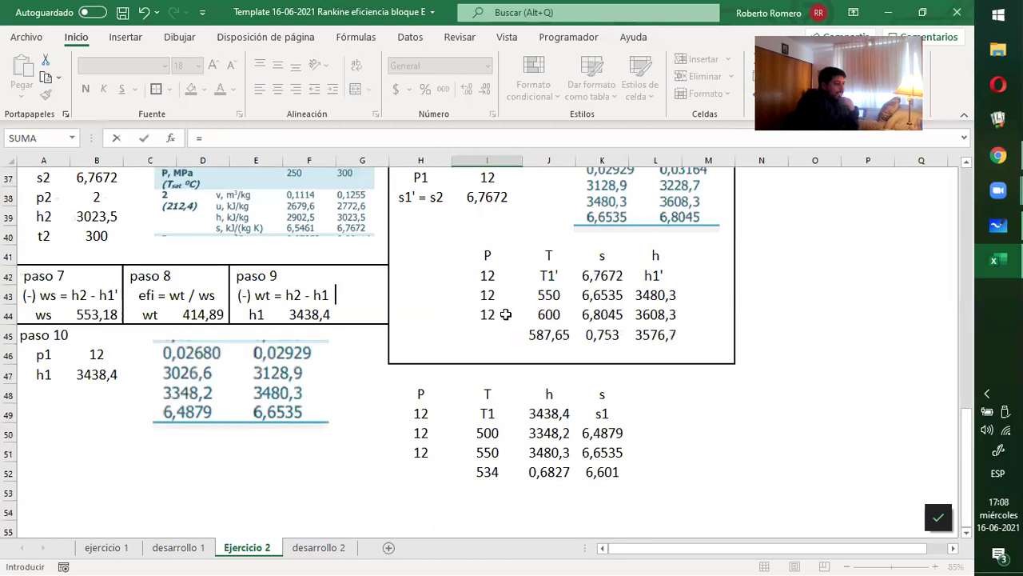
left_click(605, 470)
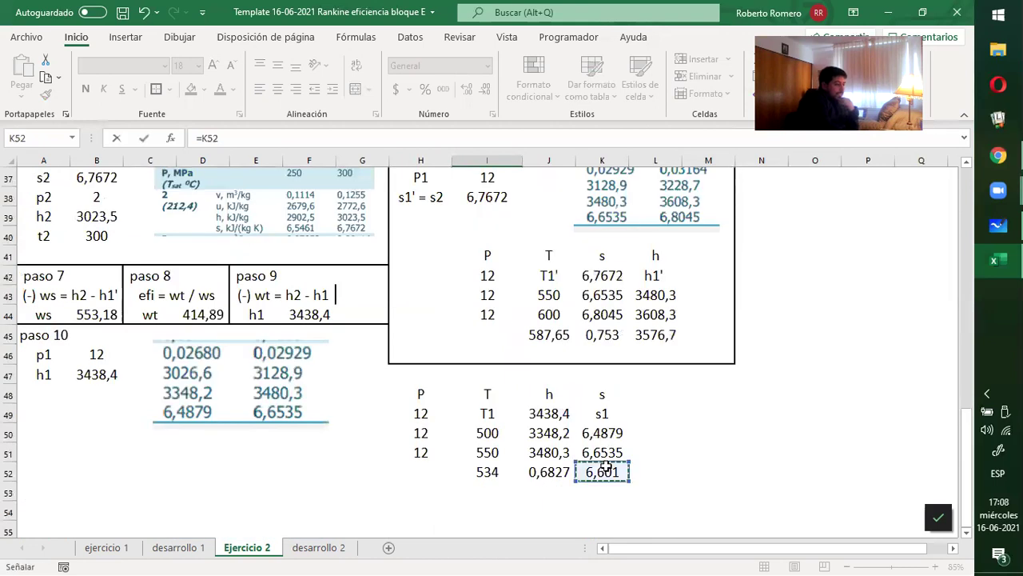
key("Return")
Complete the state 1 row with "-" as calidad and "vsc" as estado.
key("Up")
key("Up")
key("Right")
key("Down")
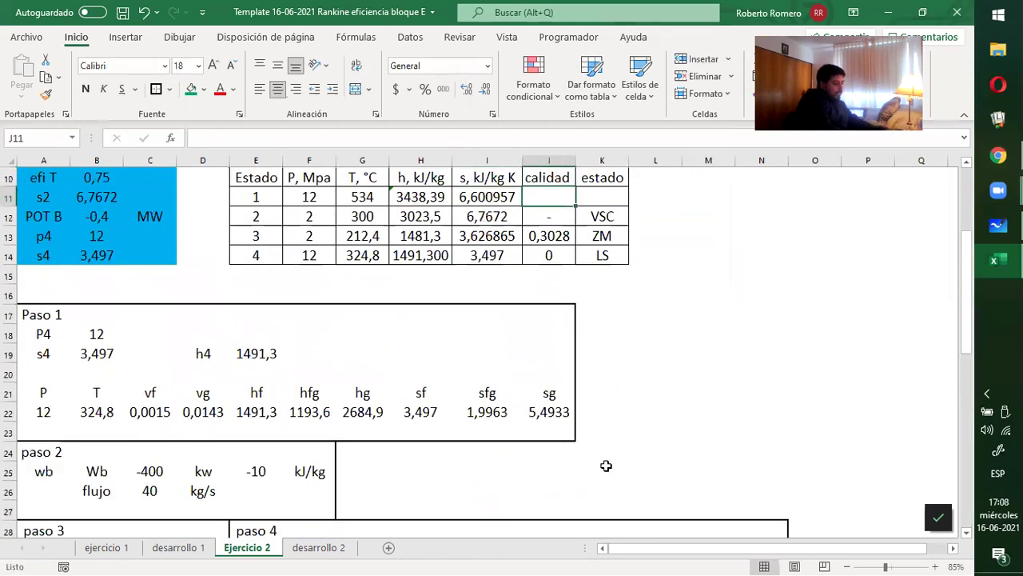
type(".")
type("-")
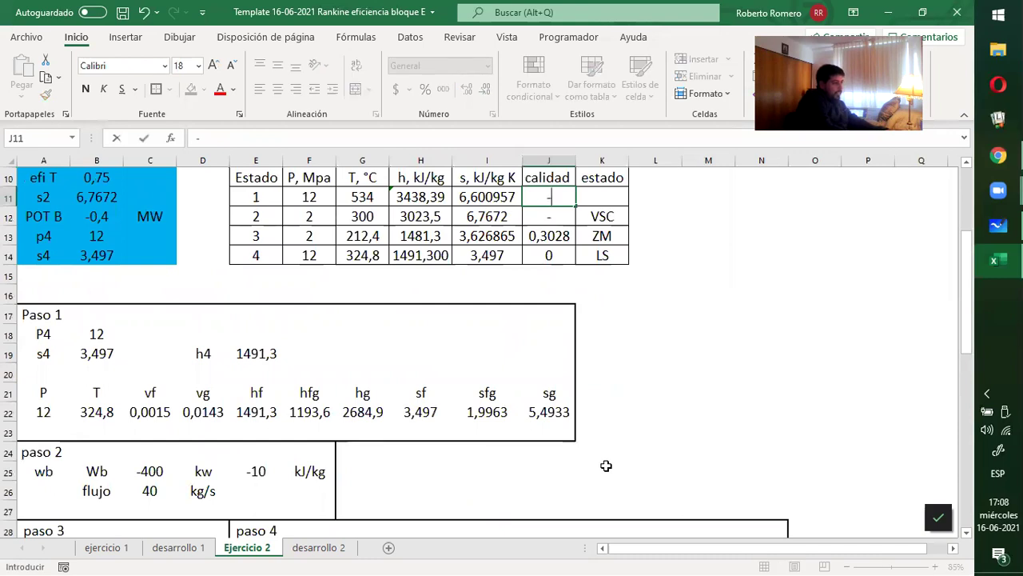
key("Tab")
type("vsc")
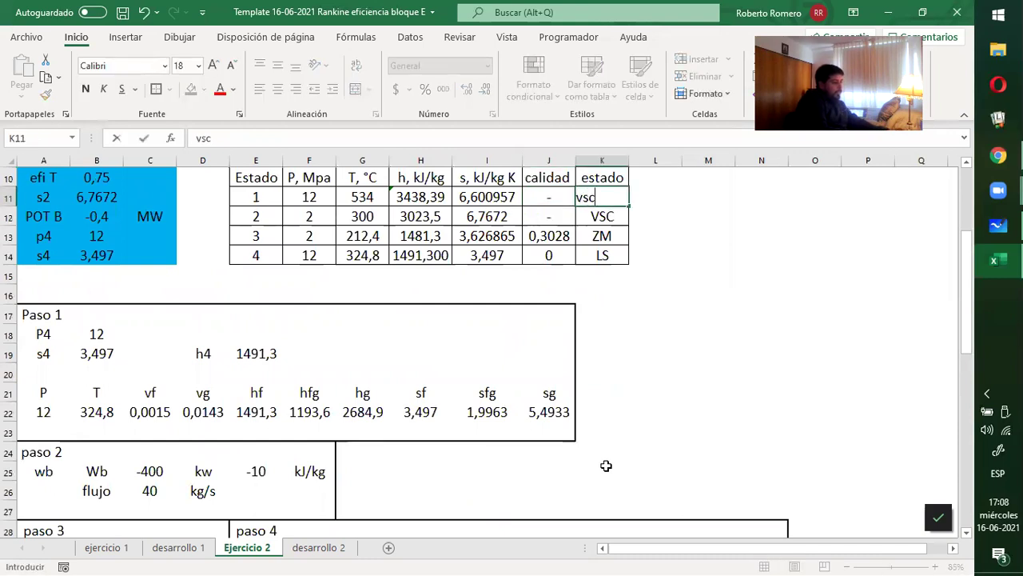
key("Tab")
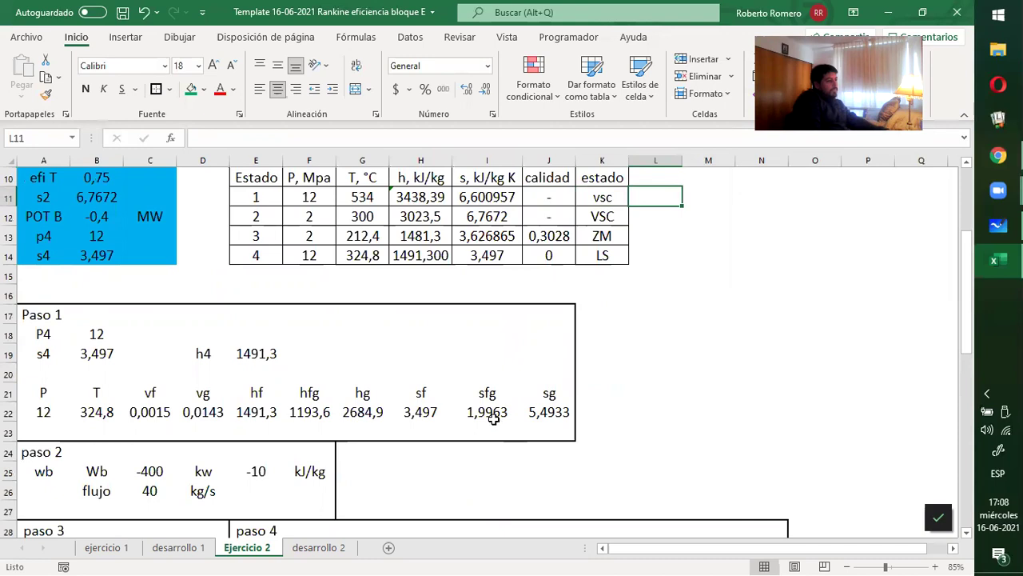
Move the steam table picture and the paso 10 data block down beside the interpolation table, with the paso 10 heading in A48.
scroll(157, 396, "down", 8)
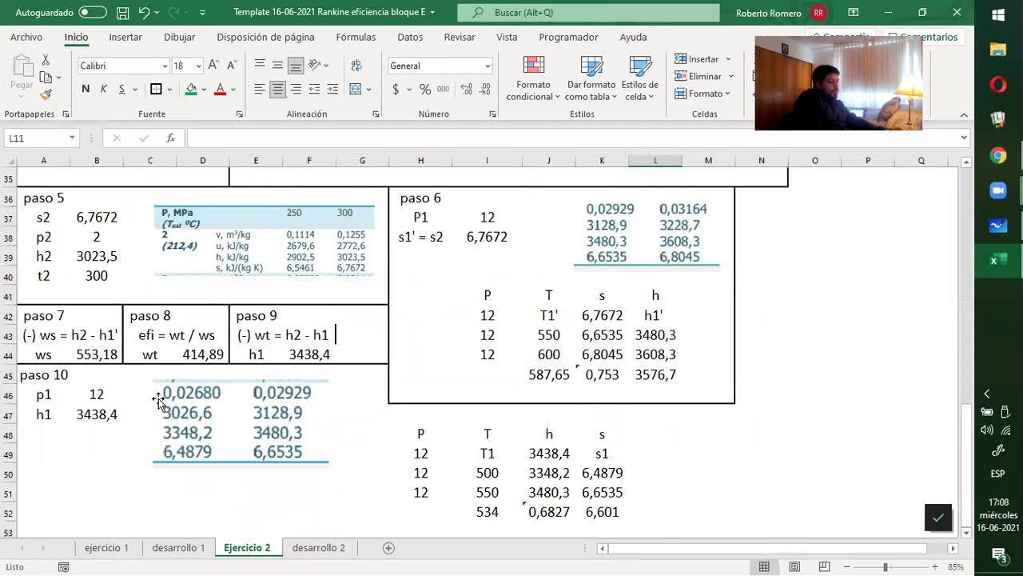
scroll(158, 401, "down", 3)
scroll(157, 401, "up", 3)
scroll(148, 400, "down", 2)
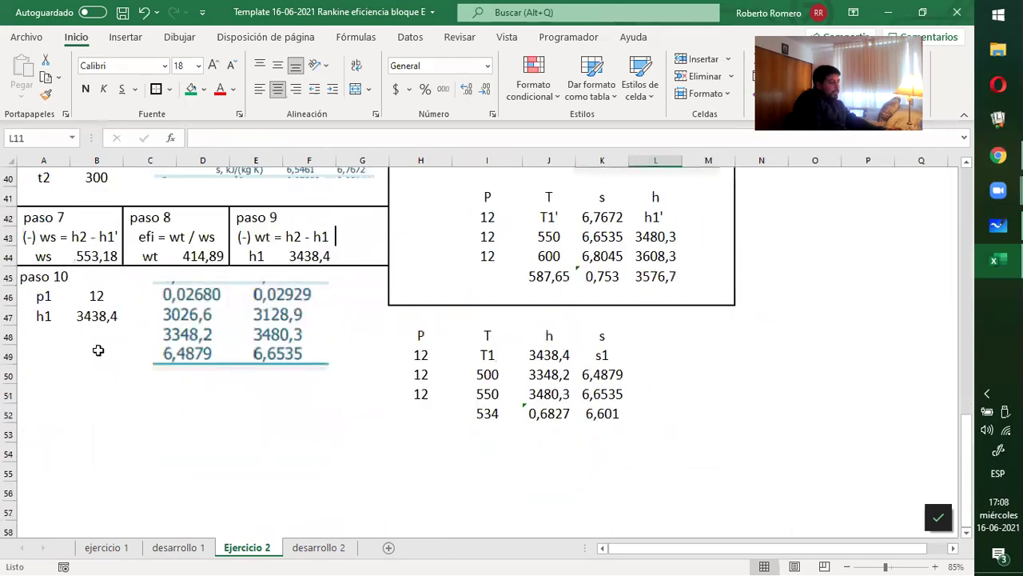
left_click_drag(252, 404, 383, 240)
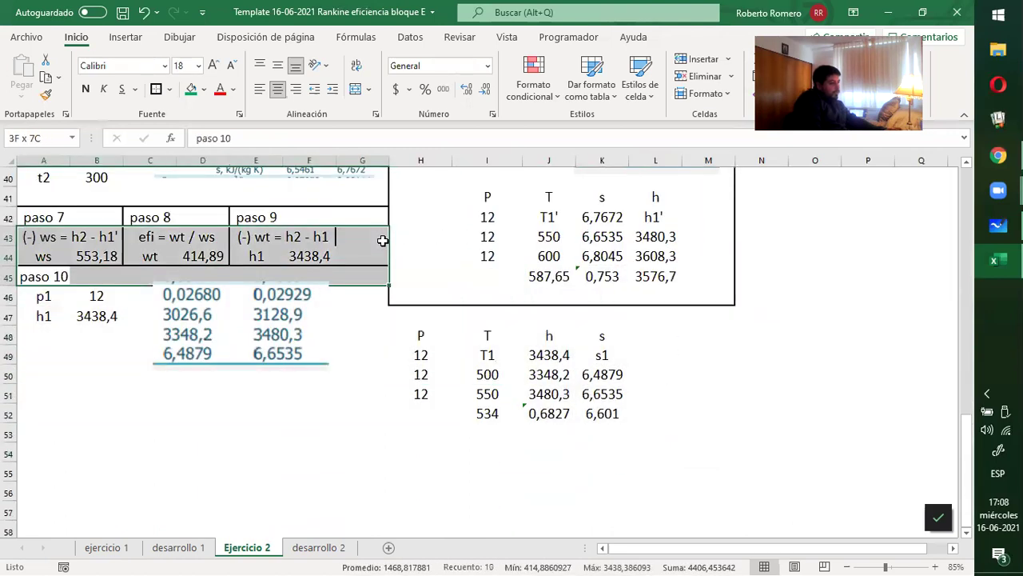
left_click_drag(244, 344, 300, 388)
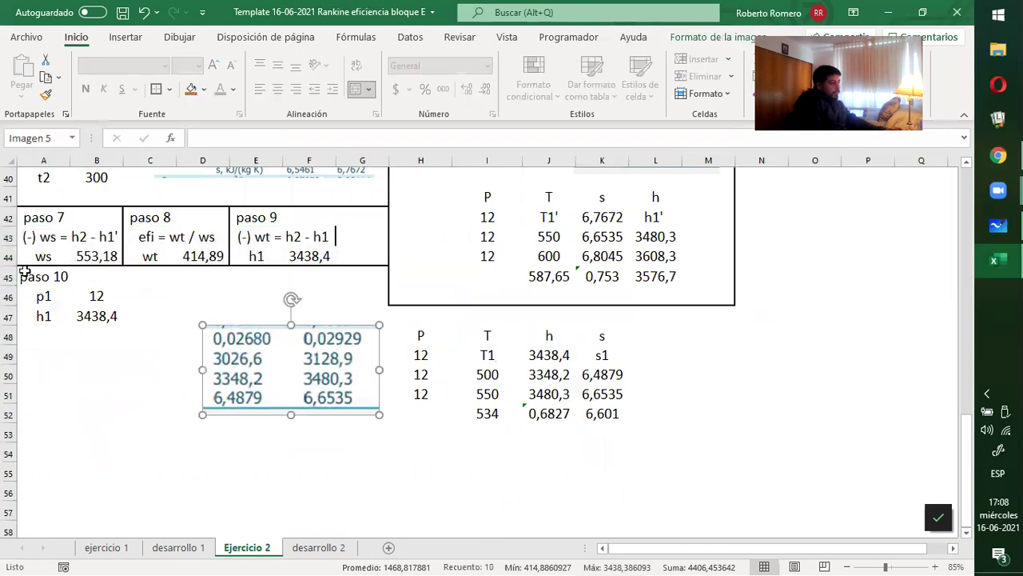
left_click_drag(37, 280, 84, 379)
left_click(164, 370)
Put an outside border around the paso 10 block, A47:M54.
left_click_drag(35, 327, 630, 480)
left_click_drag(32, 314, 700, 454)
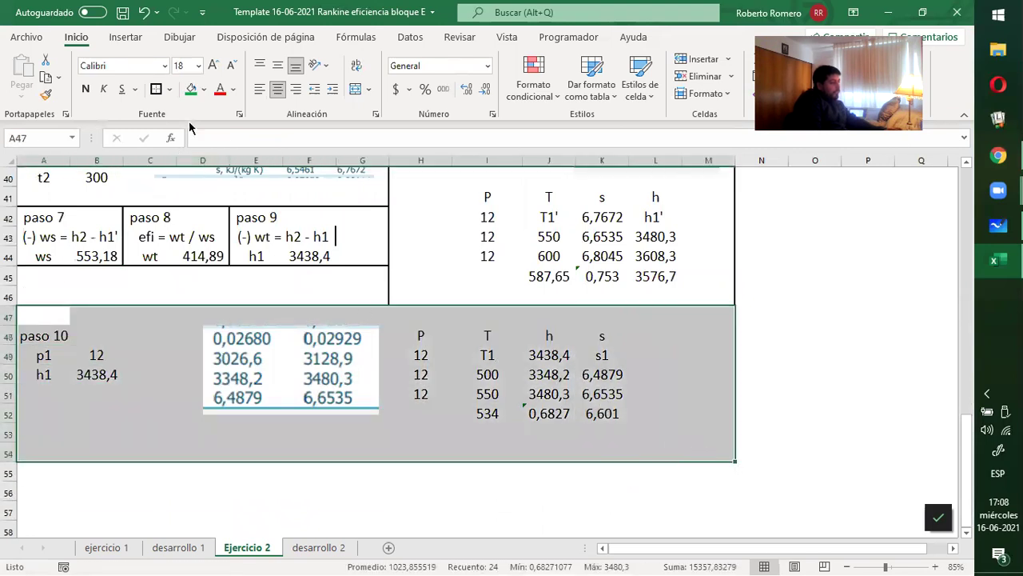
left_click(764, 355)
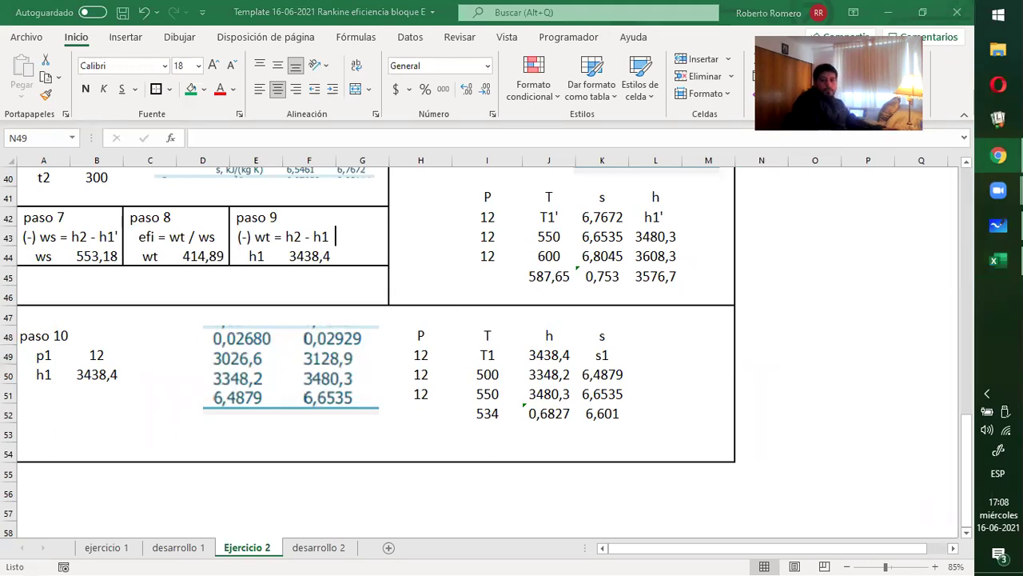
Capture a screen snip of the T-S diagram, paste it at A57 below paso 10 and enlarge it to about column K.
key("super+shift+s")
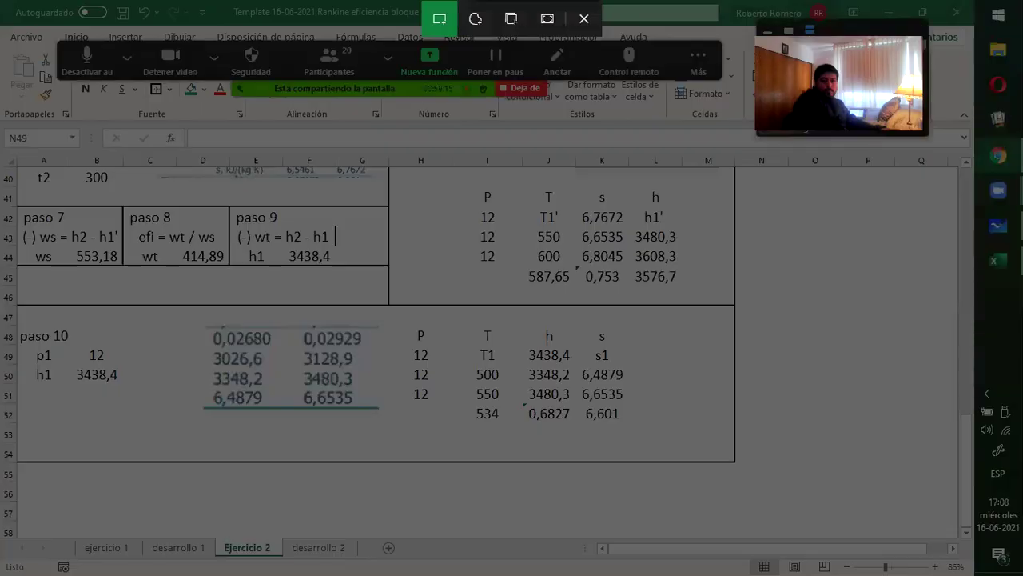
key("Escape")
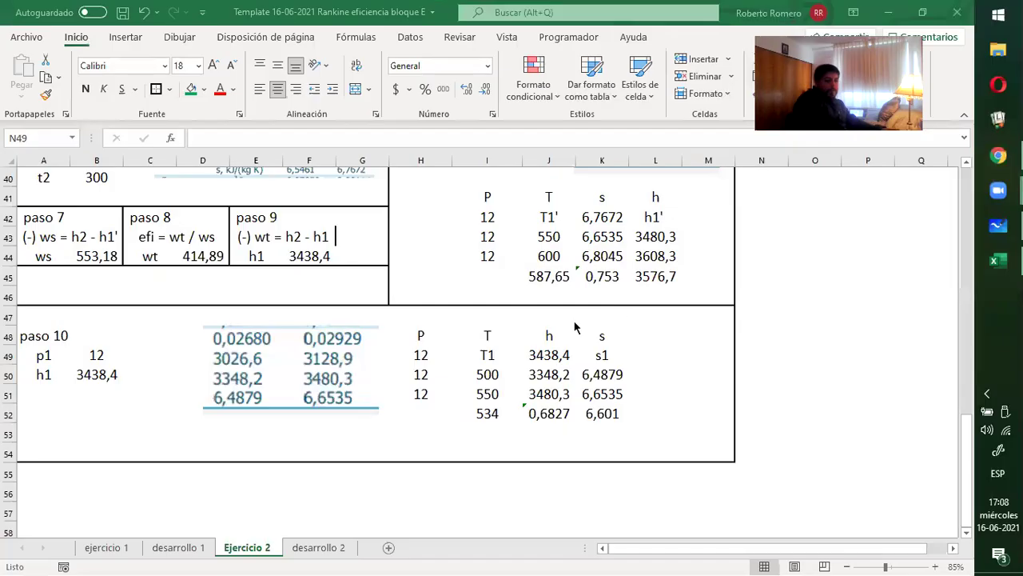
scroll(269, 407, "down", 3)
left_click(57, 318)
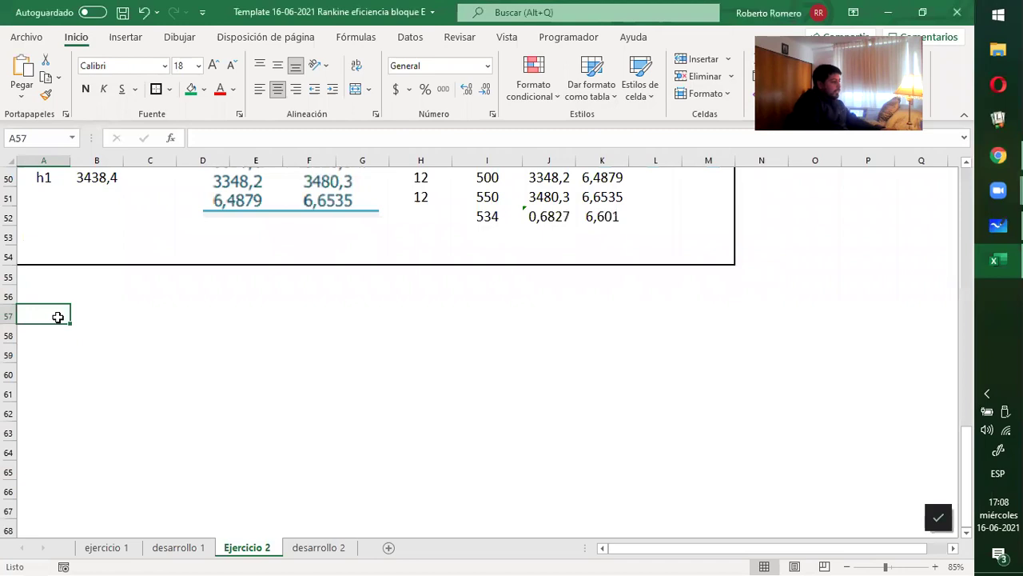
key("ctrl+v")
scroll(409, 364, "down", 3)
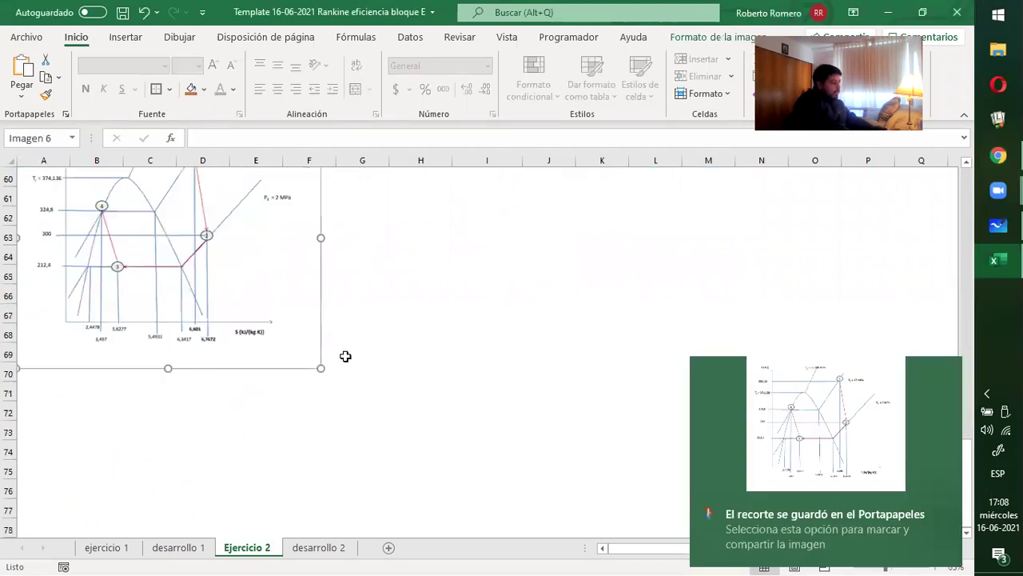
left_click_drag(321, 368, 595, 518)
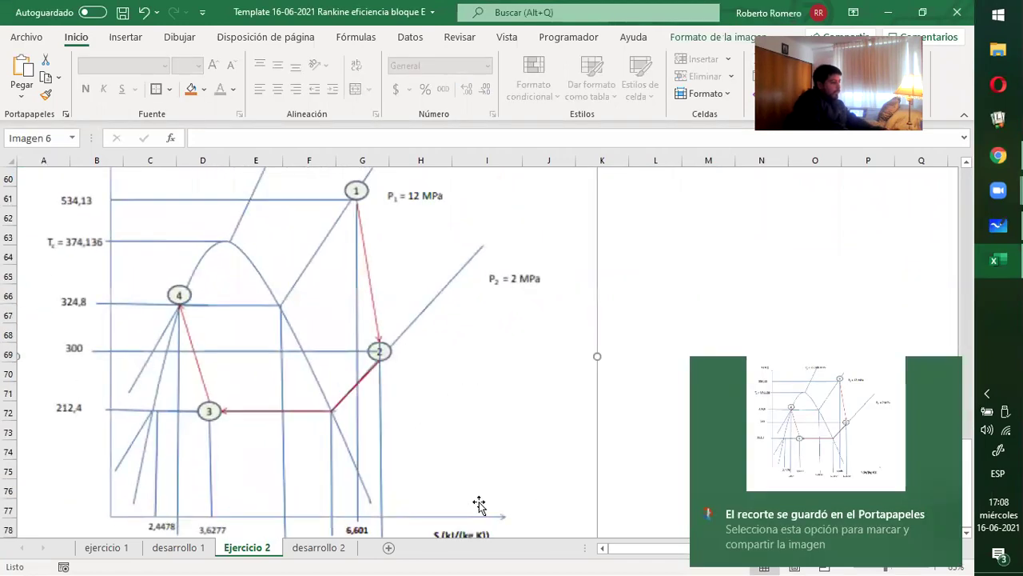
left_click(639, 292)
Review the completed state table, checking the estado entries for states 1 and 2.
scroll(557, 303, "up", 12)
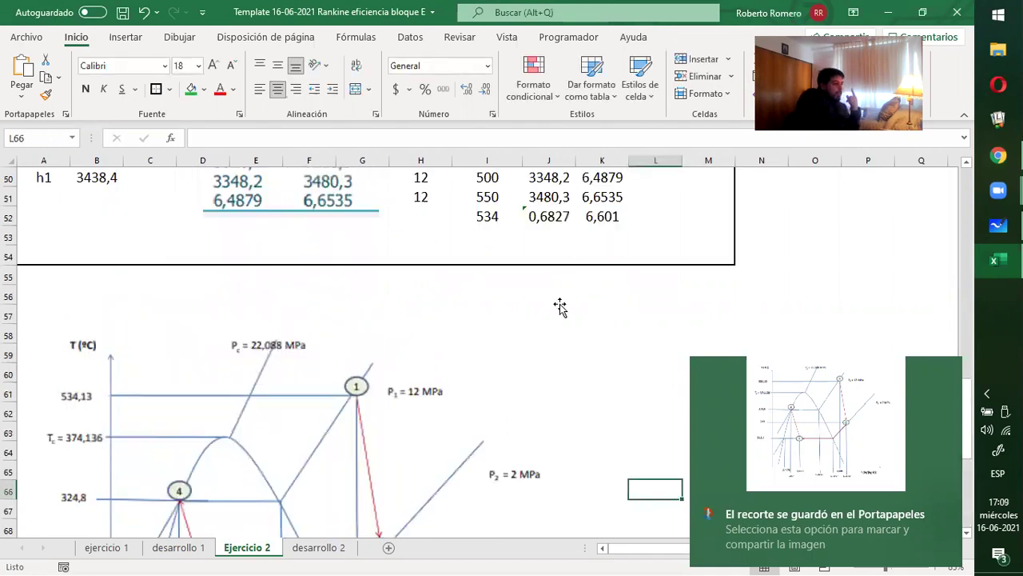
scroll(559, 312, "up", 8)
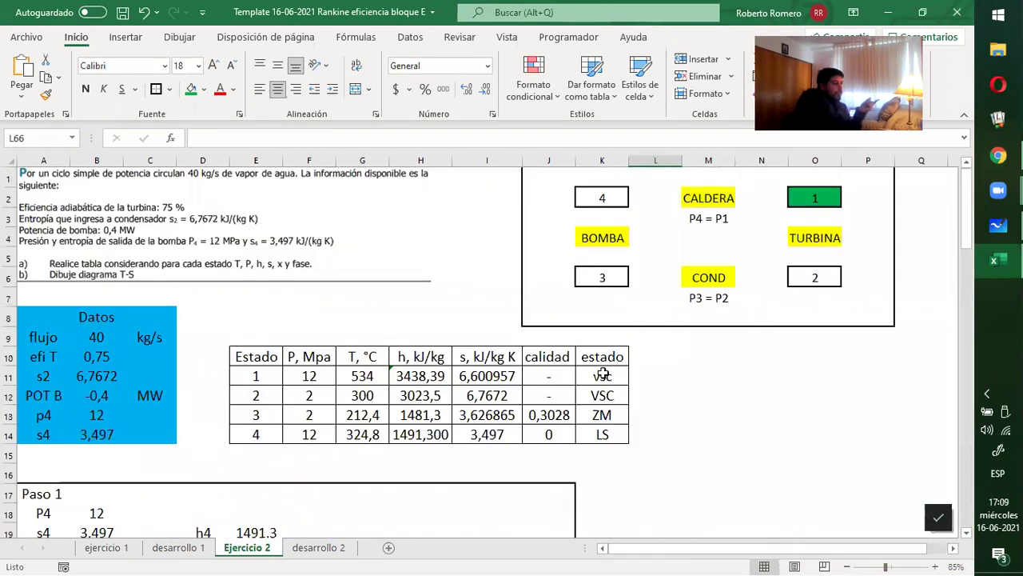
left_click(604, 375)
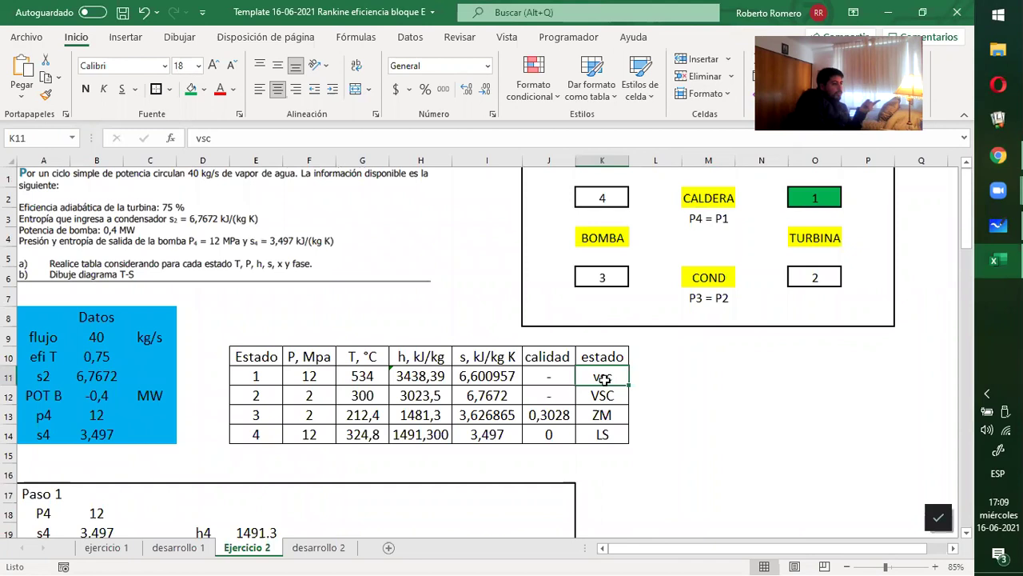
left_click(600, 392)
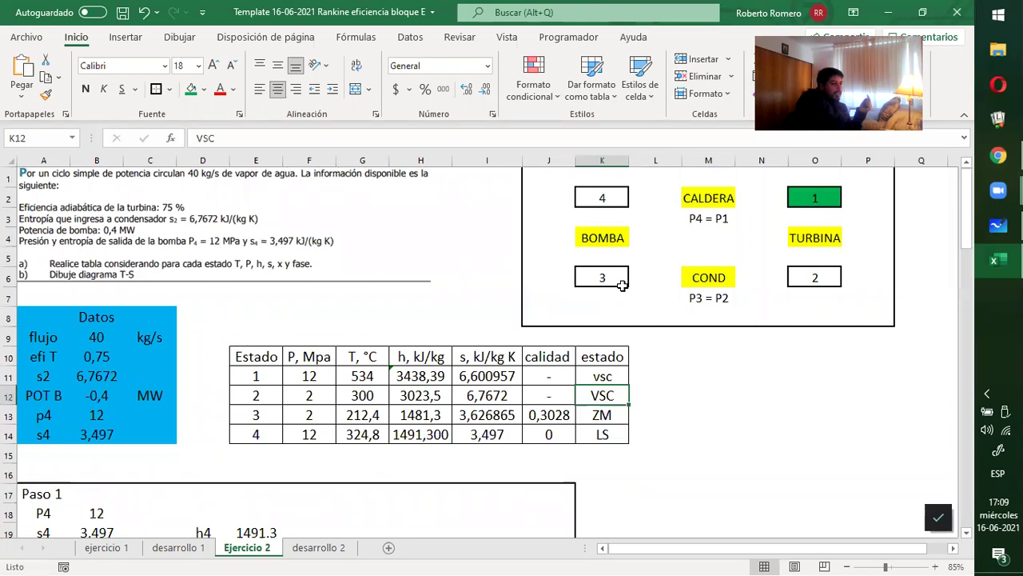
scroll(517, 317, "down", 18)
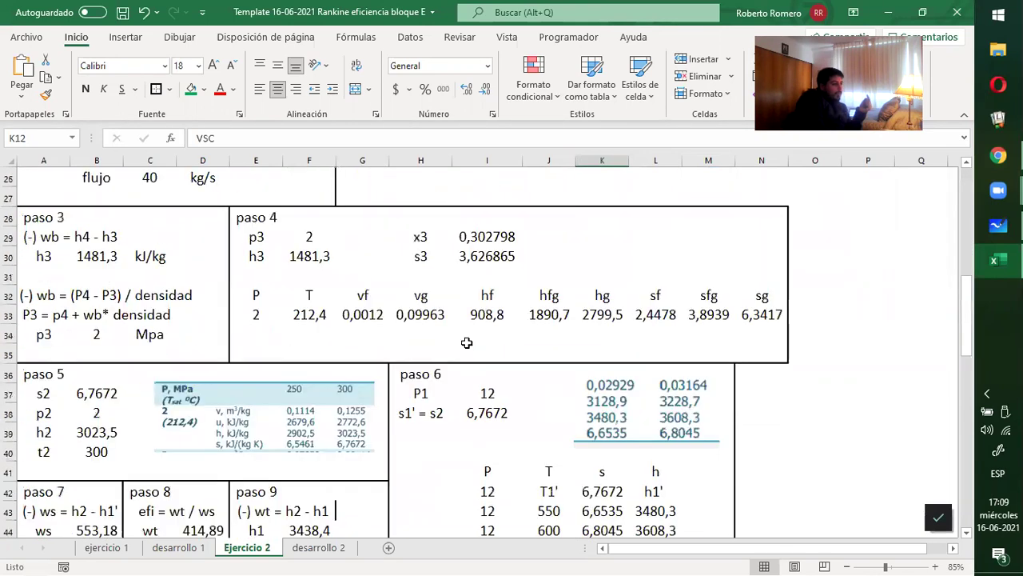
Examine the T-S diagram below paso 10, following states 1 to 4 and their temperatures.
scroll(458, 349, "down", 2)
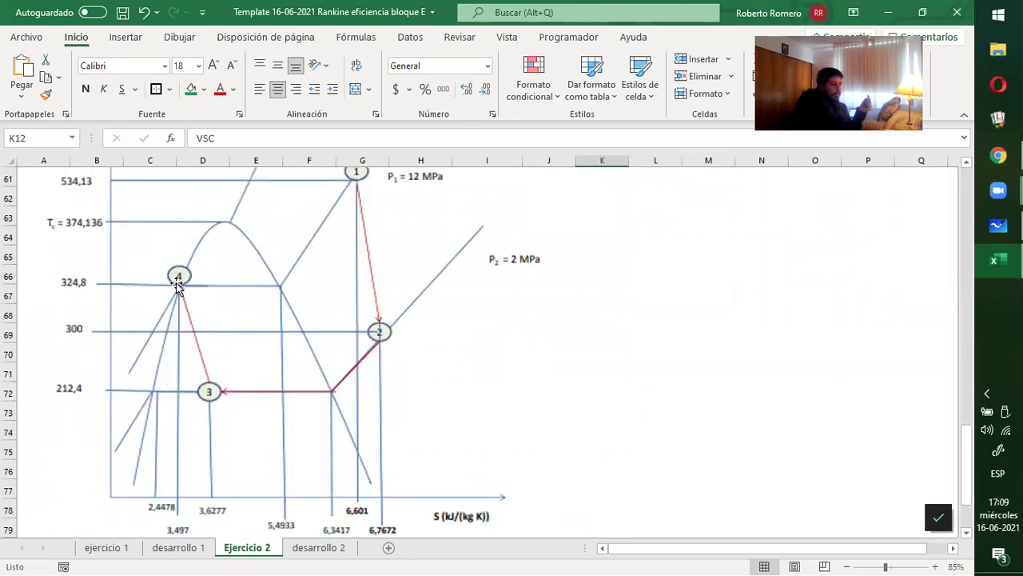
scroll(411, 290, "up", 2)
scroll(283, 338, "down", 2)
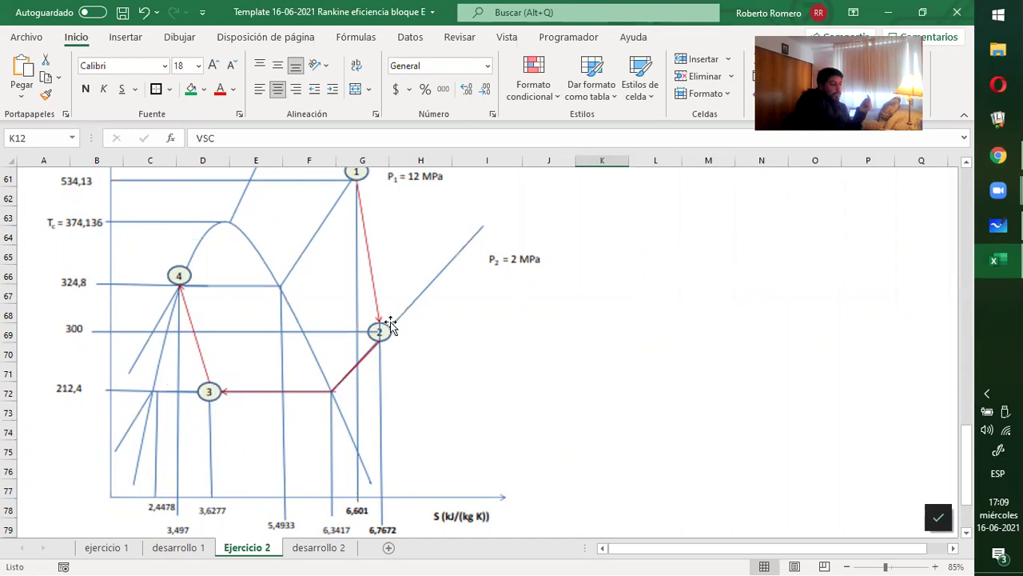
scroll(384, 340, "up", 2)
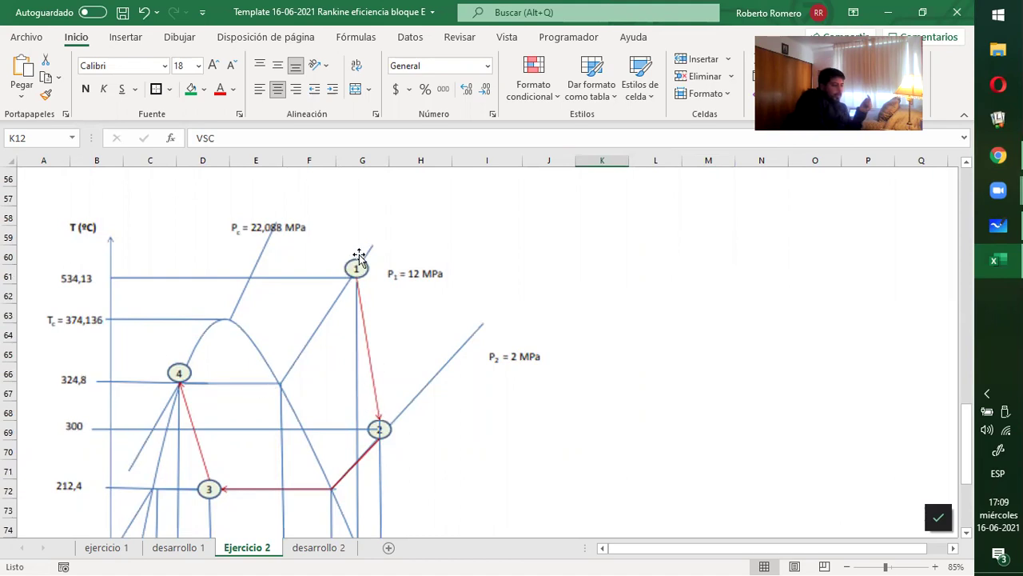
scroll(290, 444, "down", 2)
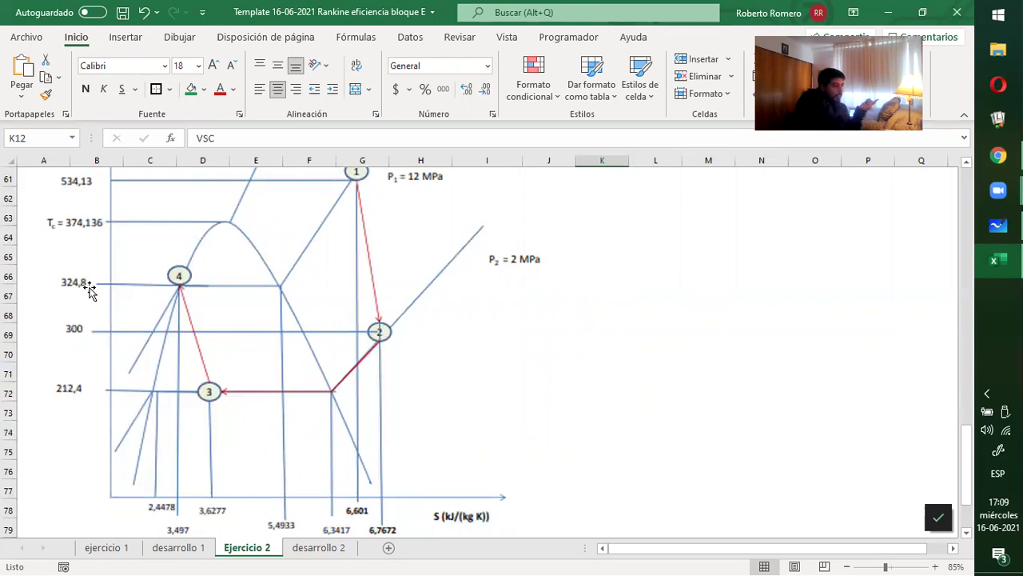
scroll(89, 289, "up", 2)
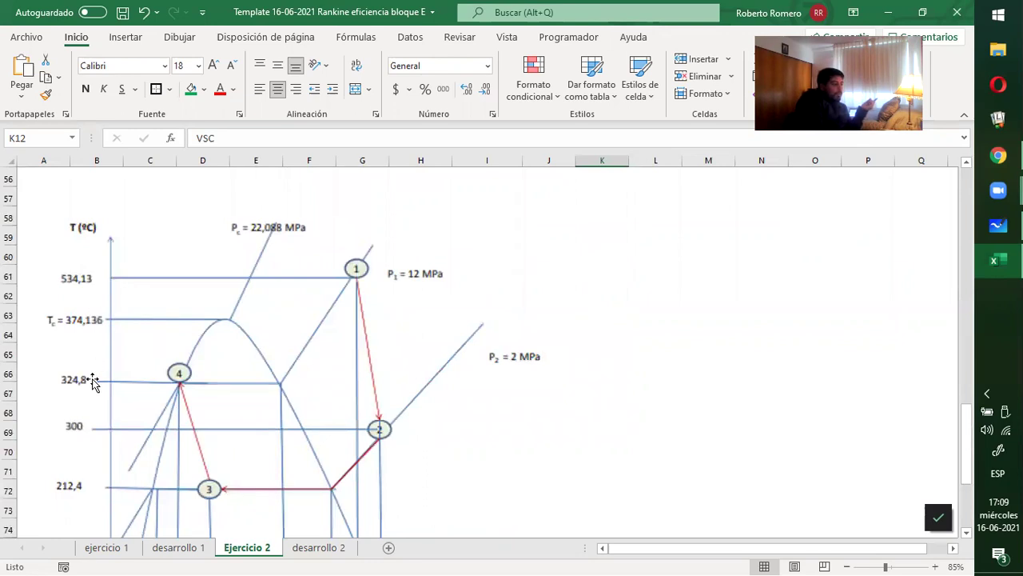
Compare the temperatures of states 4, 3 and 2 in the state table with those on the T-S diagram.
scroll(91, 380, "up", 15)
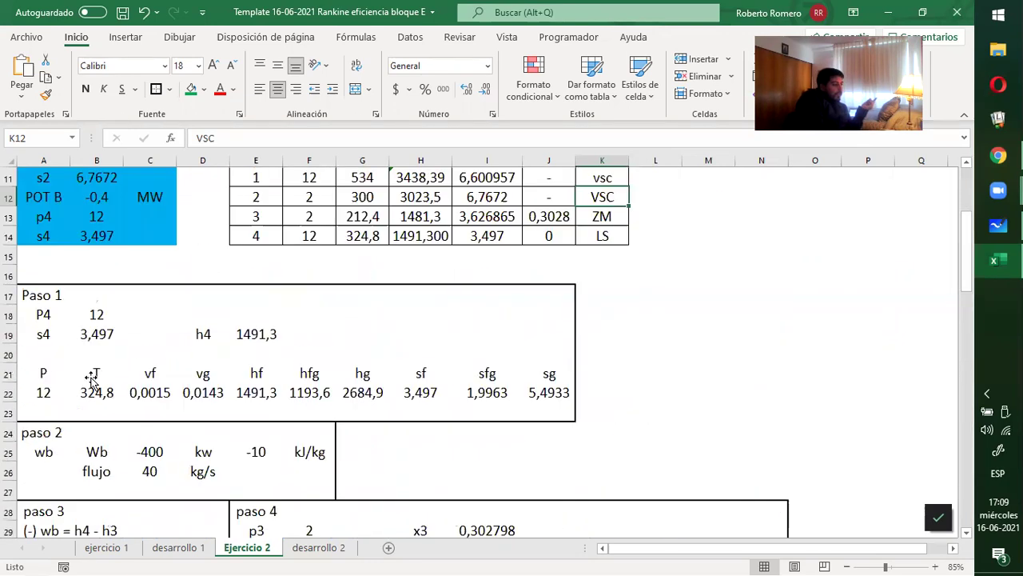
scroll(116, 375, "up", 2)
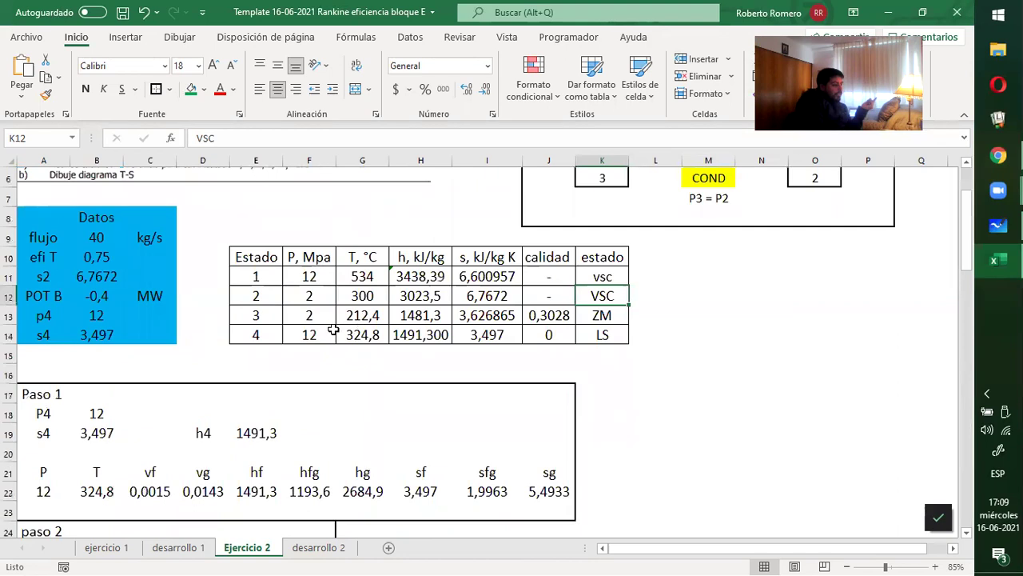
left_click(378, 333)
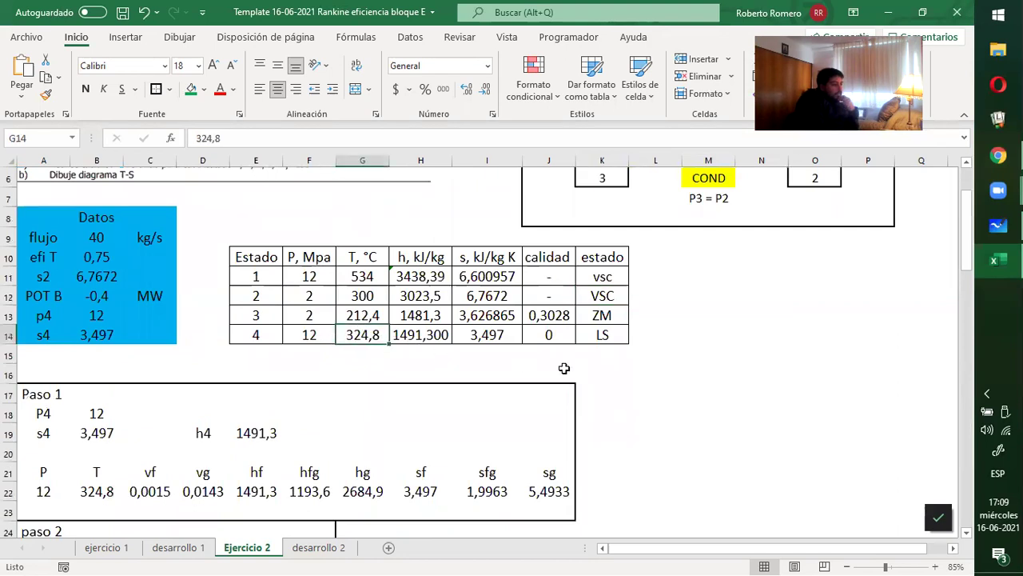
left_click(608, 337)
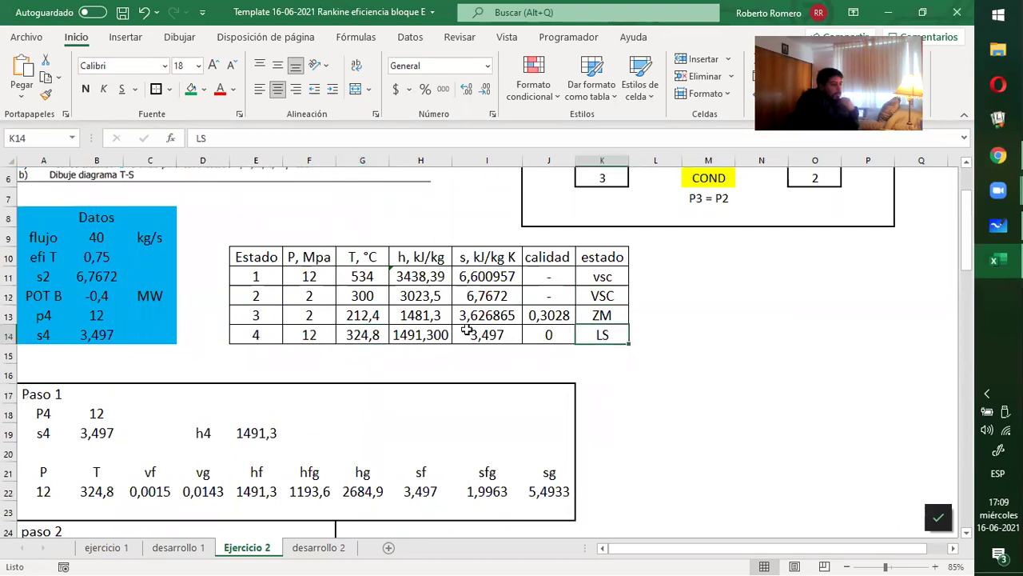
left_click(382, 315)
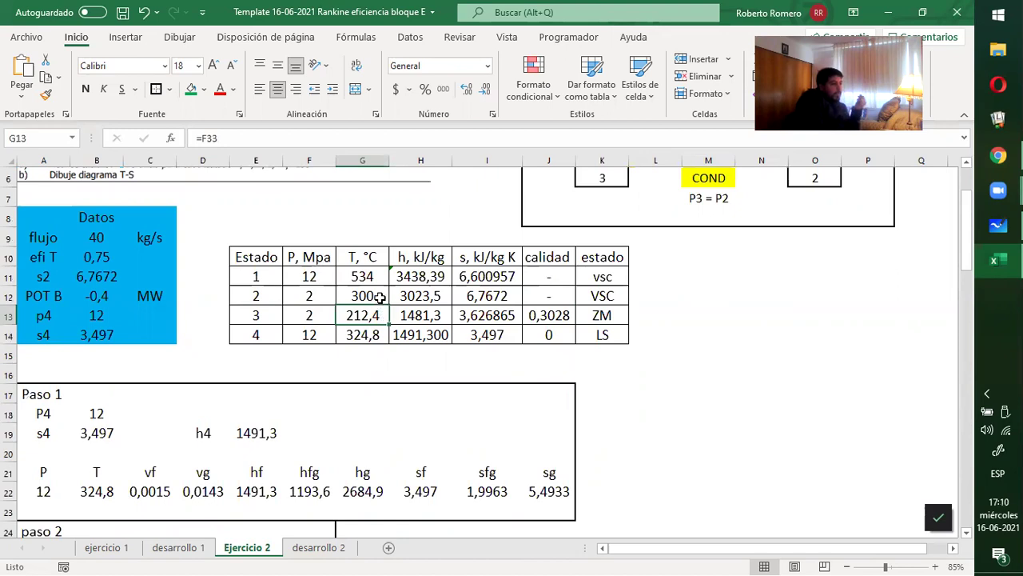
left_click(379, 297)
scroll(264, 340, "down", 15)
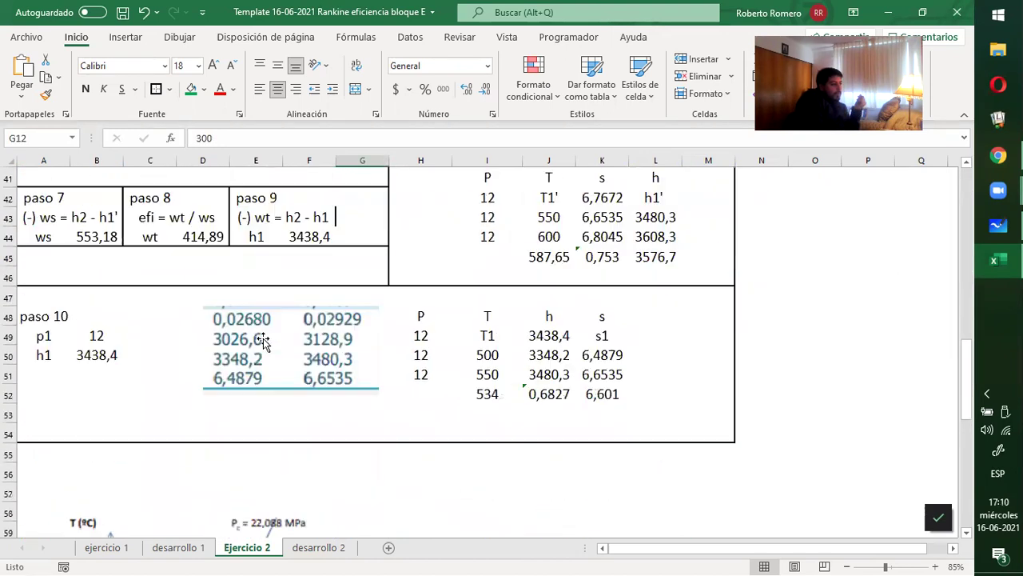
scroll(264, 340, "down", 3)
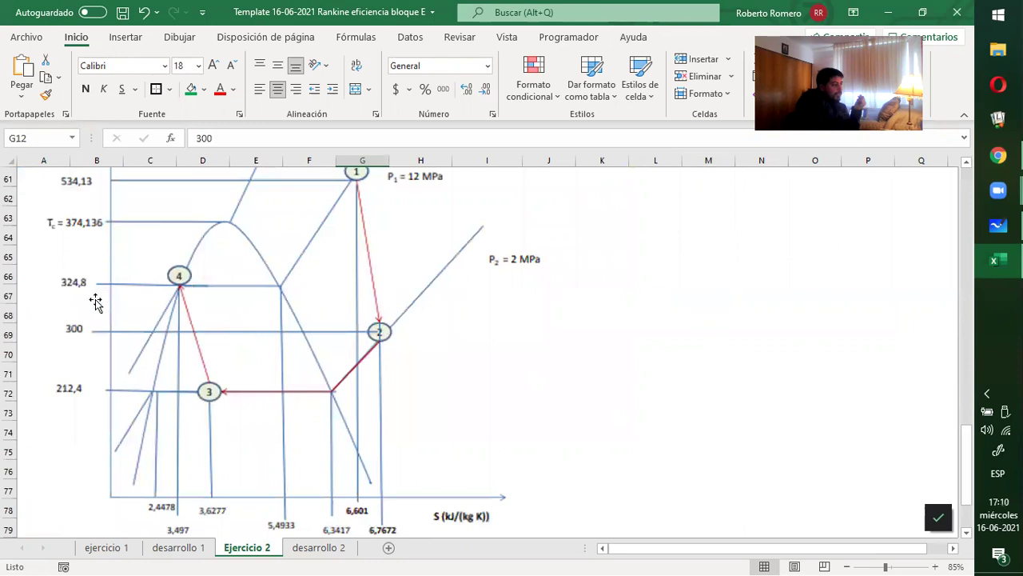
scroll(140, 304, "down", 2)
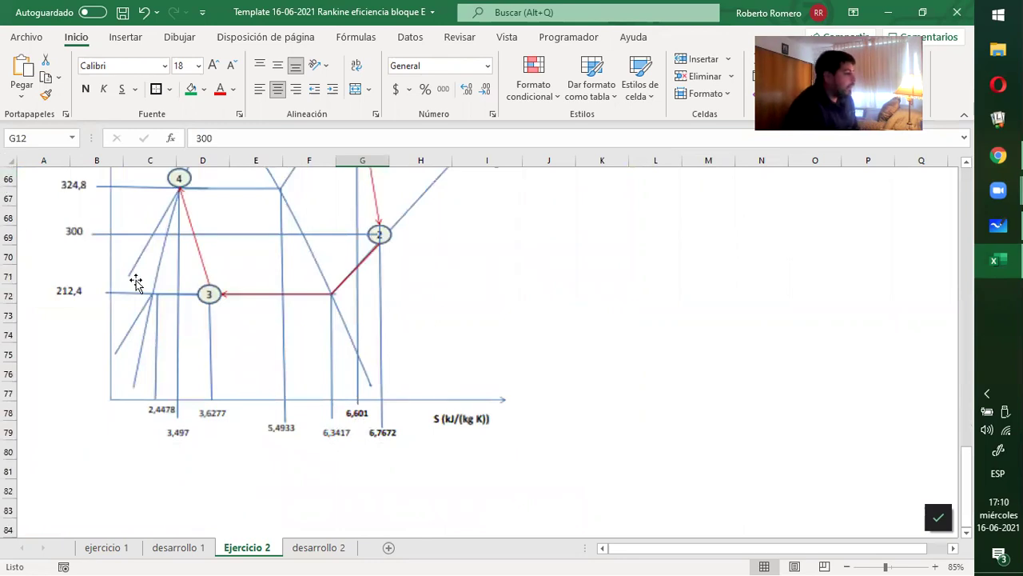
scroll(326, 288, "up", 4)
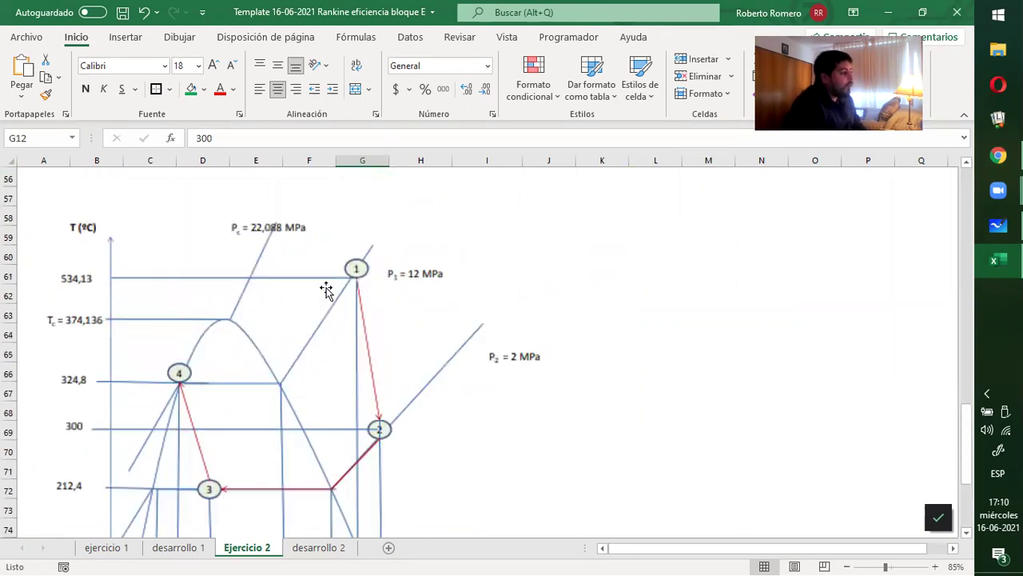
scroll(327, 290, "up", 4)
scroll(326, 289, "up", 6)
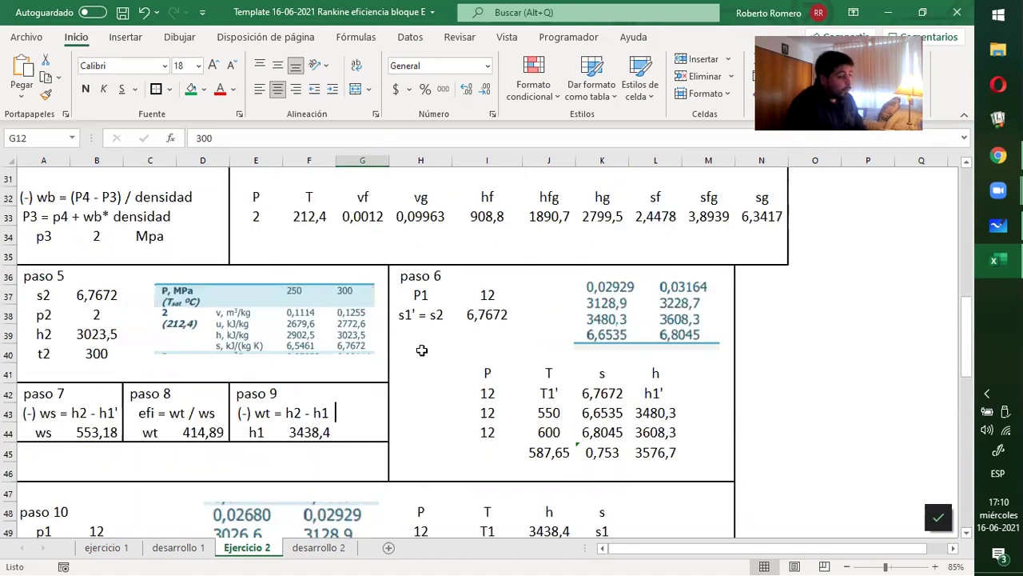
Check the paso 6 inputs P1 and s1' = s2 against the handwritten paso 6 in desarrollo 2 and the T-S diagram.
left_click(330, 530)
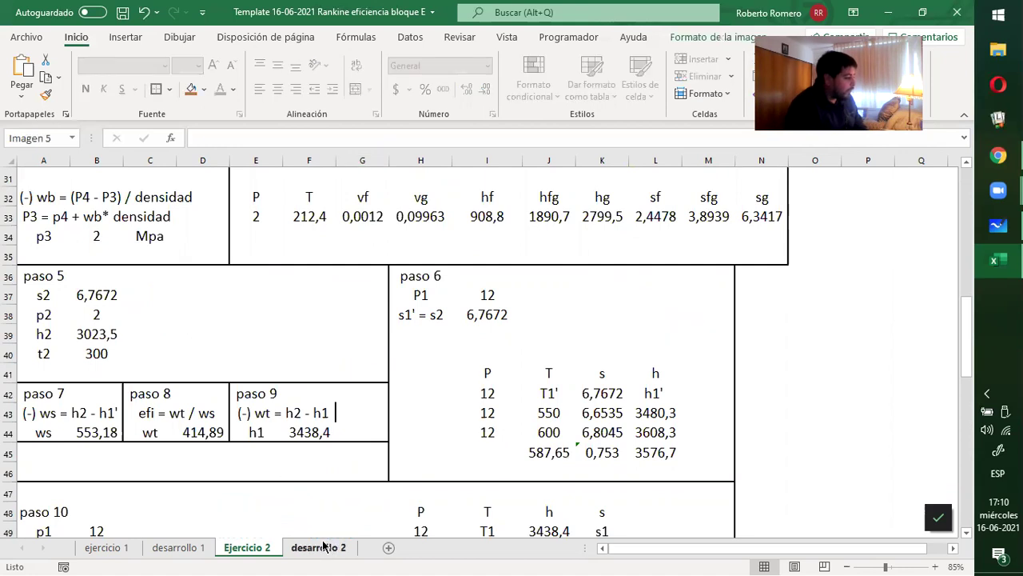
left_click(318, 547)
scroll(365, 343, "up", 1)
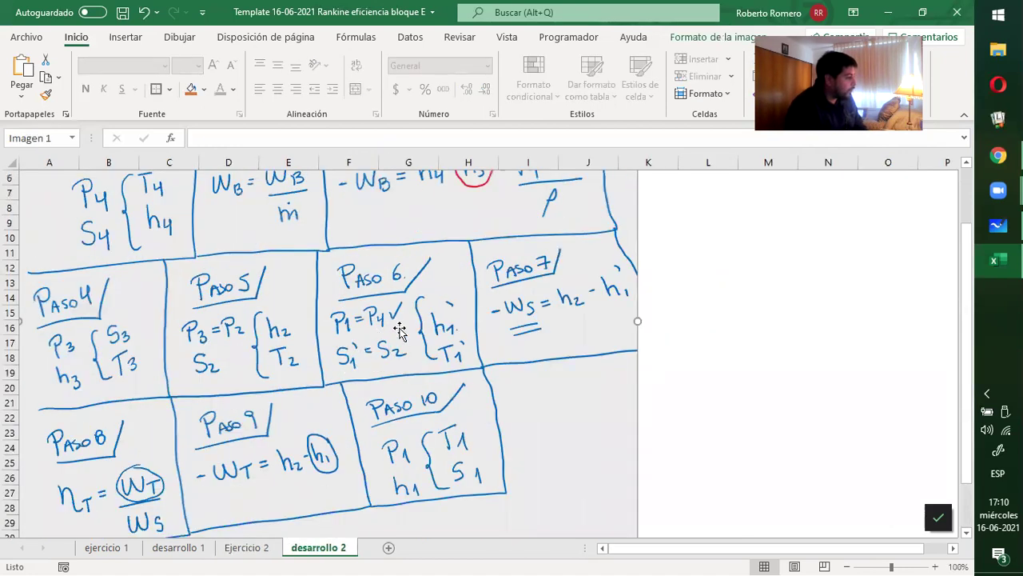
left_click(255, 546)
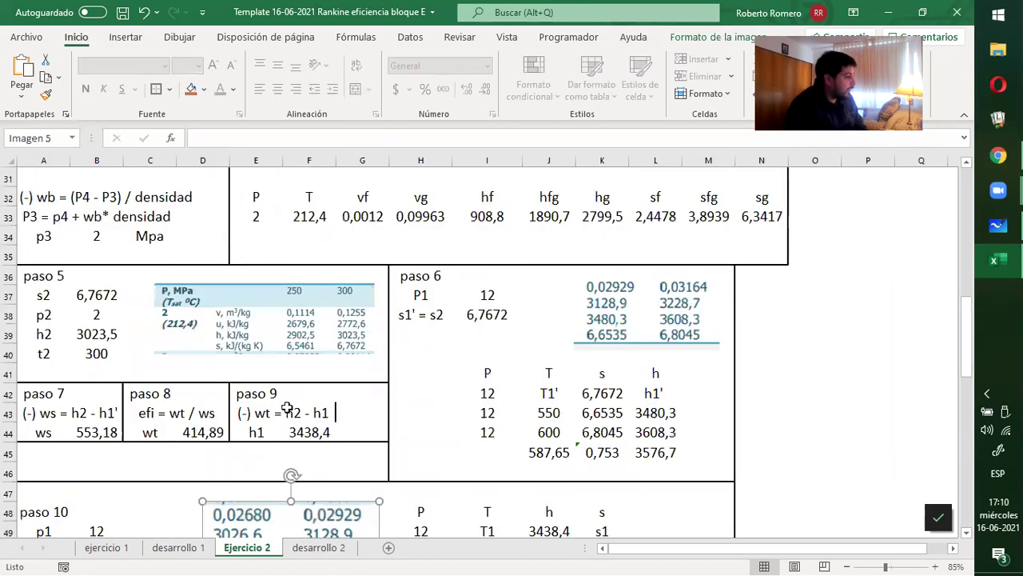
left_click(472, 297)
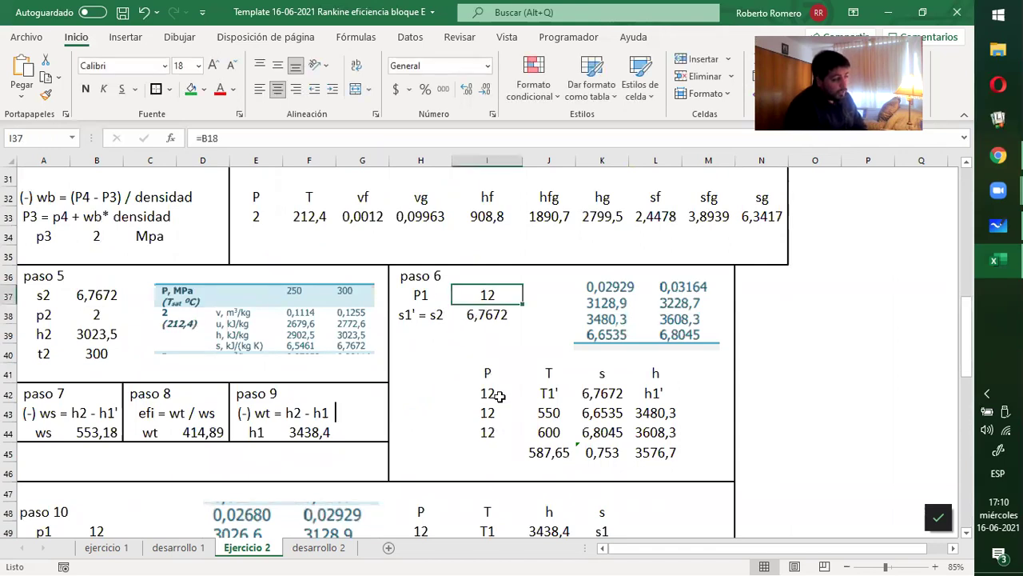
left_click(493, 312)
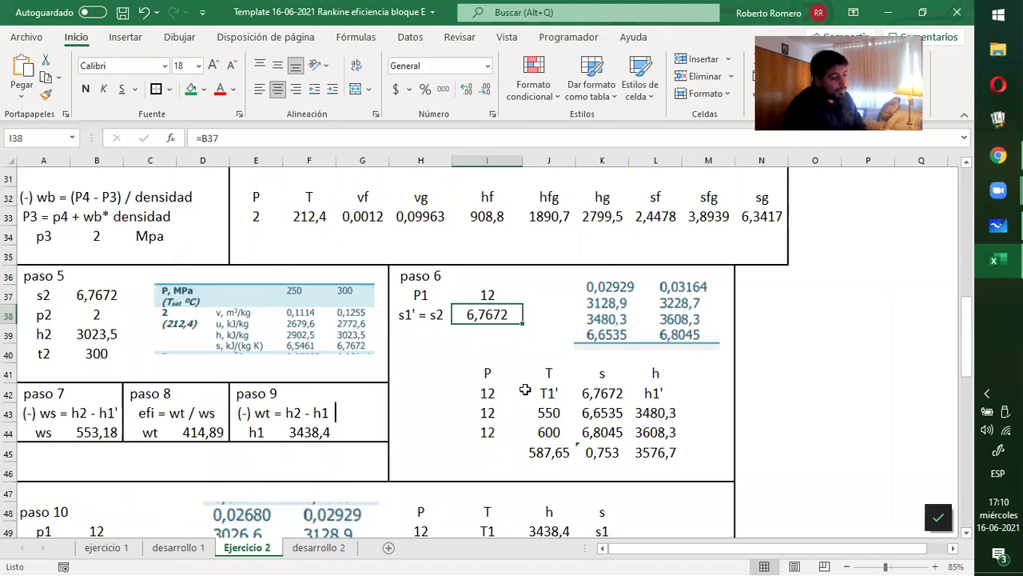
scroll(276, 316, "down", 8)
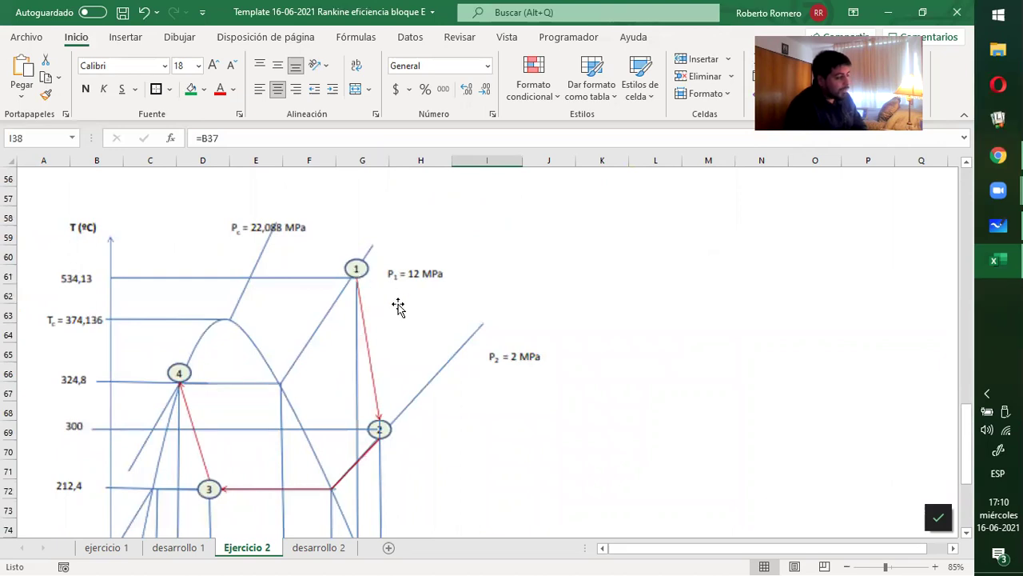
scroll(400, 308, "up", 8)
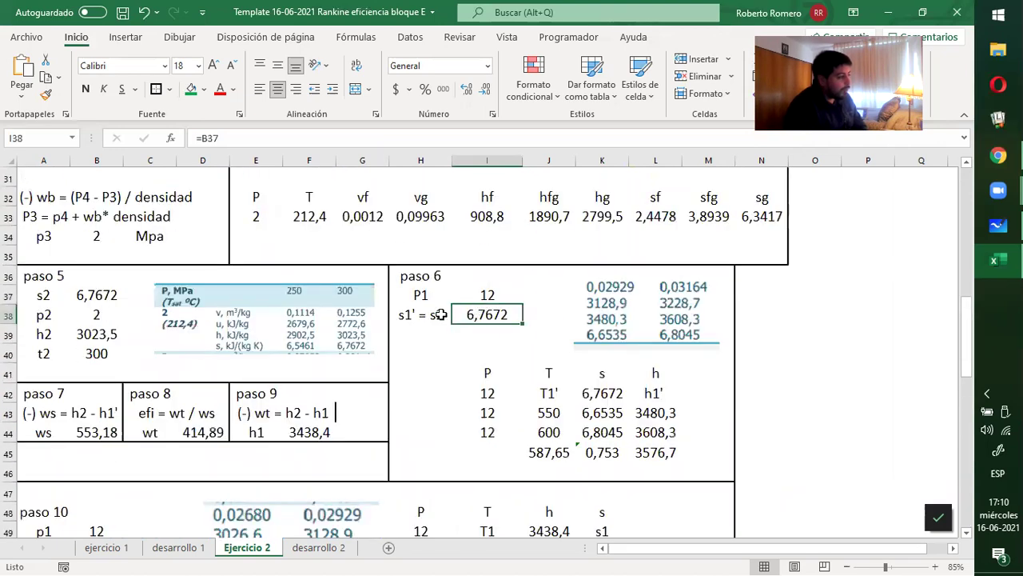
Annotate the isentropic point above state 2 on the T-S diagram as S1' and link it to the temperature axis with dashes.
scroll(440, 315, "down", 8)
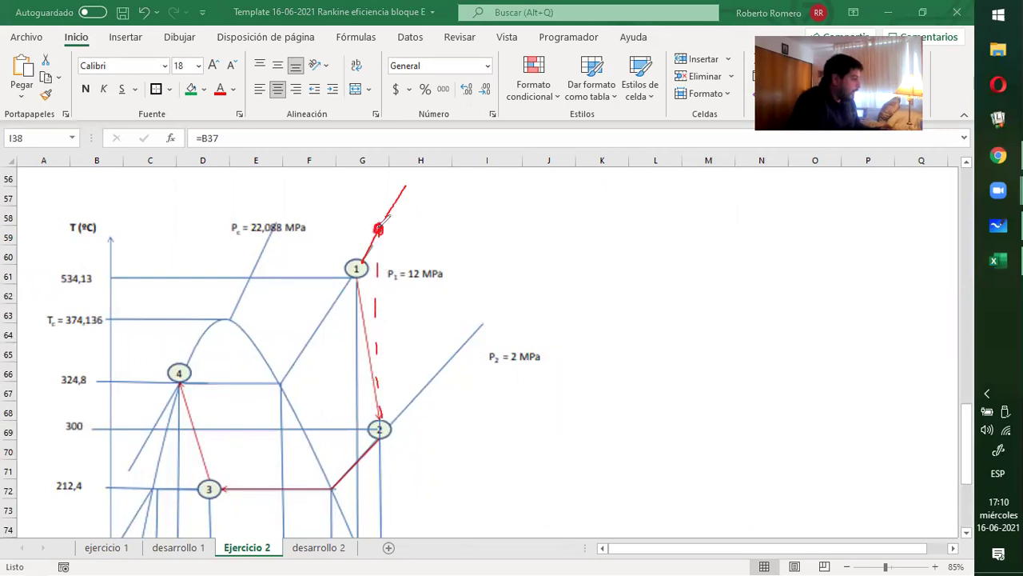
mouse_move(415, 216)
left_mouse_down()
mouse_move(400, 238)
mouse_move(428, 241)
left_mouse_up()
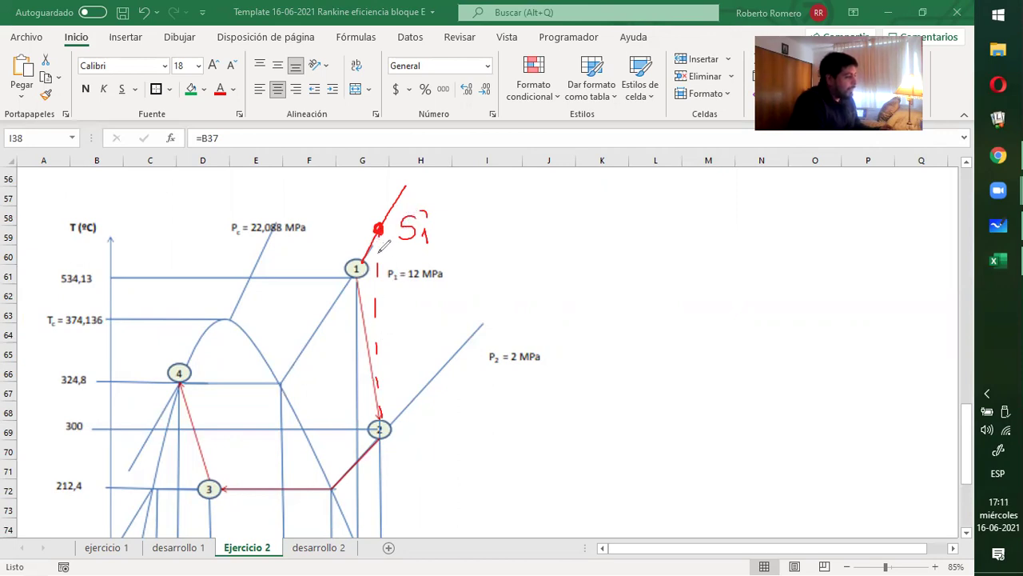
mouse_move(112, 229)
left_mouse_down()
mouse_move(175, 215)
mouse_move(376, 214)
left_mouse_up()
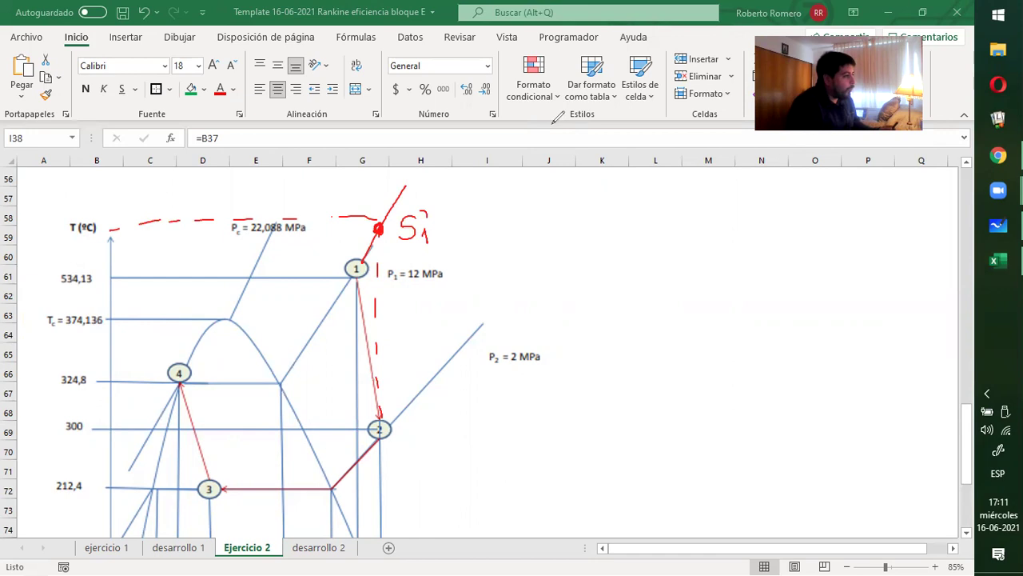
Look up T1' in paso 6, then extend the T-S diagram's temperature axis upward in red and mark 587 beside it.
scroll(607, 266, "up", 7)
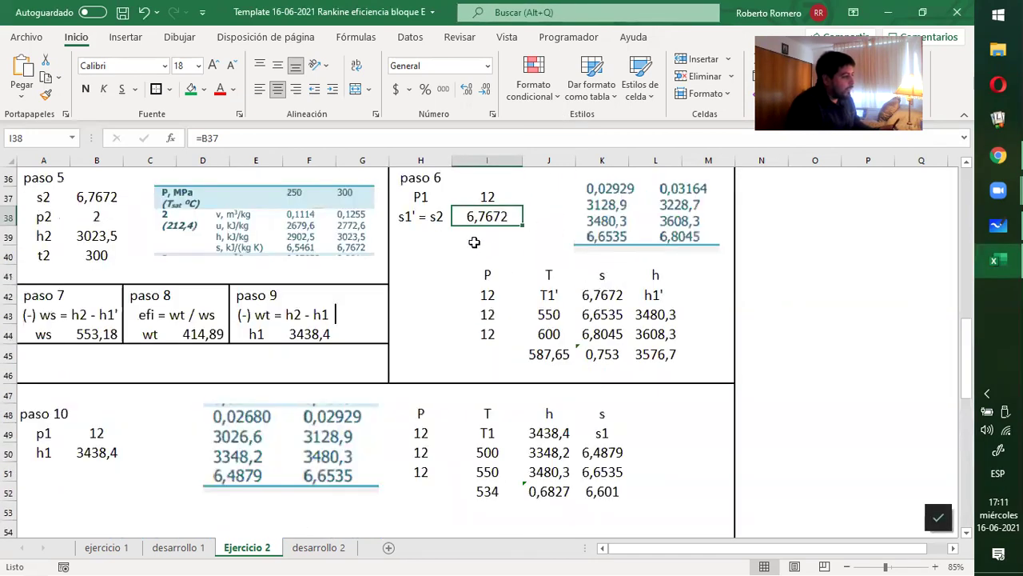
left_click(531, 354)
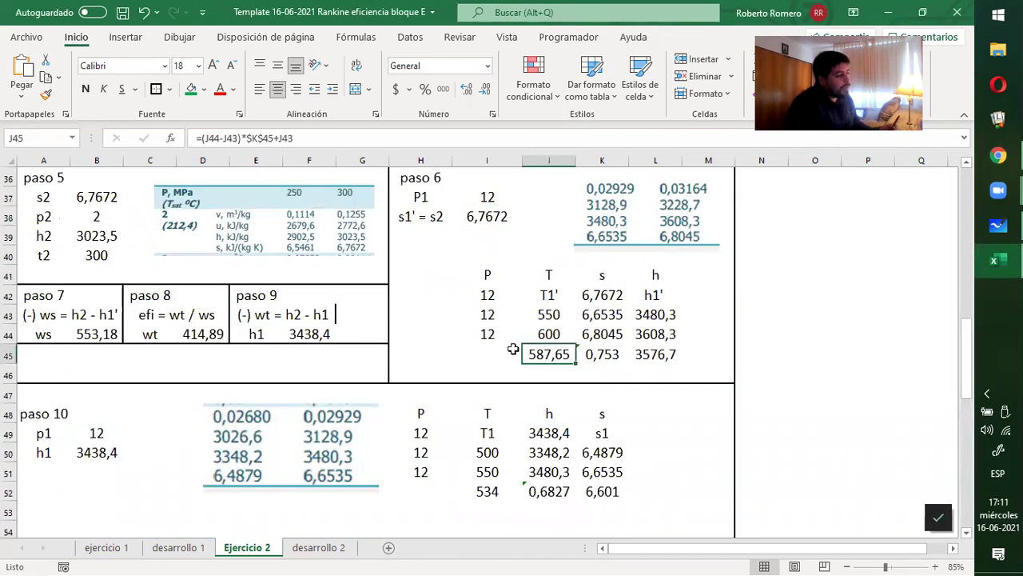
scroll(456, 336, "down", 2)
scroll(456, 337, "down", 3)
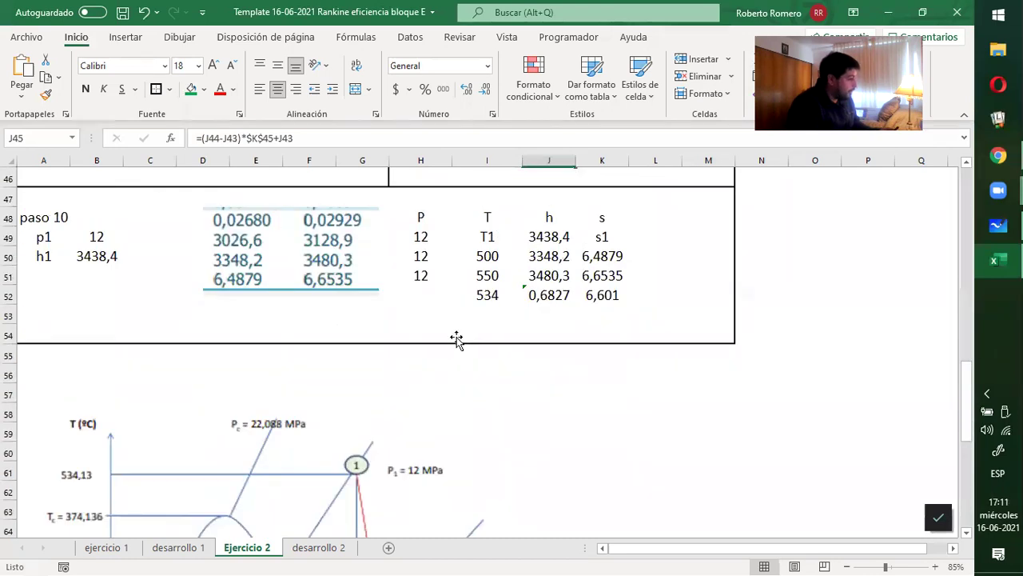
scroll(455, 336, "down", 3)
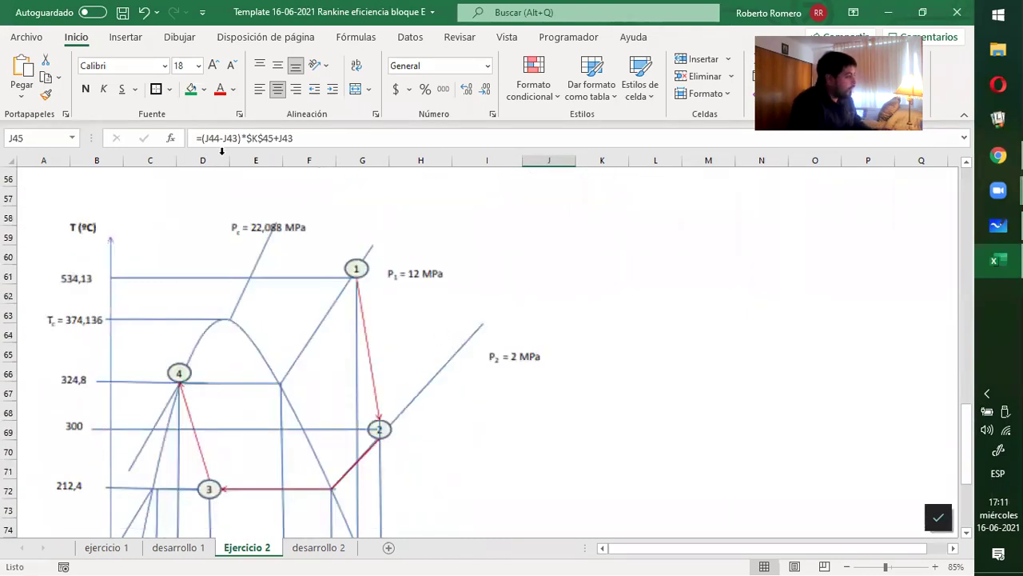
left_click_drag(122, 256, 120, 191)
mouse_move(118, 264)
left_mouse_down()
mouse_move(108, 195)
mouse_move(117, 200)
left_mouse_up()
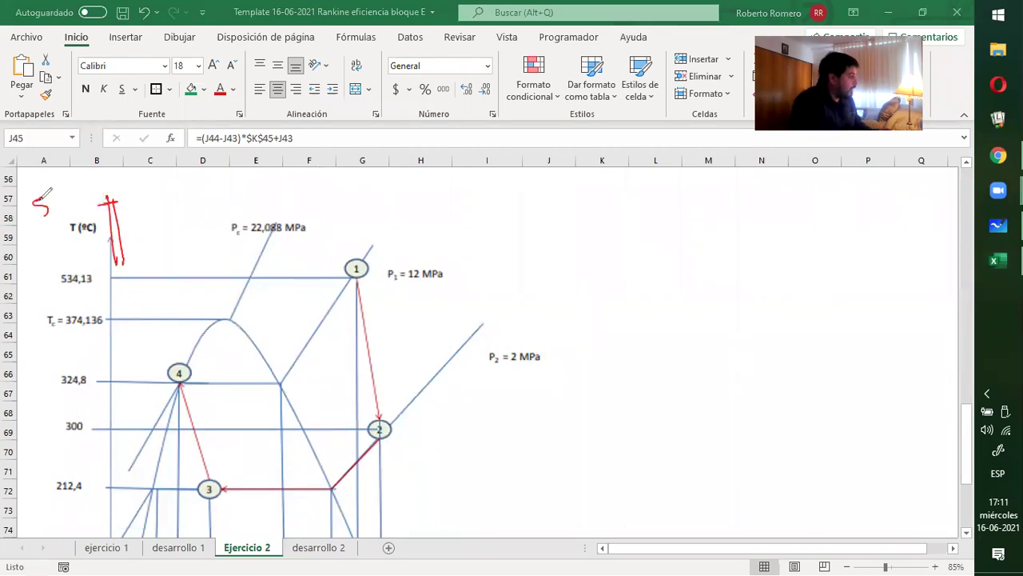
left_click_drag(58, 192, 61, 210)
left_click_drag(68, 192, 77, 193)
Draw a red dashed horizontal line from the 587 mark and a dashed line rising from state 2 to meet it.
left_click_drag(158, 189, 167, 189)
left_click_drag(193, 186, 235, 182)
left_click_drag(248, 182, 265, 182)
left_click_drag(316, 187, 321, 187)
left_click_drag(483, 180, 470, 184)
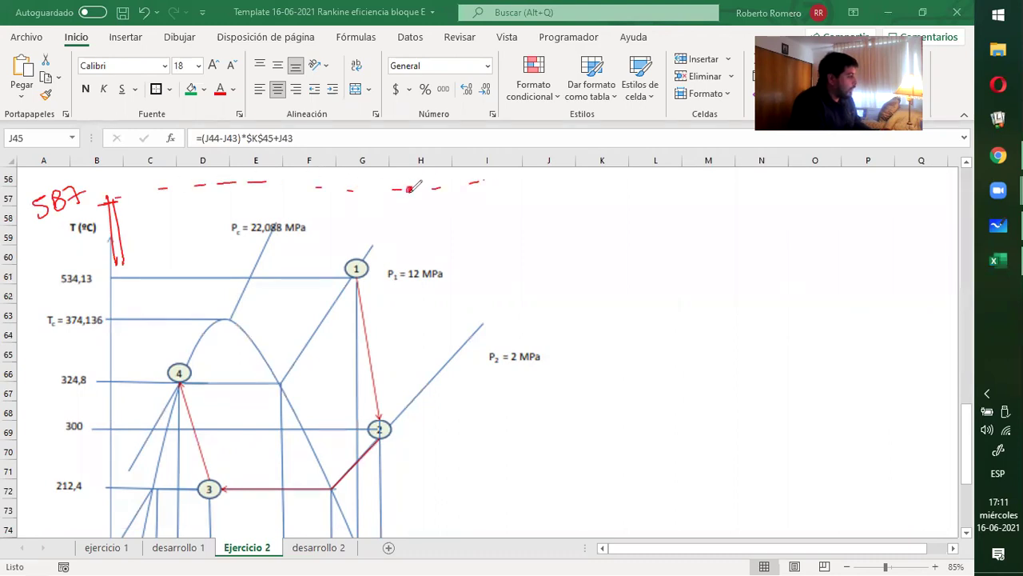
left_click_drag(382, 417, 383, 400)
left_click_drag(385, 389, 387, 363)
left_click_drag(389, 347, 391, 333)
Label the red point at the 587 level with the handwritten note "ESTADO ISO-S".
mouse_move(410, 190)
left_mouse_down()
mouse_move(435, 214)
mouse_move(500, 206)
left_mouse_up()
mouse_move(466, 244)
left_mouse_down()
mouse_move(473, 259)
mouse_move(545, 239)
left_mouse_up()
left_click_drag(555, 241, 556, 242)
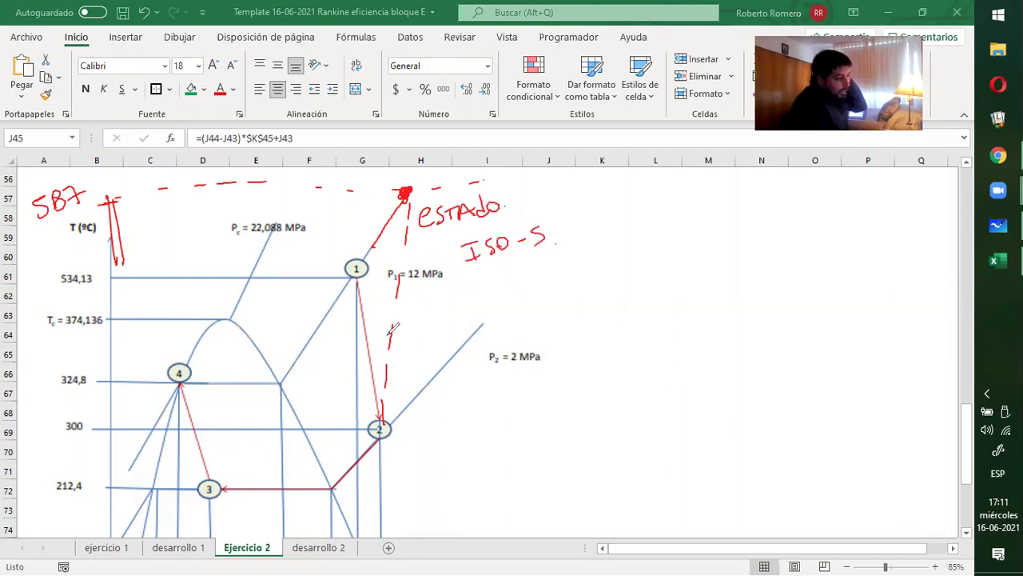